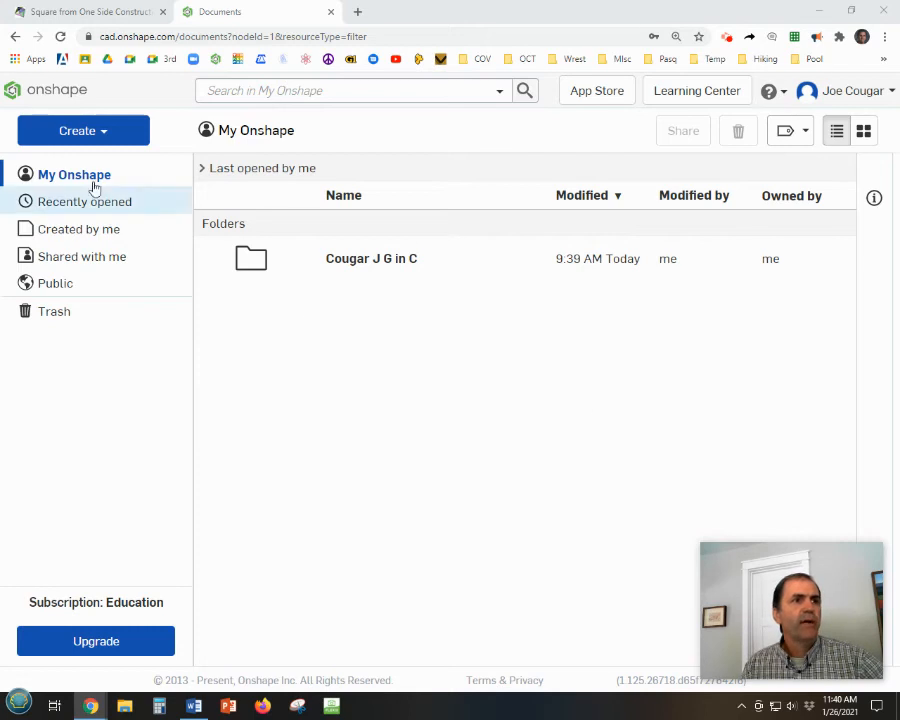
Open the Geometric Constructions document from its folder and create a new Part Studio in it.
left_click(350, 262)
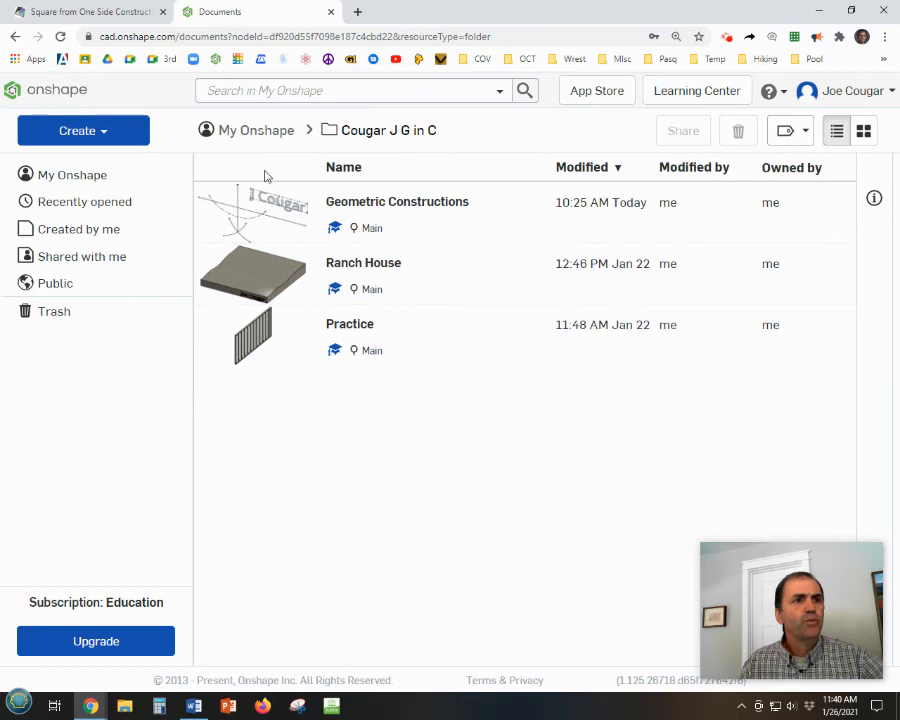
left_click(370, 208)
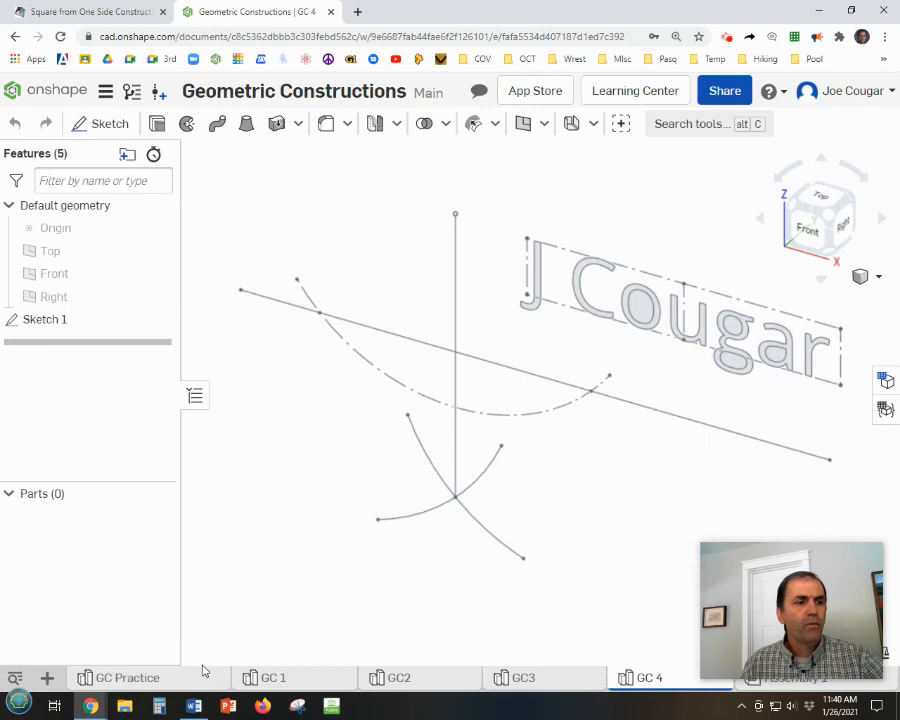
left_click(46, 680)
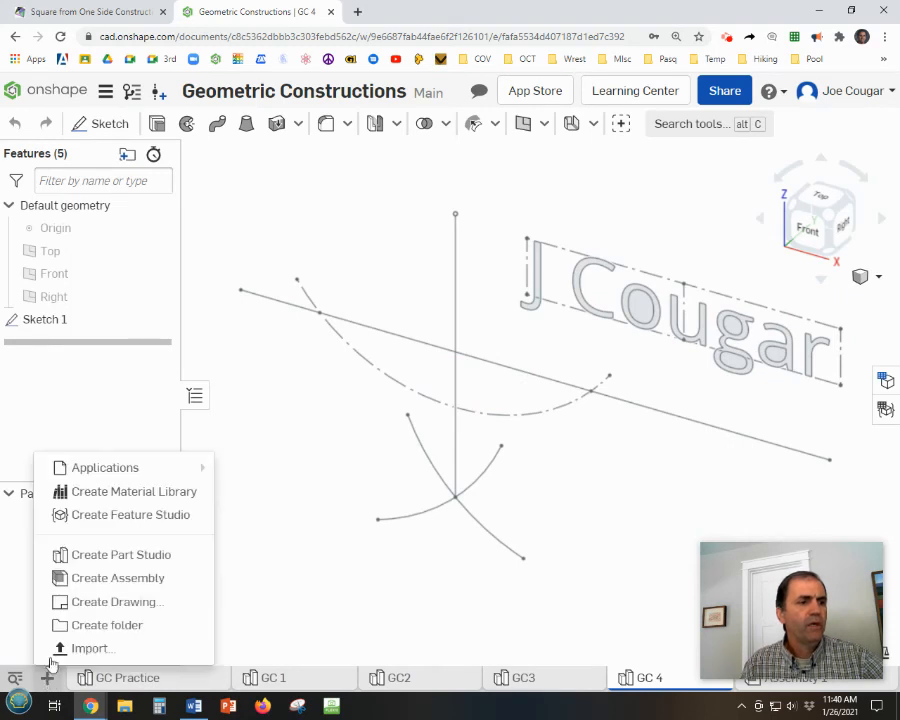
left_click(118, 562)
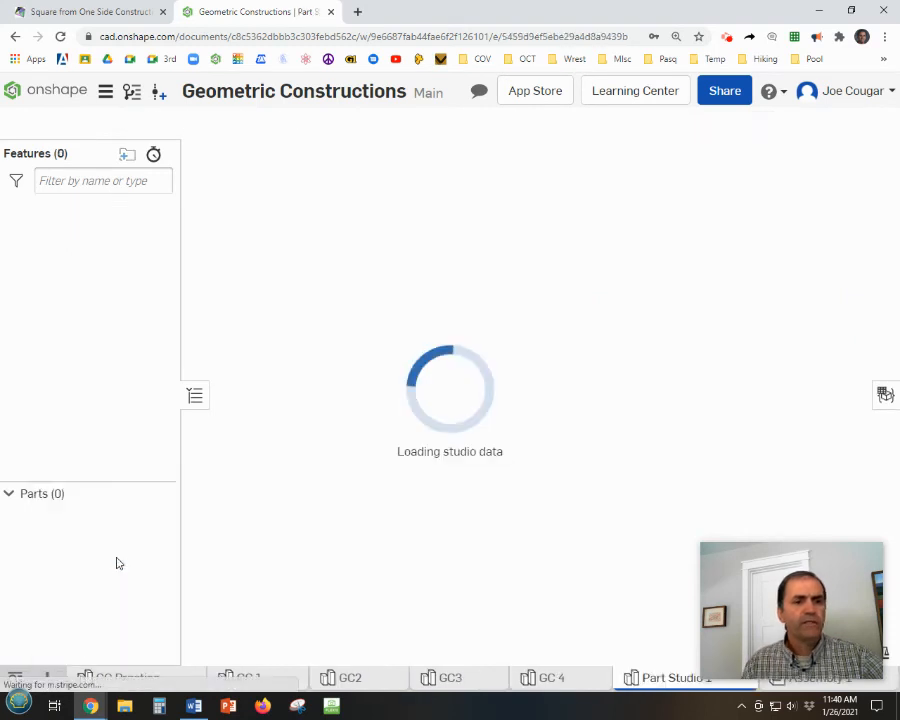
Rename the new Part Studio as GC 5.
right_click(675, 685)
left_click(646, 537)
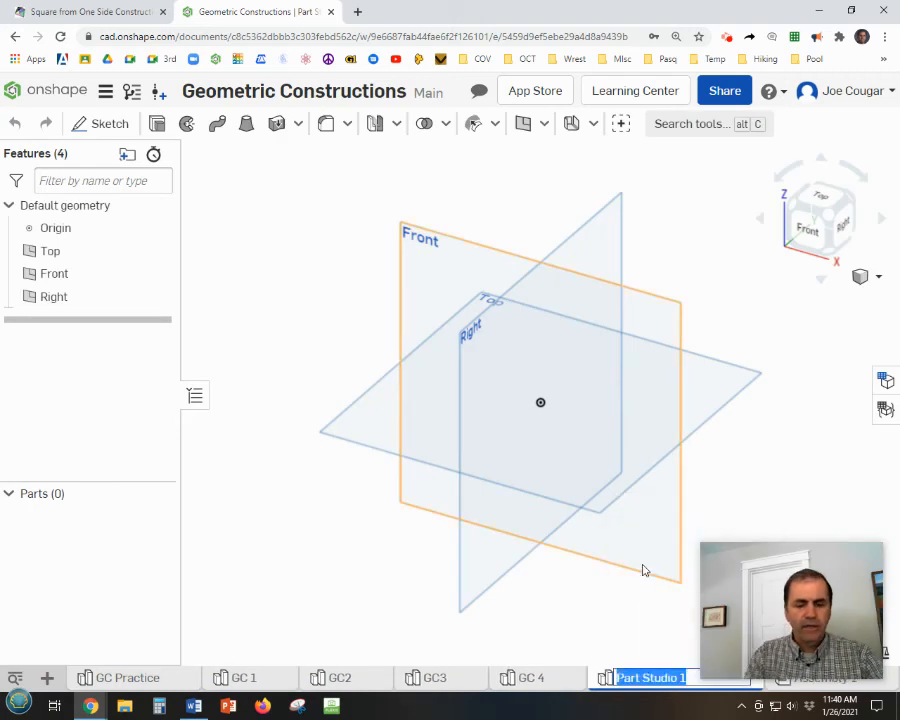
type("GC")
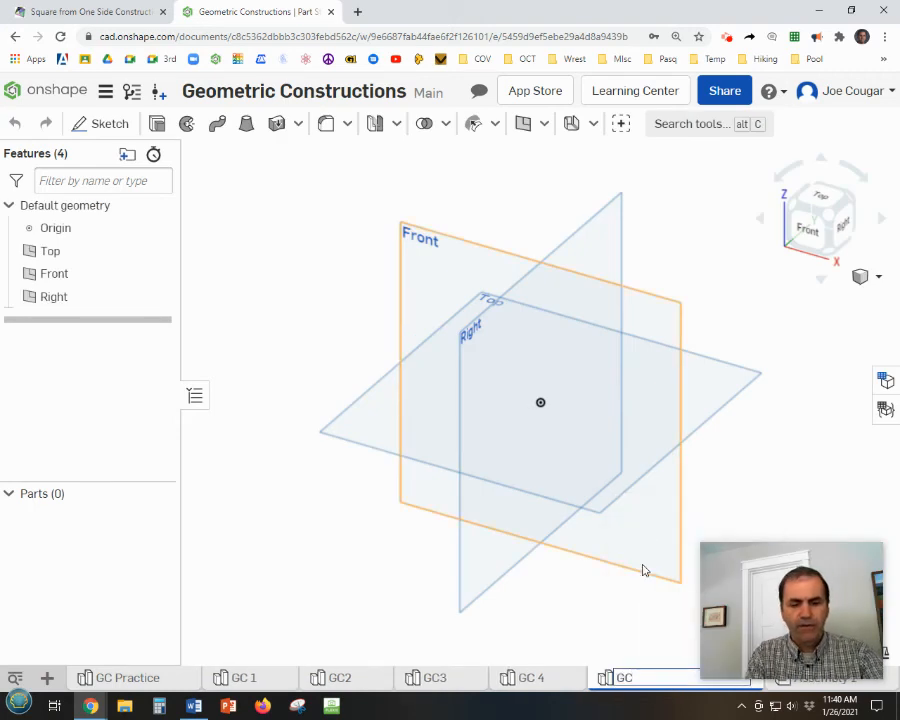
type(" 5")
key("Return")
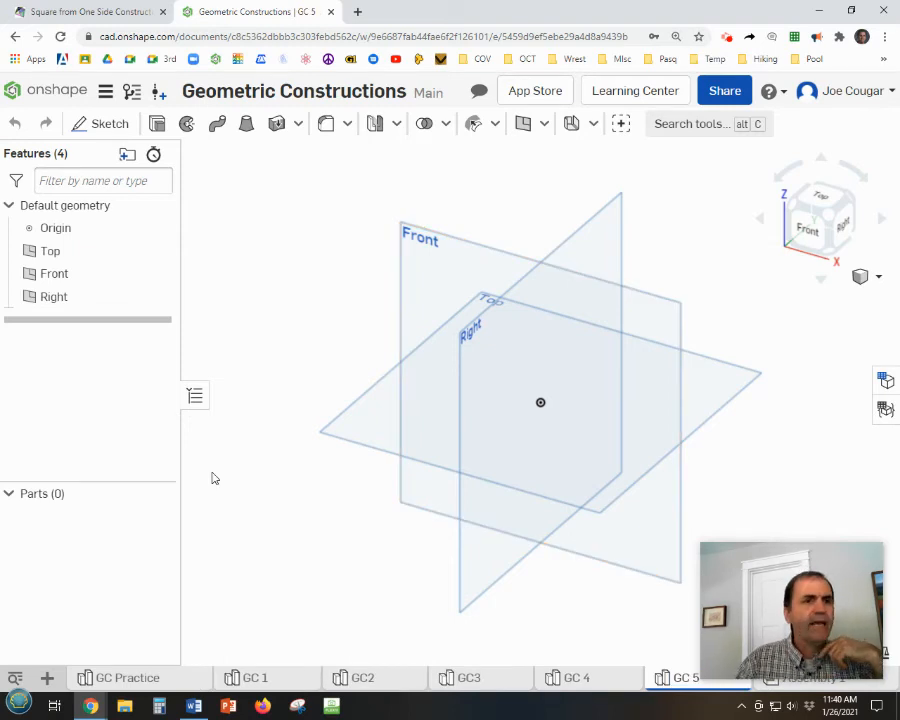
Start a sketch on the Front plane, view it straight on, and hide the default planes and the origin.
right_click(410, 234)
left_click(466, 242)
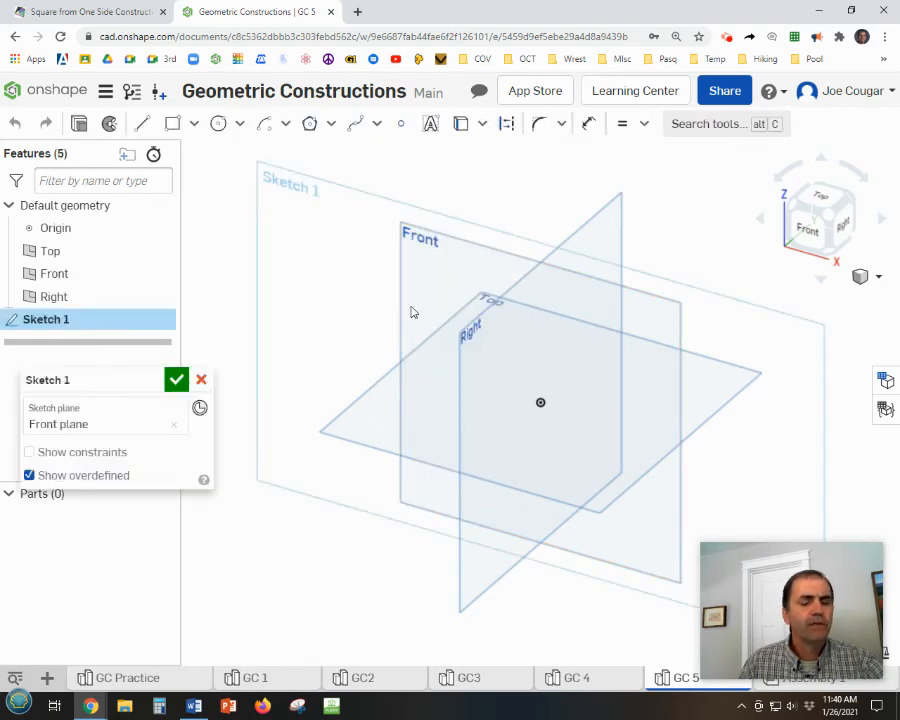
key("p")
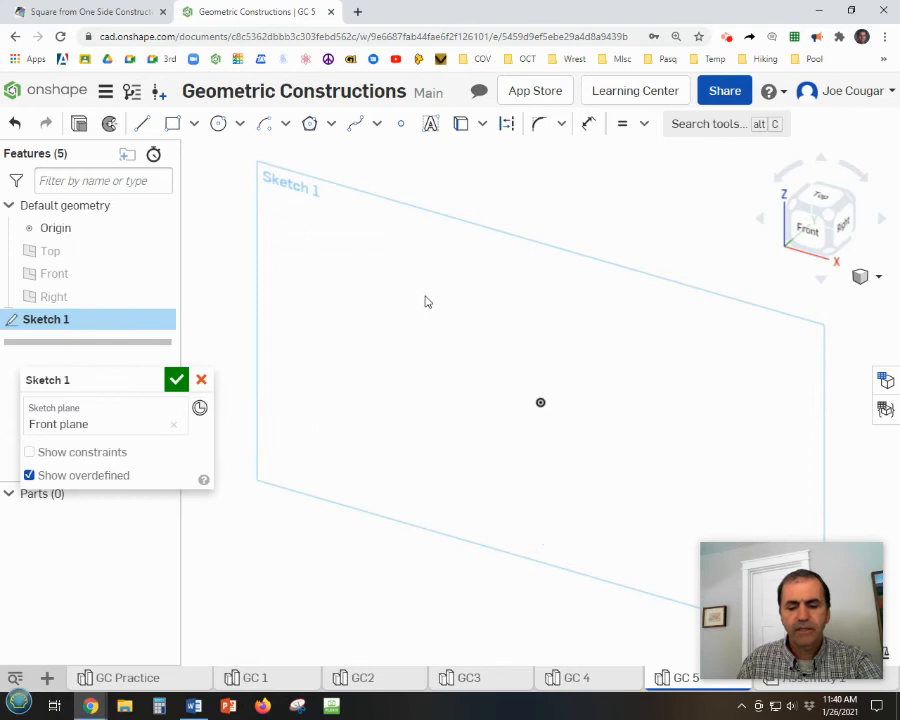
key("n")
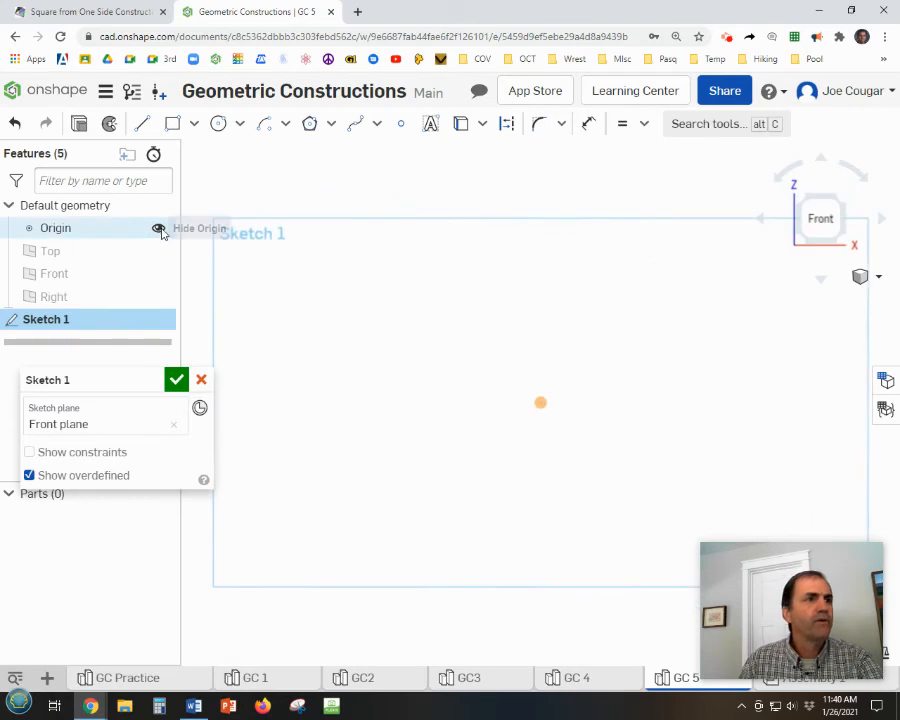
left_click(158, 228)
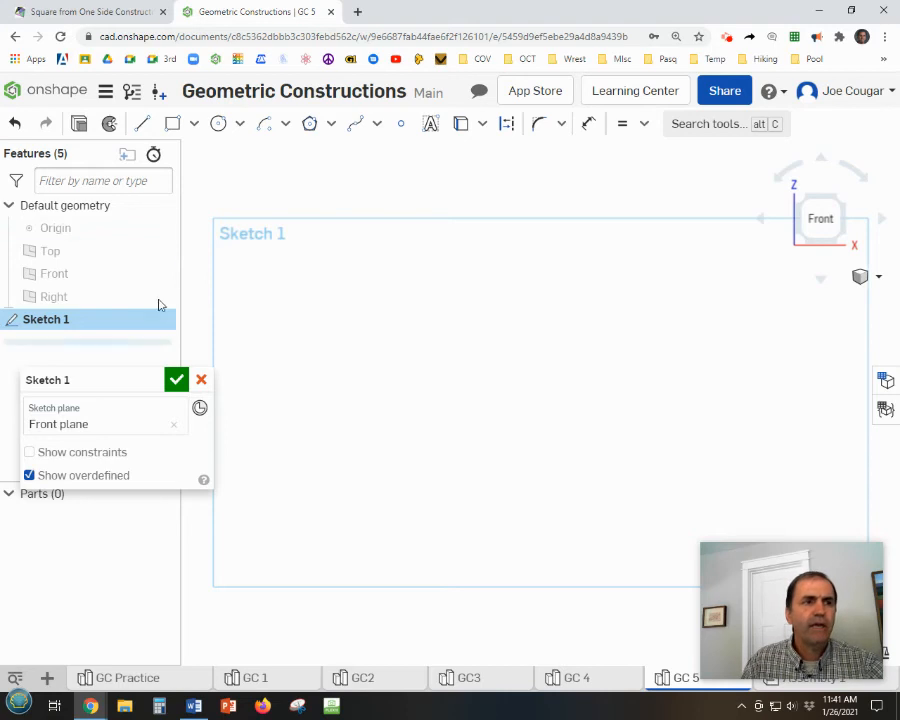
Sketch an acute angle from two lines sharing one vertex, the steeper about 5.37 long and the flatter about 5.74 long.
left_click(141, 124)
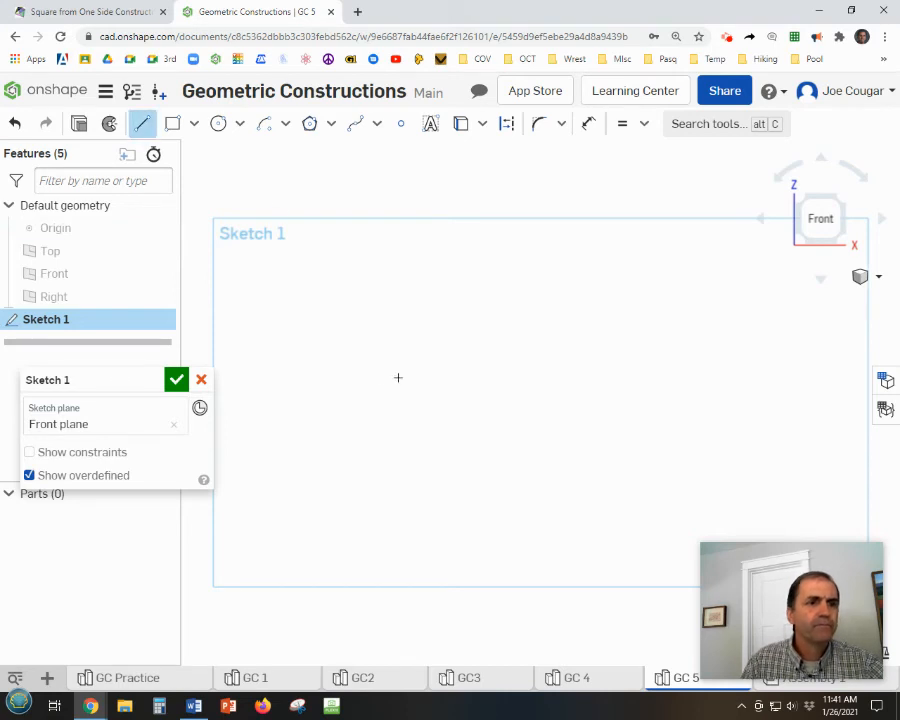
left_click(380, 382)
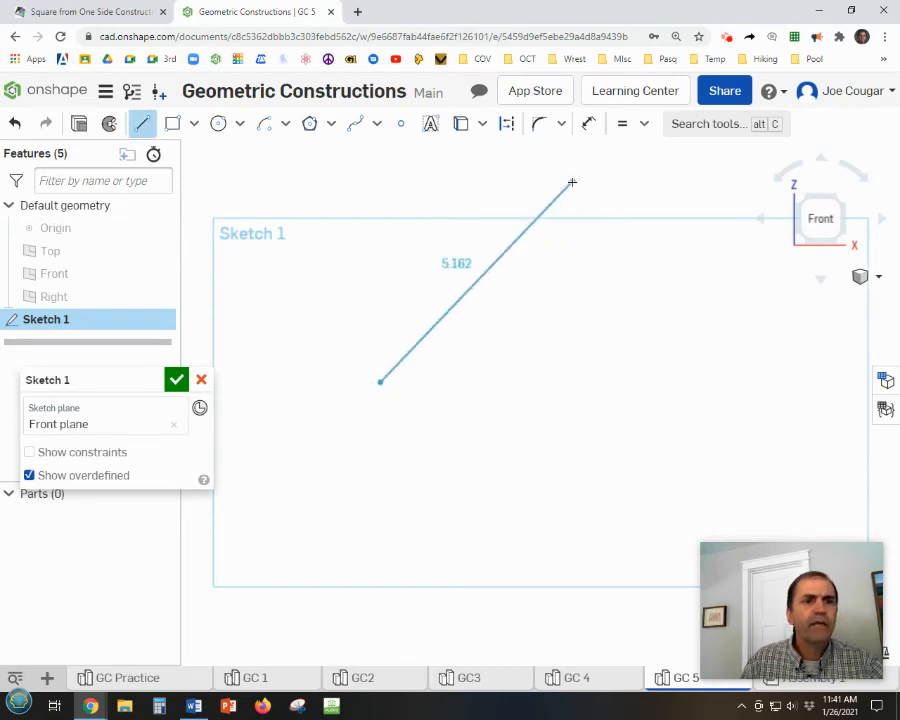
left_click(571, 164)
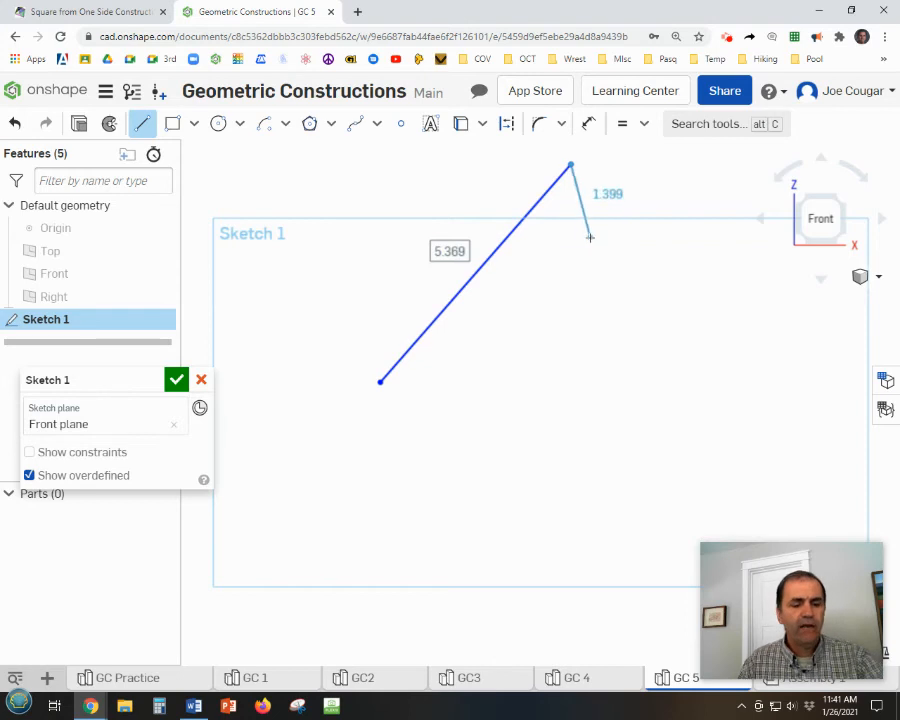
key("Escape")
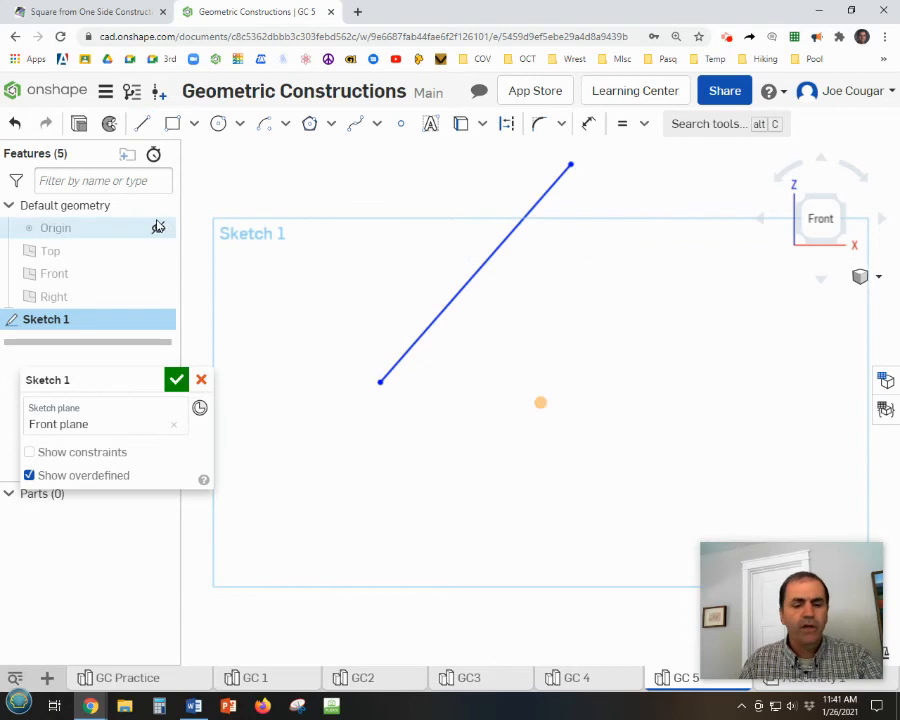
key("l")
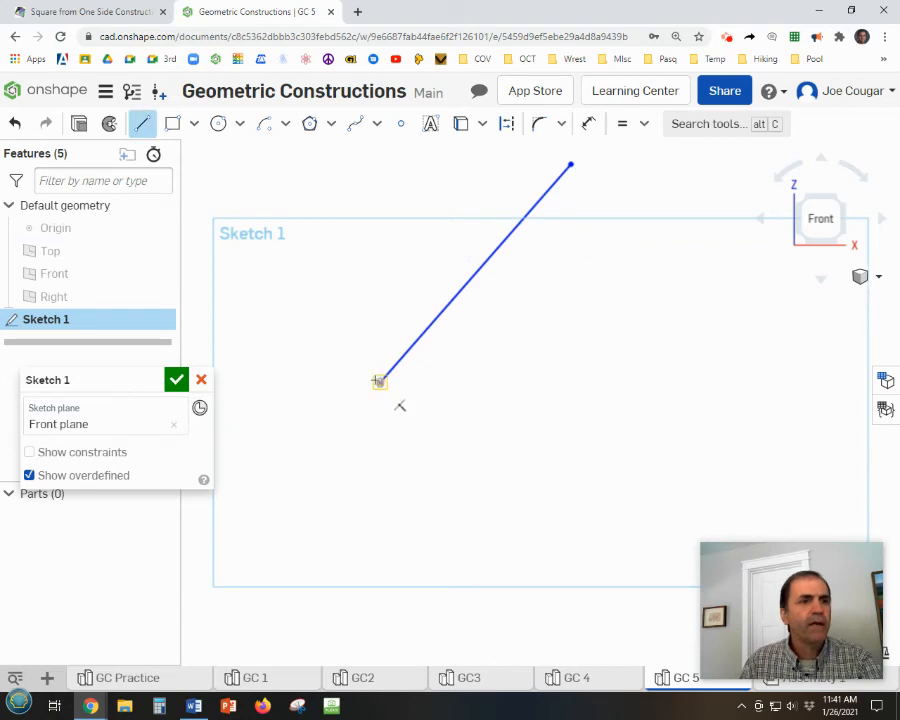
left_click(381, 381)
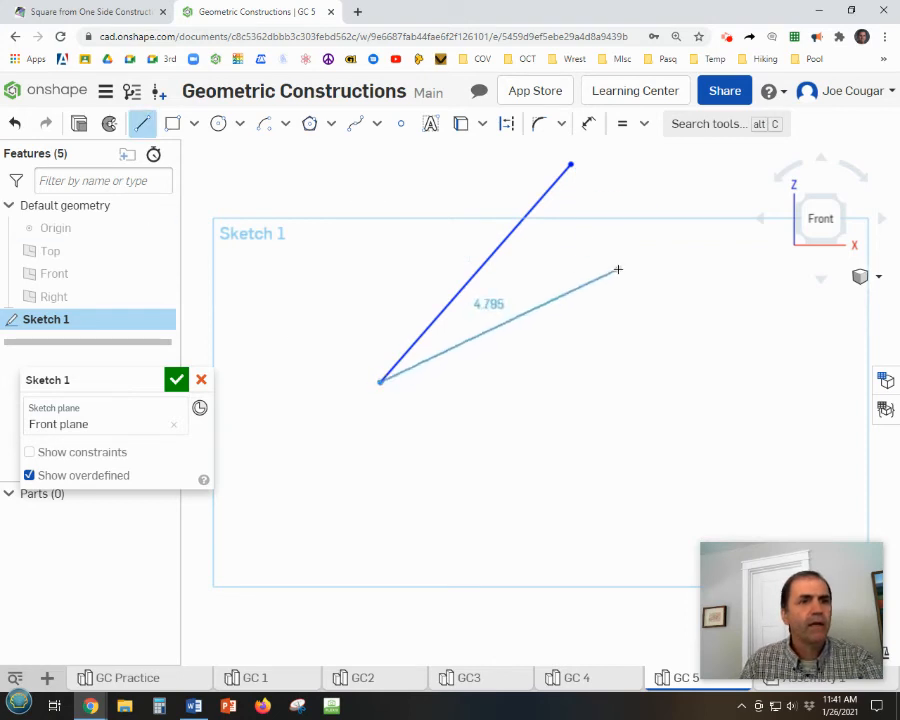
left_click(680, 304)
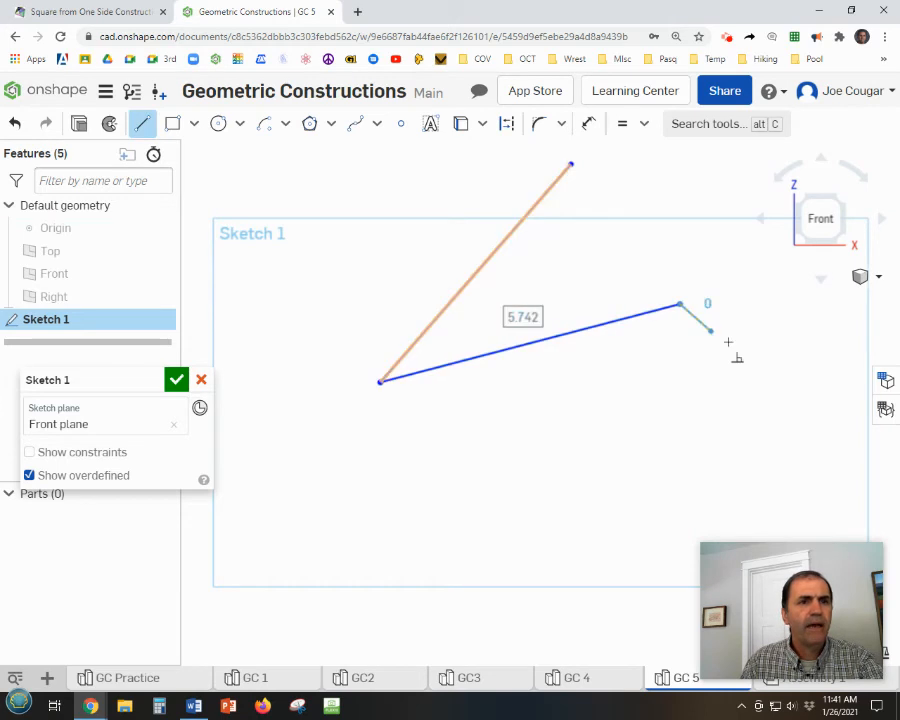
key("Escape")
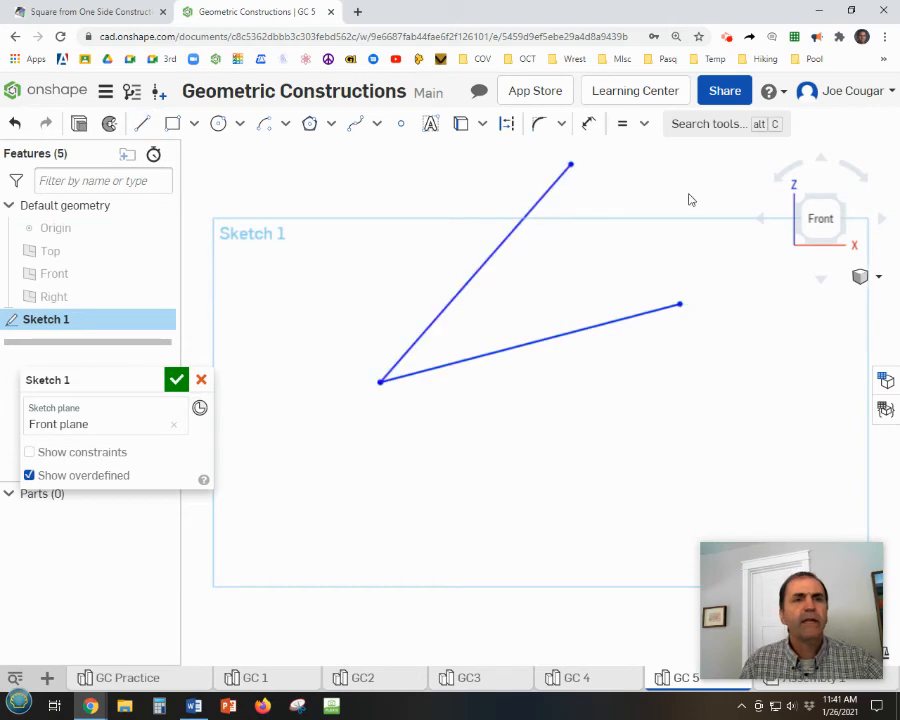
Apply a Fix constraint to the angle's vertex and to the outer endpoints of both lines.
left_click(643, 128)
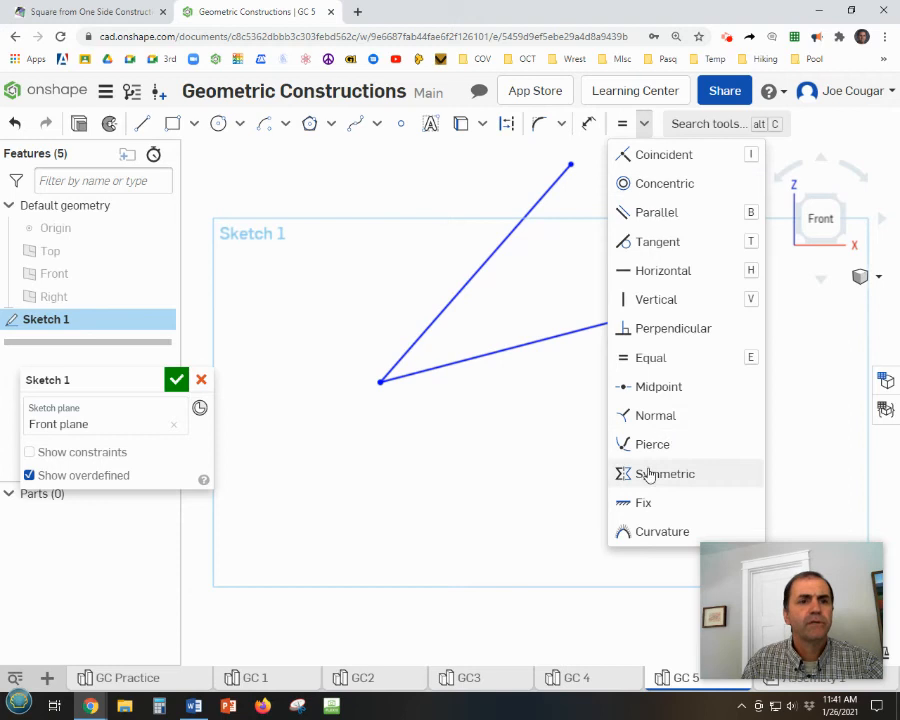
left_click(631, 501)
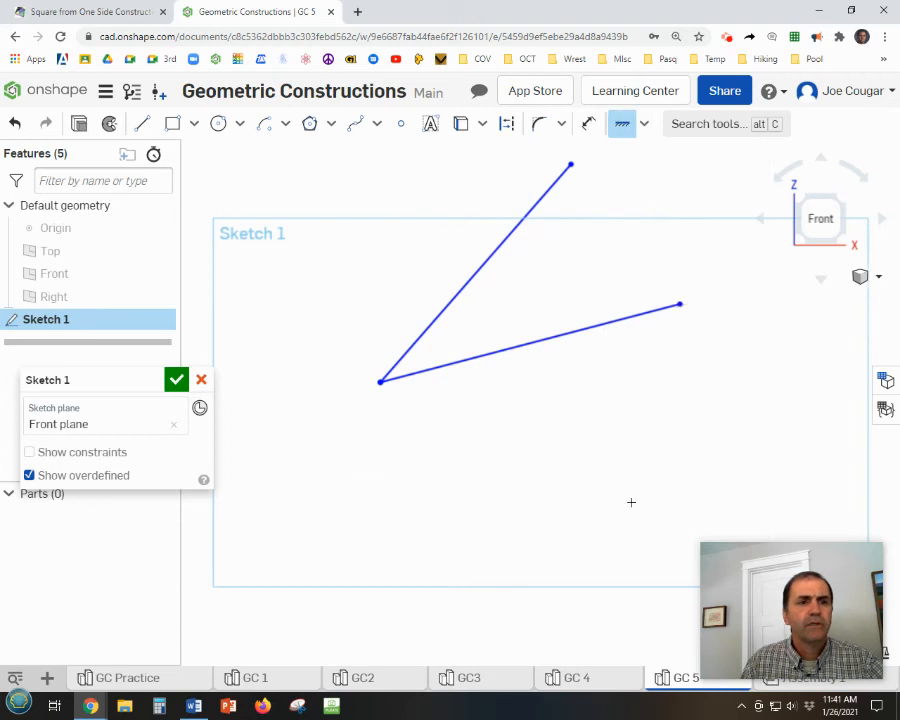
left_click(680, 304)
left_click(571, 164)
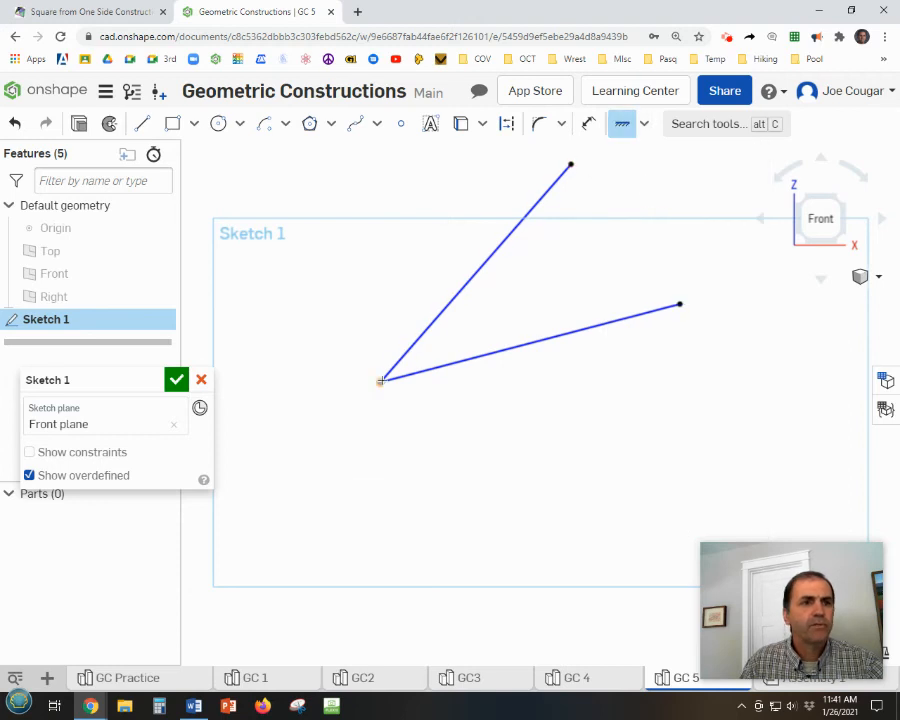
left_click(380, 380)
middle_click_drag(626, 410, 599, 440)
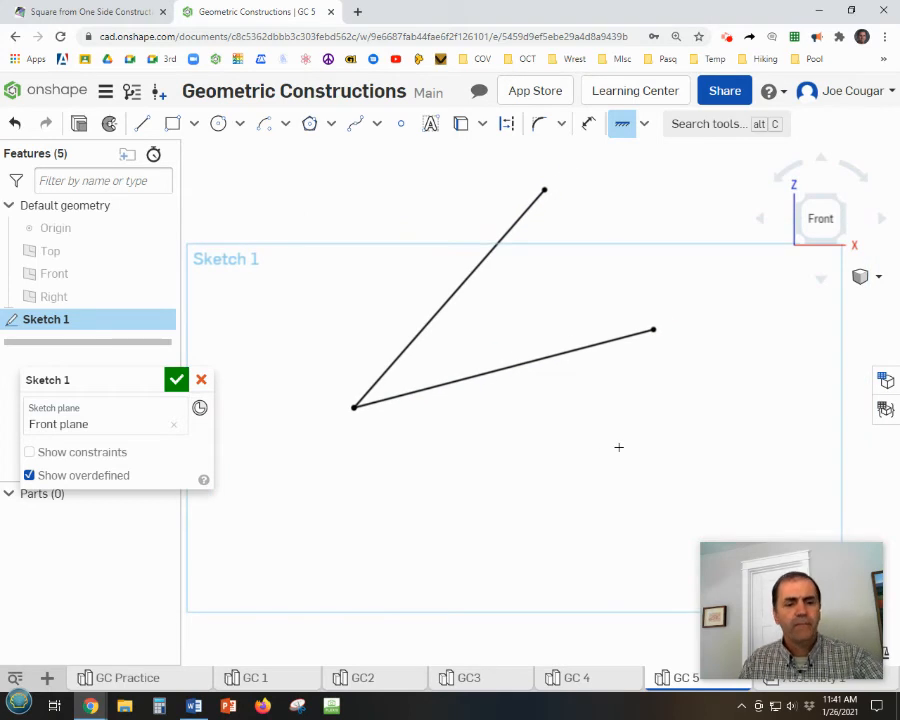
key("Escape")
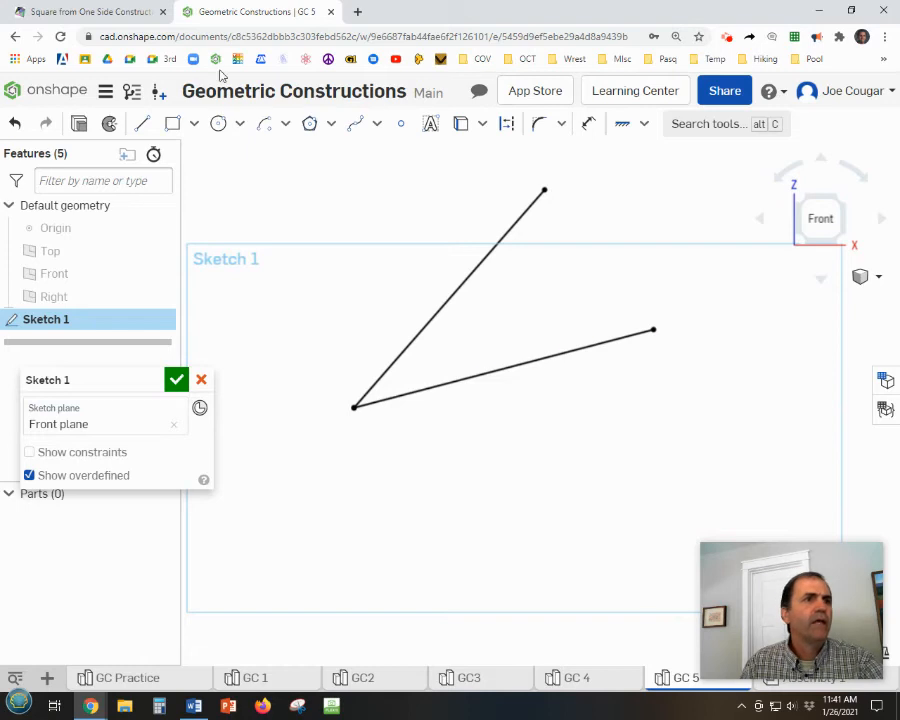
Draw a center point arc of about 3.55 radius centred on the angle's vertex and crossing both lines.
left_click(264, 128)
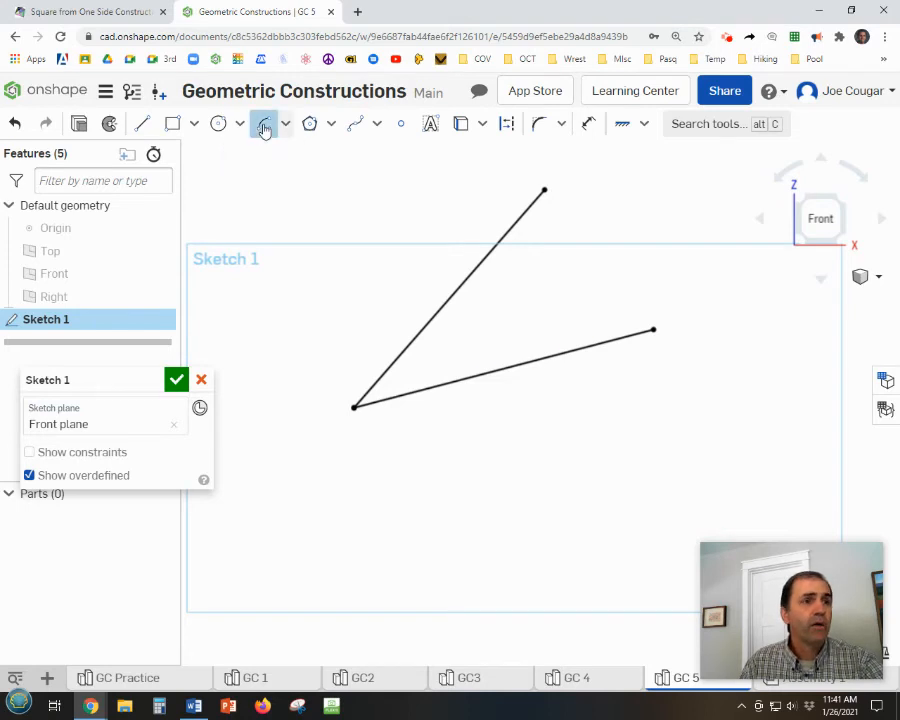
left_click(354, 407)
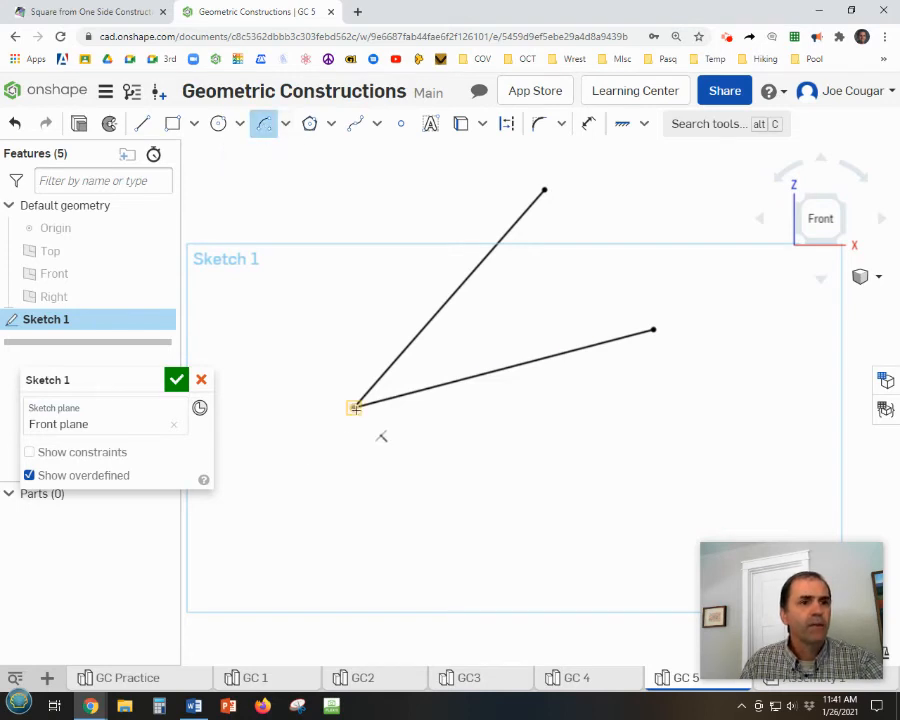
left_click(455, 245)
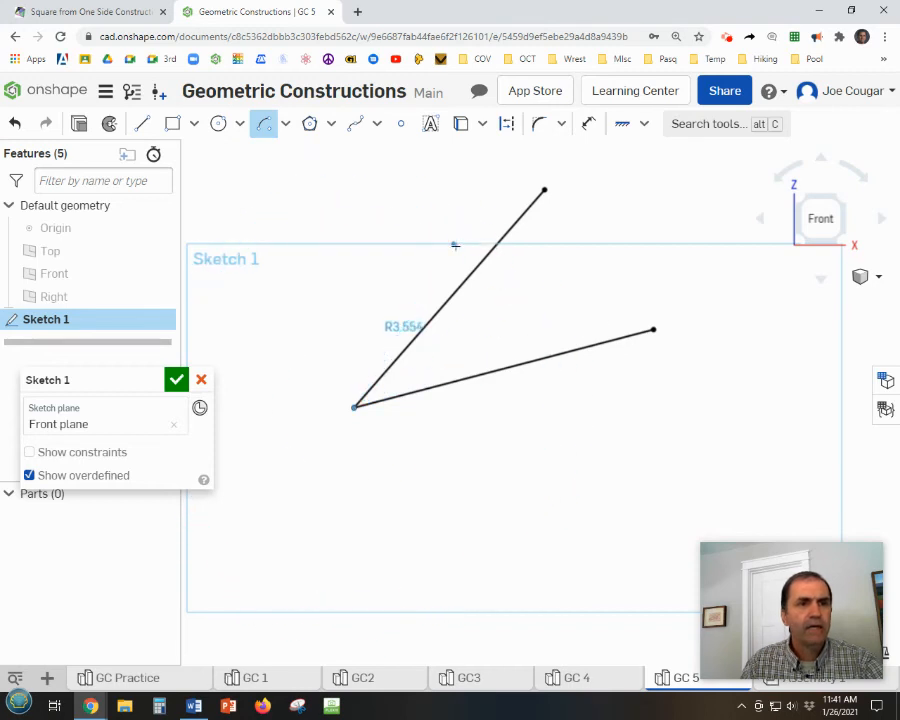
left_click(545, 397)
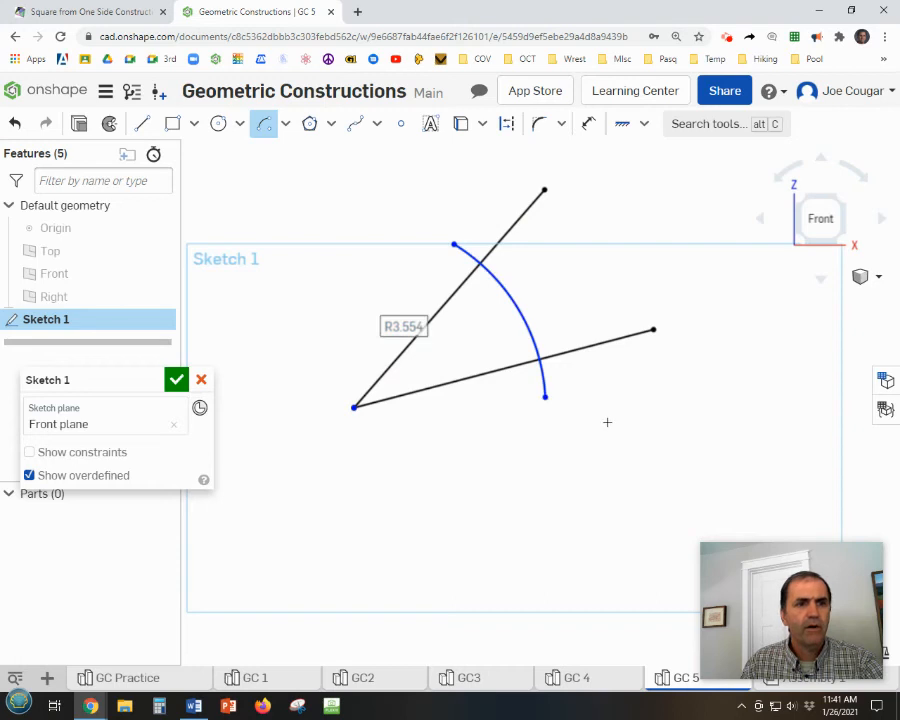
key("Escape")
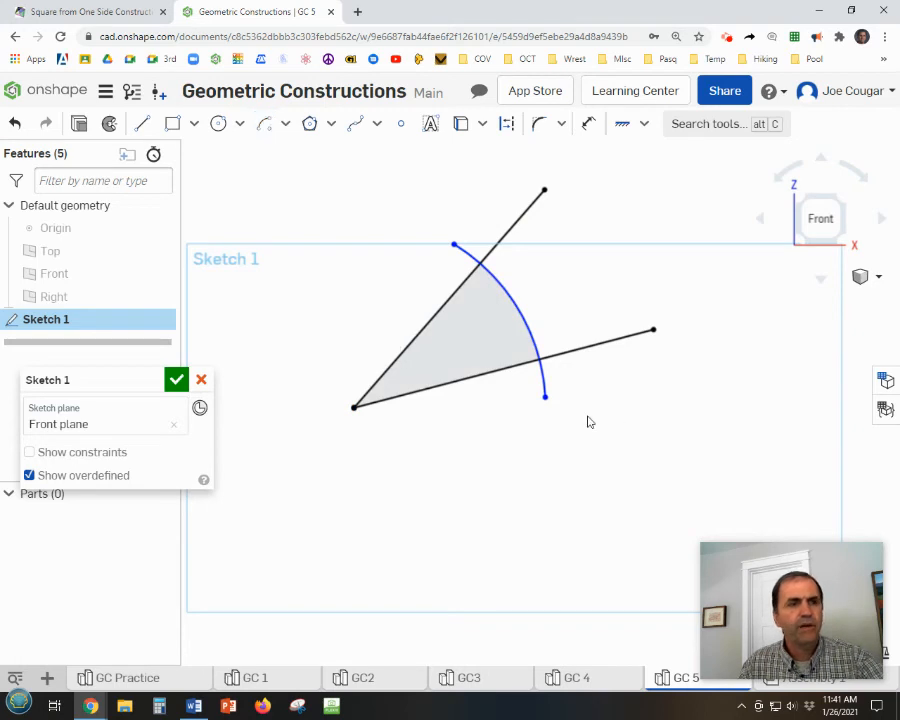
Convert the arc crossing both lines to construction geometry.
left_click(523, 319)
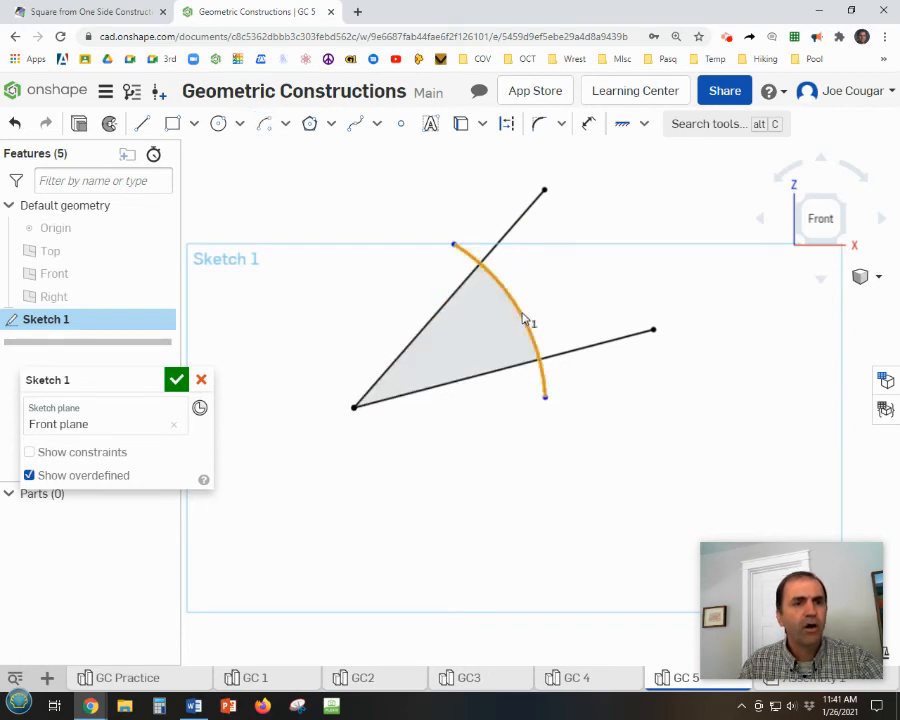
left_click(510, 125)
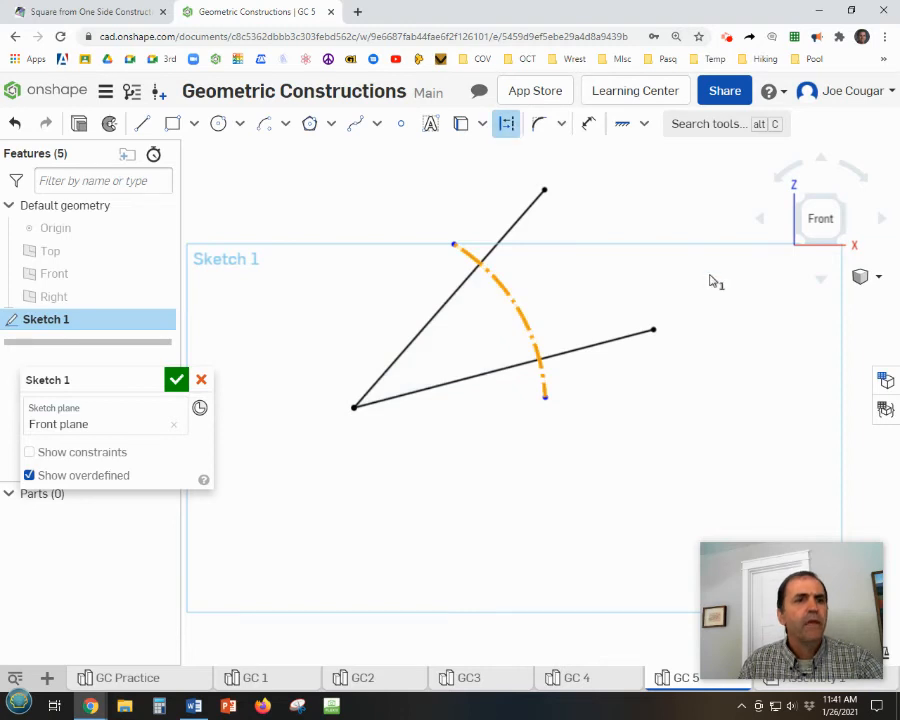
left_click(728, 333)
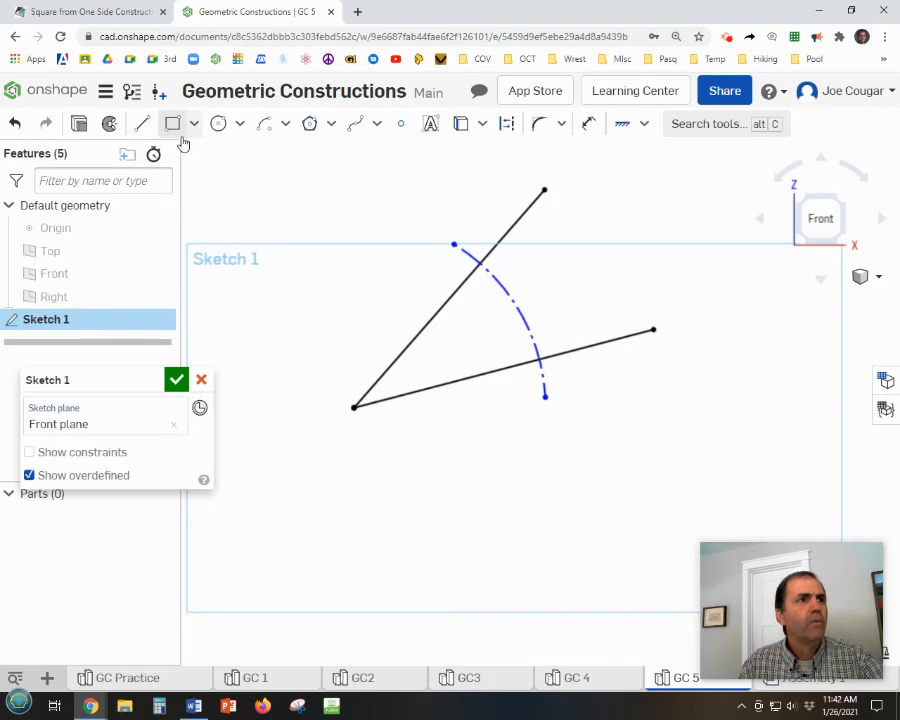
Place a sketch point where the construction arc crosses the steeper line.
left_click(266, 135)
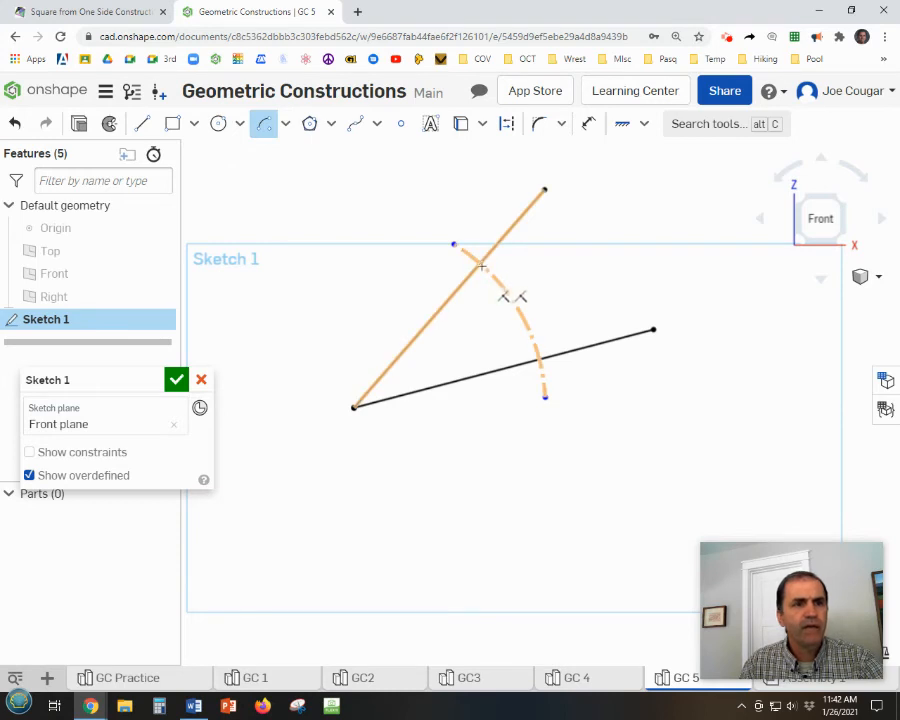
left_click(401, 126)
left_click(480, 263)
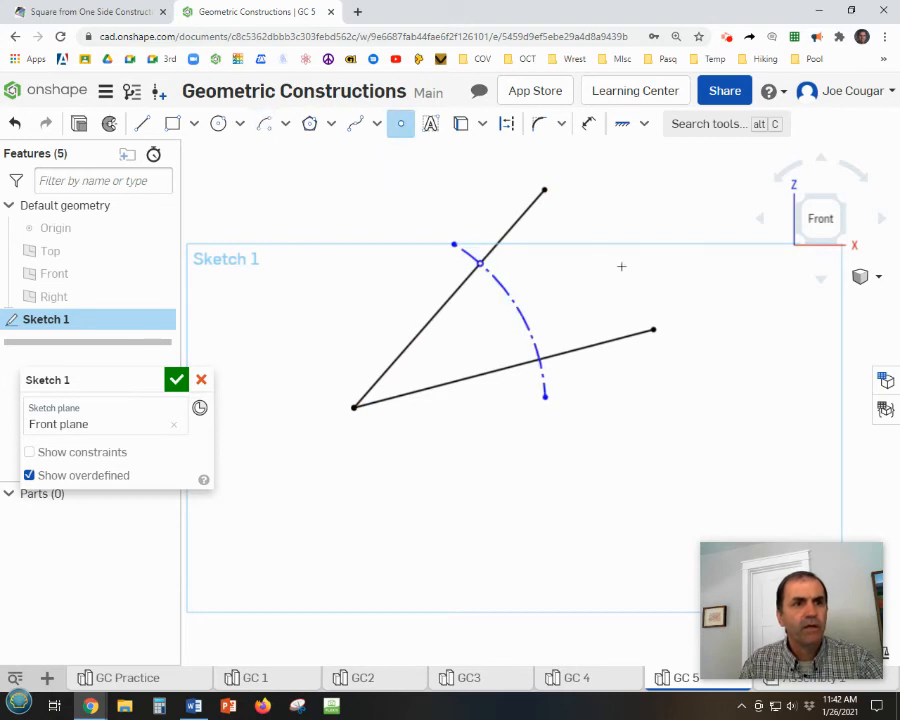
Draw a center point arc of about 2.335 radius centred on the sketch point on the steeper line, beyond the construction arc.
left_click(264, 123)
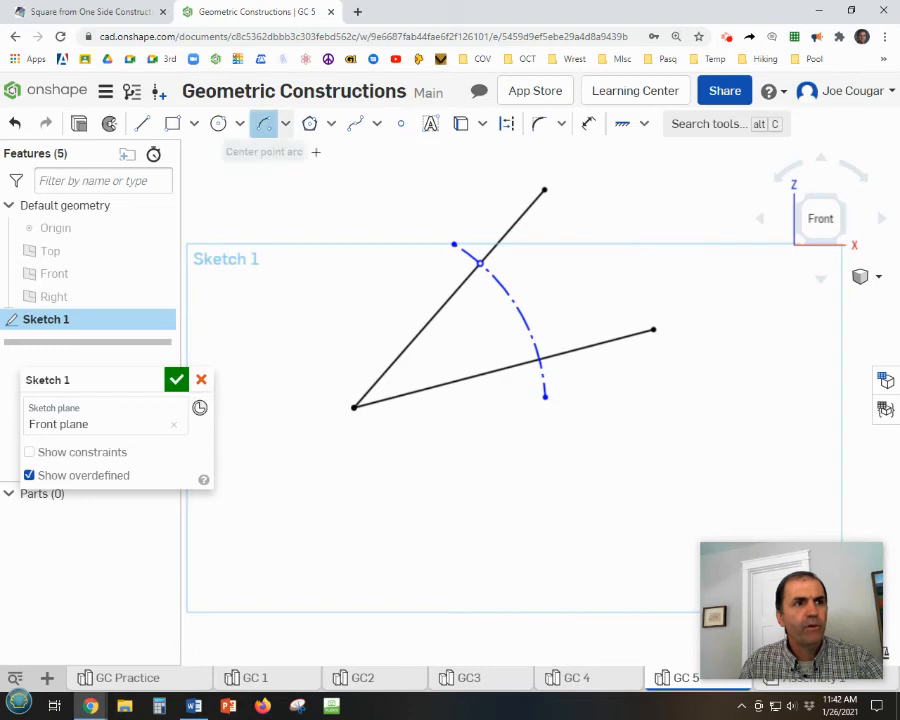
left_click(480, 263)
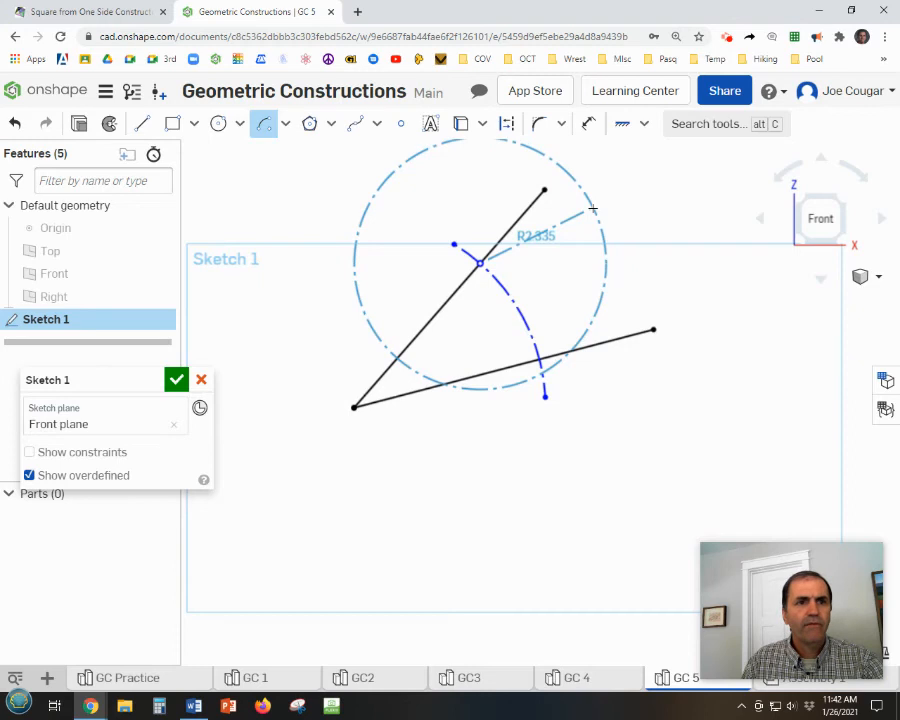
left_click(593, 209)
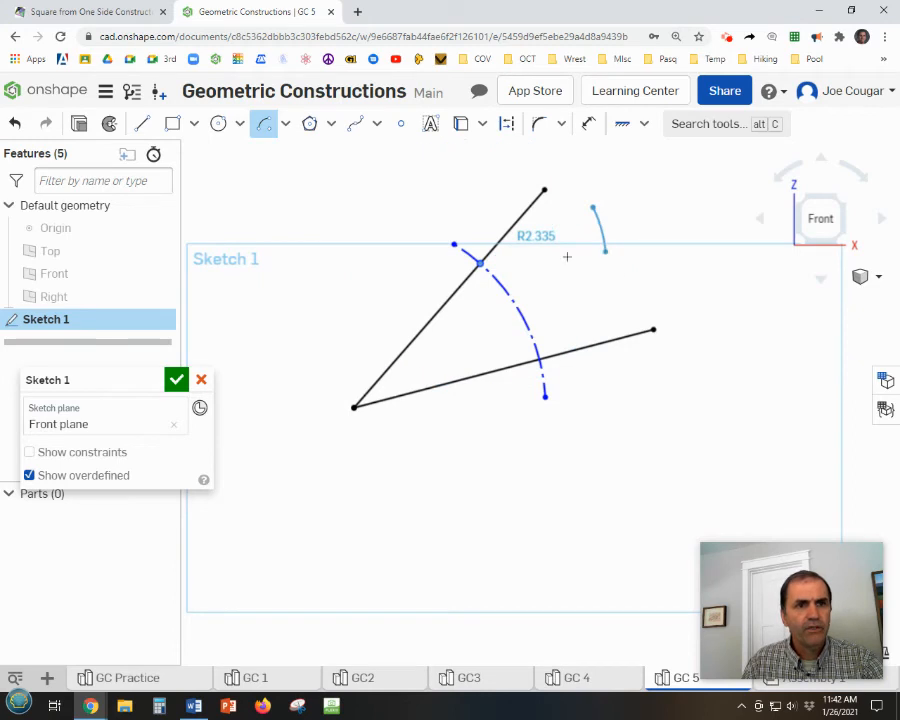
left_click(600, 309)
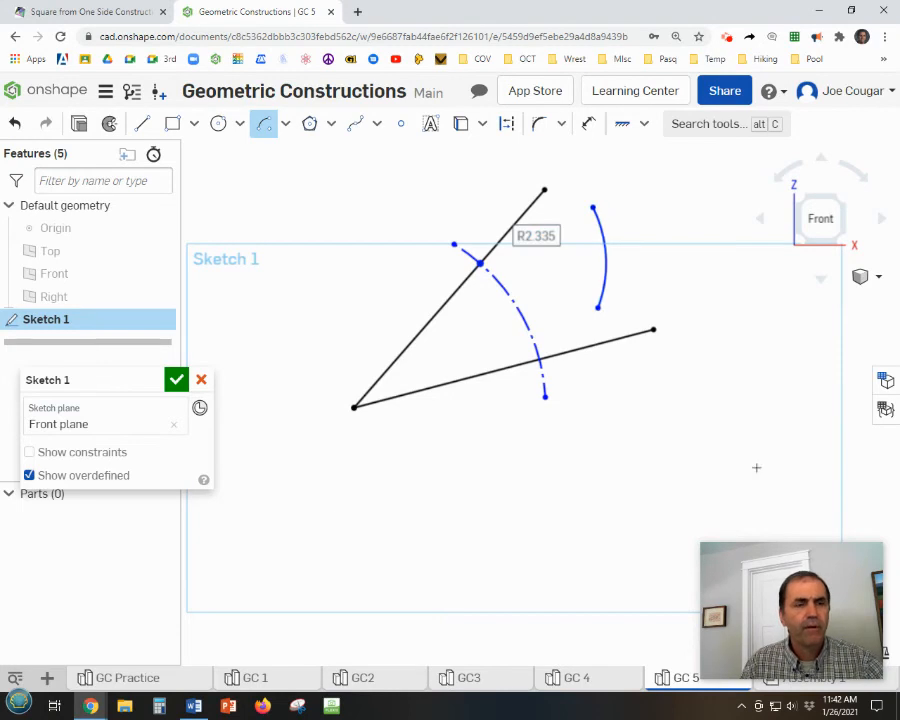
Draw a center point arc of about 5.508 radius centred on the angle's vertex, crossing the solid arc.
left_click(353, 408)
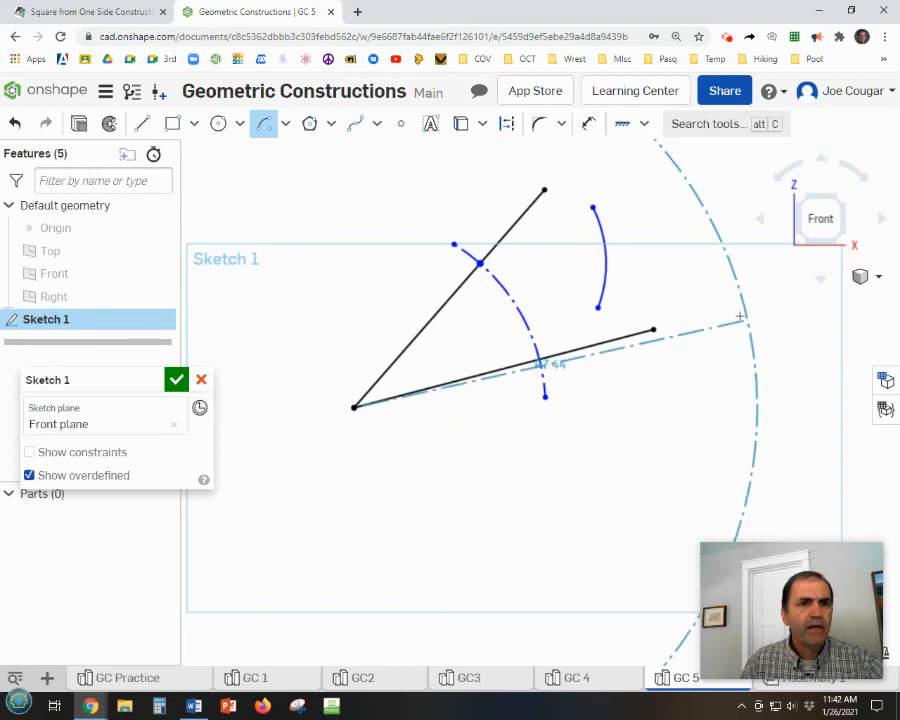
left_click(633, 310)
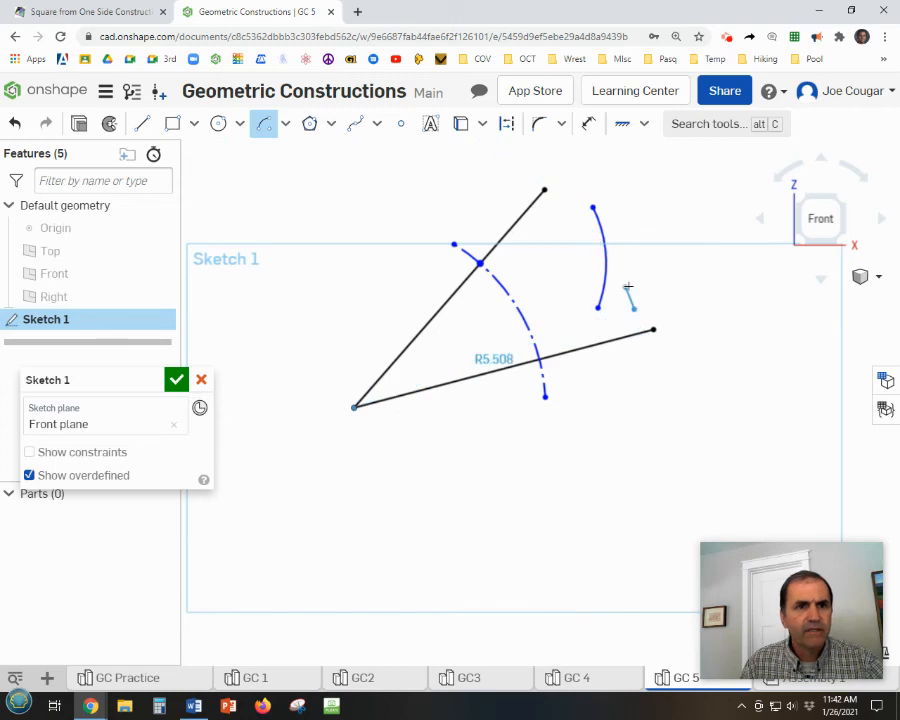
left_click(563, 223)
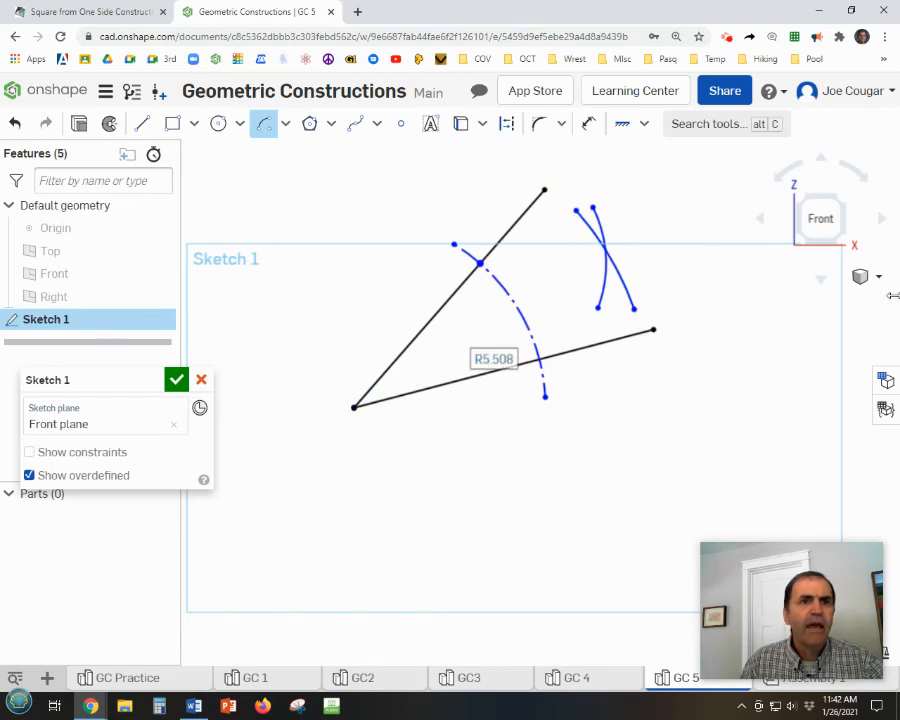
Try to give the two crossing solid arcs the same radius with an Equal constraint.
left_click(645, 125)
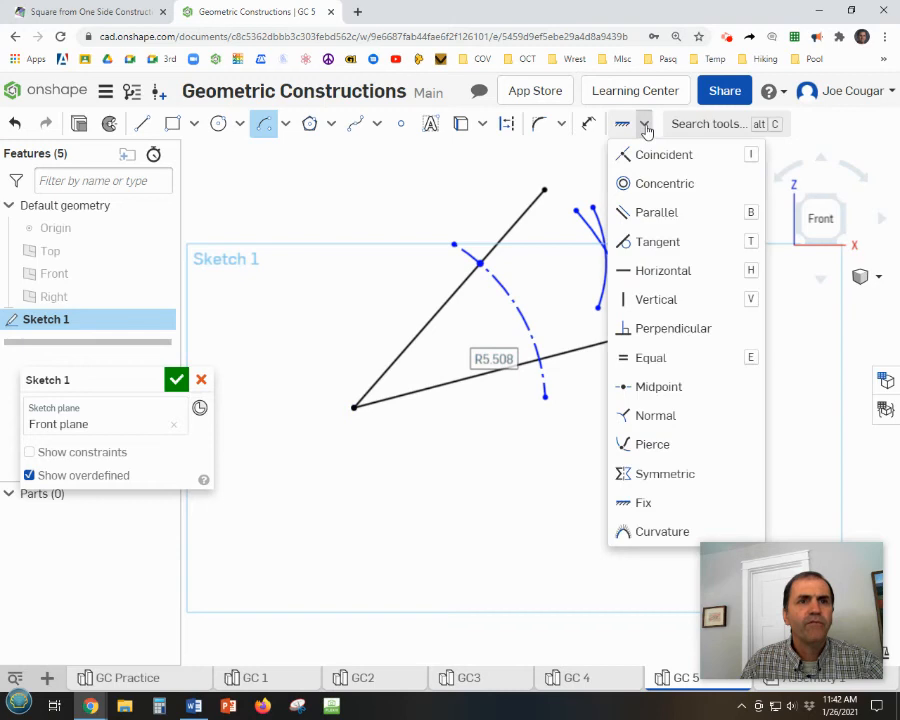
left_click(640, 358)
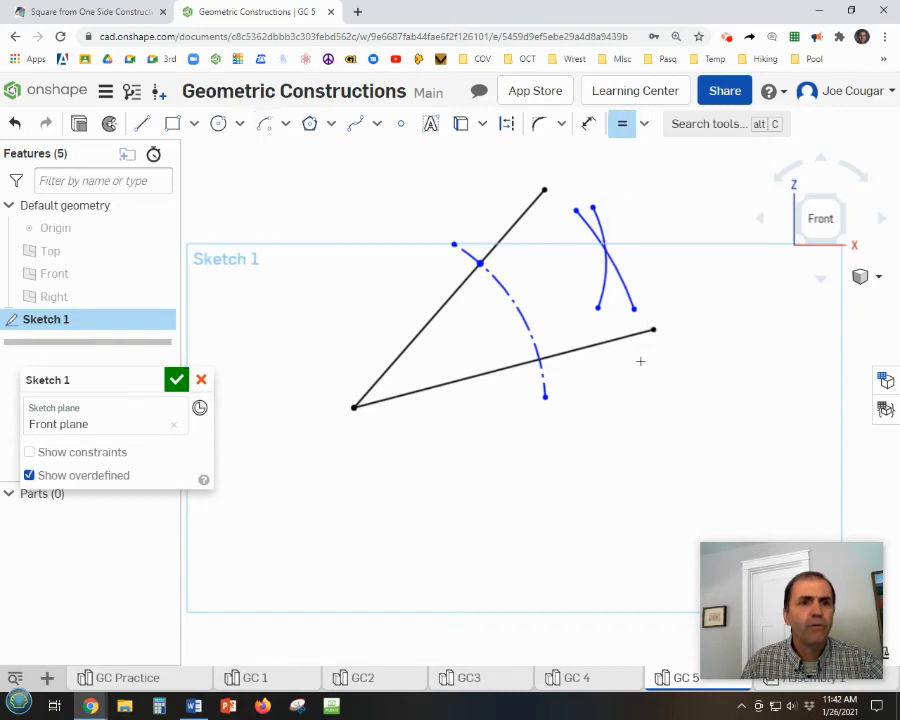
left_click(602, 289)
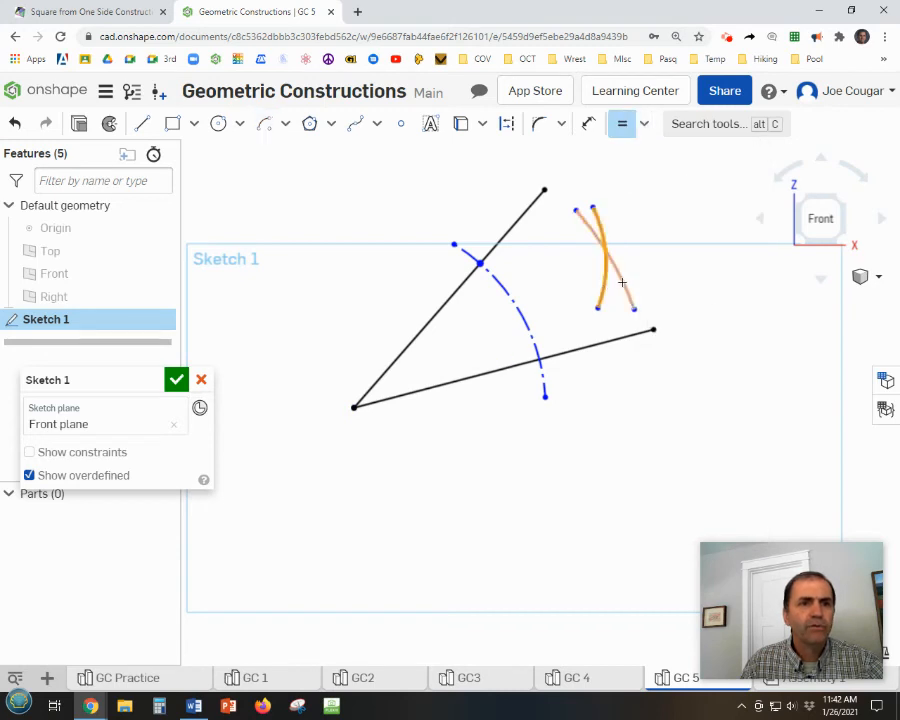
left_click(621, 284)
scroll(656, 328, "up", 1)
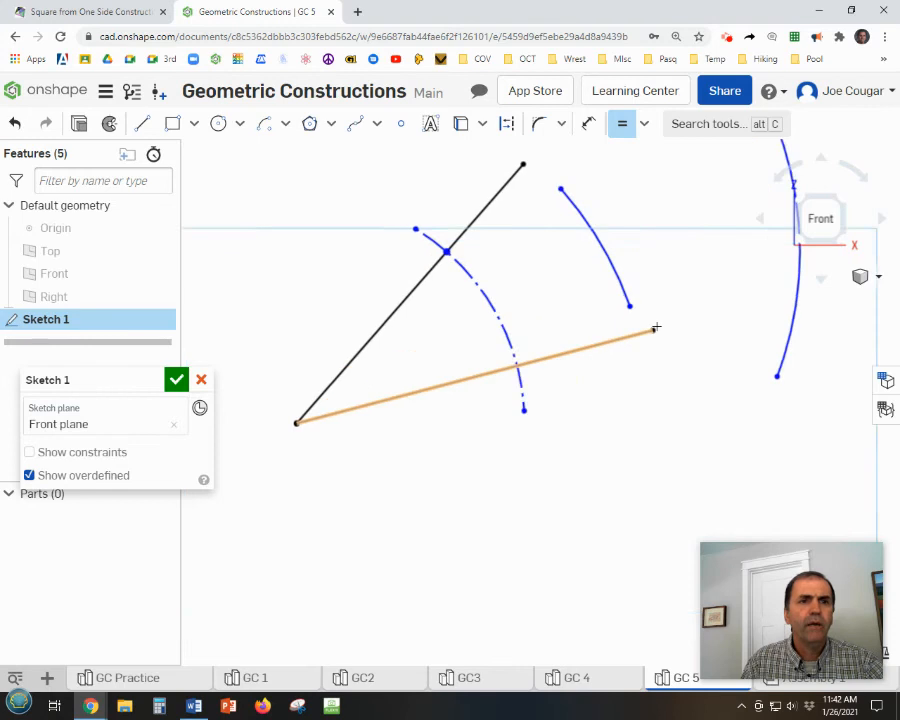
scroll(656, 328, "down", 3)
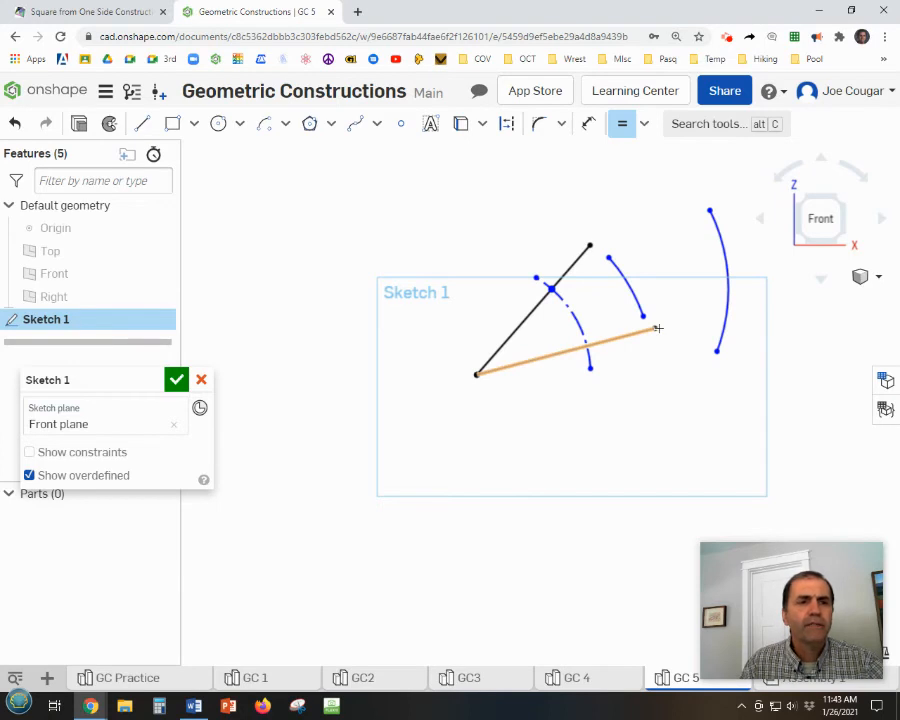
left_click(656, 326)
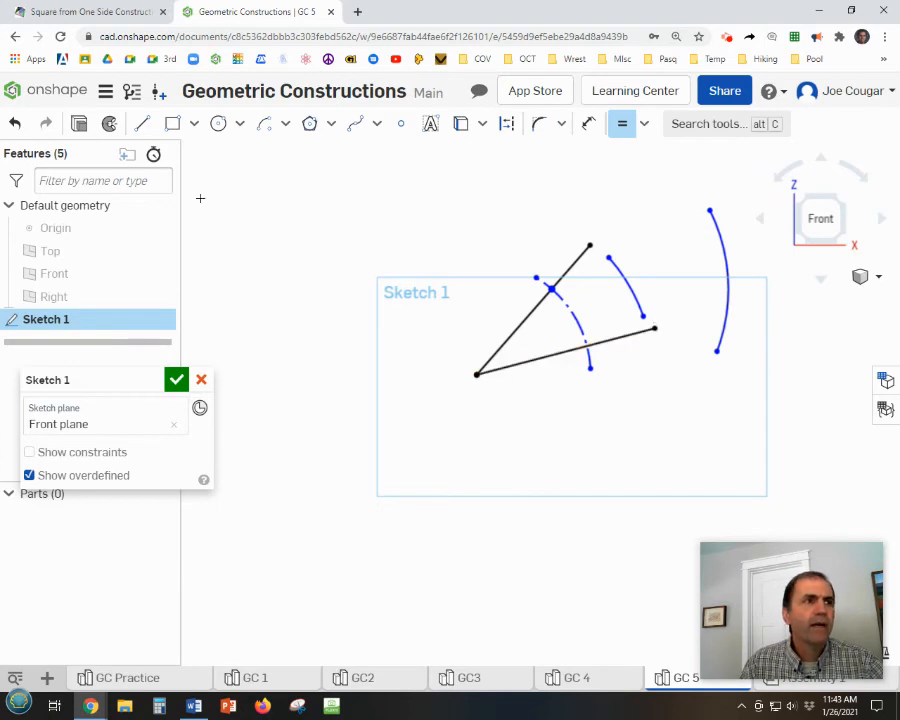
Undo the Equal constraint and try applying it to the two solid arcs again.
left_click(14, 123)
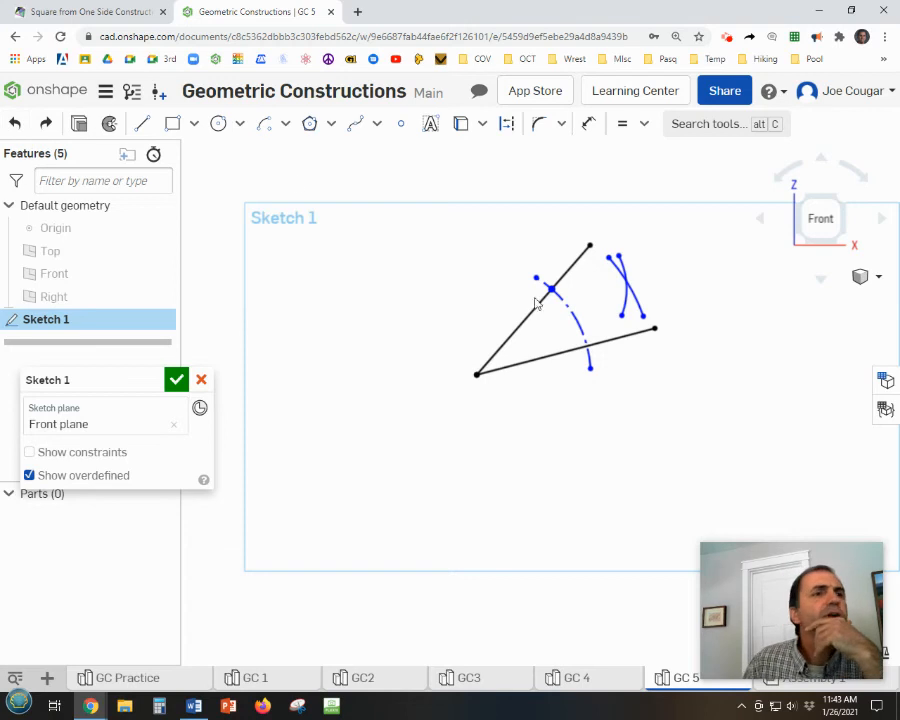
left_click(621, 126)
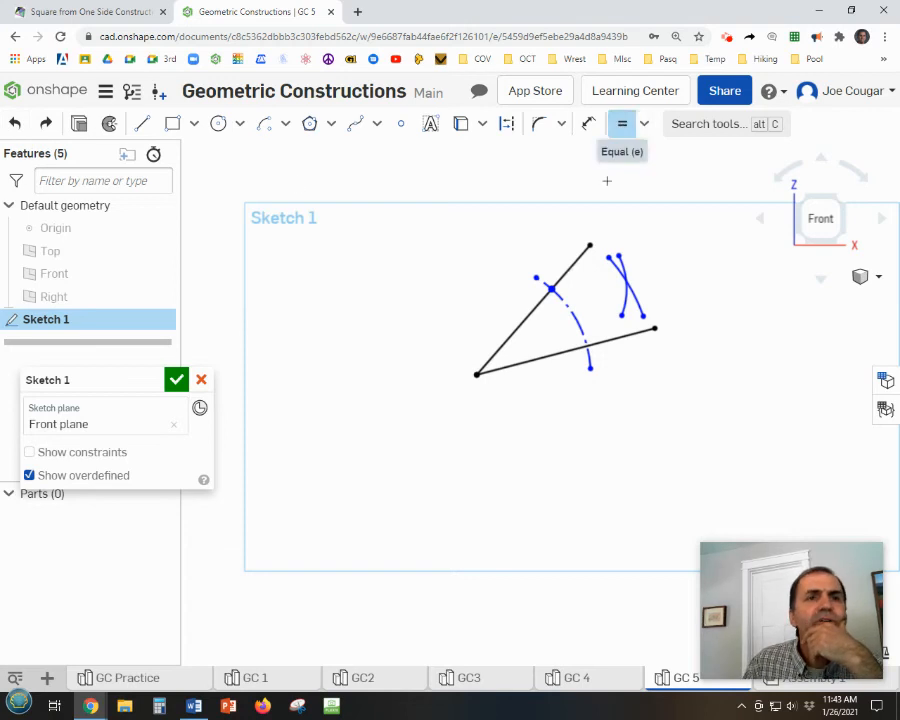
left_click(622, 300)
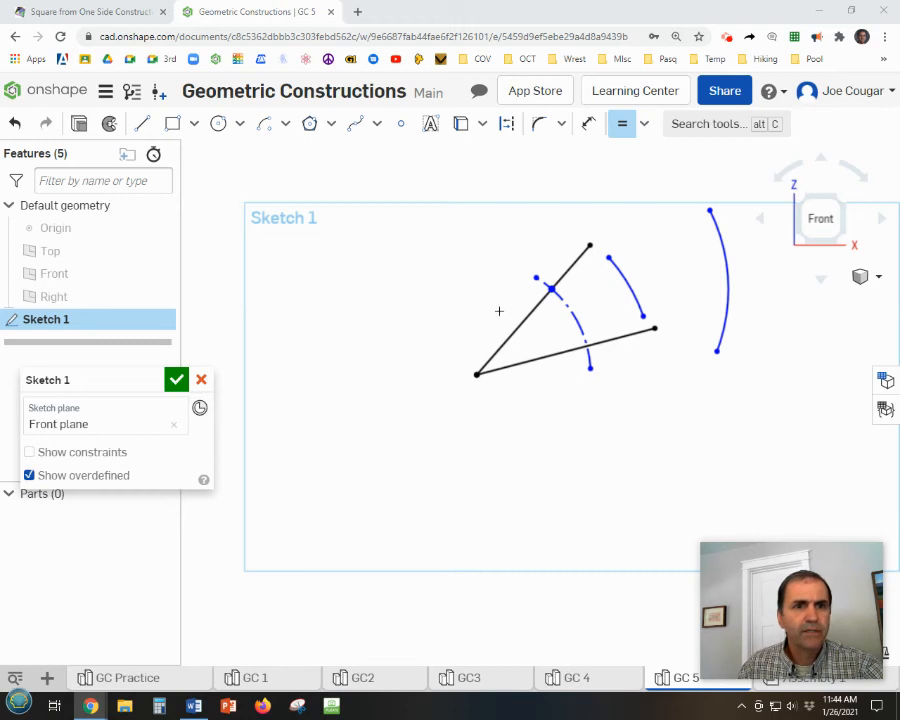
Undo the repeated Equal constraint and both solid arcs, keeping the construction arc and its sketch point.
left_click(16, 124)
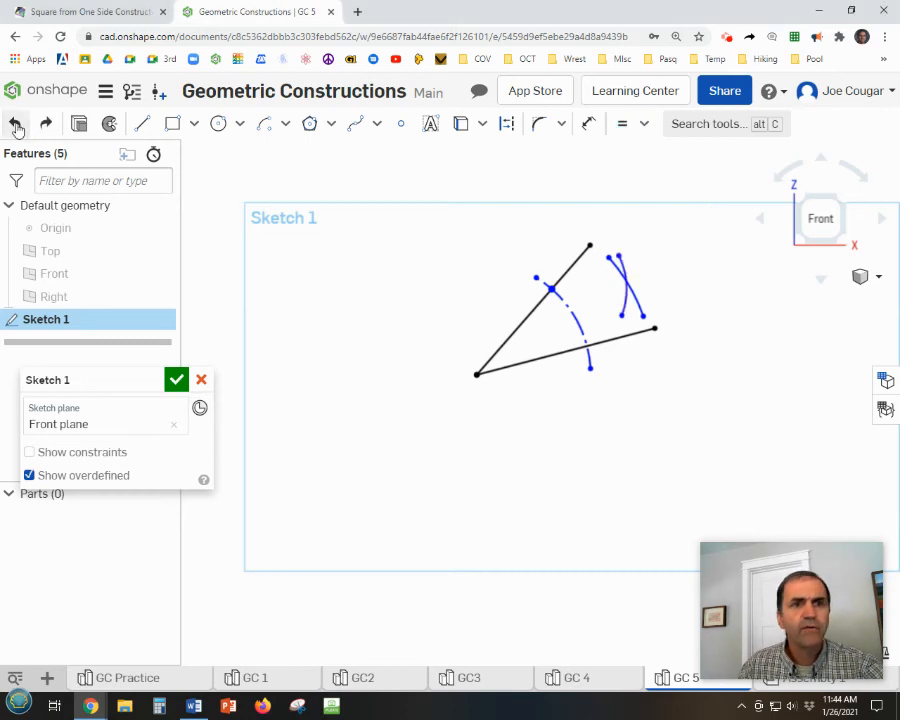
left_click(16, 124)
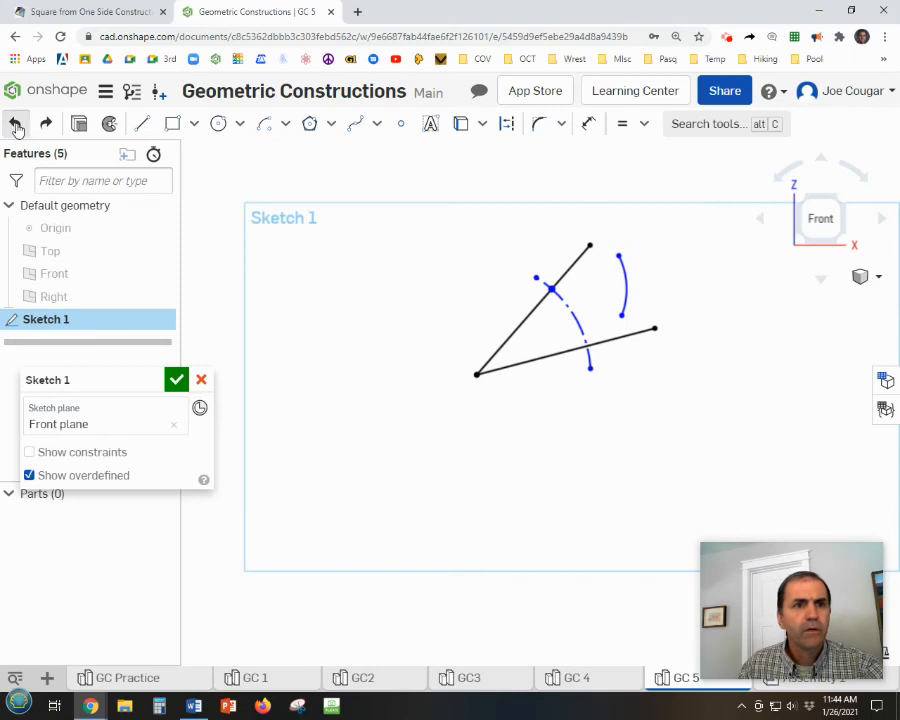
left_click(16, 124)
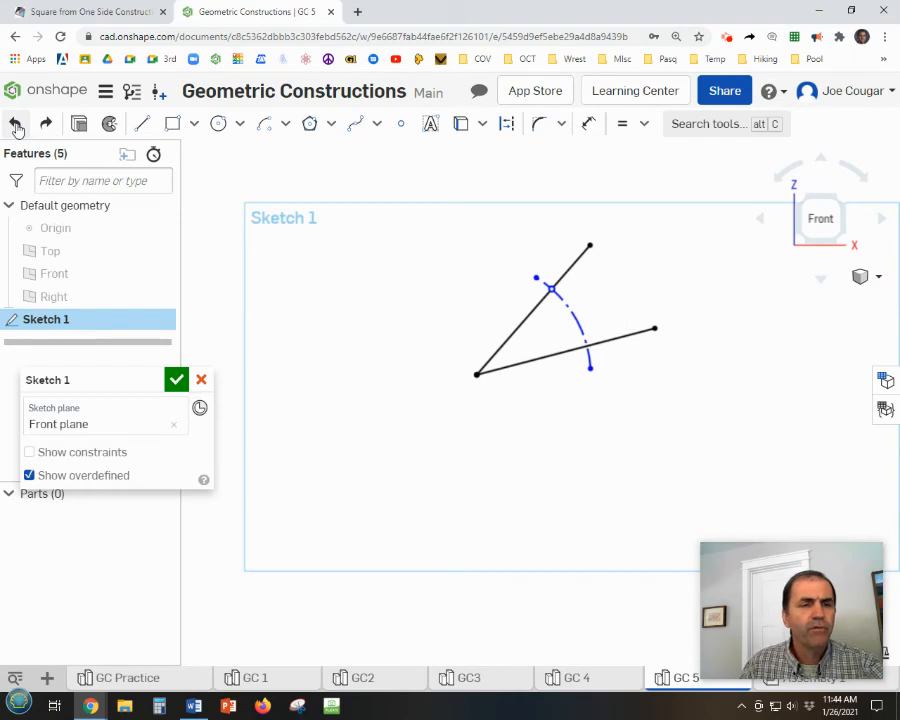
Place a sketch point where the construction arc crosses the shallower line.
left_click(400, 123)
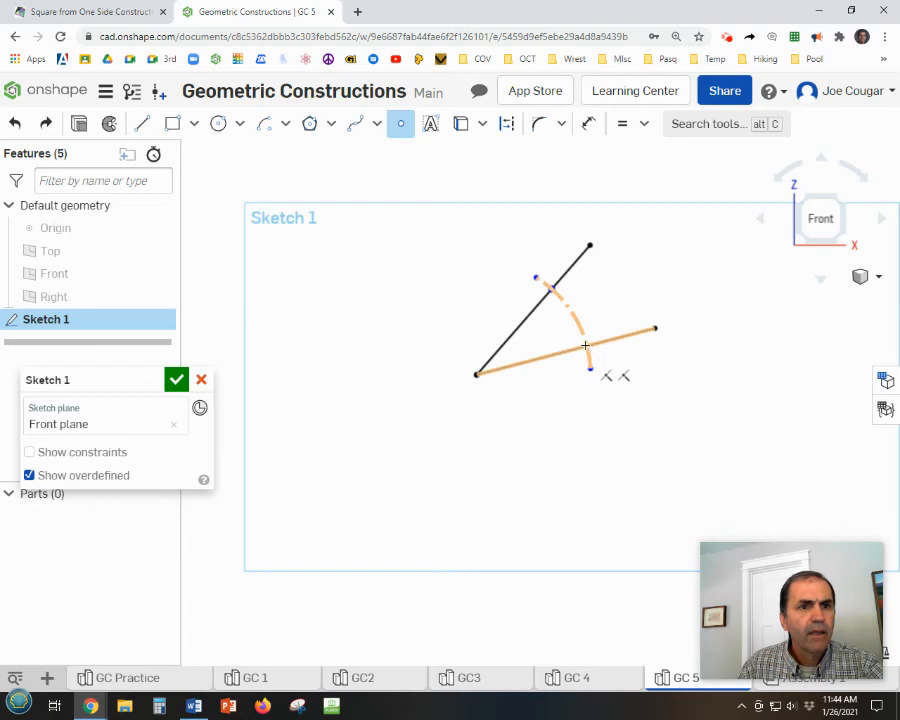
left_click(587, 345)
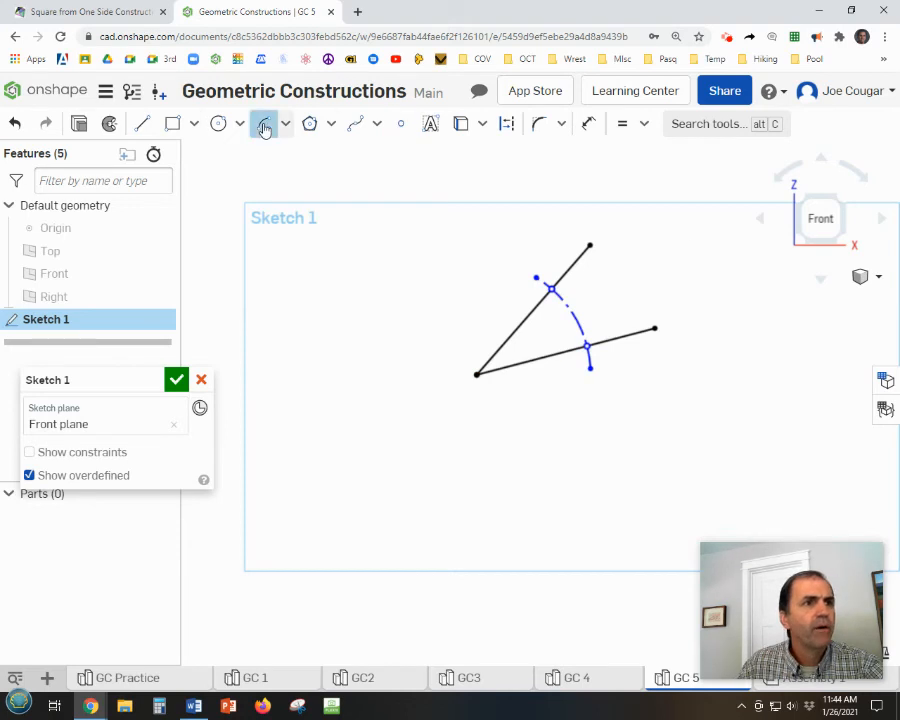
Draw a center point arc of about 2.496 radius centred on the steeper line's sketch point, in the angle's opening beyond the construction arc.
left_click(264, 124)
left_click(551, 289)
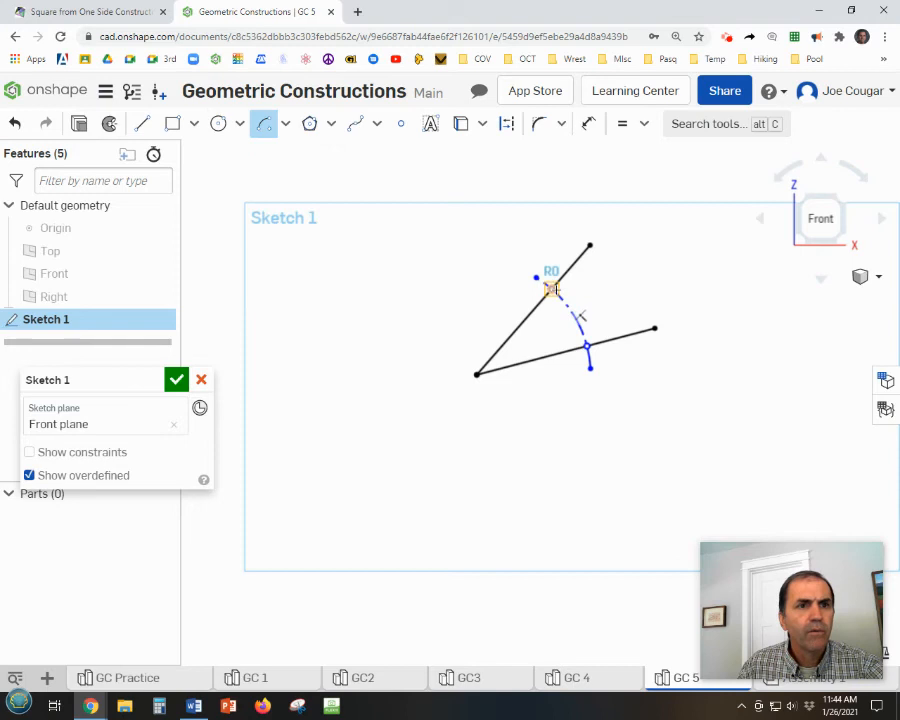
left_click(622, 253)
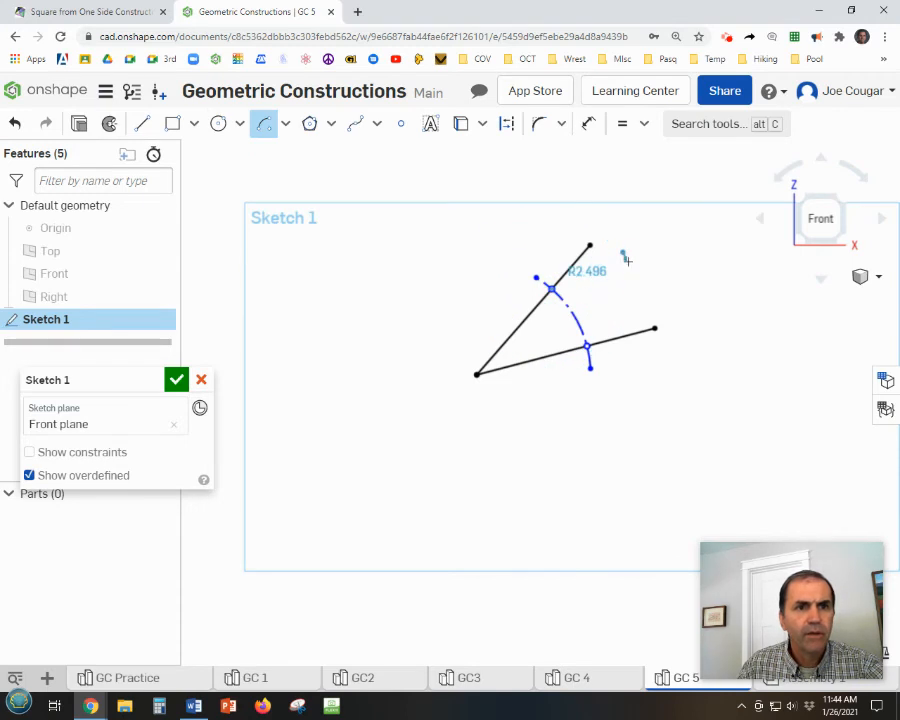
left_click(631, 311)
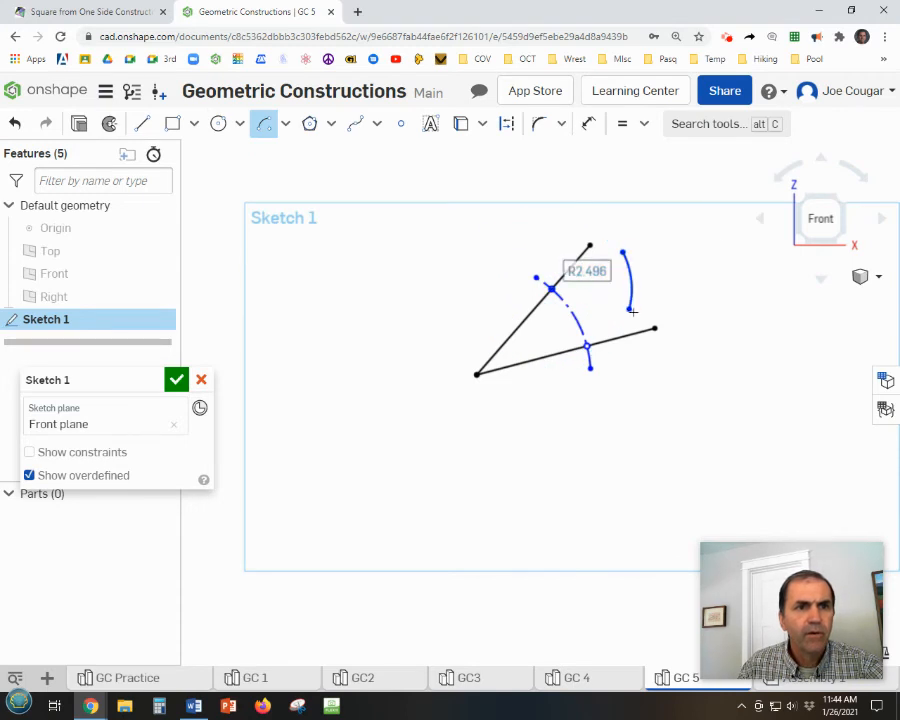
Draw a center point arc of about 2.723 radius centred on the shallower line's sketch point, crossing the other solid arc.
left_click(587, 345)
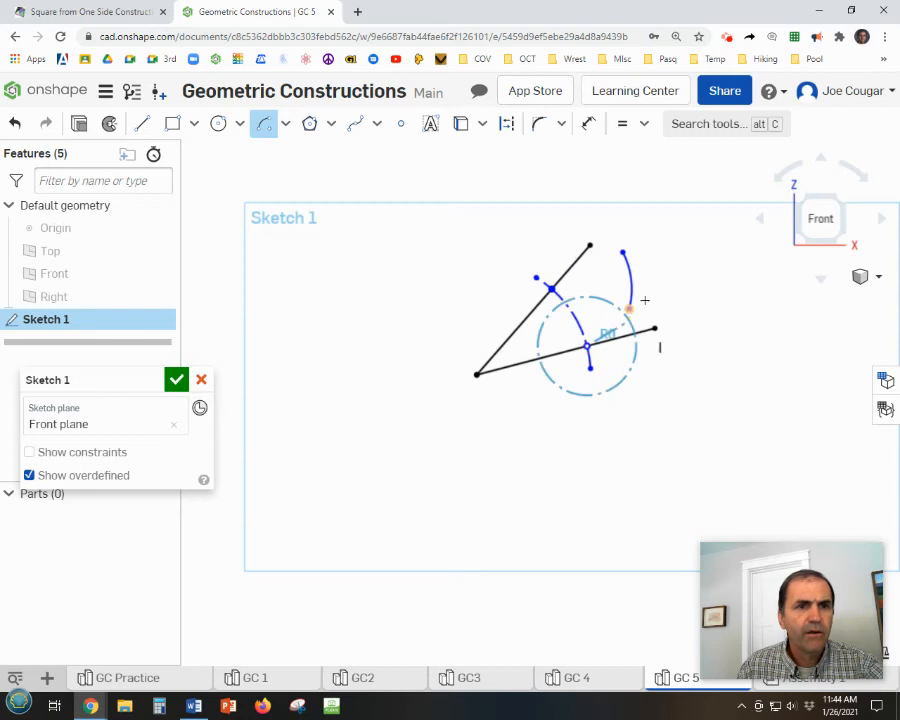
left_click(606, 262)
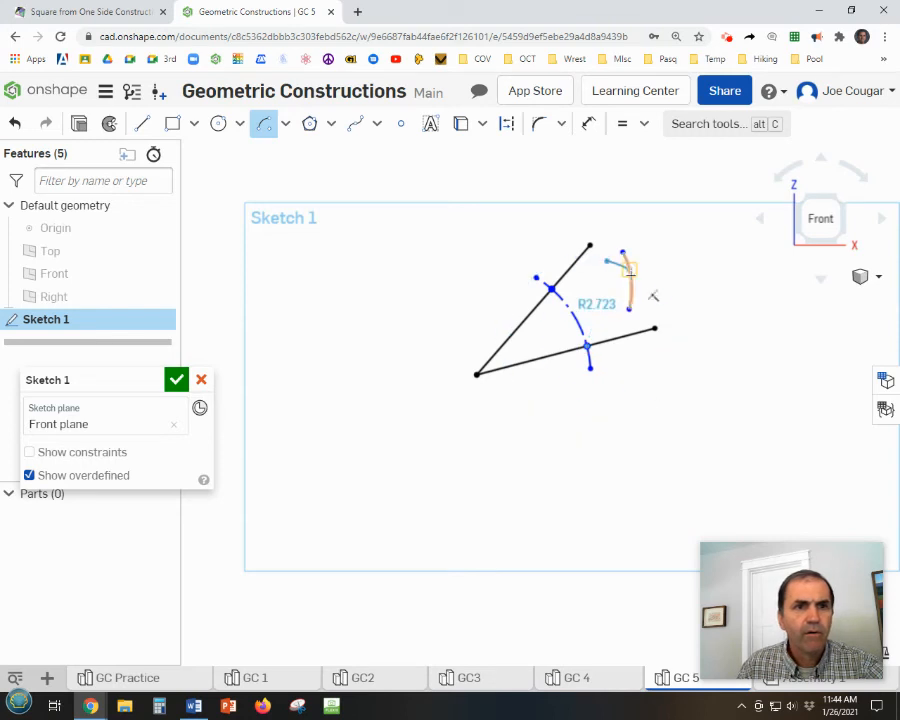
left_click(664, 300)
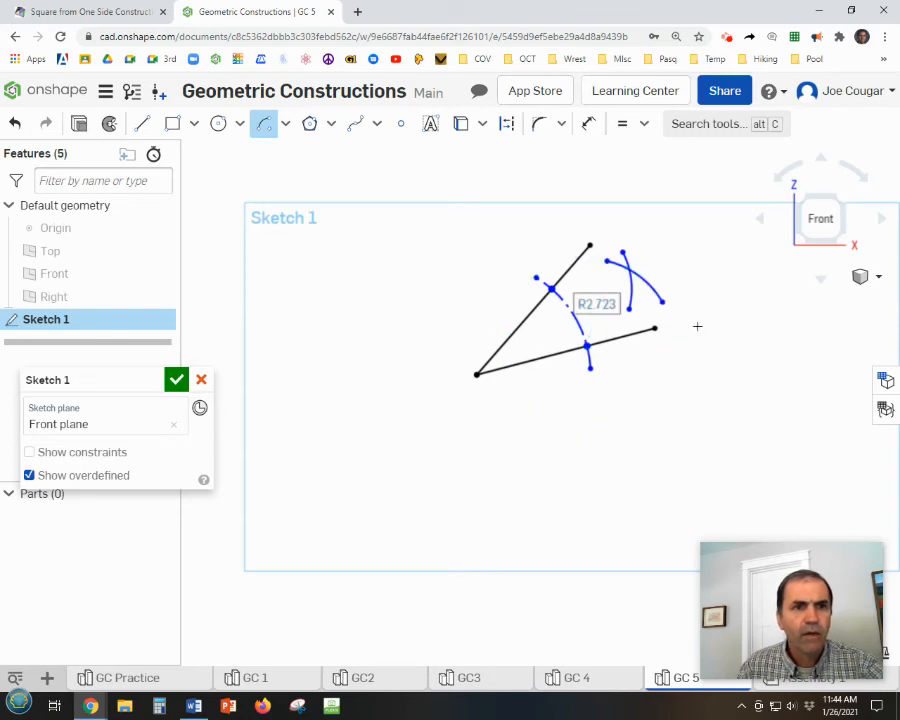
key("Escape")
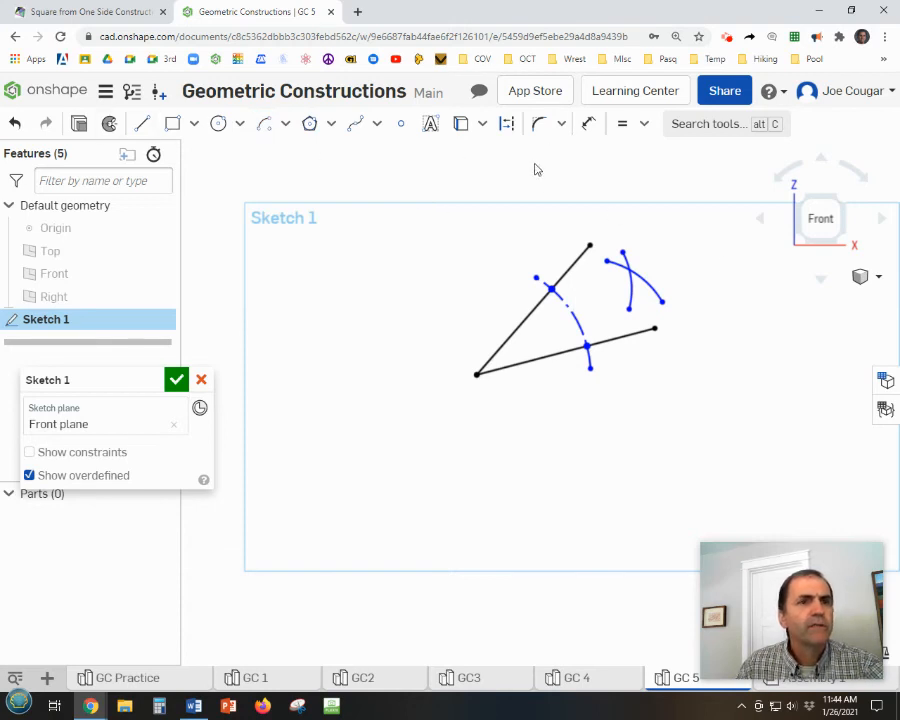
Apply an Equal constraint to the two crossing solid arcs and place a sketch point at their intersection.
left_click(623, 124)
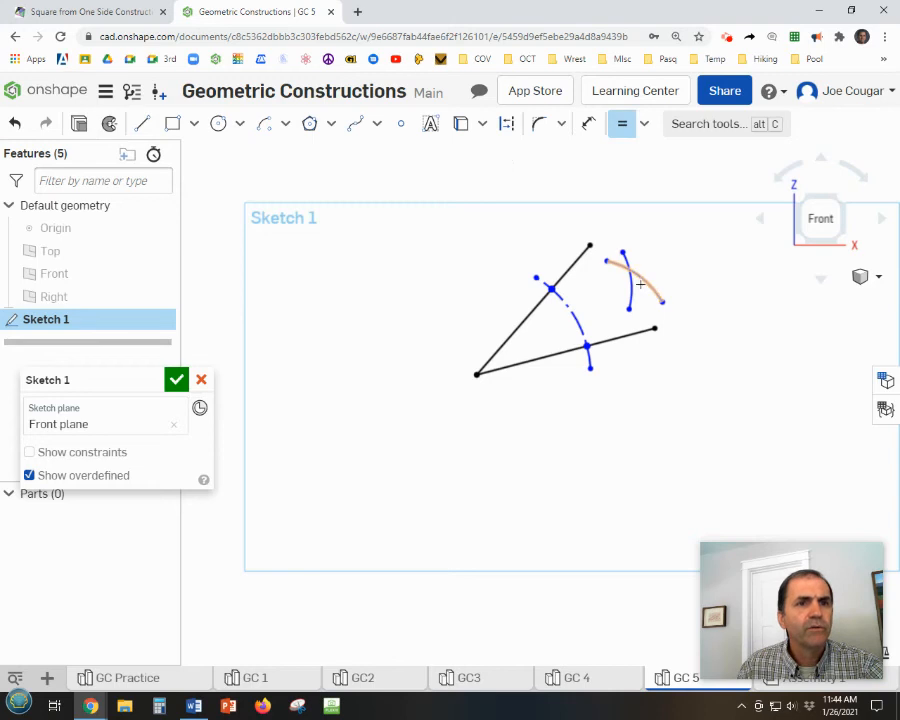
left_click(628, 283)
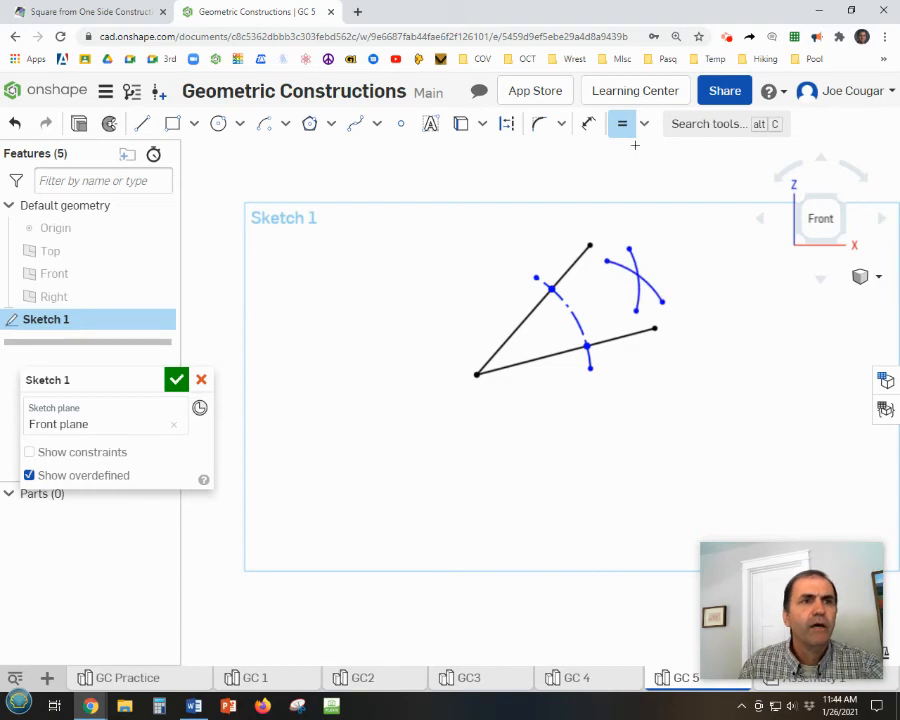
left_click(400, 124)
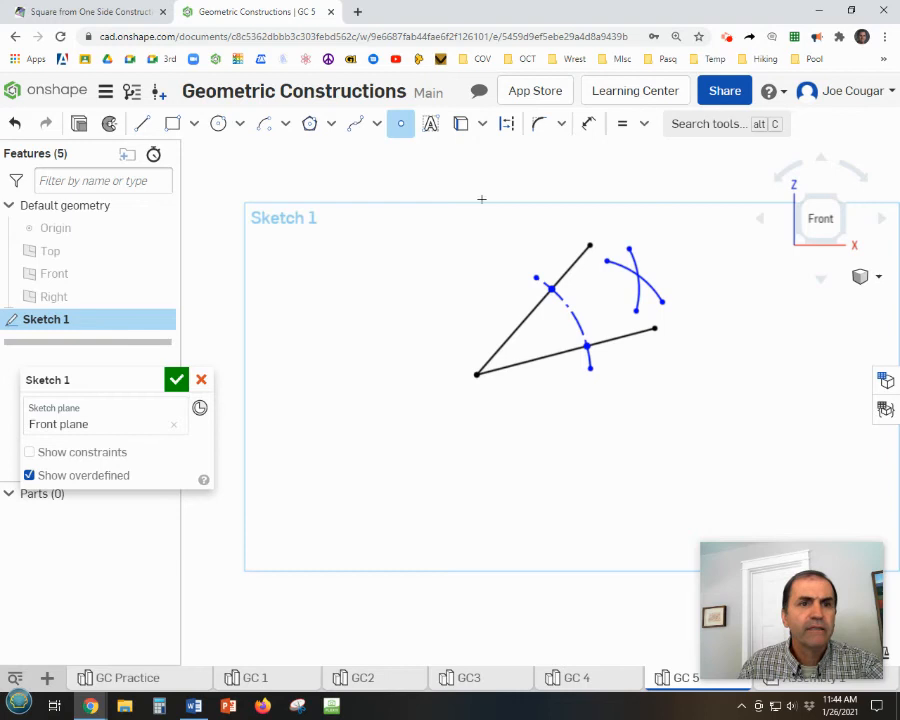
left_click(638, 274)
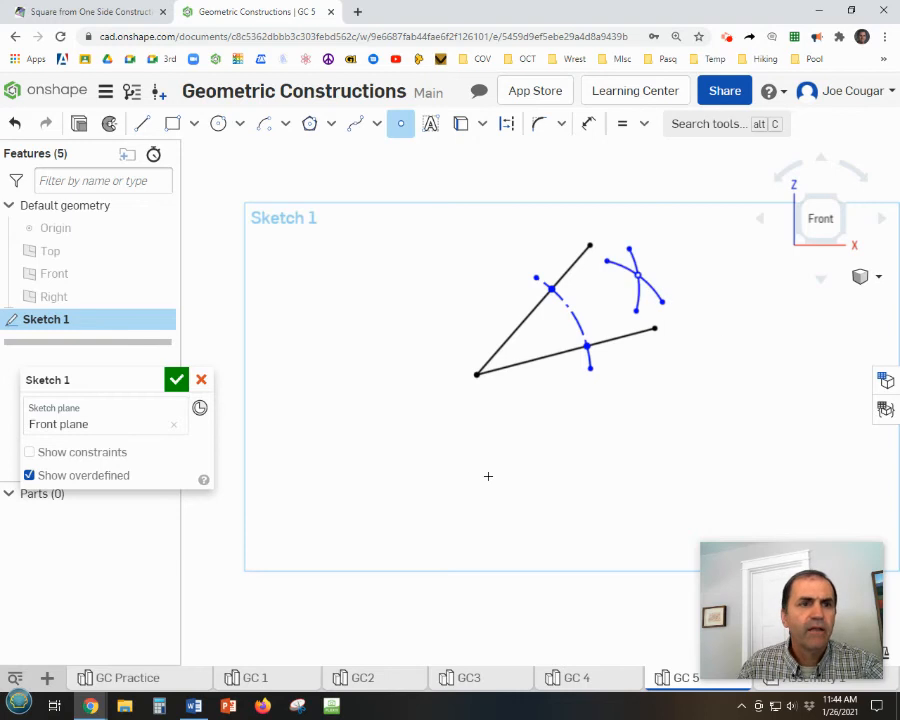
Draw a line about 9 long from the angle's vertex, extending out past the two solid arcs near their intersection point.
left_click(141, 124)
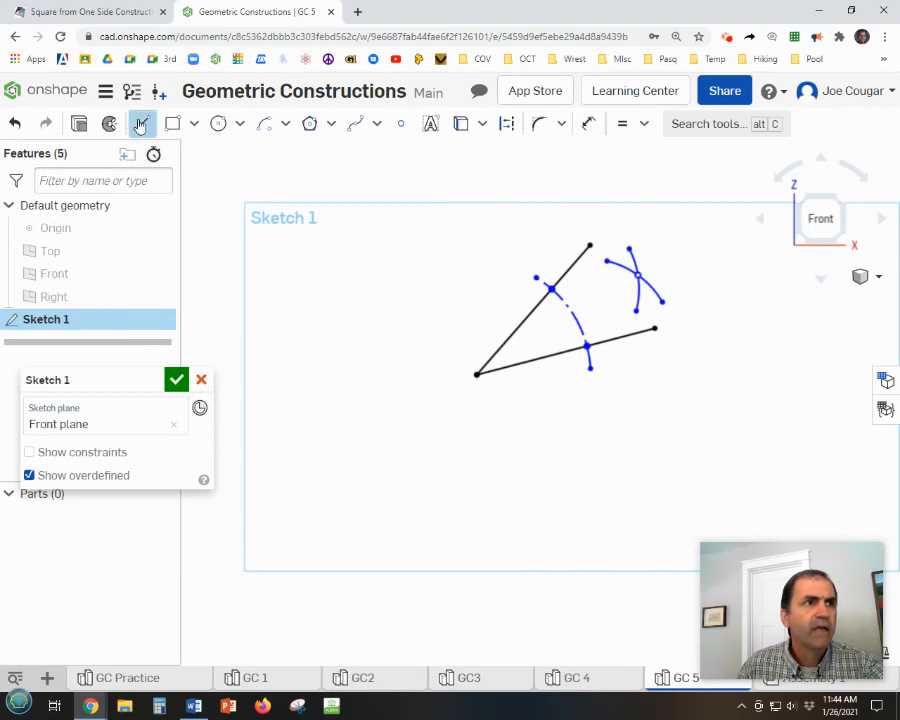
left_click(476, 377)
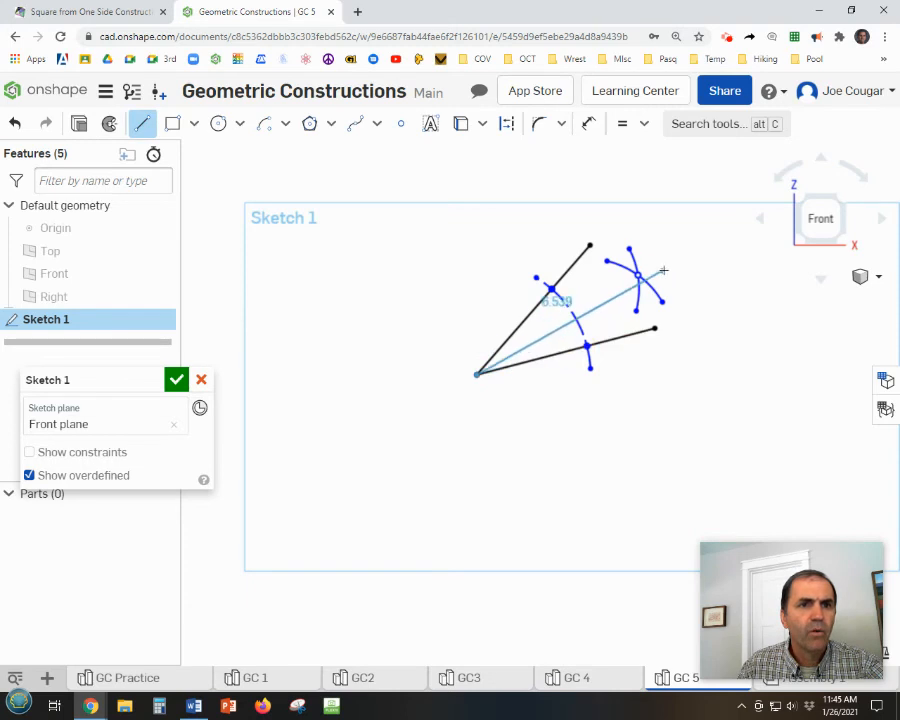
left_click(717, 217)
key("Escape")
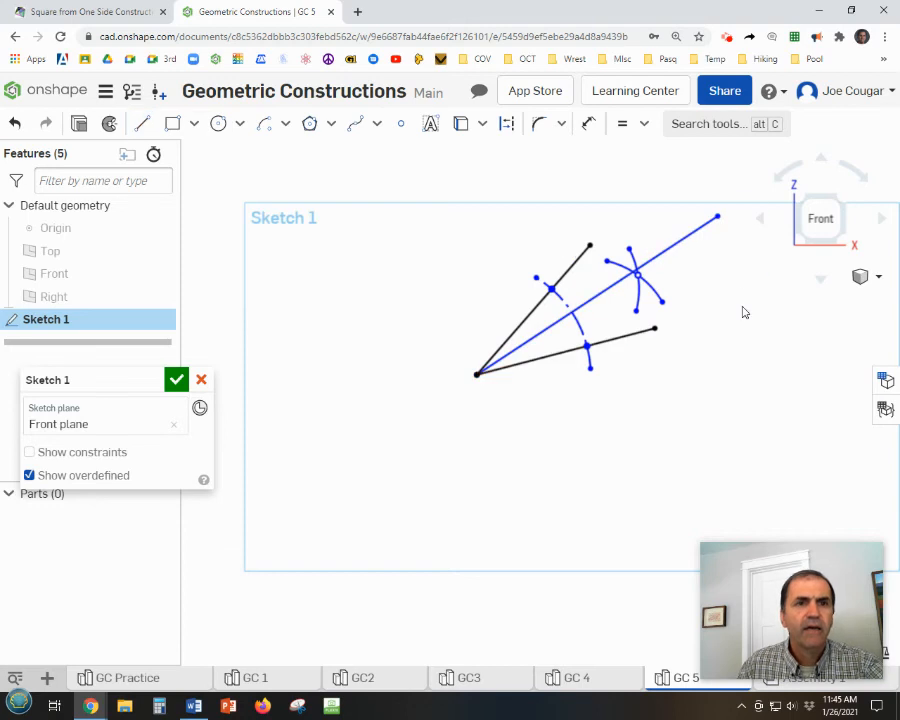
Apply a Coincident constraint between the bisecting line and the sketch point where the two solid arcs cross.
left_click(644, 124)
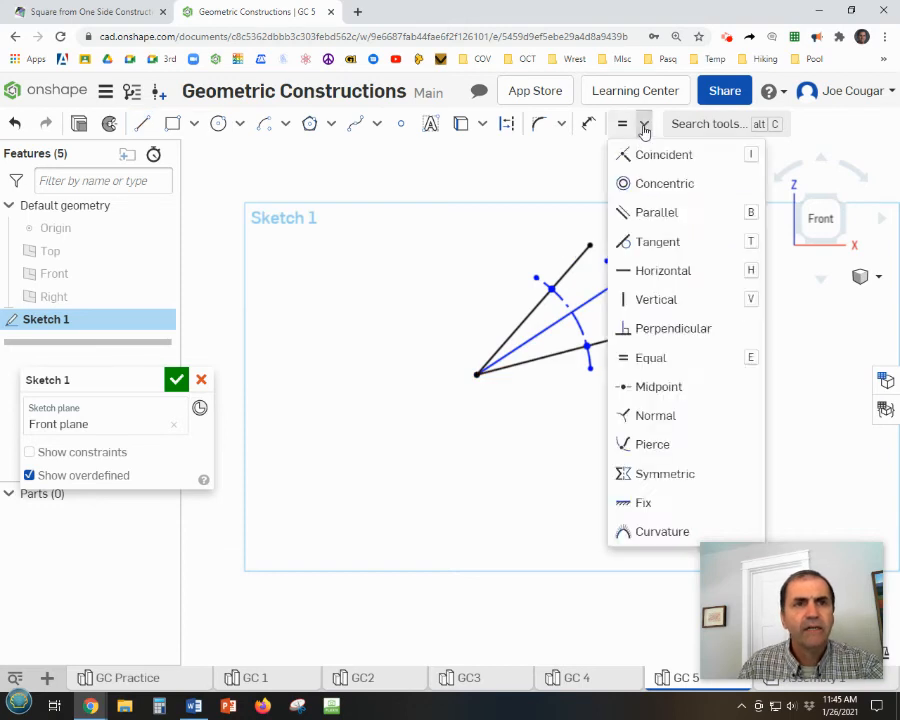
left_click(660, 155)
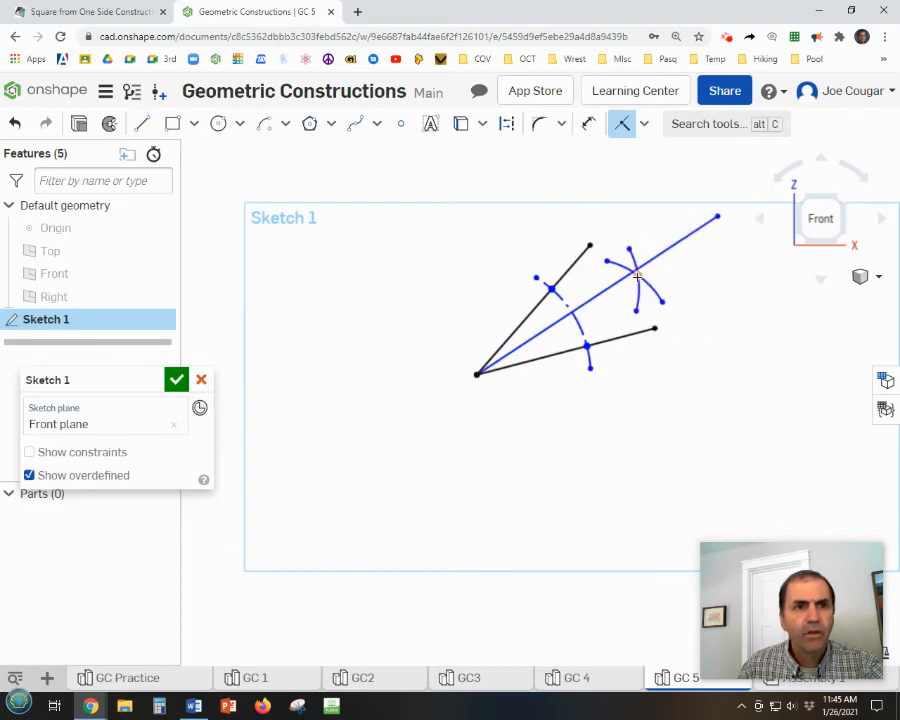
left_click(658, 264)
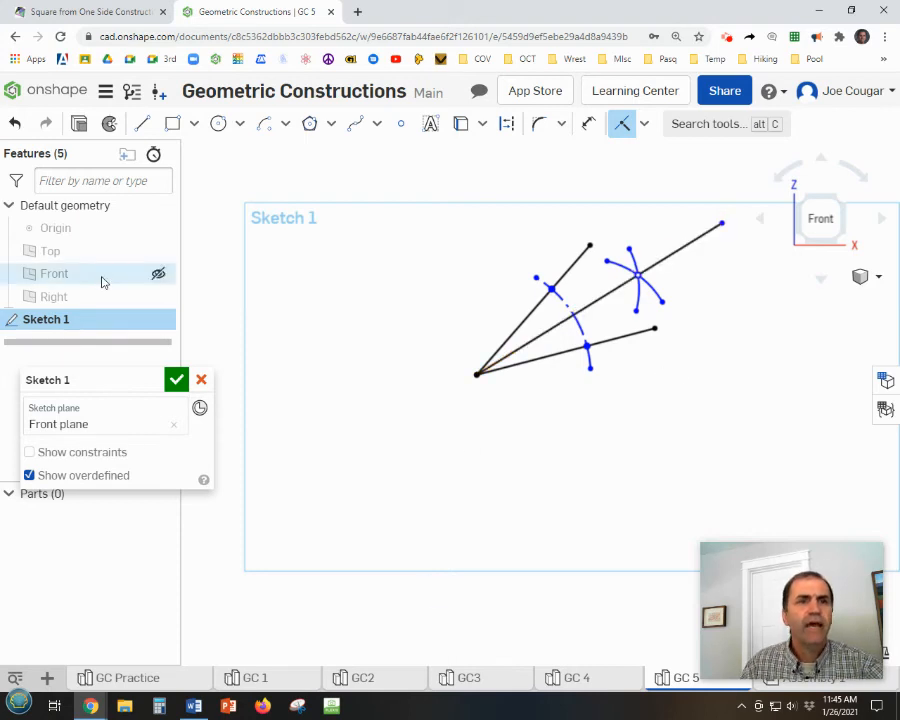
Add the author's name as sketch text above the bisected angle and finish the sketch.
left_click(430, 123)
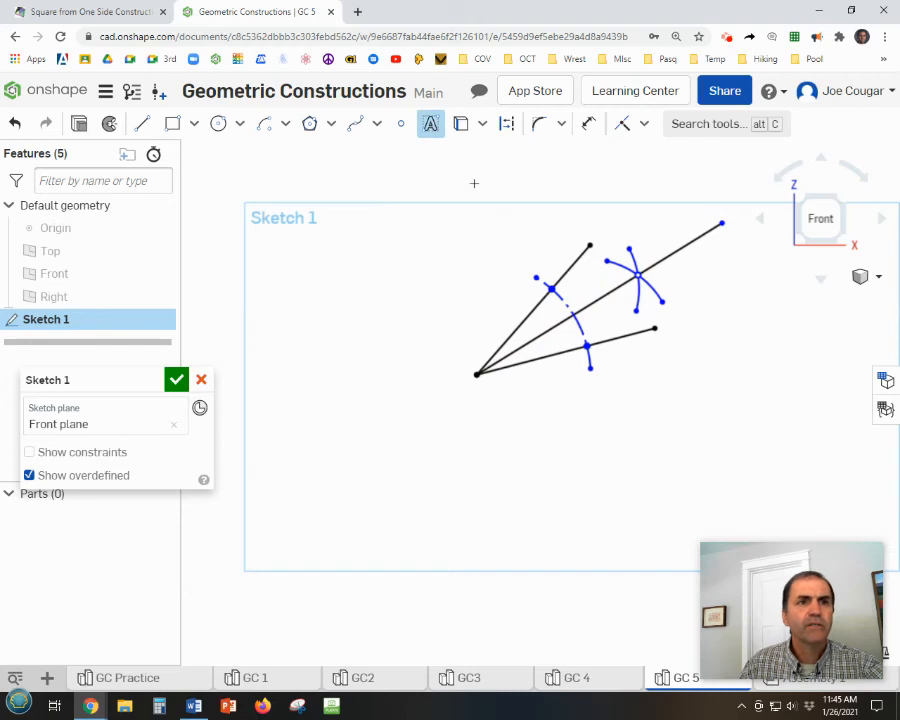
left_click_drag(510, 187, 682, 220)
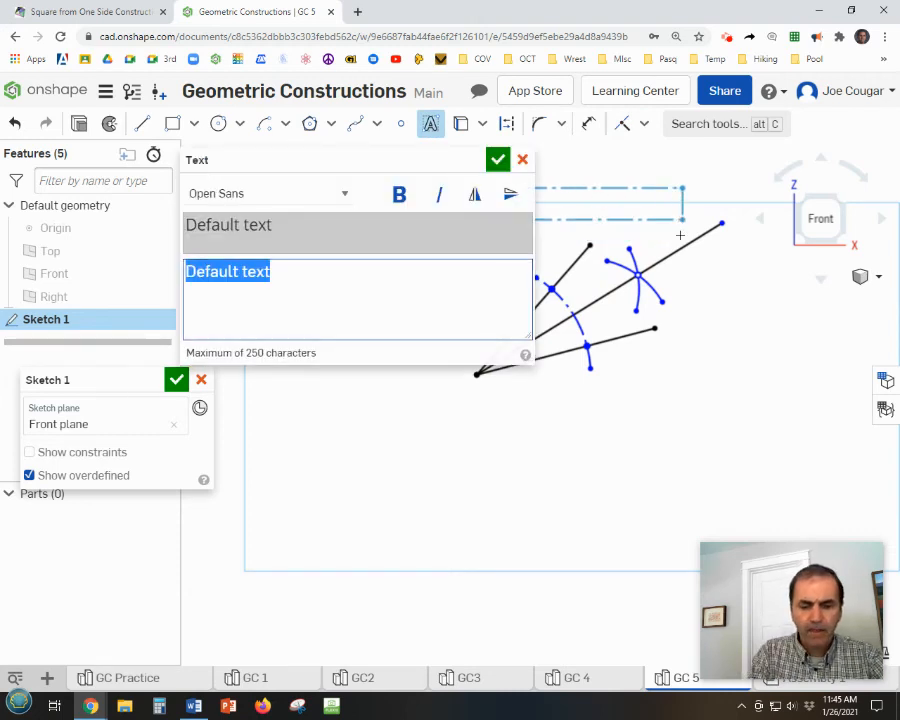
type("J cougar")
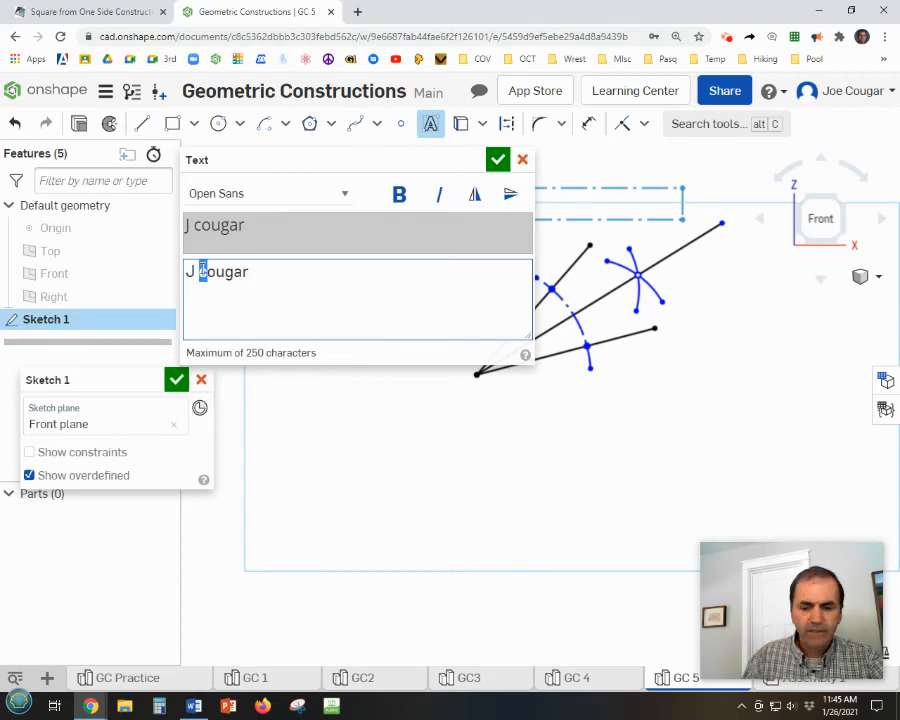
type("C")
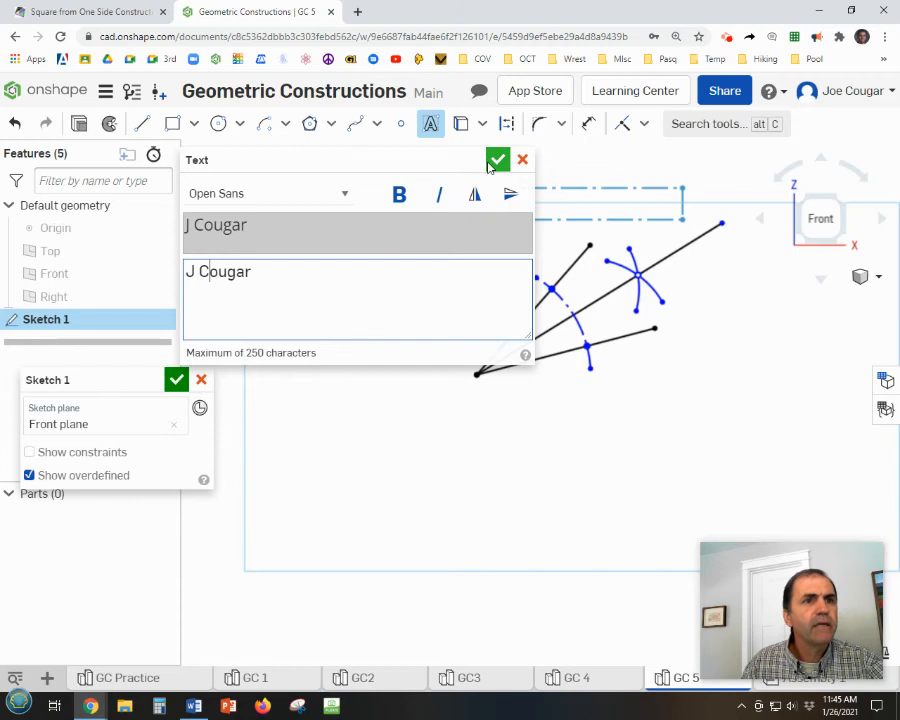
type("!")
left_click(497, 159)
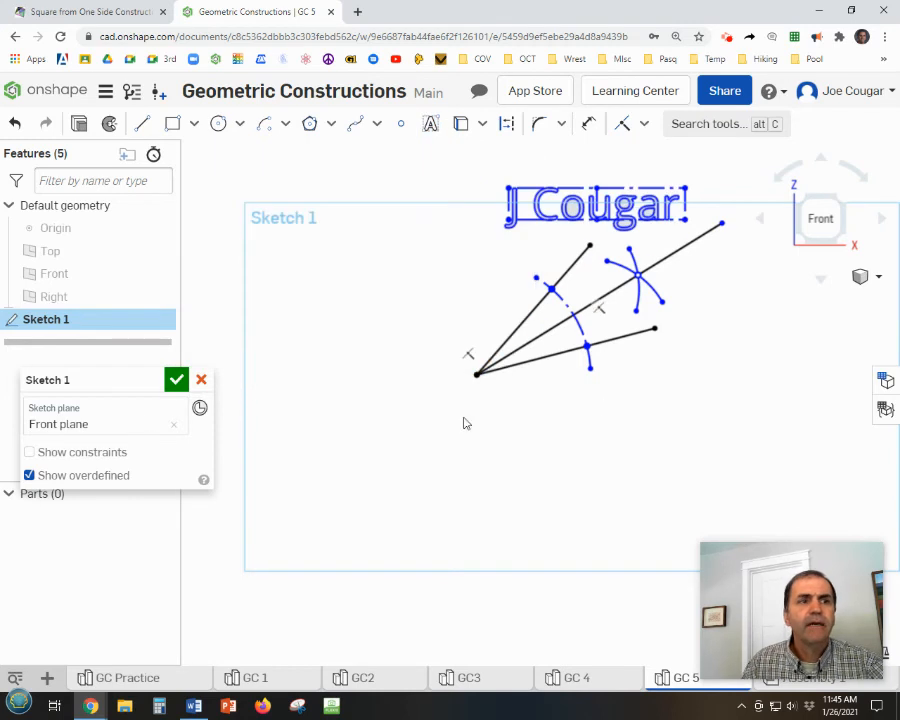
left_click(176, 379)
scroll(690, 458, "up", 1)
middle_click_drag(636, 393, 586, 456)
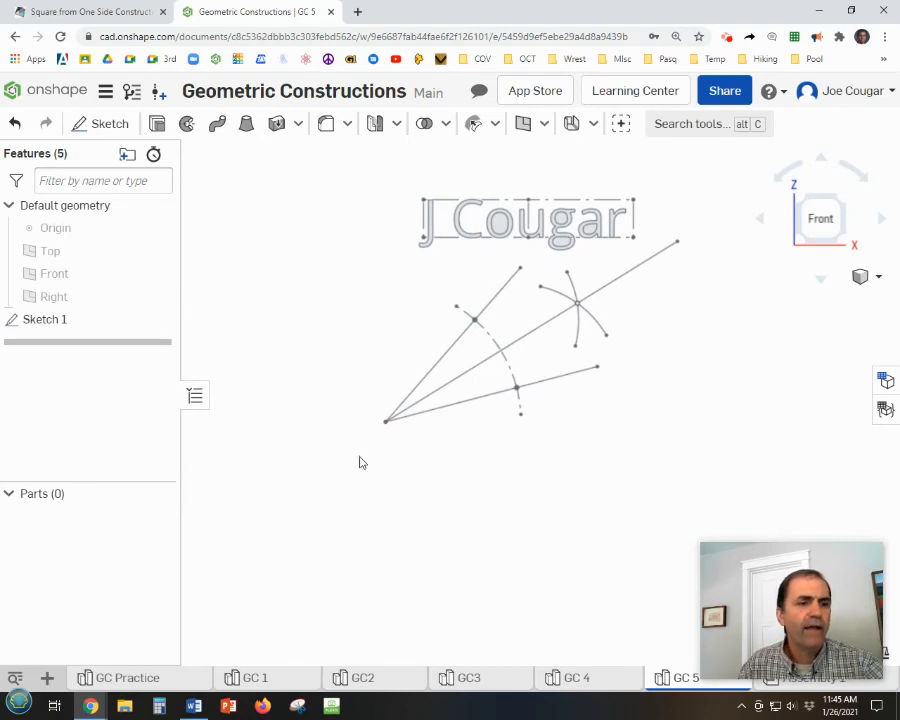
Create a new Part Studio and rename it GC 6.
left_click(45, 680)
left_click(96, 556)
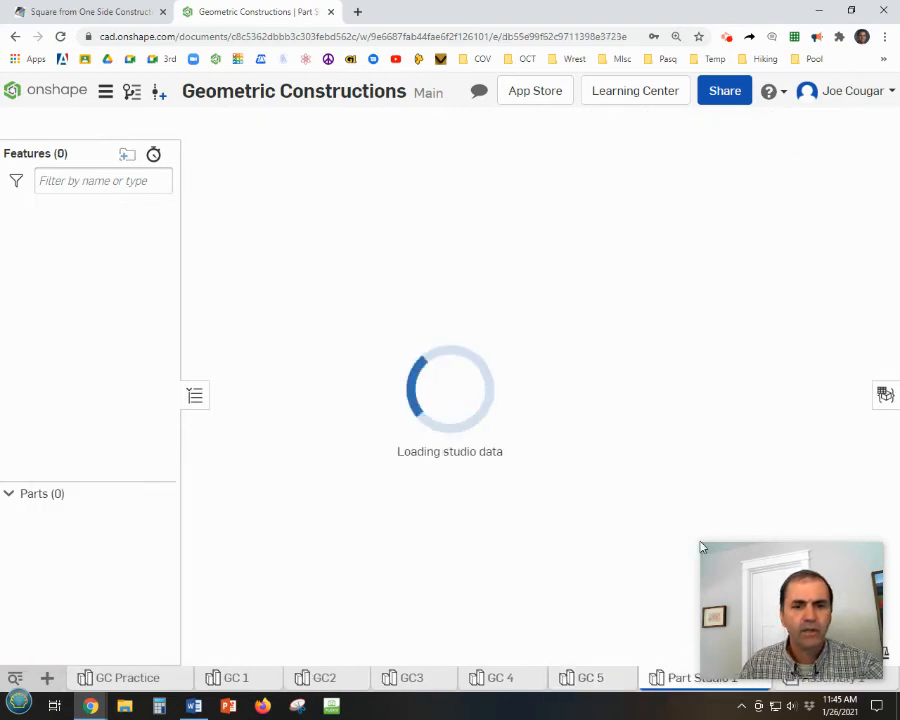
left_click_drag(785, 557, 815, 530)
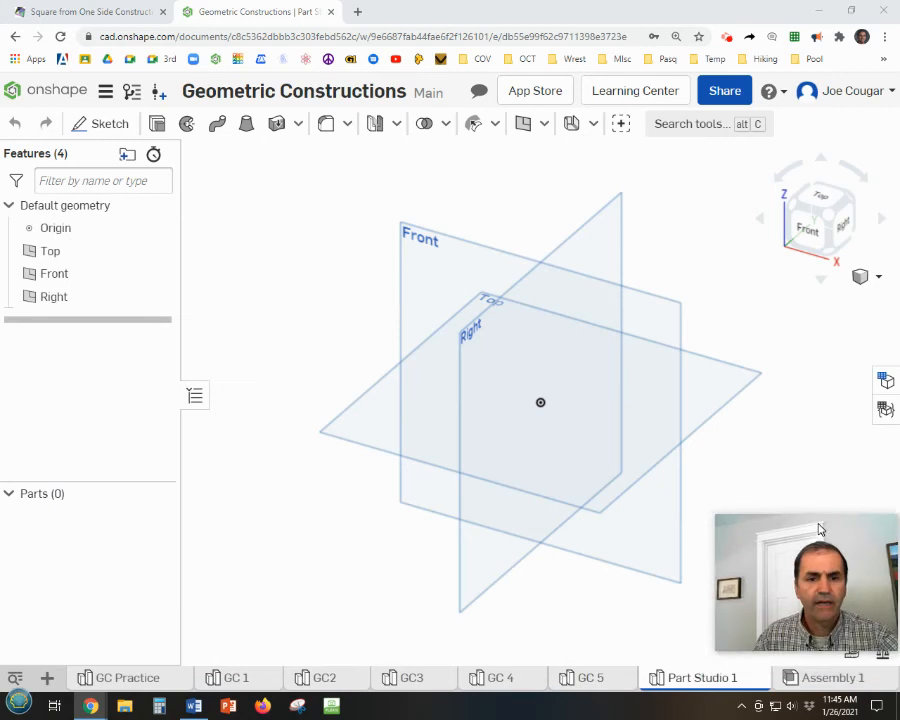
right_click(688, 680)
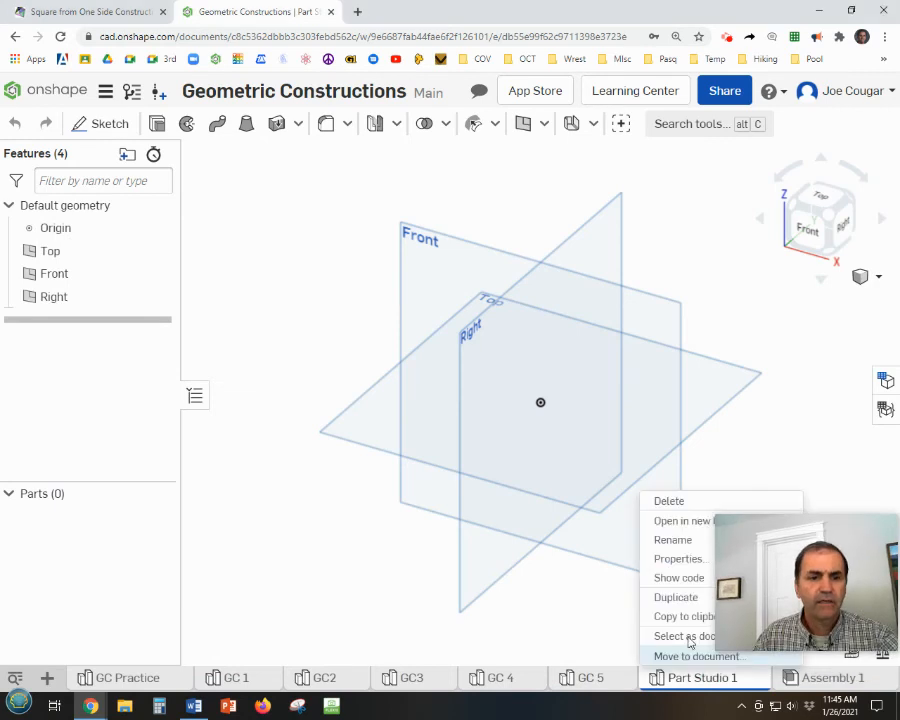
left_click(680, 540)
type("G")
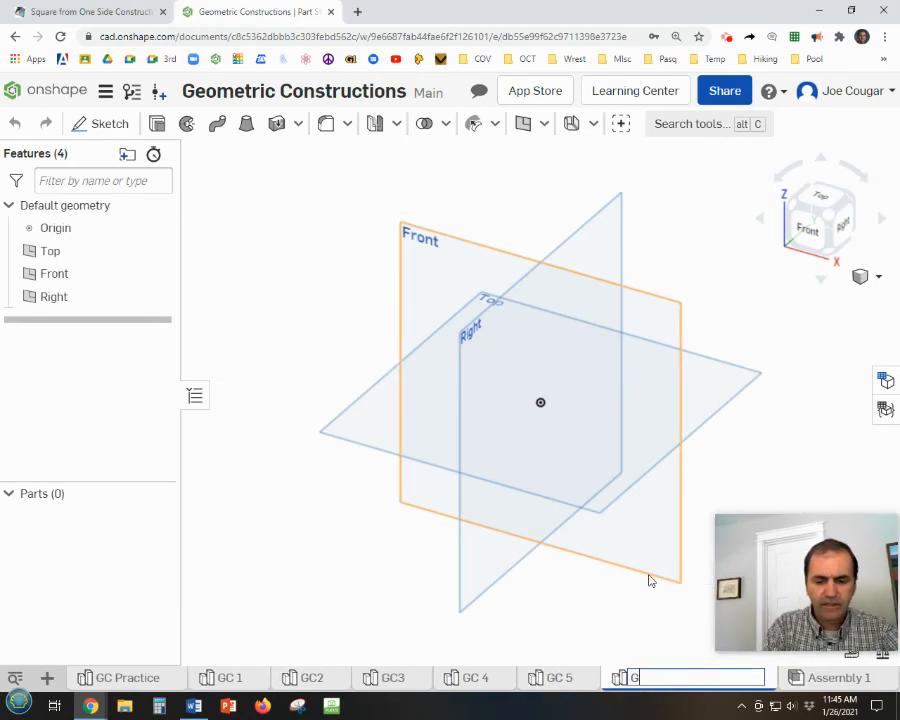
type("C 6")
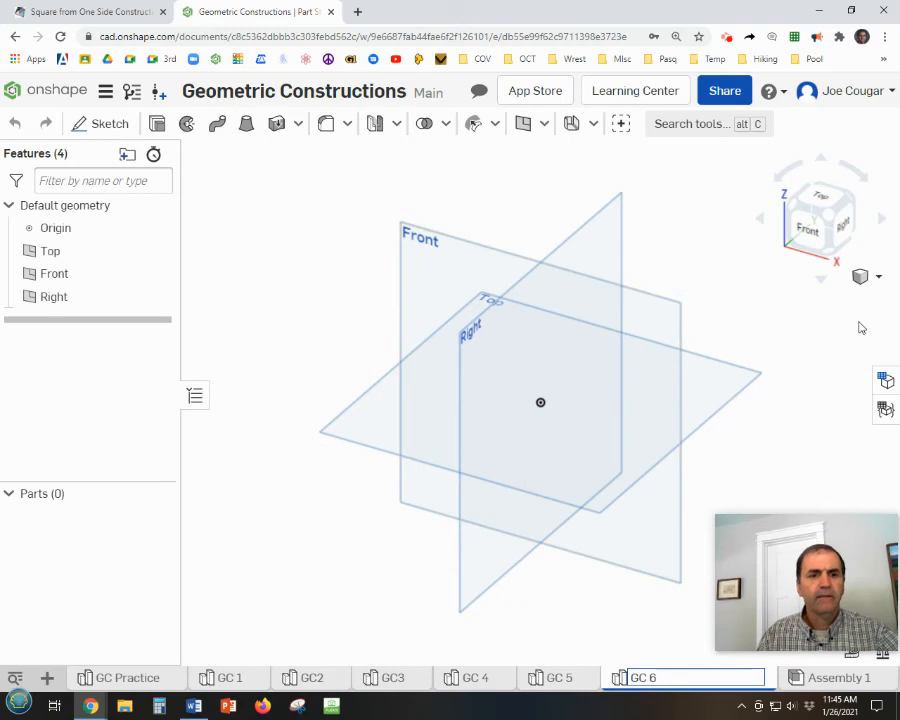
left_click(464, 249)
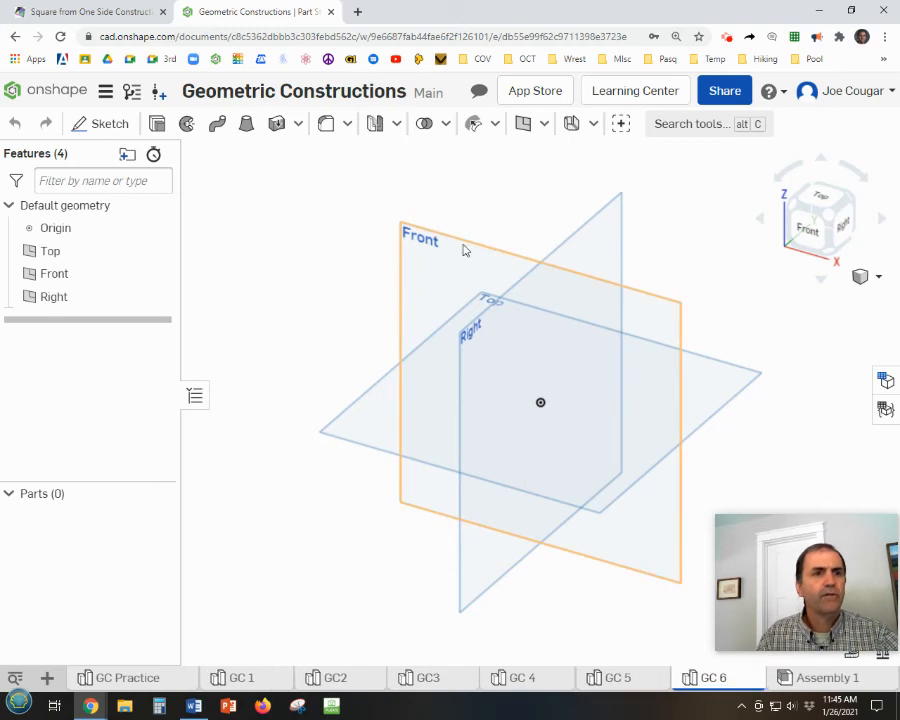
Start a new sketch on the Front plane and hide the default planes and the origin.
right_click(466, 249)
left_click(520, 258)
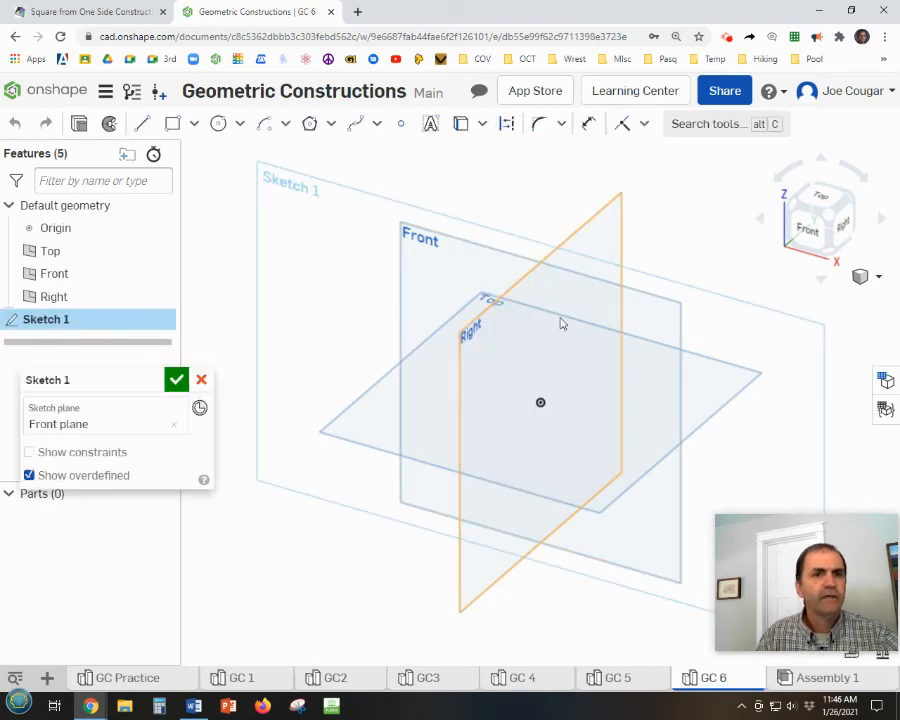
key("p")
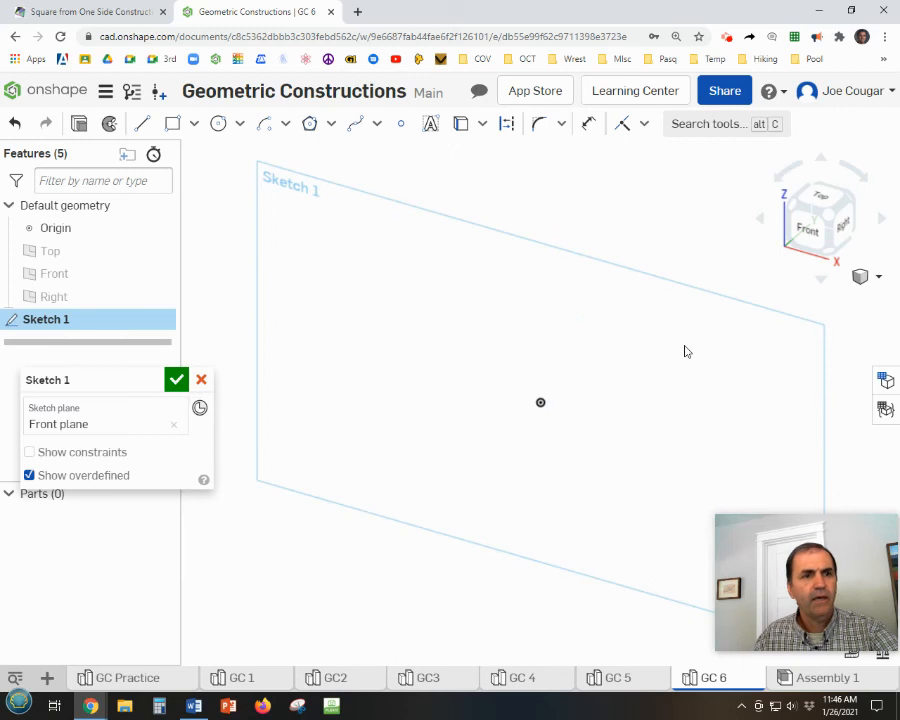
key("n")
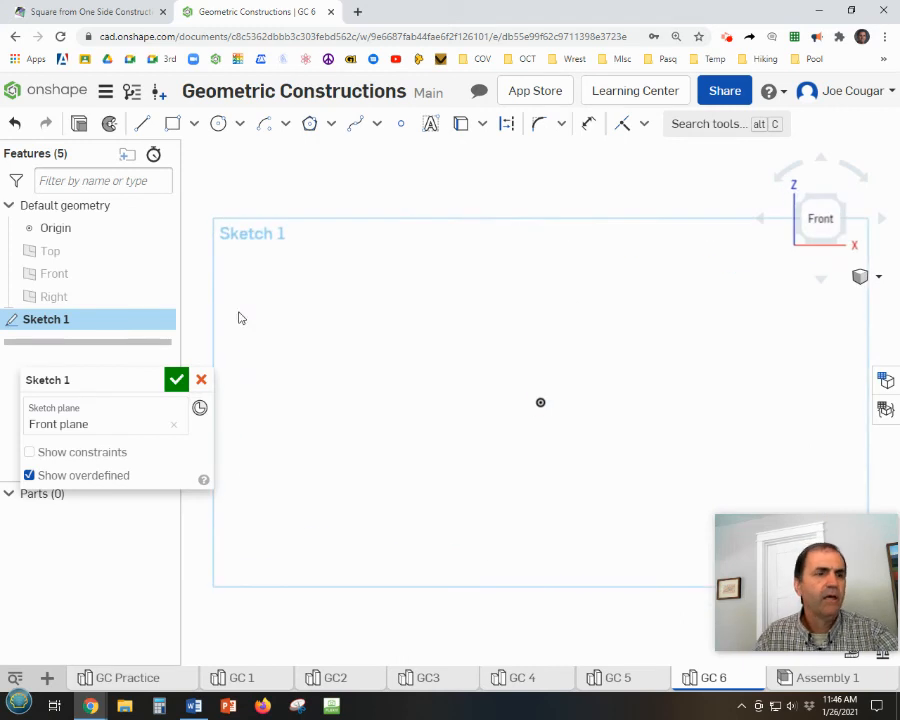
left_click(160, 229)
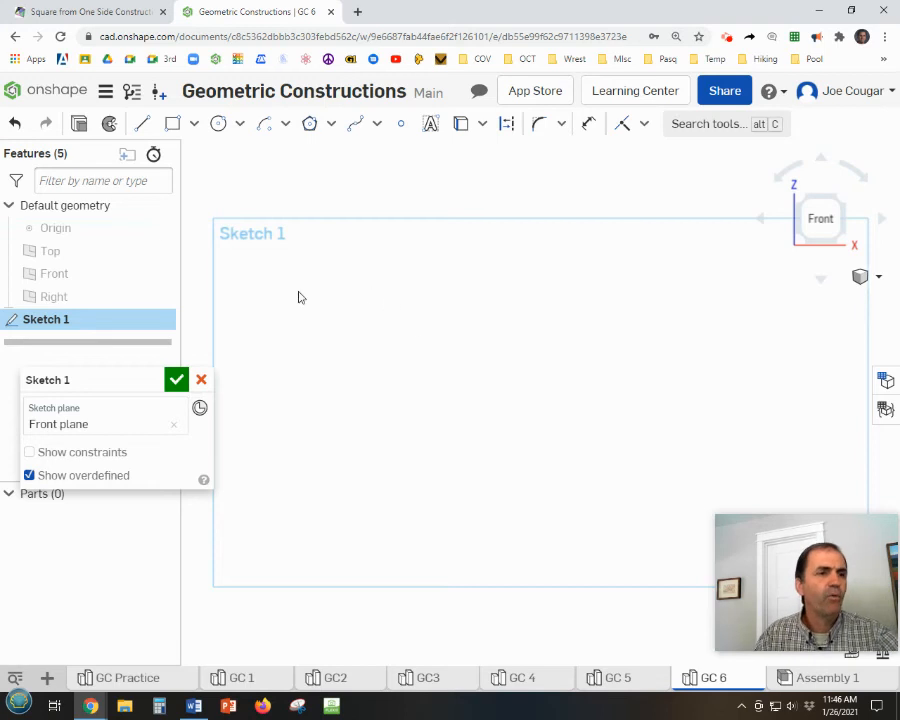
Draw a horizontal line about 9 long across the sketch and place a sketch point above its left half.
left_click(141, 125)
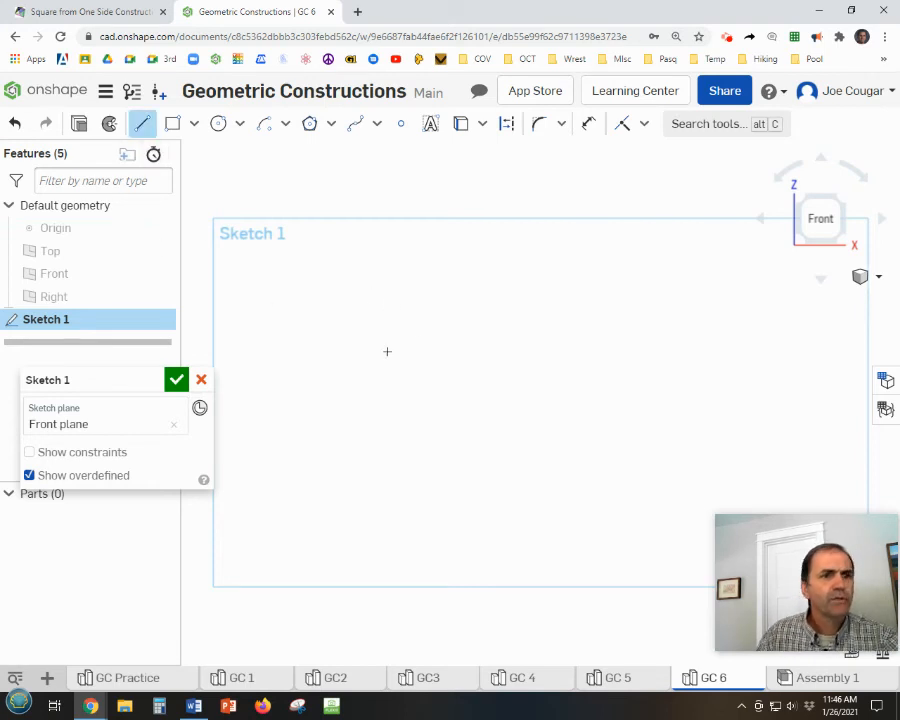
left_click(332, 364)
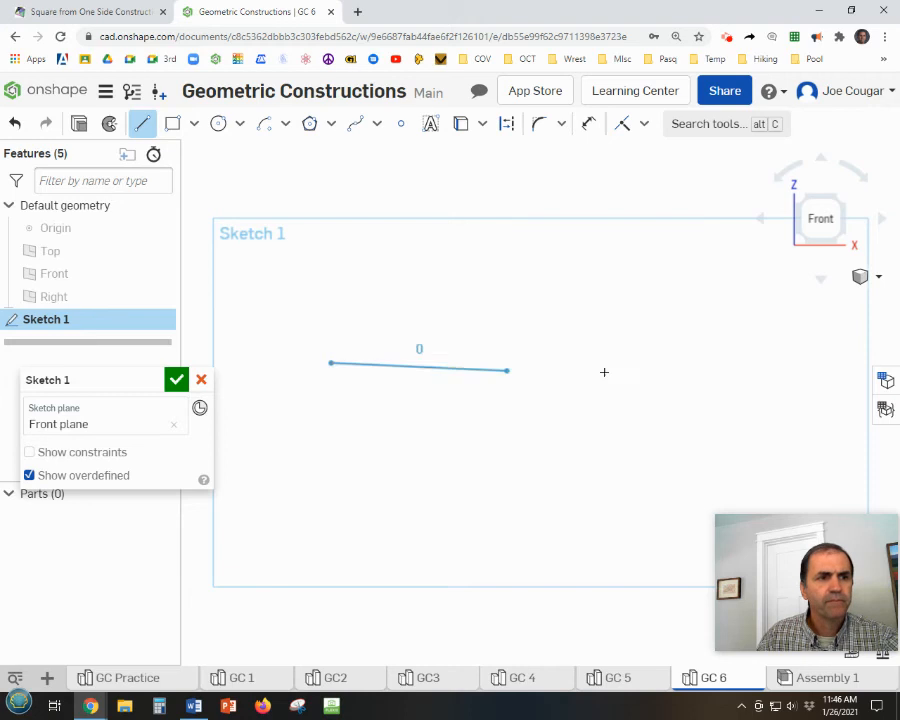
left_click(797, 364)
key("Escape")
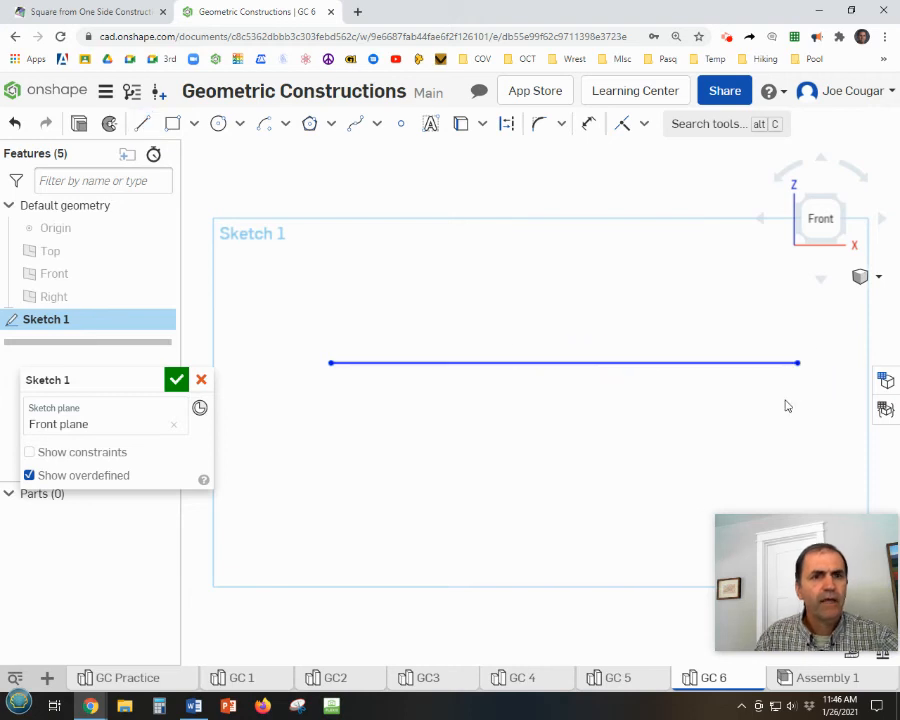
left_click(401, 124)
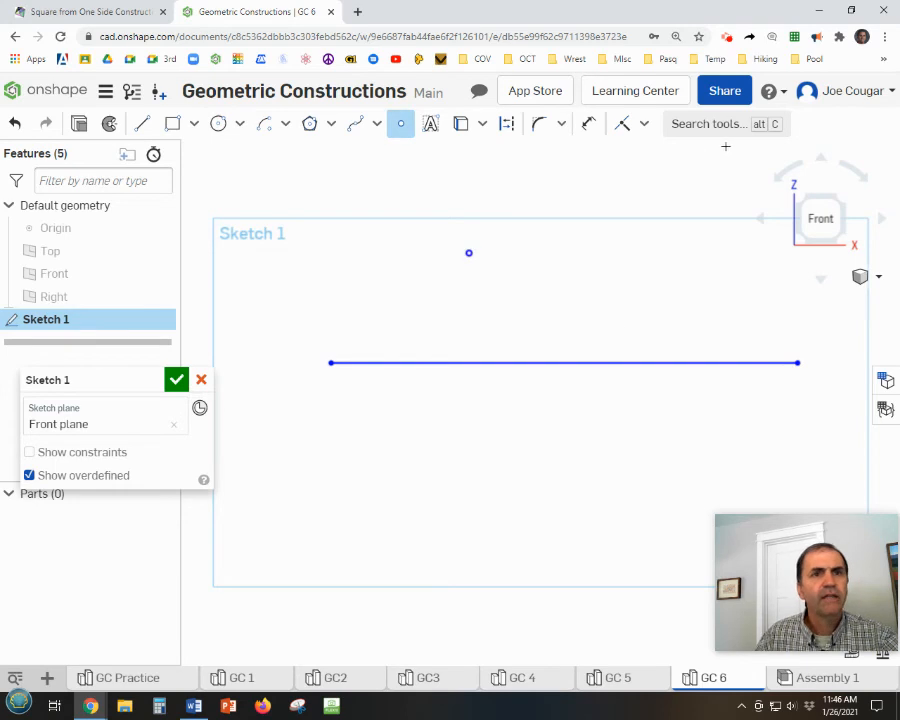
Apply a Fix constraint to the horizontal line, including its endpoints, and to the sketch point above it.
left_click(645, 125)
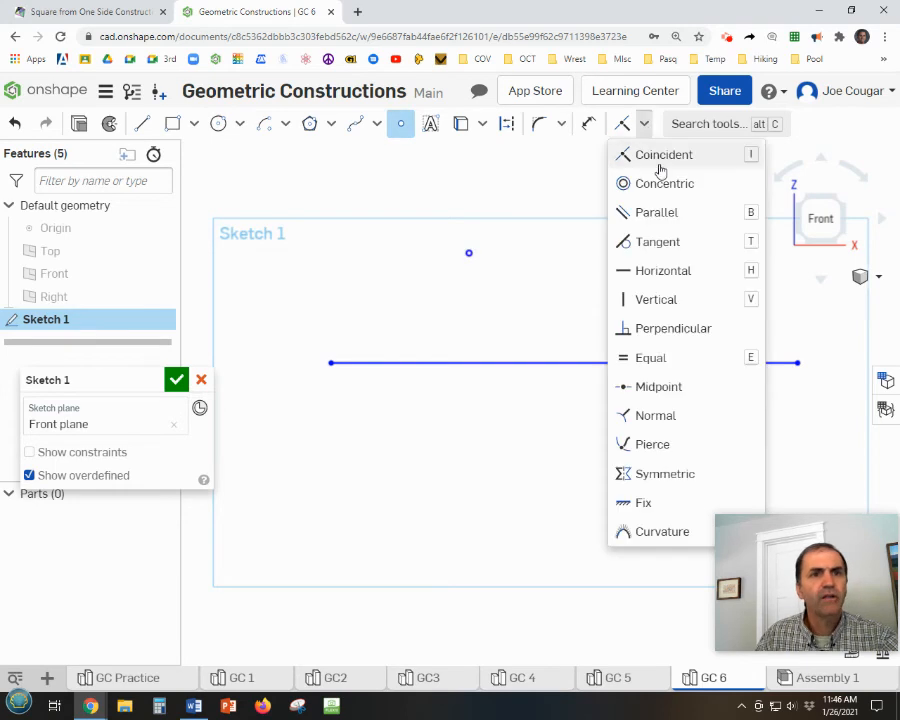
left_click(645, 501)
left_click(798, 363)
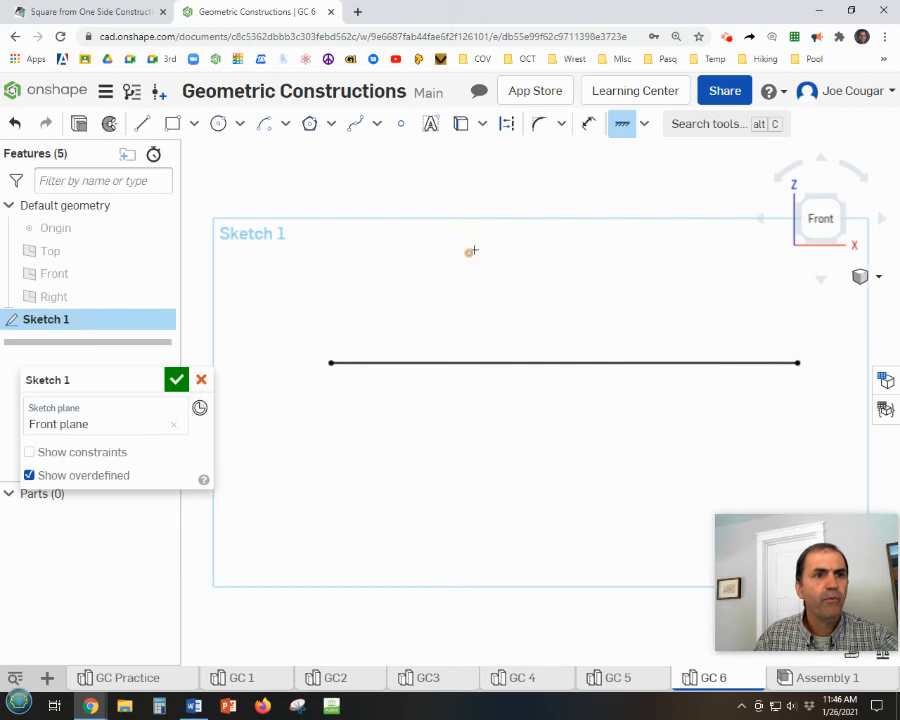
left_click(469, 253)
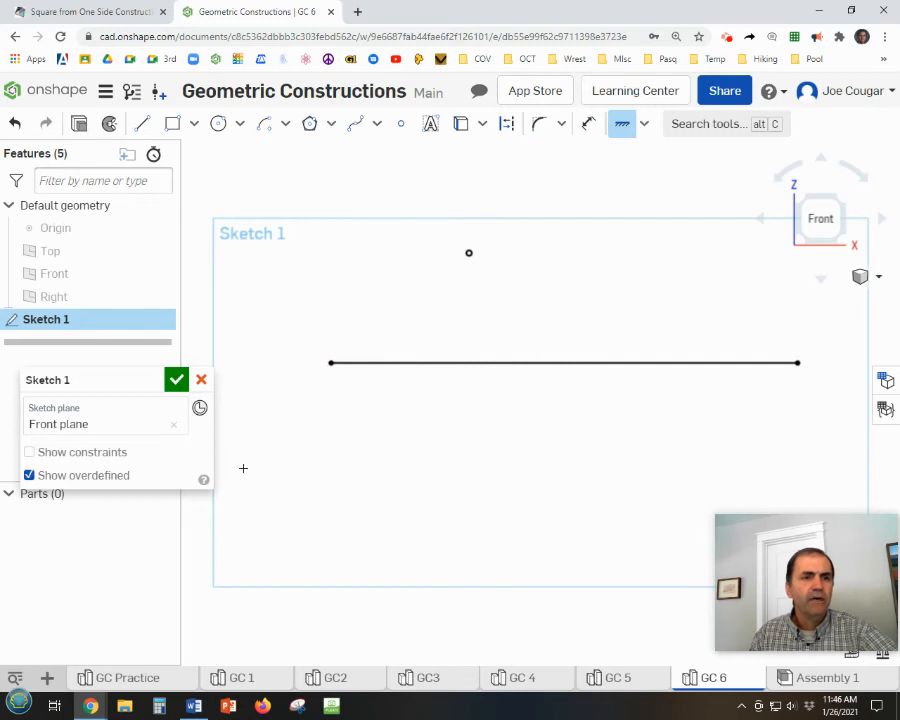
key("Escape")
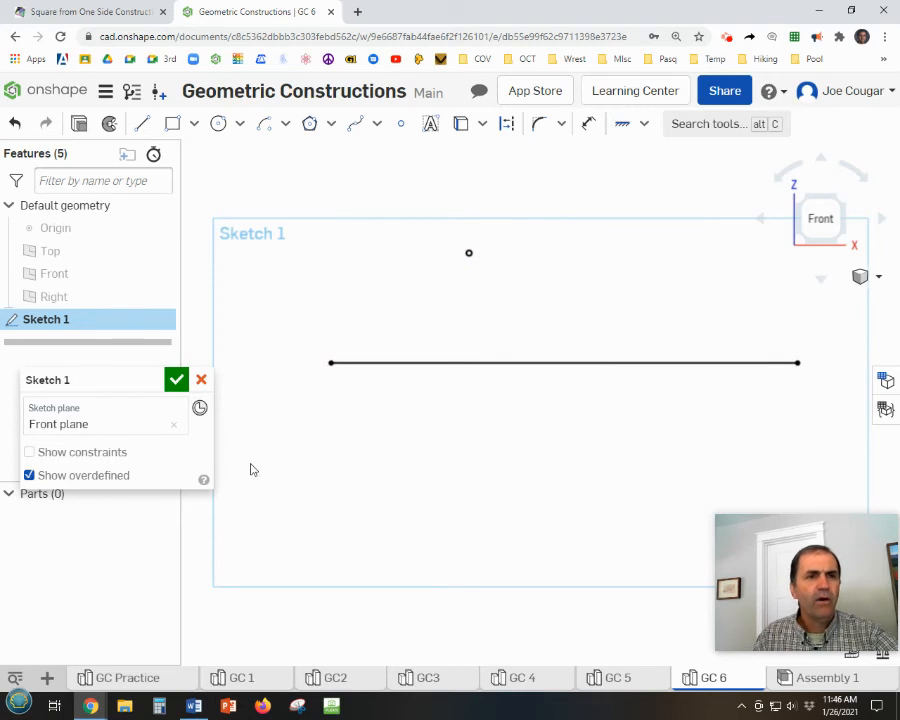
Switch to the Math Is Fun site, open Parallel Line through a Point (by Angles), and watch its animation through the second arc.
left_click(75, 13)
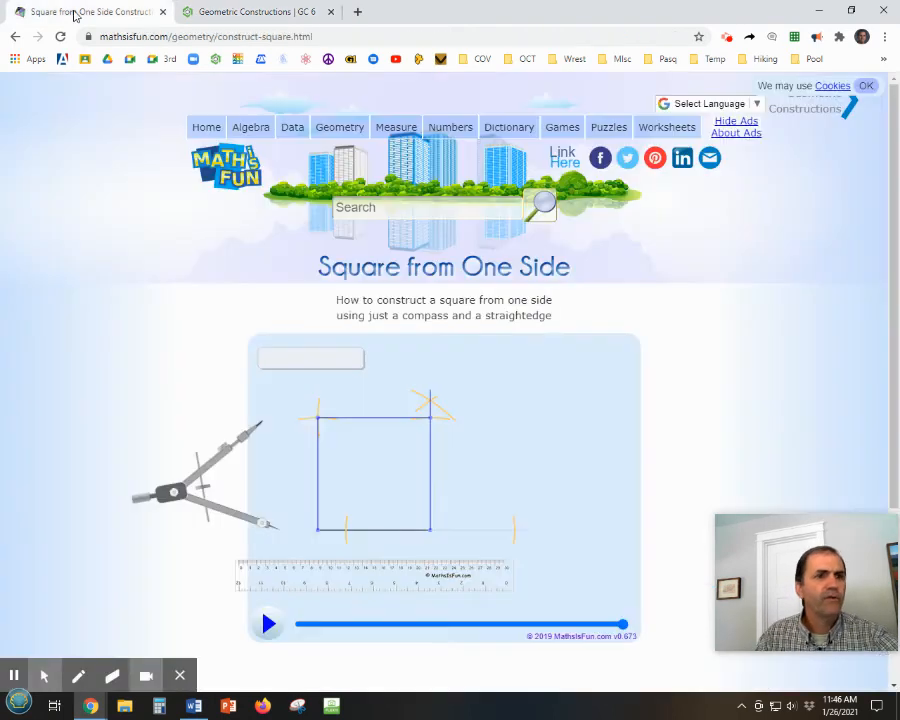
left_click(15, 36)
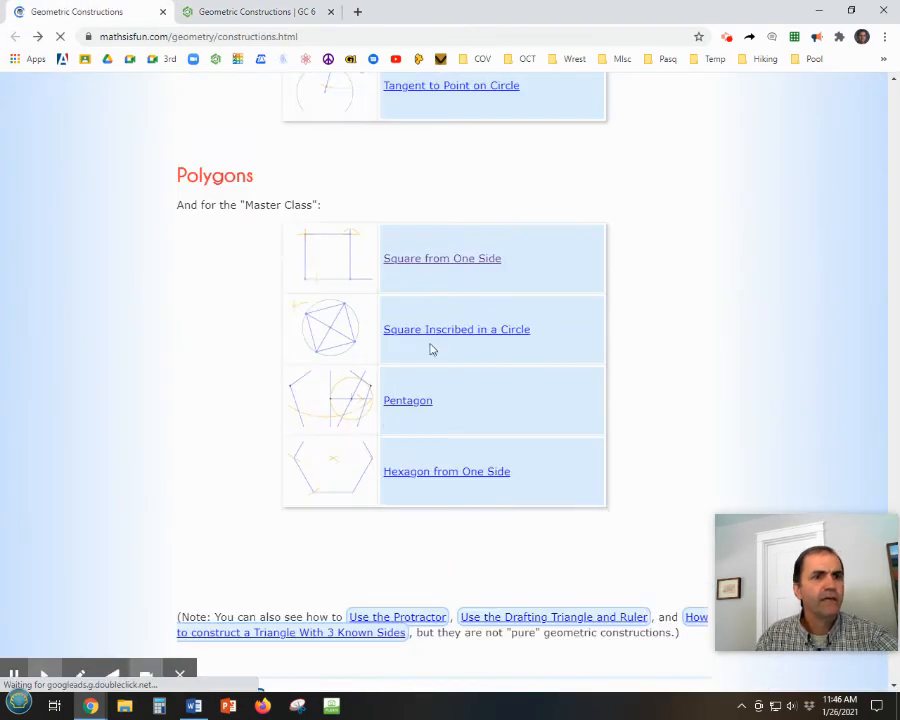
scroll(455, 360, "up", 10)
scroll(455, 361, "up", 10)
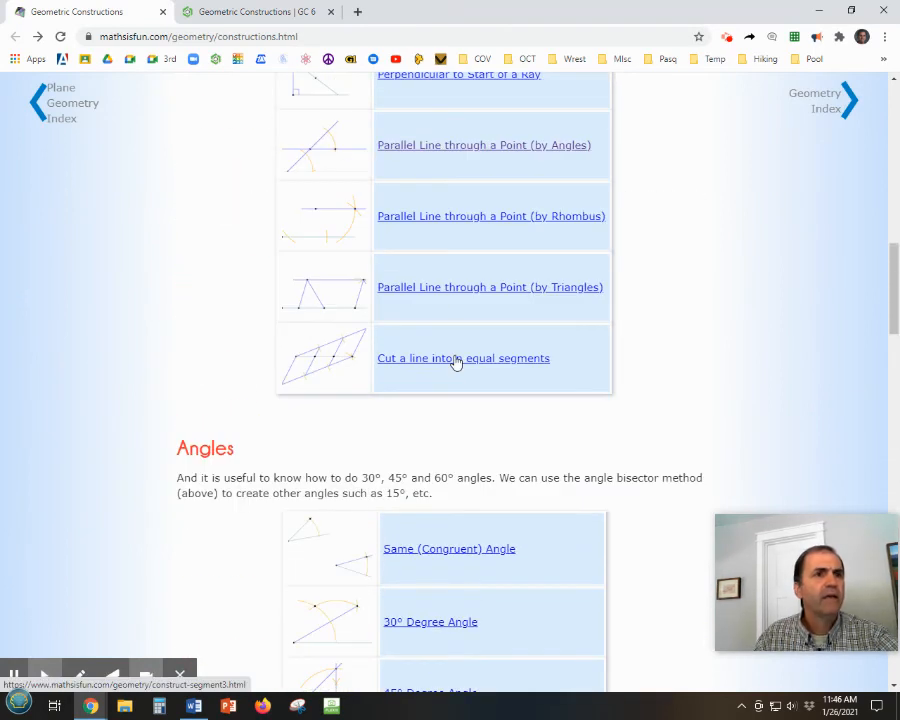
scroll(455, 362, "up", 1)
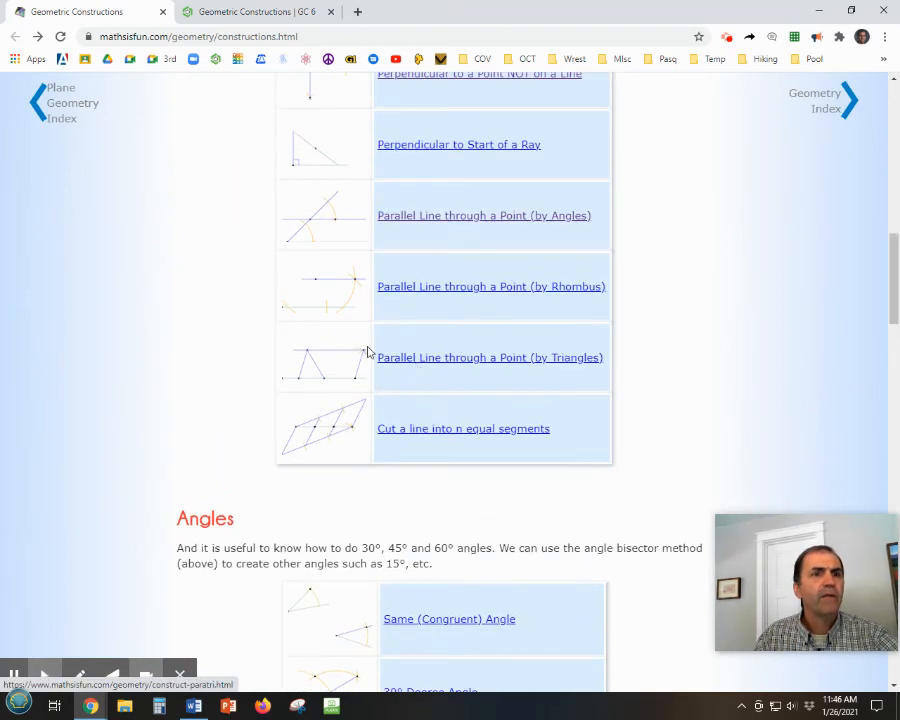
scroll(367, 352, "up", 3)
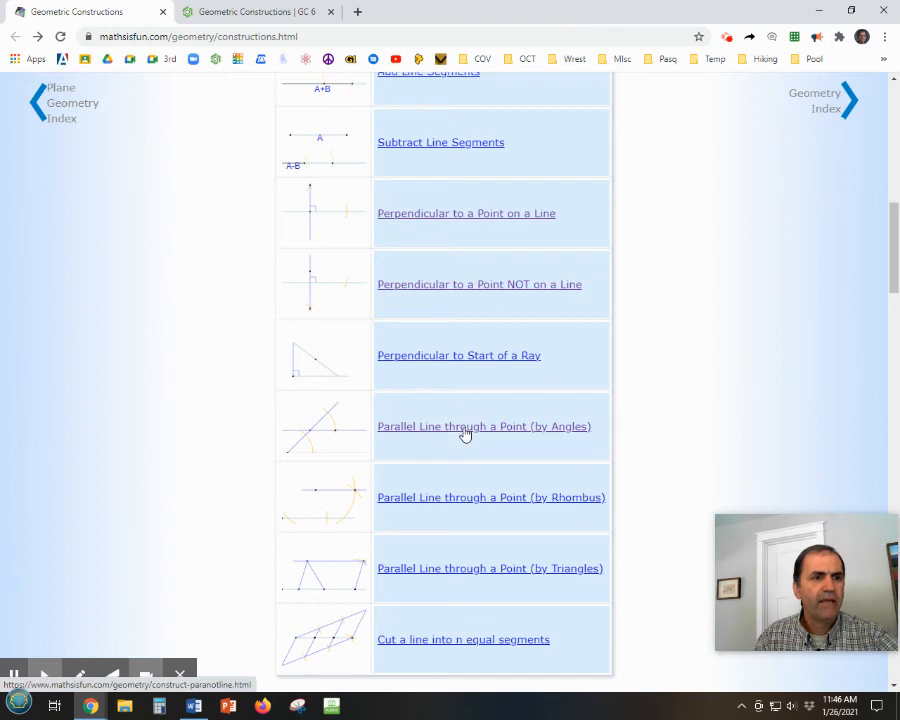
left_click(465, 428)
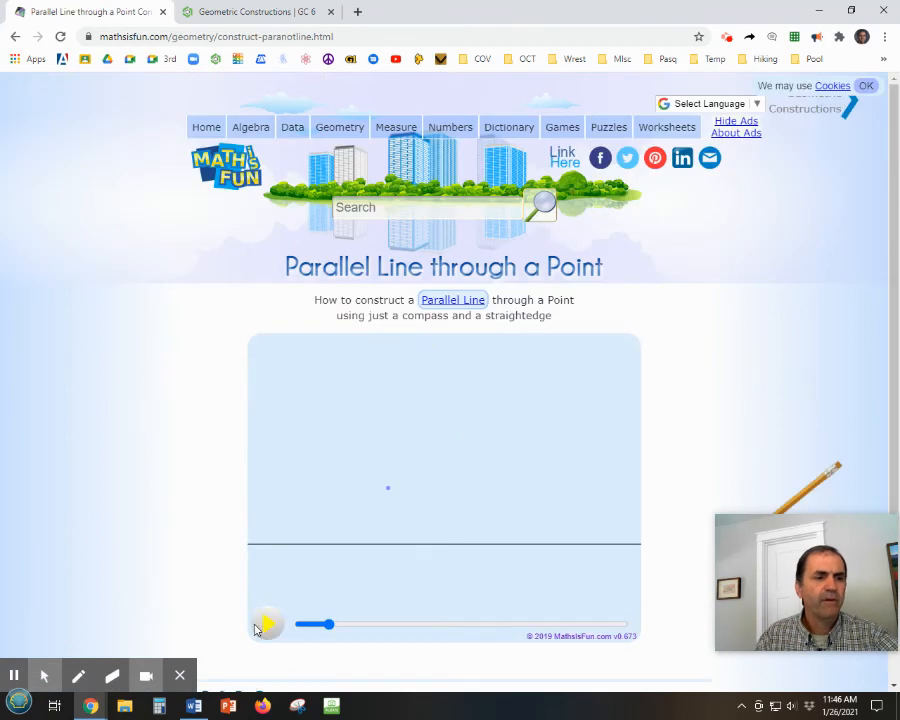
left_click(264, 626)
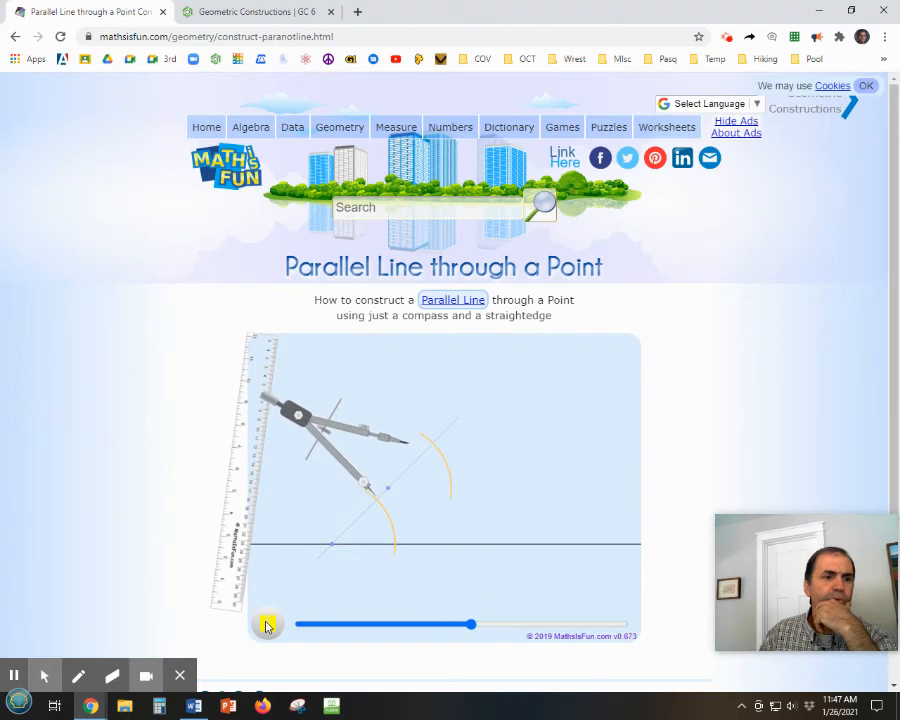
left_click(267, 625)
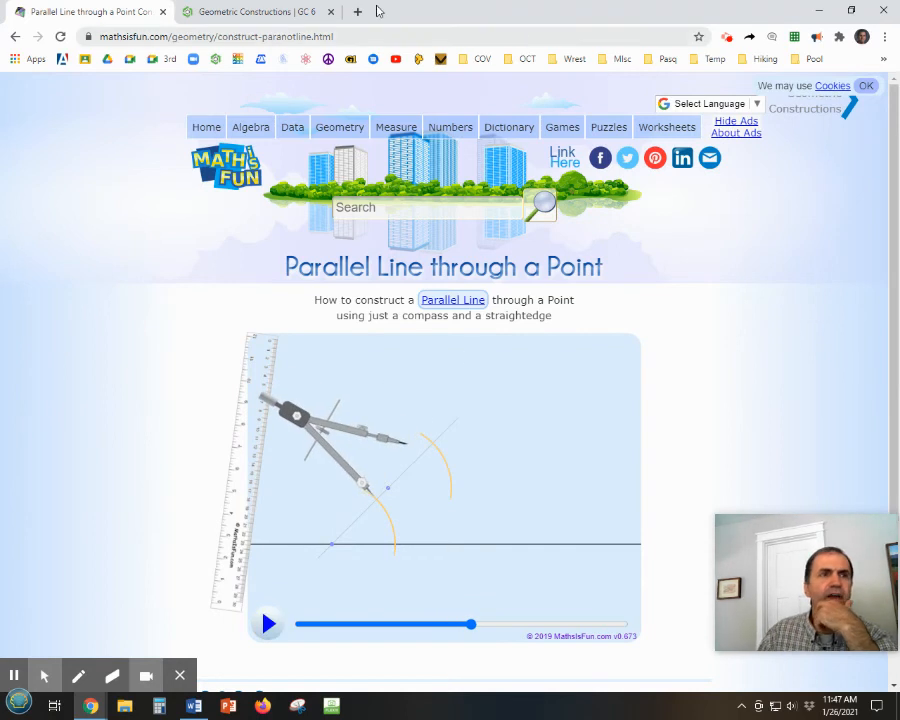
Return to the GC 6 sketch and draw a slanted line about 5.57 in long, crossing the horizontal line's left end and passing near the sketch point.
left_click(237, 14)
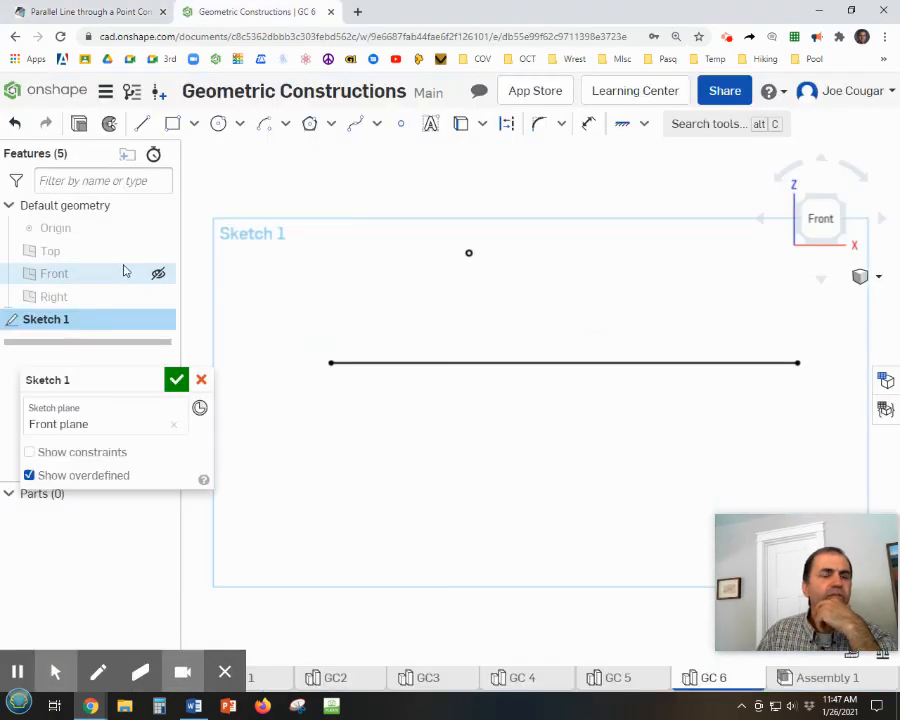
left_click(78, 15)
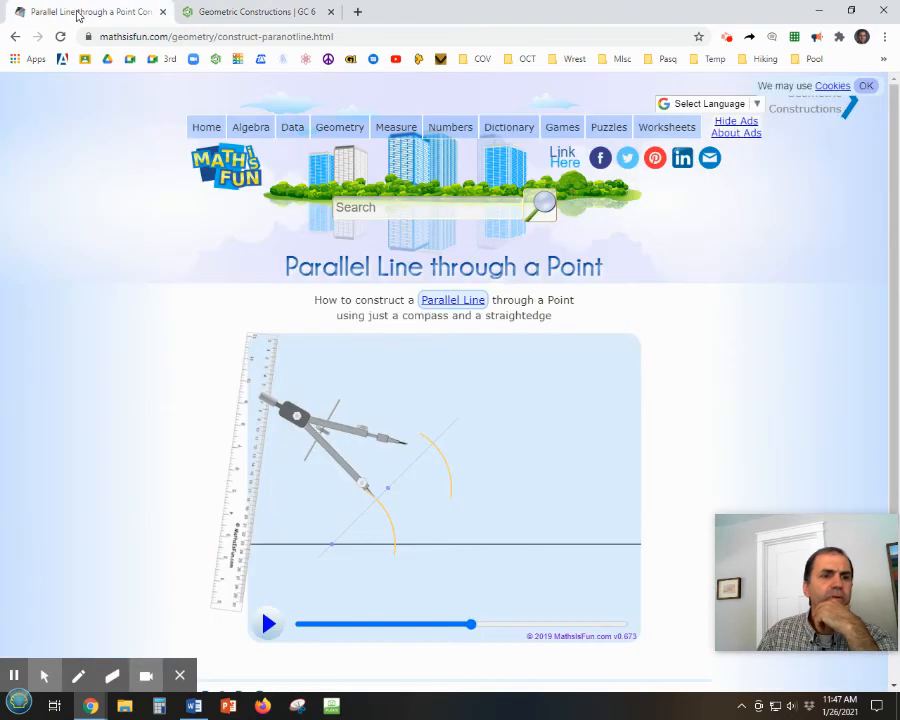
left_click(237, 12)
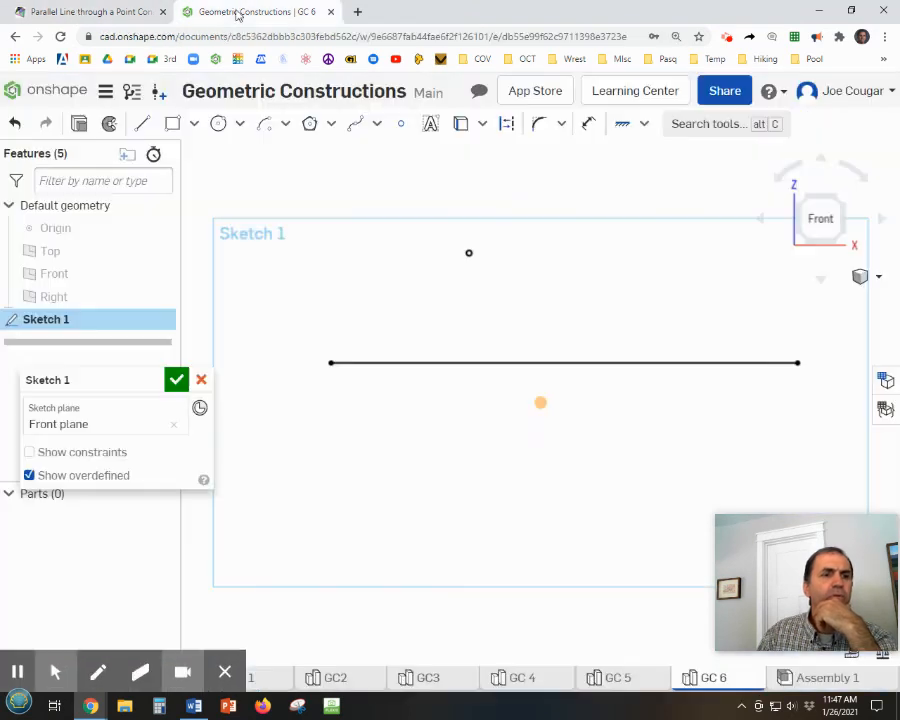
left_click(143, 124)
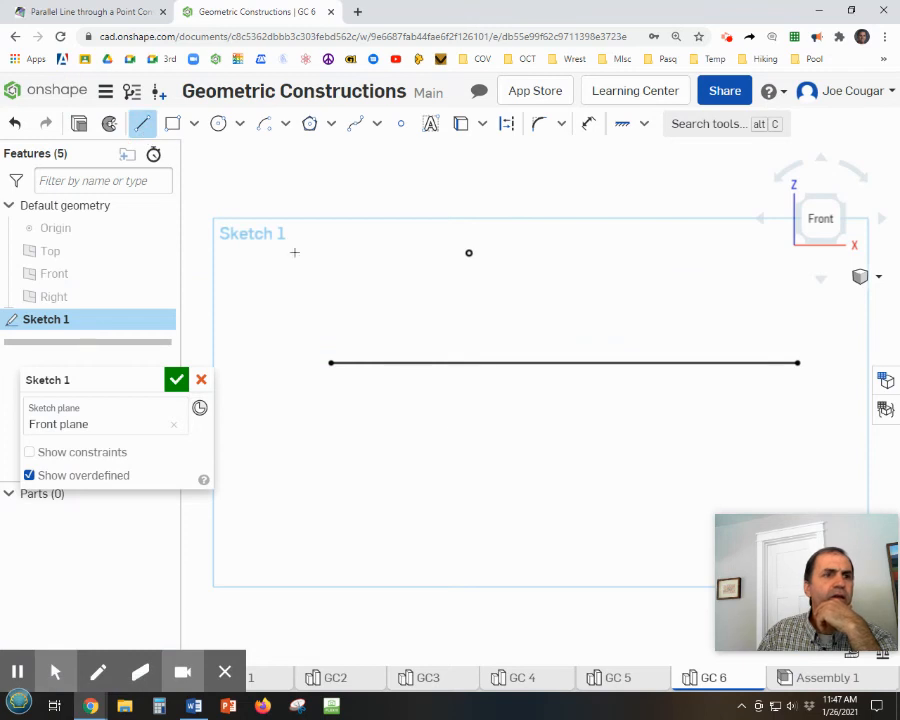
left_click(344, 380)
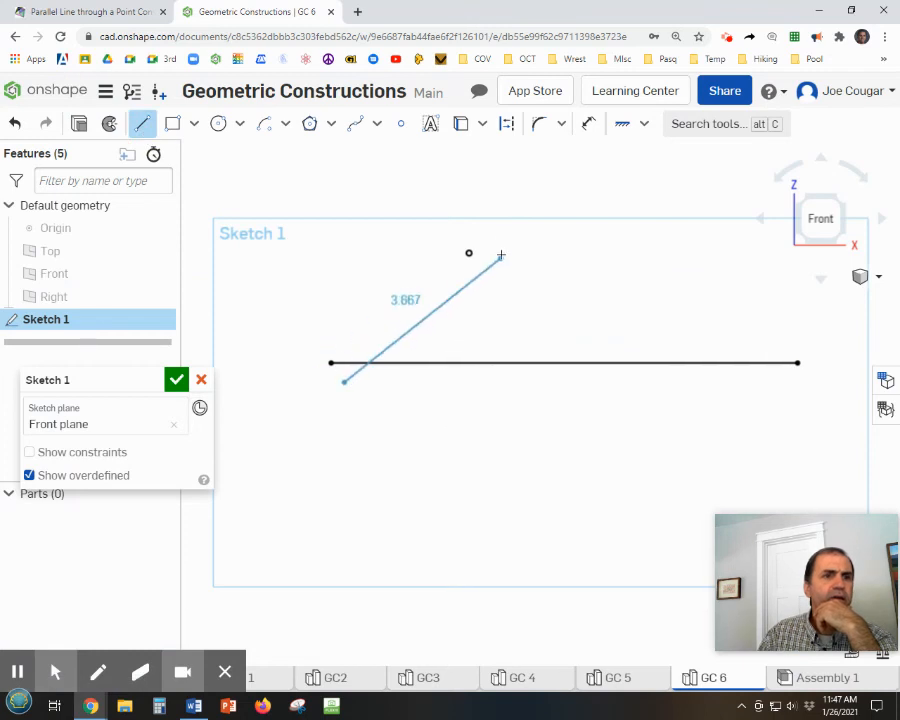
left_click(564, 181)
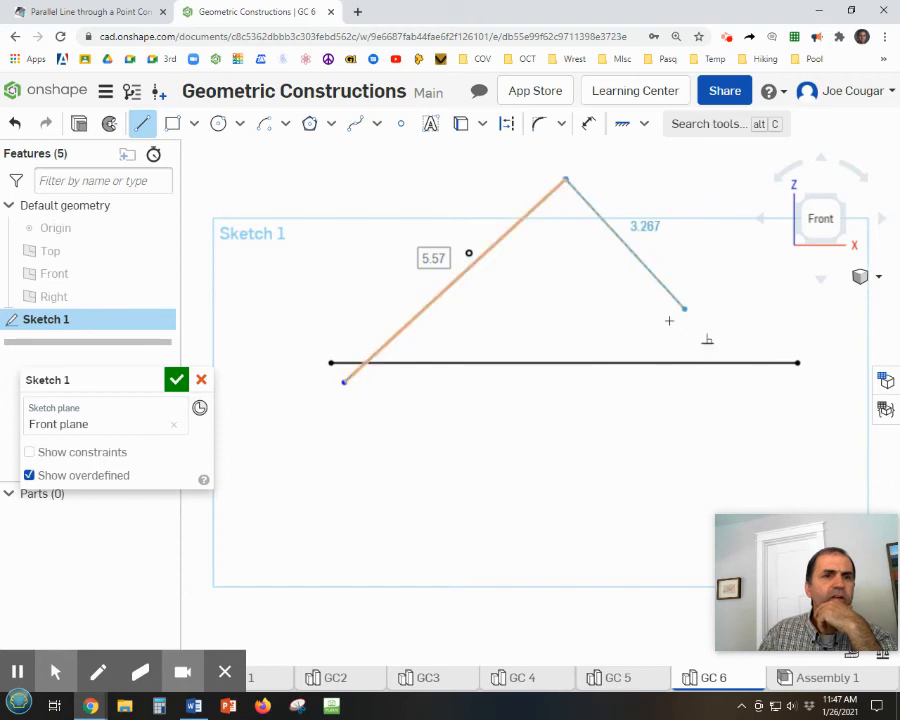
key("Escape")
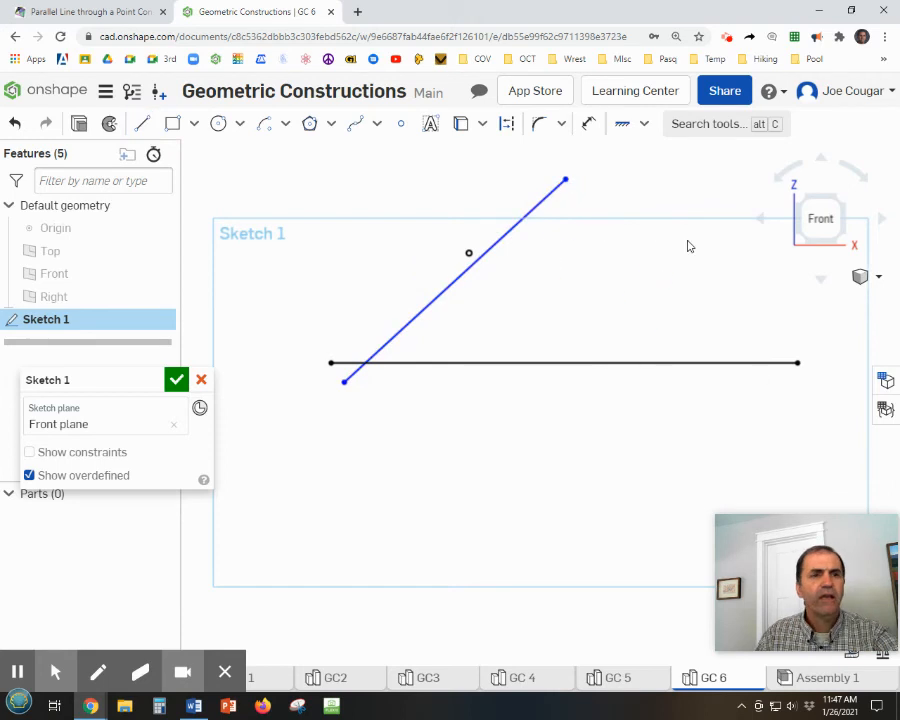
Apply a Coincident constraint between the fixed sketch point and the slanted line.
left_click(645, 127)
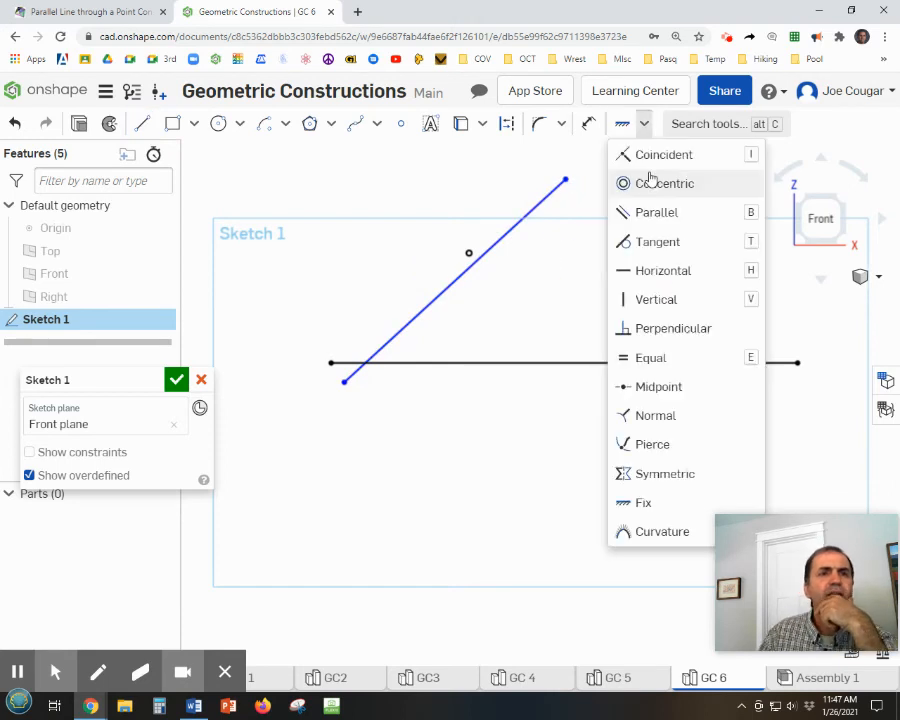
left_click(657, 157)
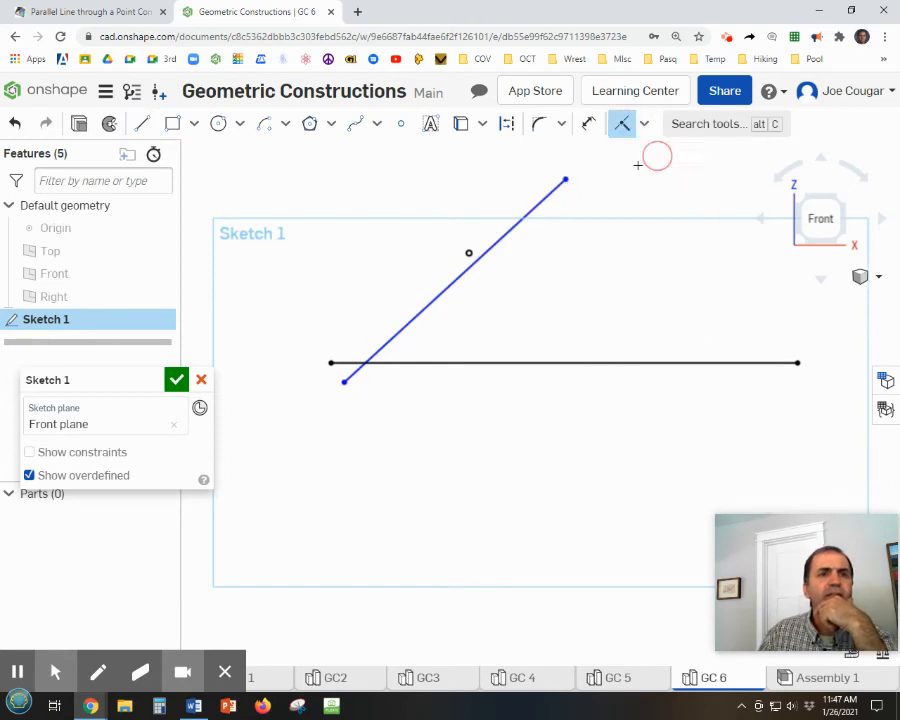
left_click(470, 252)
left_click(464, 272)
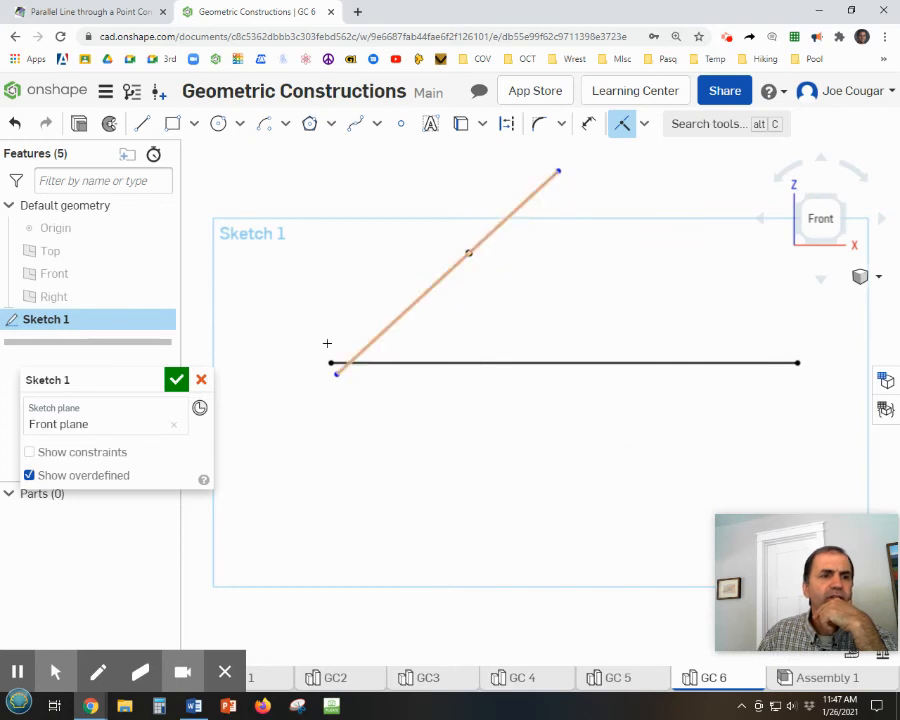
Place a sketch point where the slanted and horizontal lines intersect, and apply a Fix constraint to the slanted line and its endpoints.
left_click(402, 124)
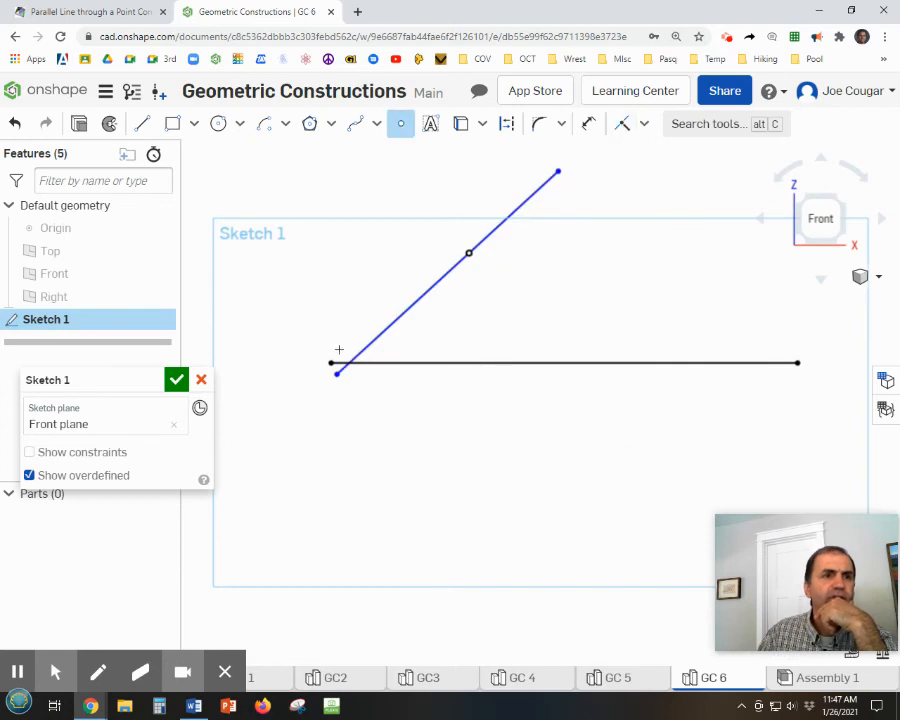
left_click(347, 363)
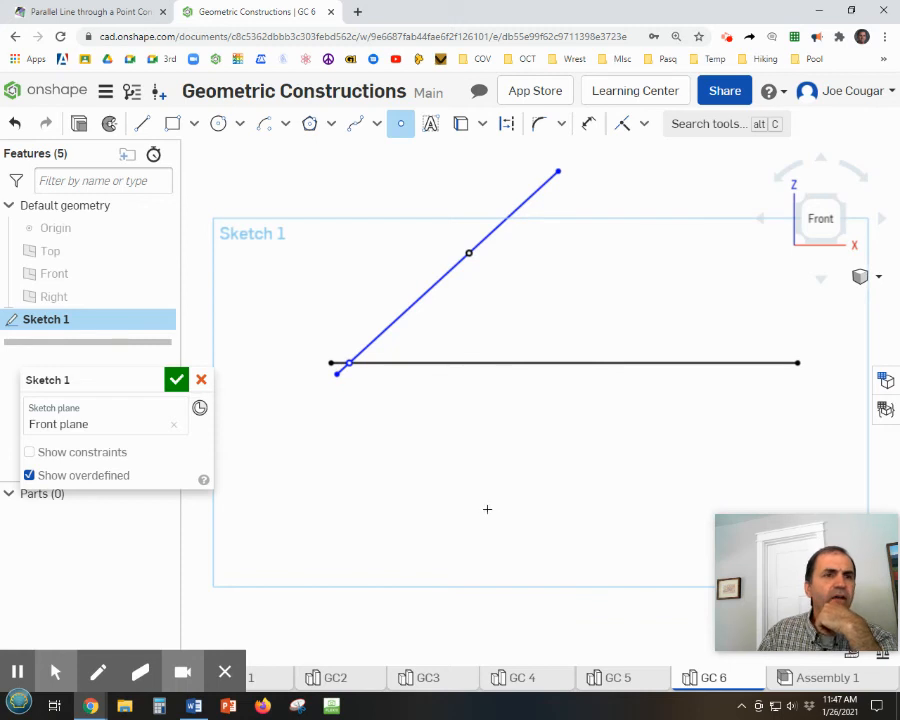
left_click(645, 124)
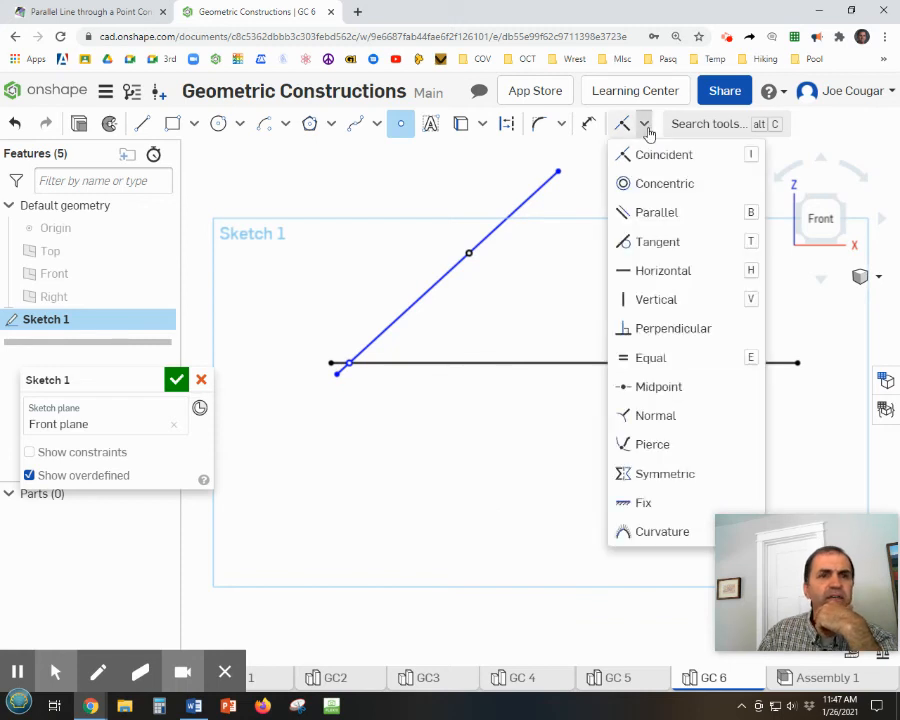
left_click(636, 532)
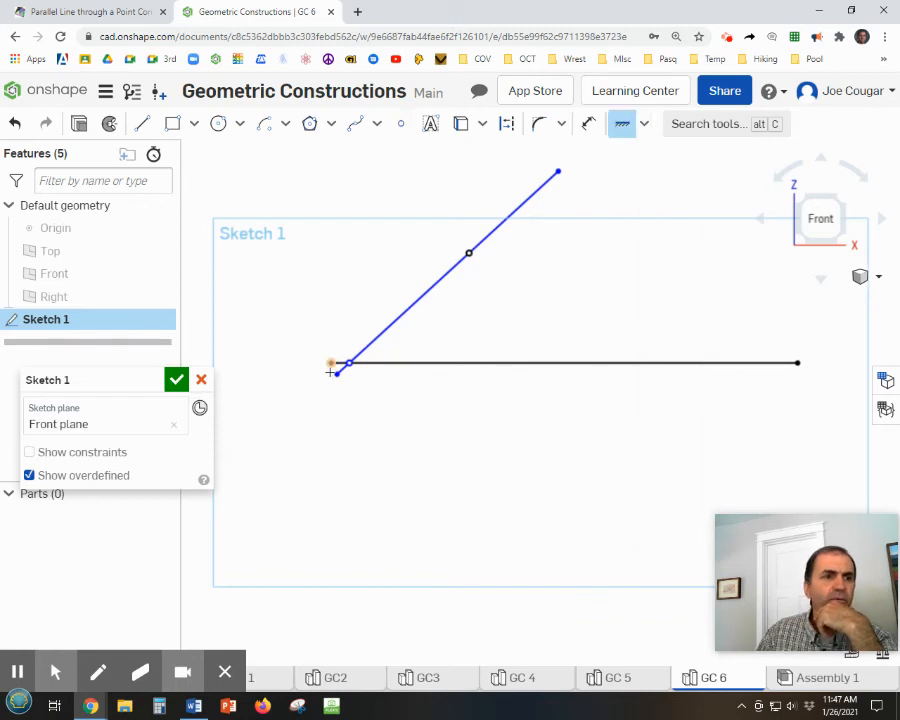
left_click(334, 370)
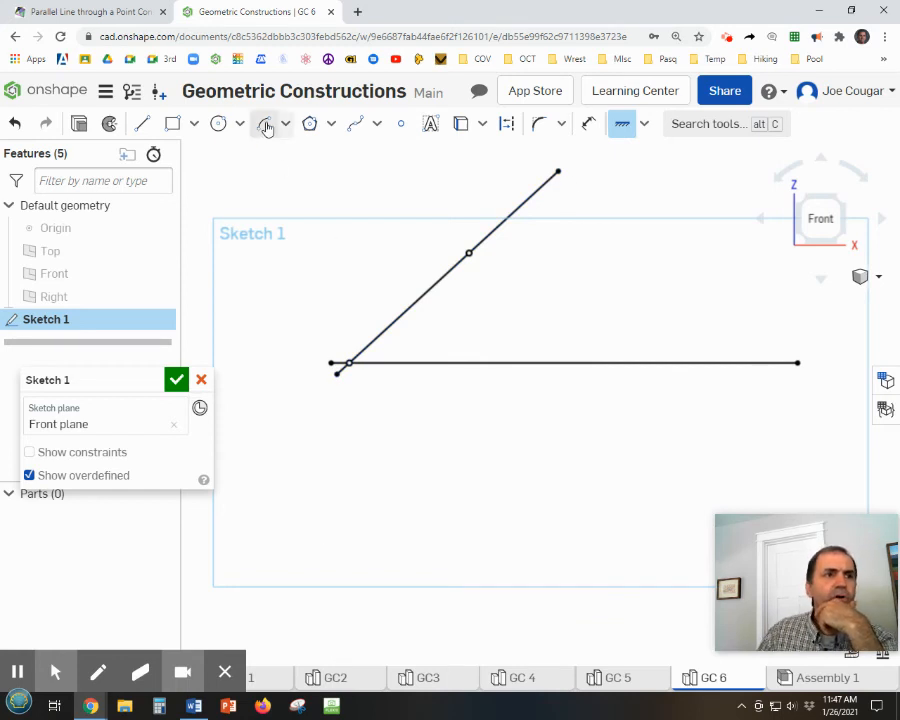
Draw a short arc of about 2.46 in radius, centred on the lines' intersection point and crossing the slanted line below the upper sketch point.
left_click(263, 124)
left_click(348, 362)
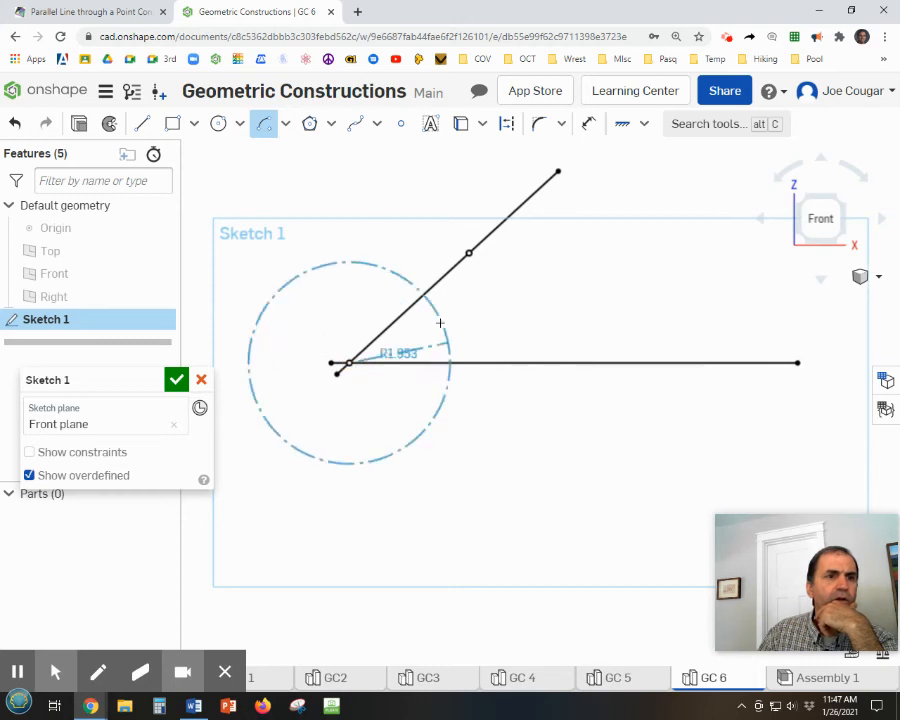
left_click(425, 255)
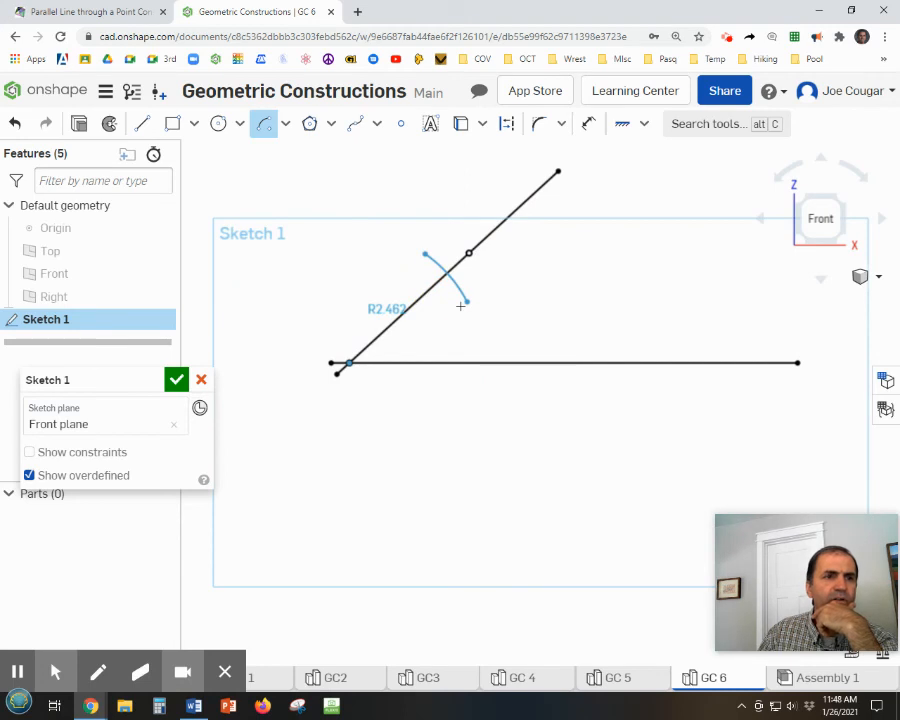
left_click(461, 306)
mouse_move(551, 307)
middle_mouse_down()
mouse_move(558, 310)
mouse_move(515, 402)
middle_mouse_up()
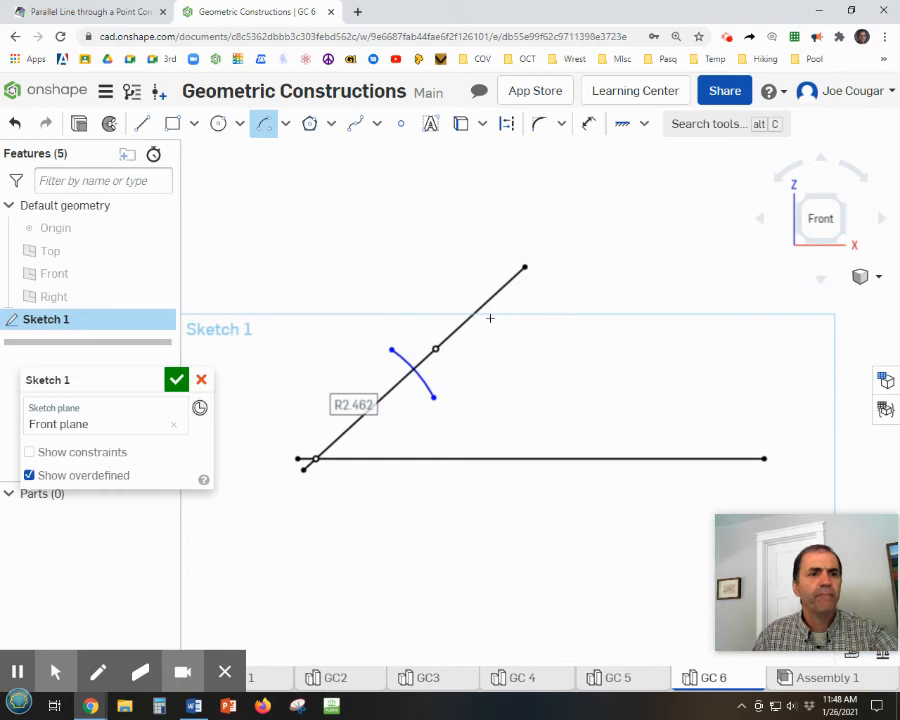
key("Escape")
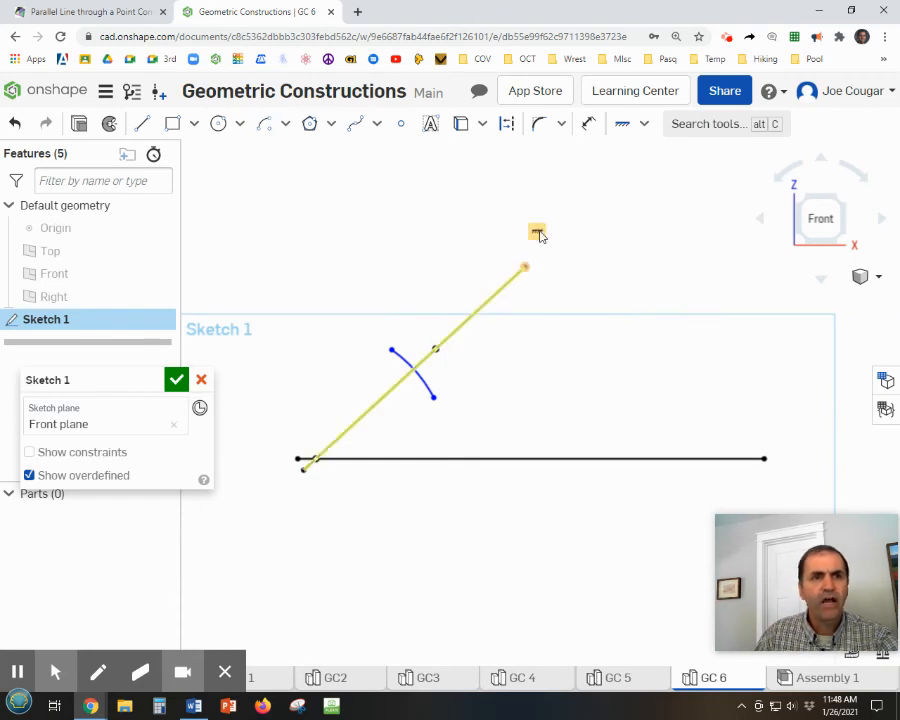
Delete the Fix constraint on the slanted line's upper endpoint, extend the line farther up and to the right, and fix the endpoint again.
right_click(537, 234)
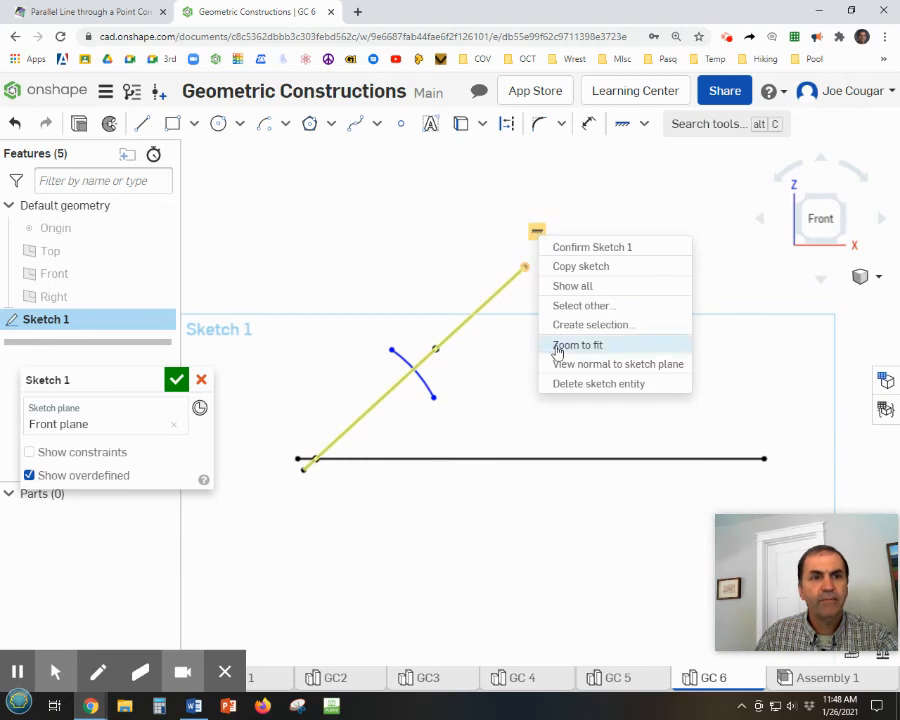
left_click(597, 386)
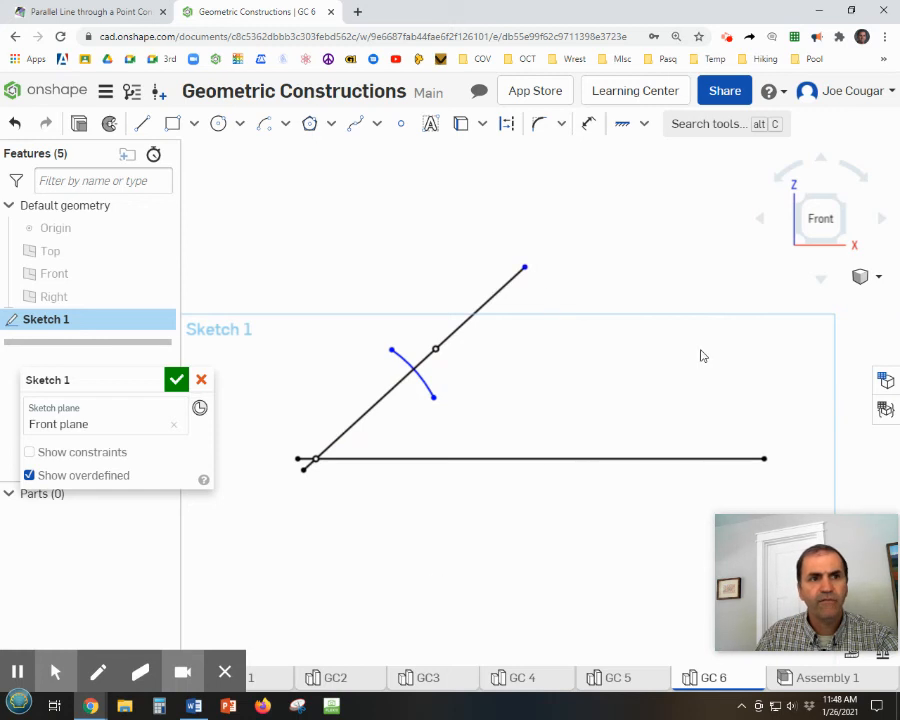
left_click_drag(525, 268, 588, 210)
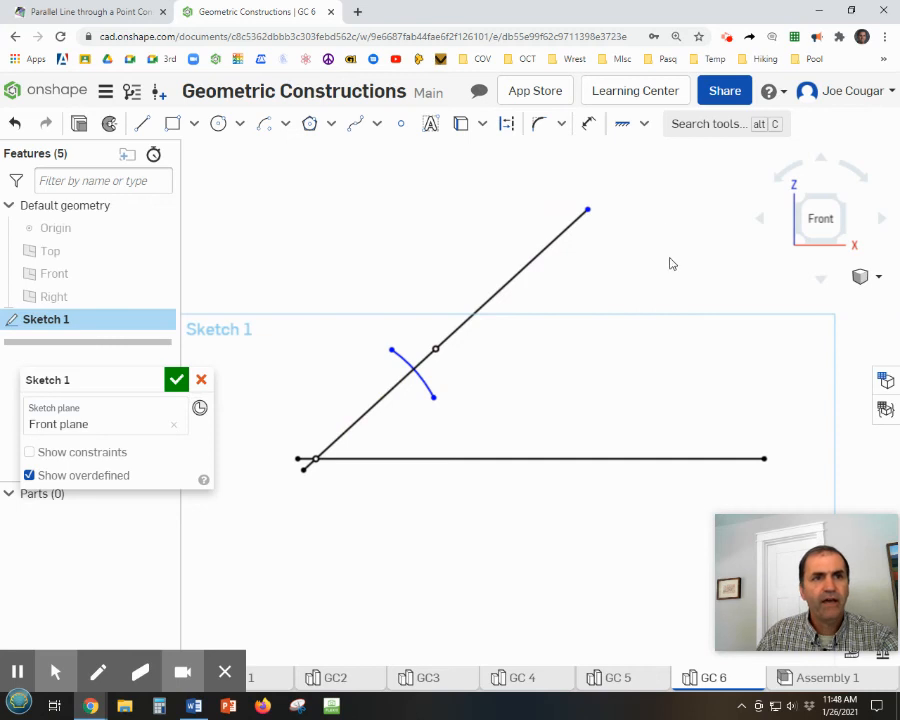
left_click(622, 123)
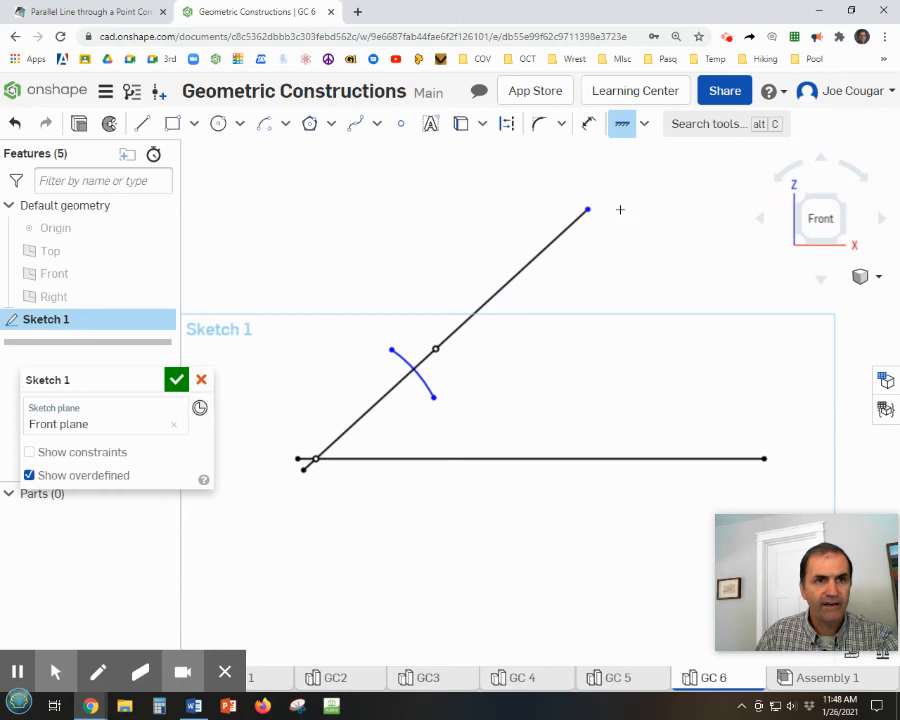
left_click(589, 209)
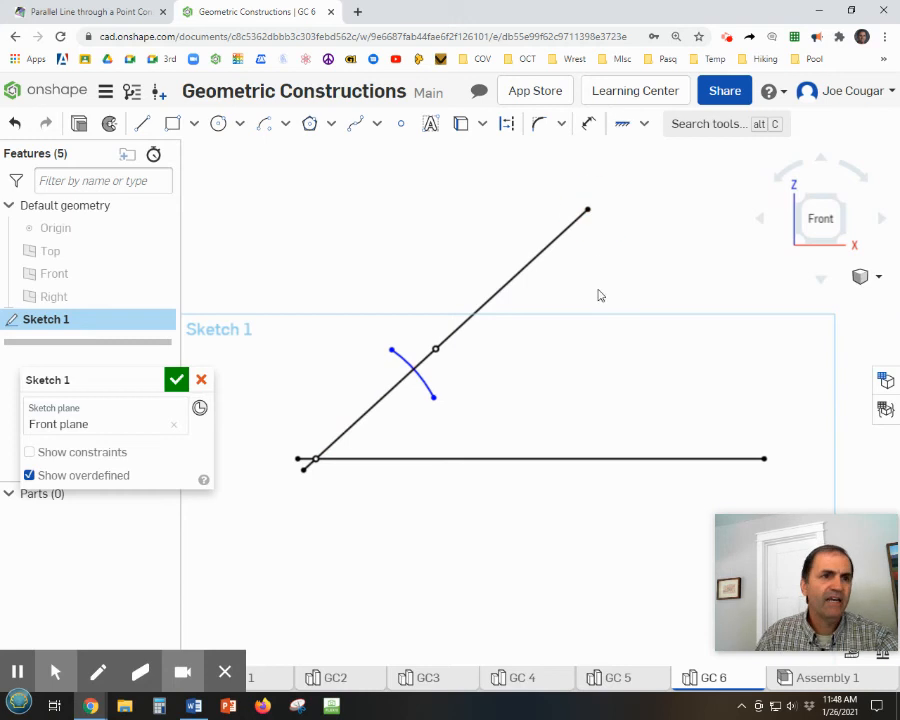
Draw a second short arc of about 2.42 in radius, centred on the upper sketch point and crossing the extended part of the slanted line.
left_click(264, 123)
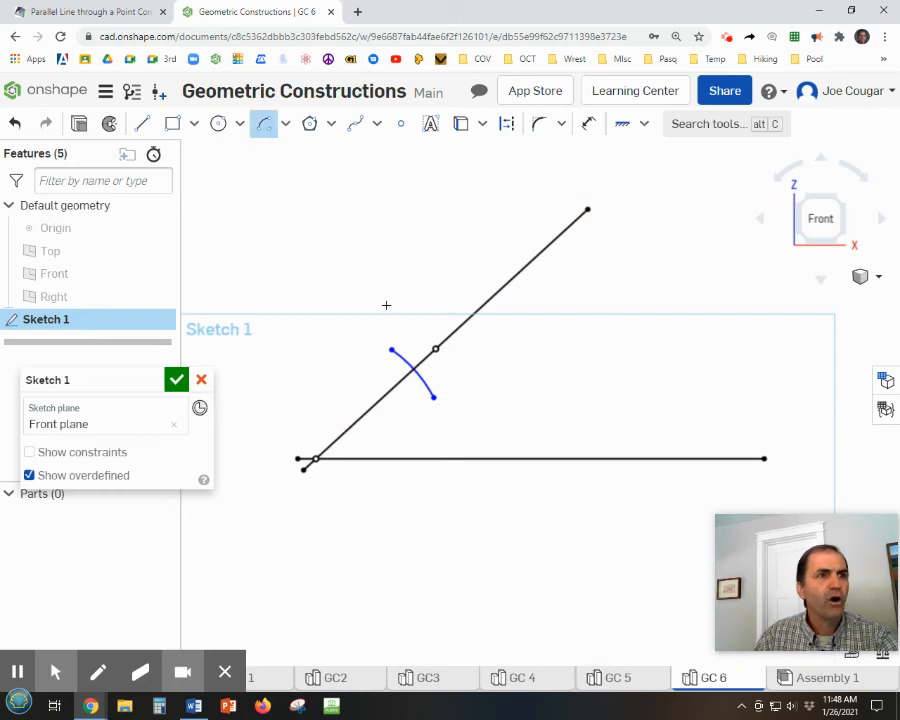
left_click(435, 348)
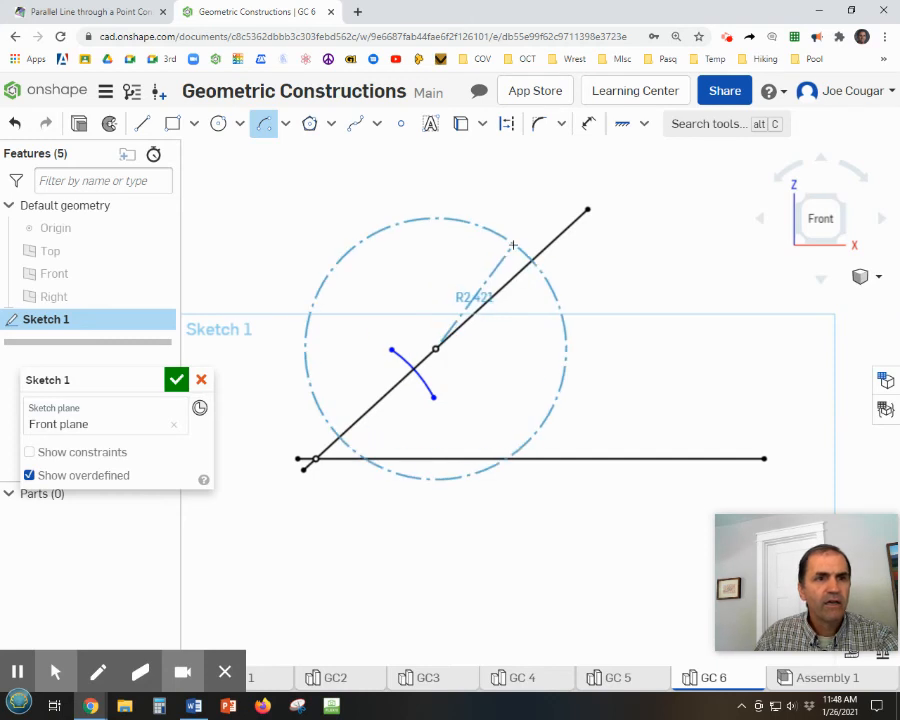
left_click(513, 245)
left_click(550, 285)
key("Escape")
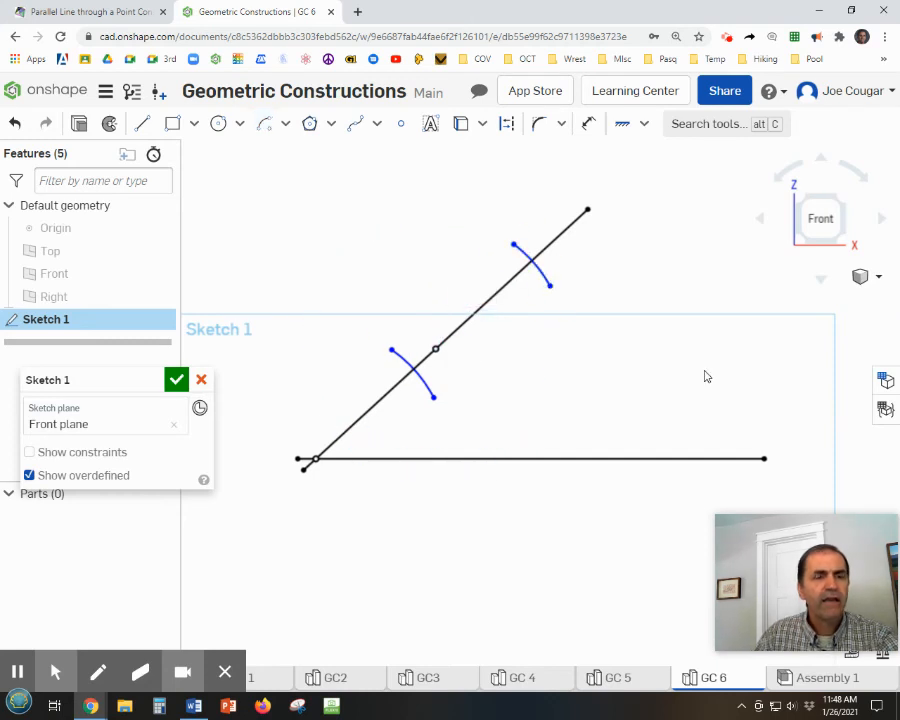
Apply an Equal constraint between the upper and lower arcs.
left_click(647, 125)
left_click(650, 357)
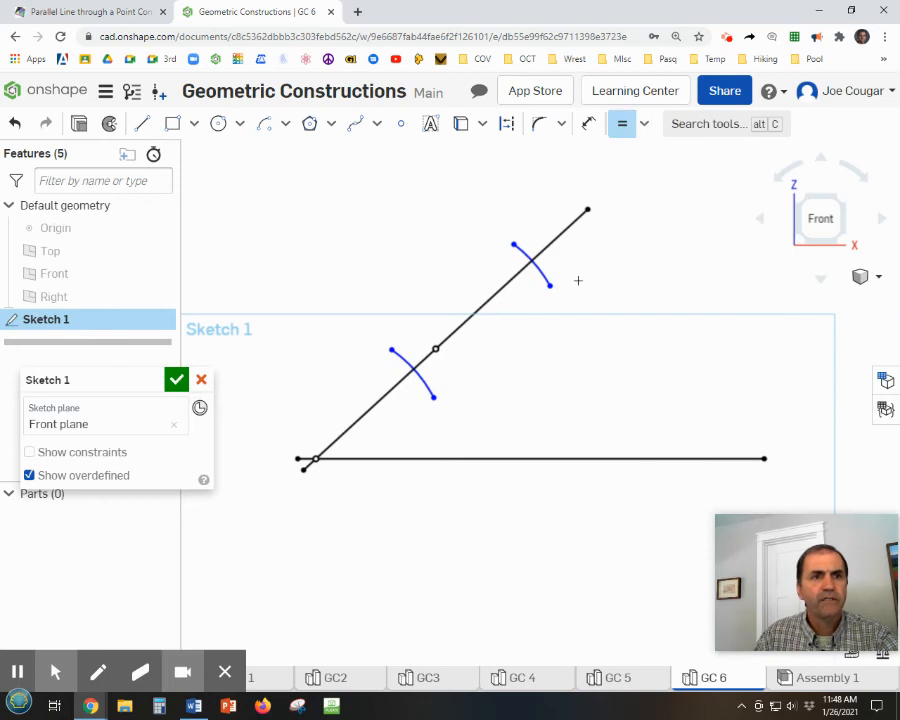
left_click(545, 282)
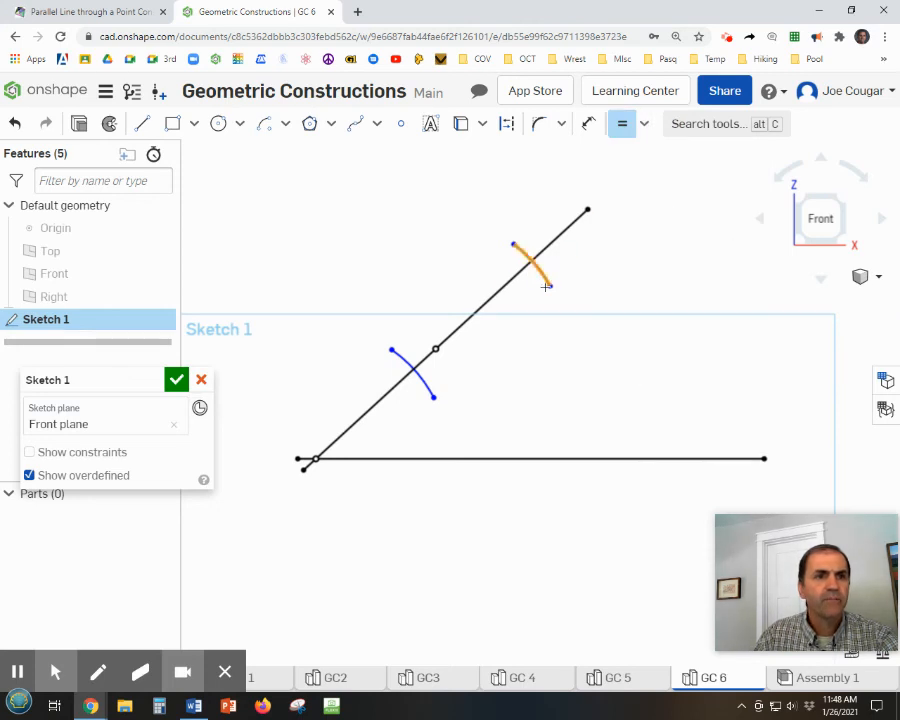
left_click(427, 381)
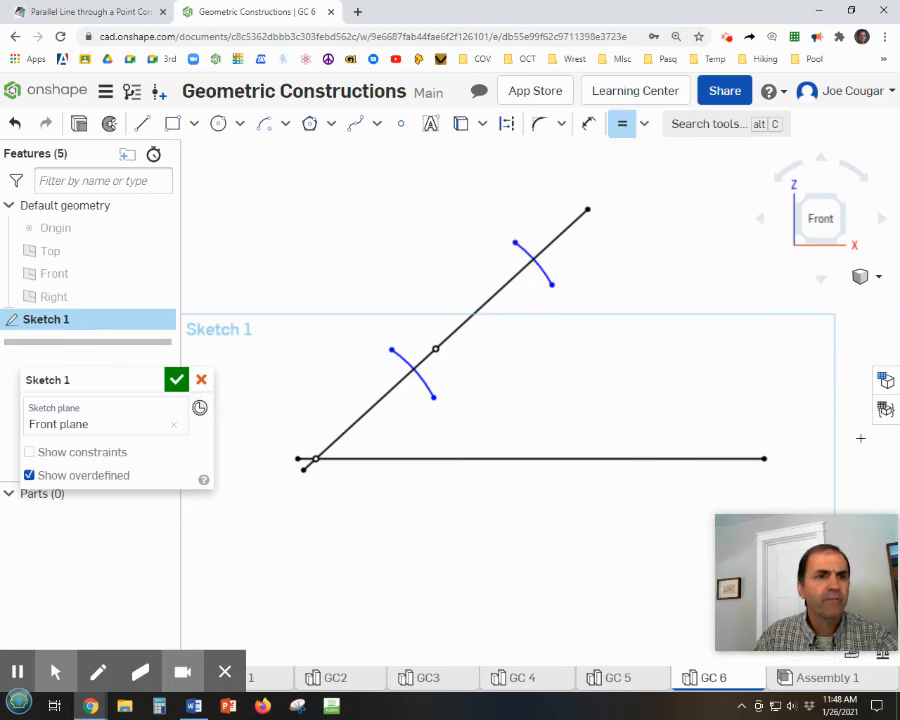
key("Escape")
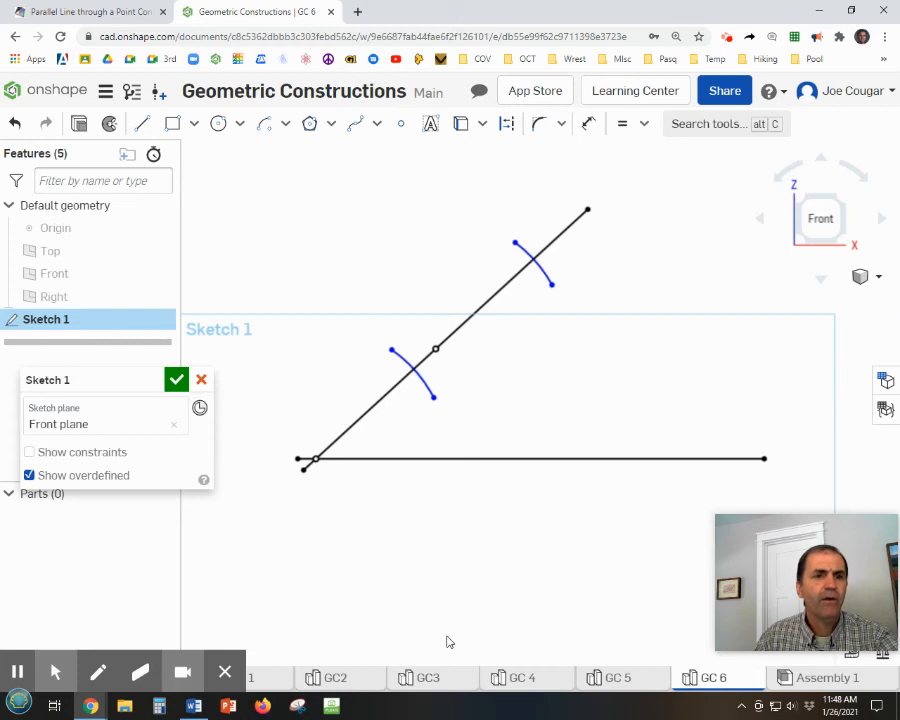
Switch to the Math Is Fun page and watch the rest of the animation, comparing its arcs and parallel line with the sketch.
left_click(67, 10)
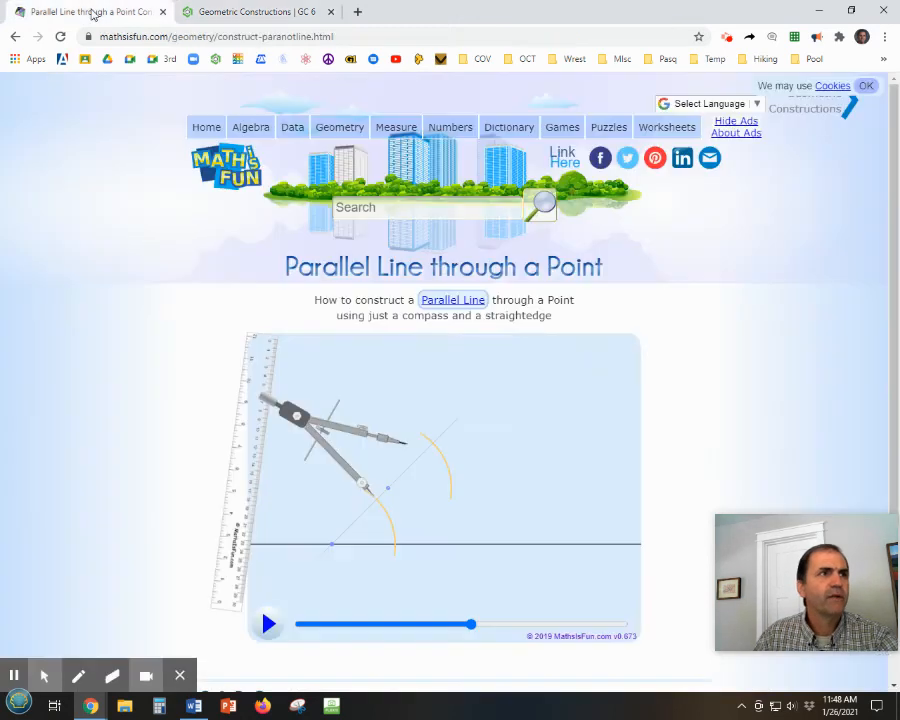
left_click(268, 624)
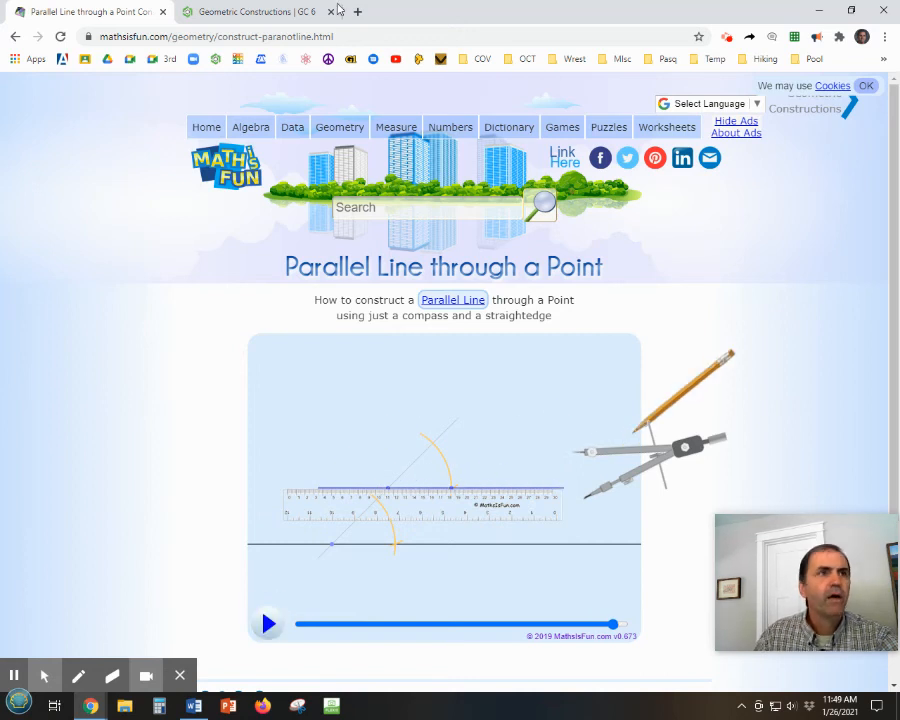
left_click(256, 12)
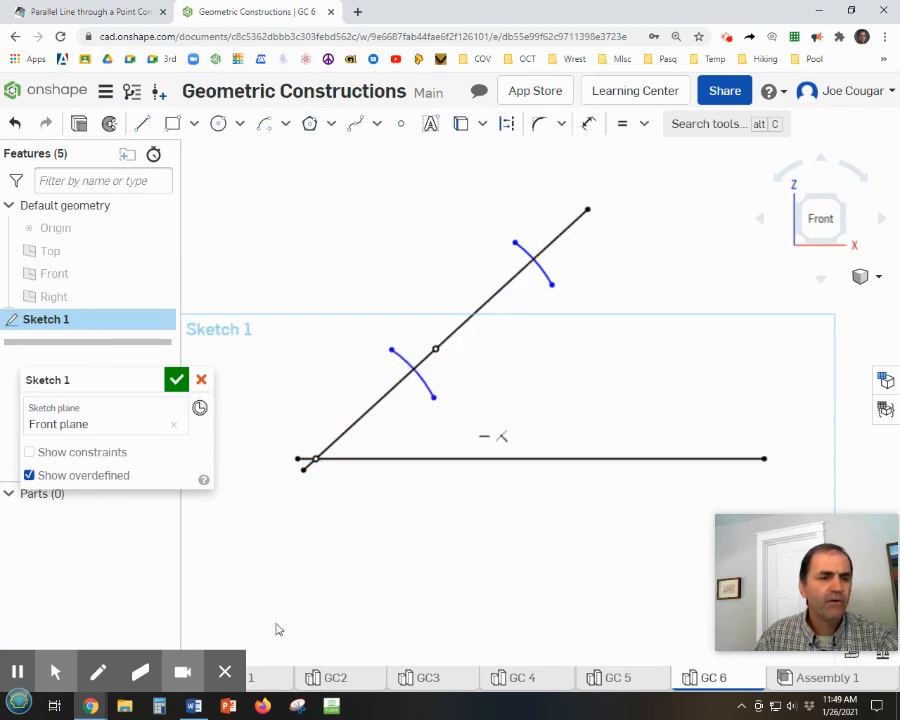
left_click(121, 12)
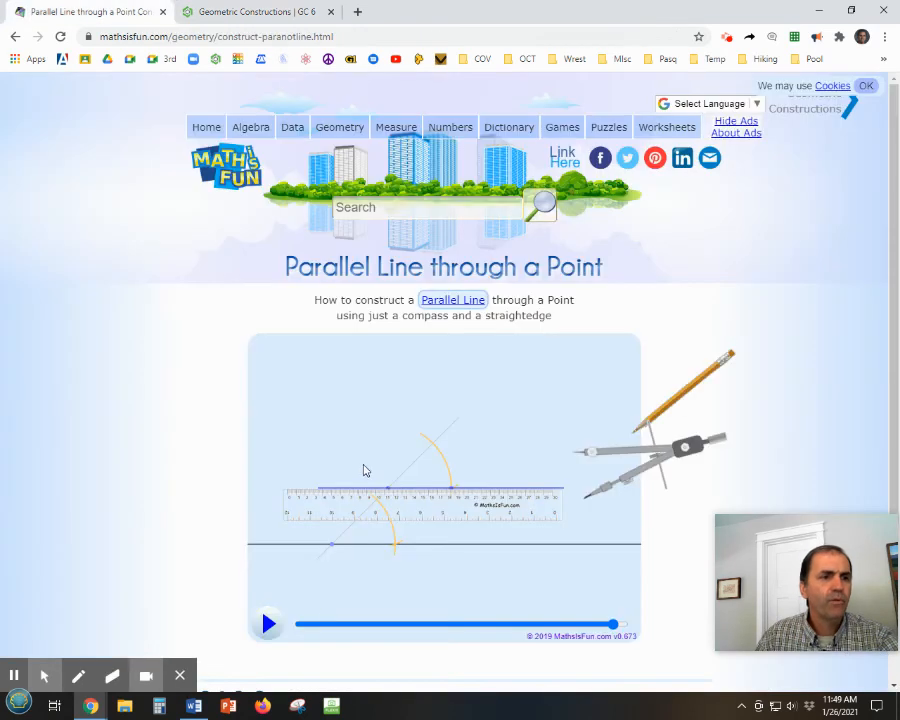
Rewind the parallel line animation to the stage where the compass is set to the lower arc's opening.
left_click_drag(613, 624, 564, 627)
left_click(534, 624)
left_click(506, 627)
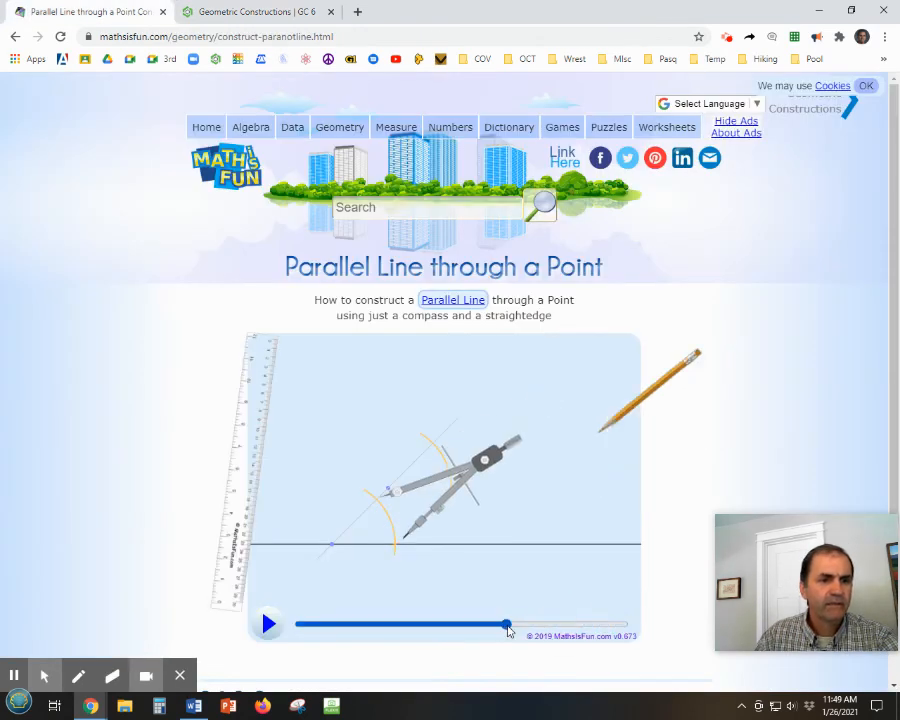
mouse_move(506, 628)
left_mouse_down()
mouse_move(475, 628)
mouse_move(500, 627)
left_mouse_up()
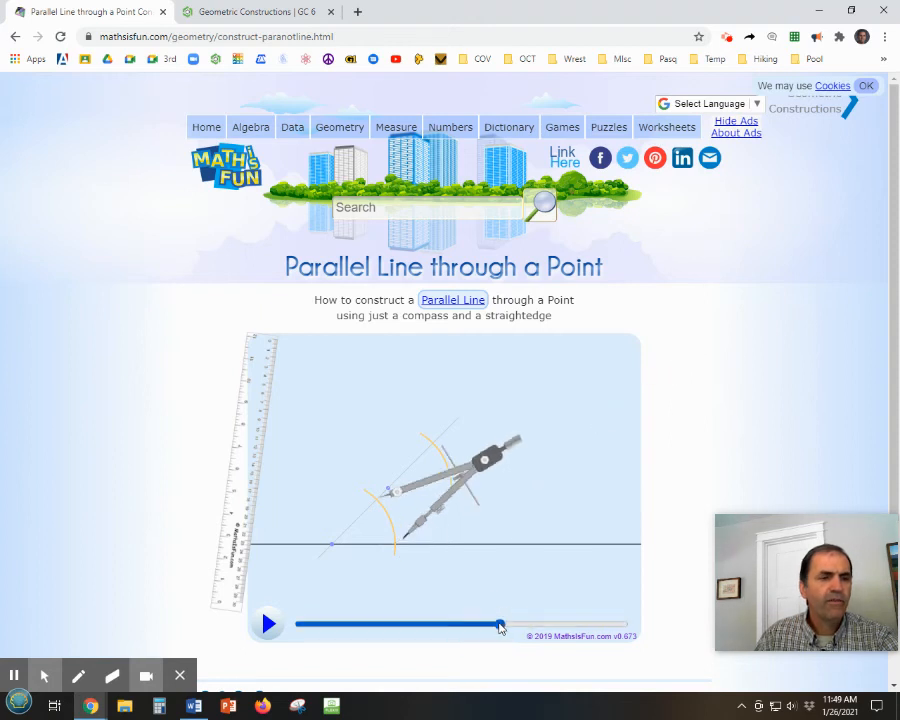
Switch to the Onshape sketch and extend the lower arc's free end down past the horizontal line.
left_click(228, 13)
left_click(436, 400)
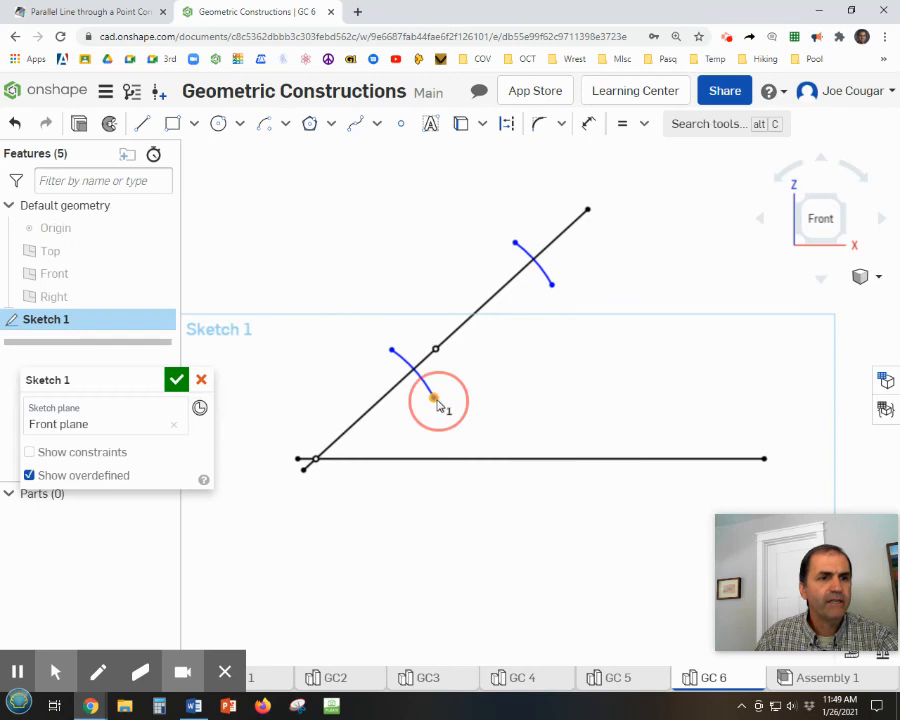
mouse_move(436, 403)
left_mouse_down()
mouse_move(445, 487)
mouse_move(396, 502)
mouse_move(436, 481)
left_mouse_up()
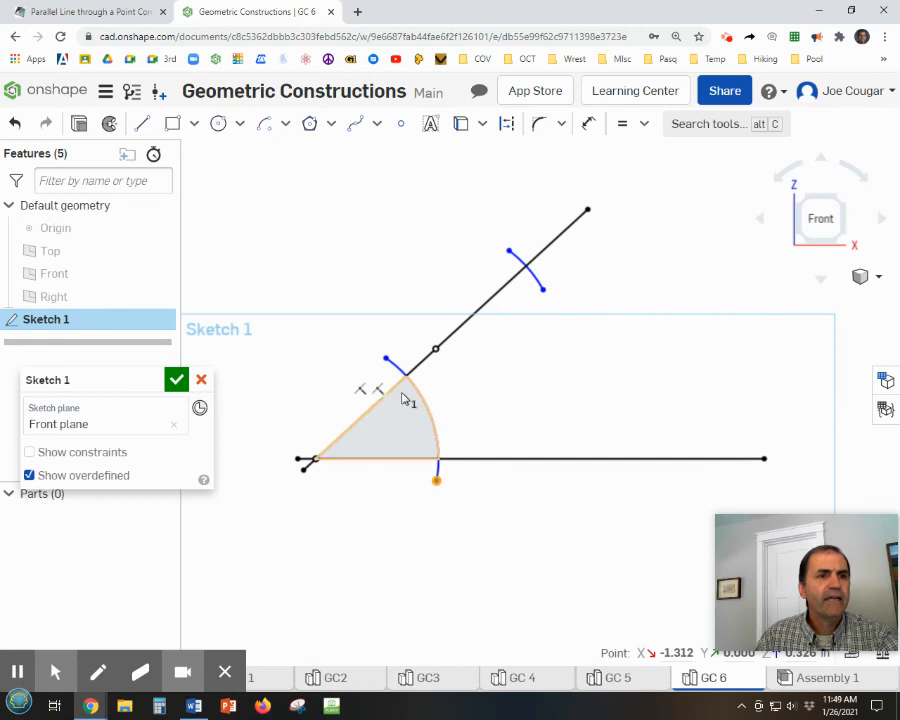
Convert the extended lower arc to construction geometry.
left_click(430, 410)
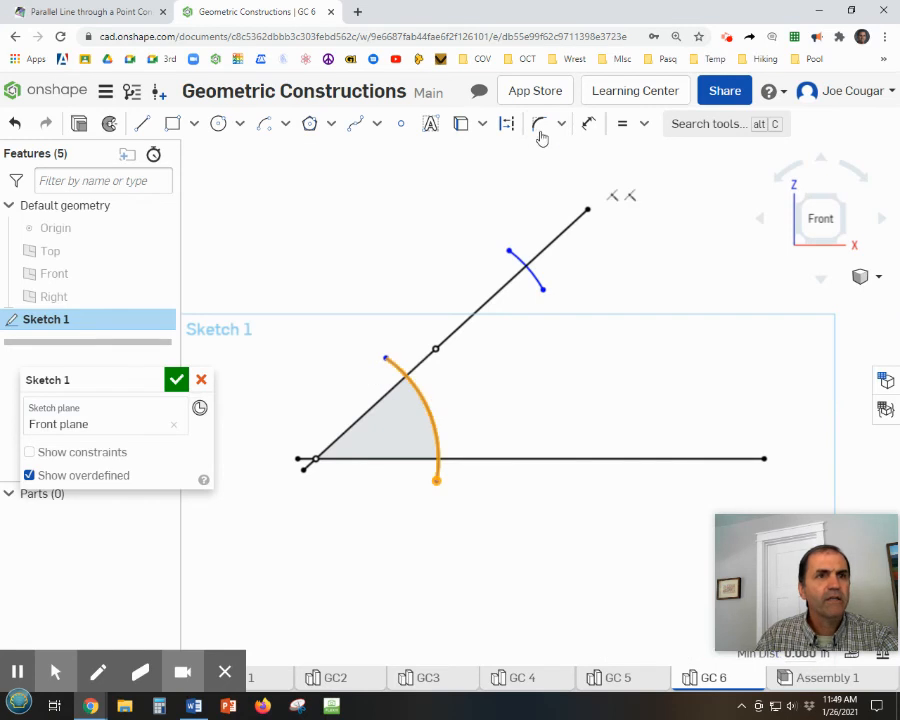
left_click(508, 126)
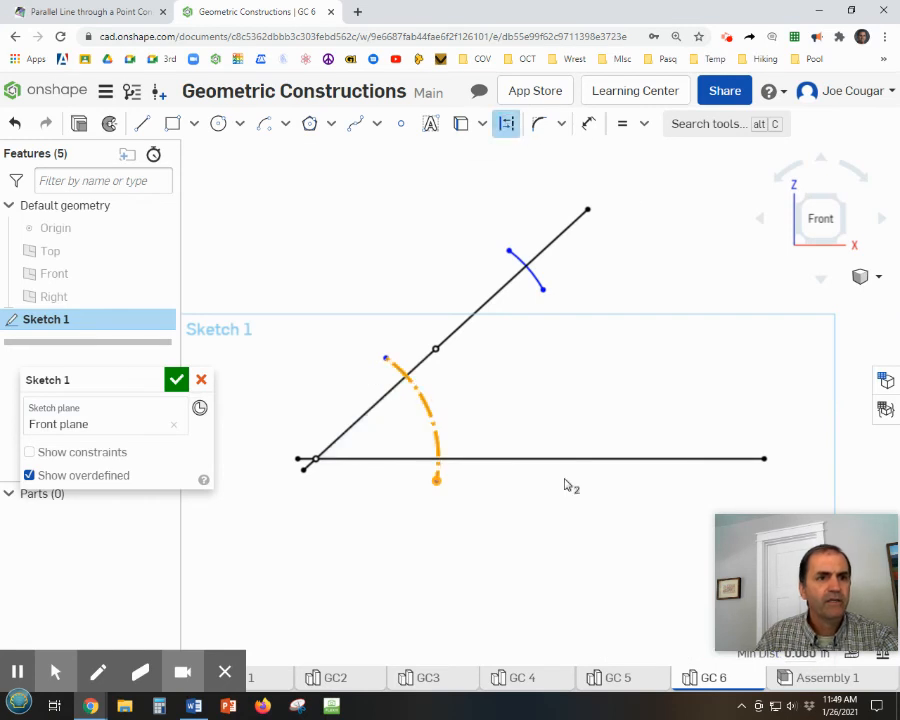
left_click(552, 548)
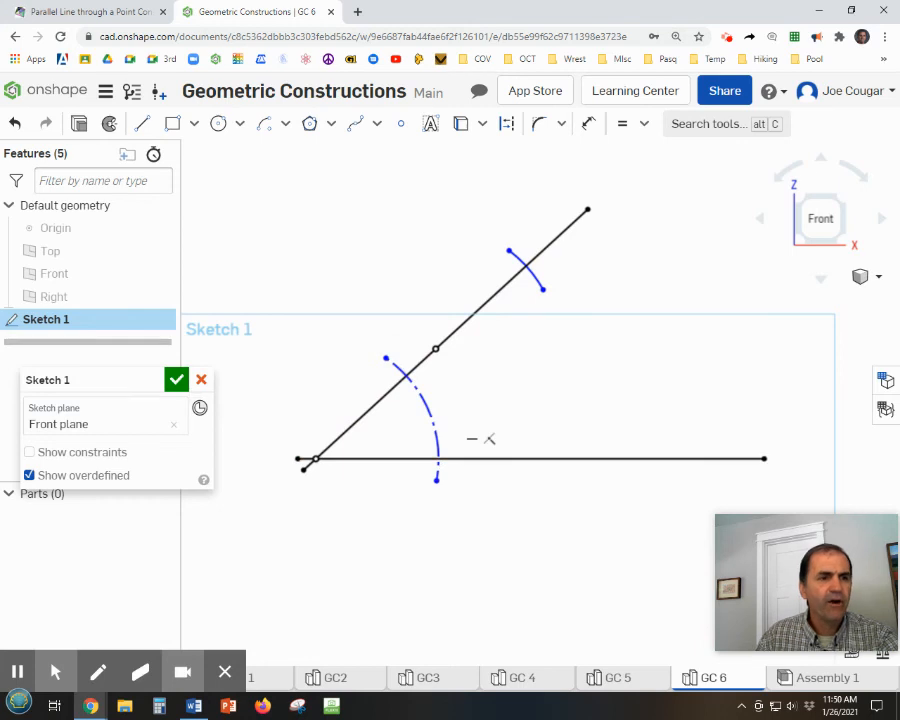
Apply a Fix constraint to the endpoints of the lower construction arc.
left_click(644, 123)
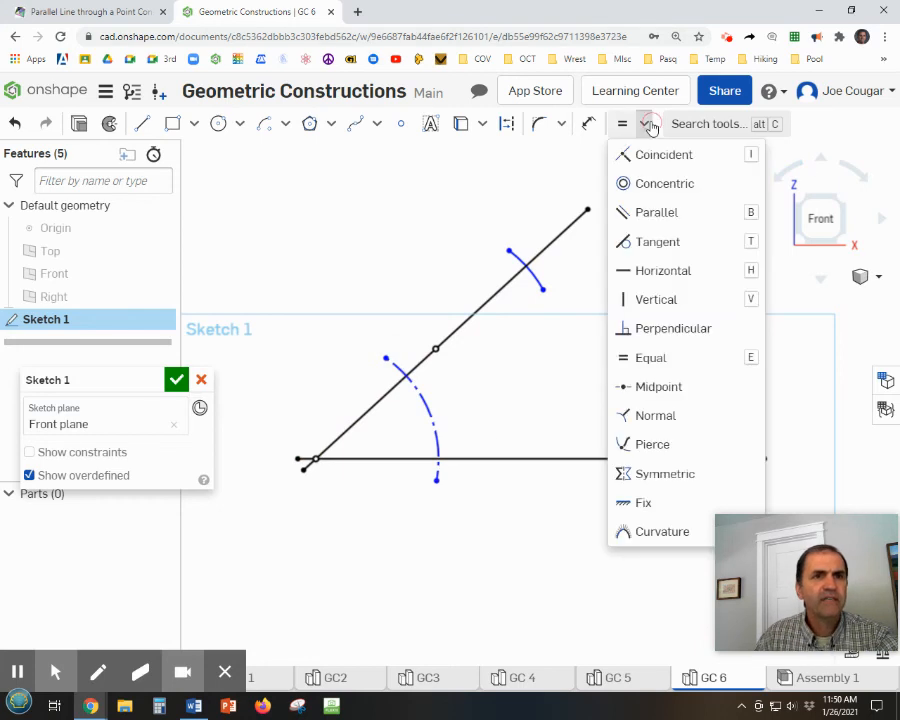
left_click(629, 508)
left_click(386, 358)
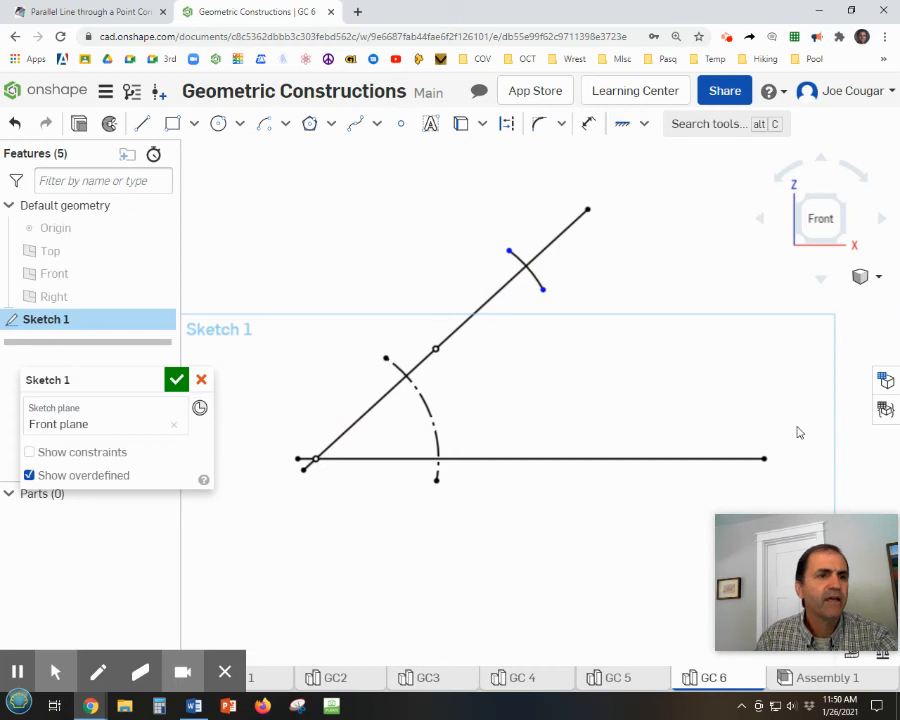
Place sketch points where the lower construction arc crosses the slanted line and the horizontal line.
left_click(401, 123)
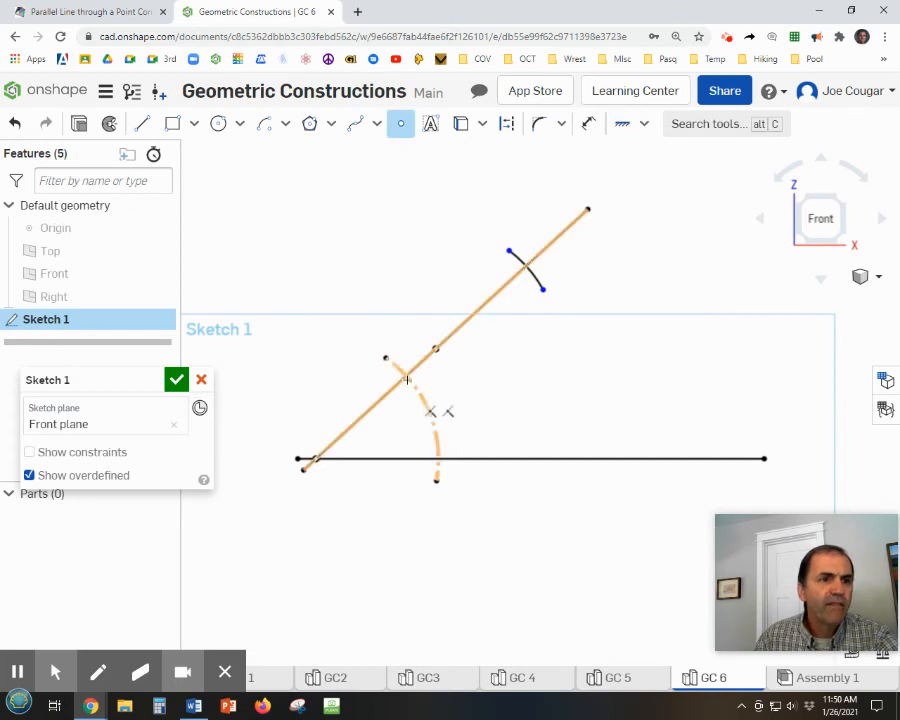
left_click(406, 376)
left_click(437, 458)
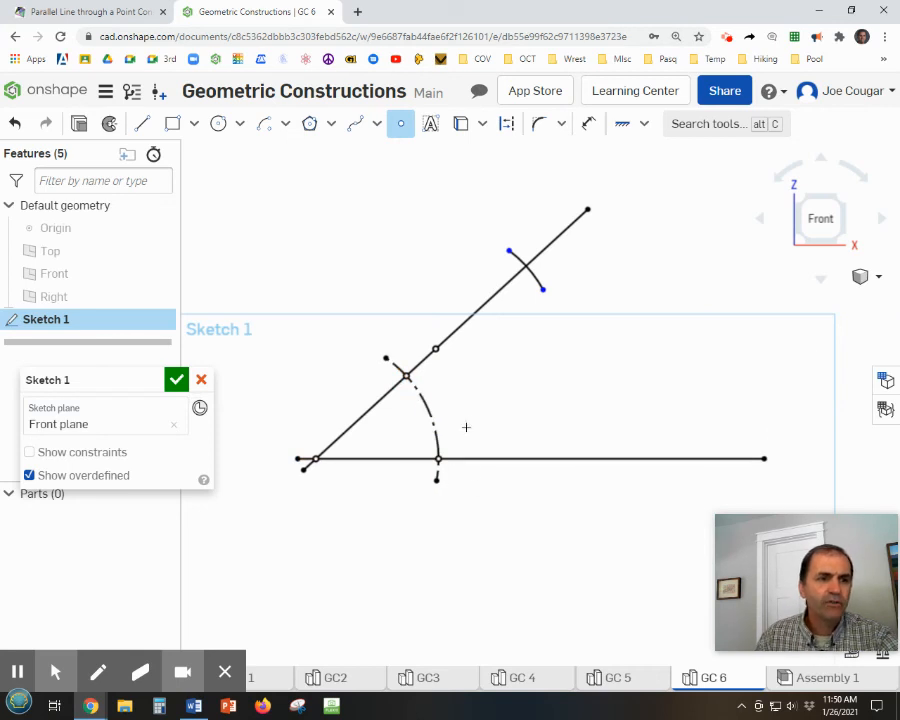
left_click(405, 375)
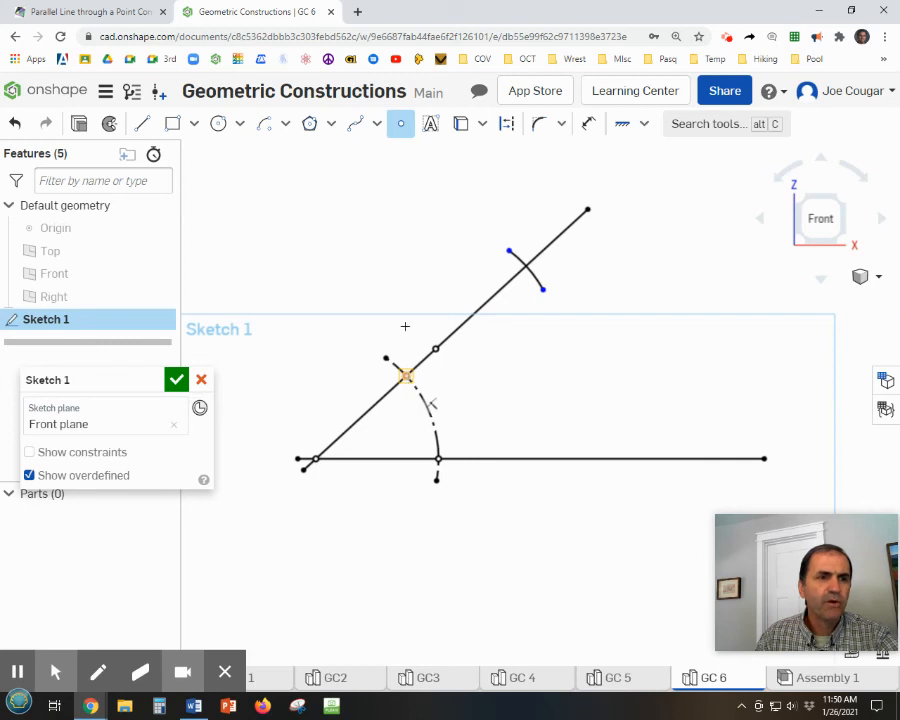
Draw an arc of about 1.65 in radius centred on the lower arc's slanted-line intersection, starting at its horizontal-line intersection.
left_click(267, 127)
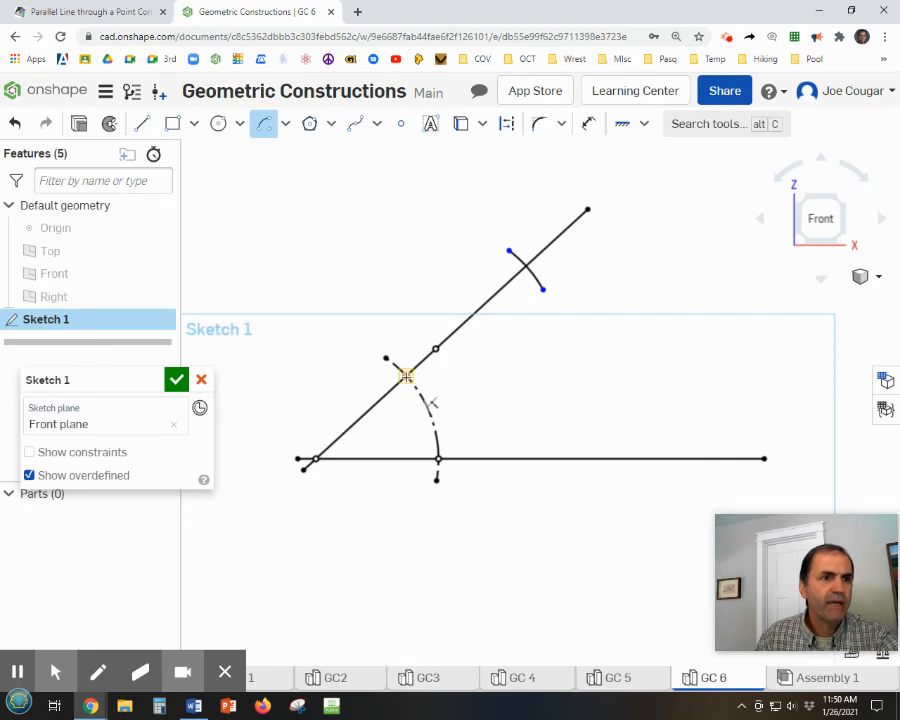
left_click(405, 375)
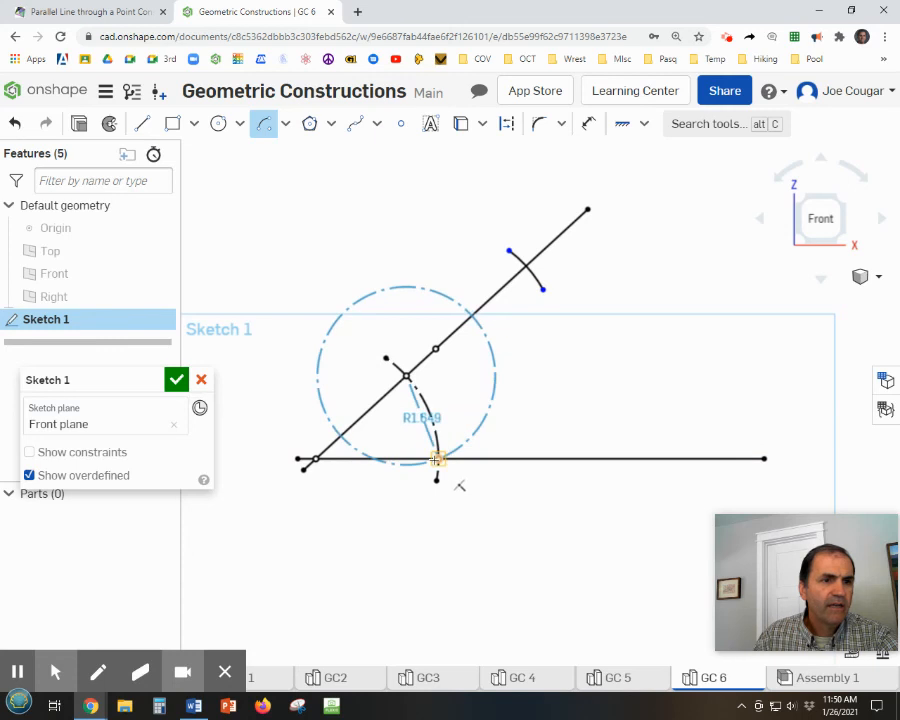
left_click(437, 459)
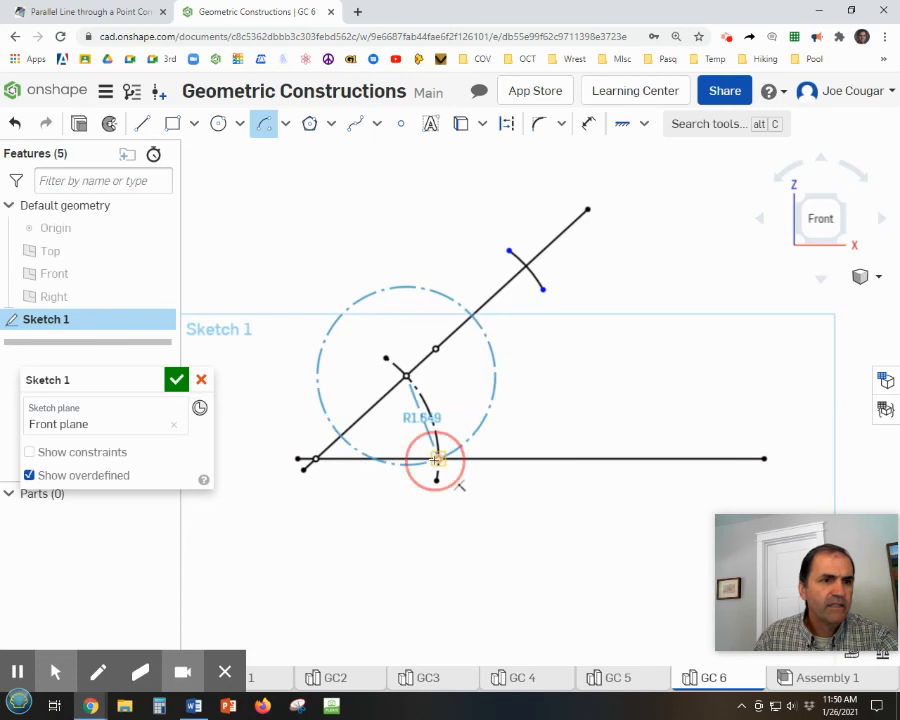
left_click(476, 426)
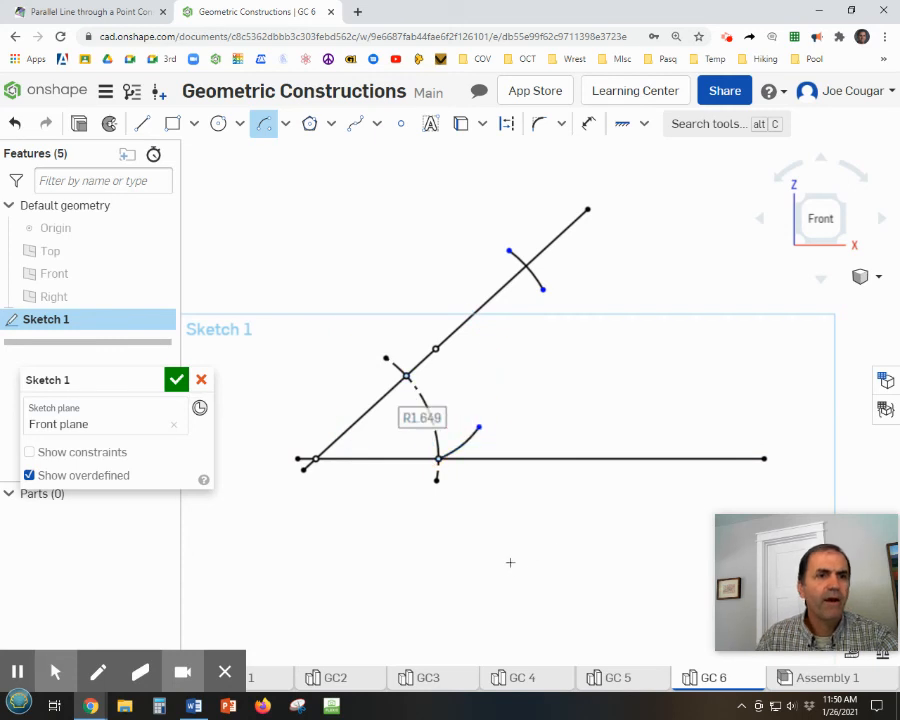
key("Escape")
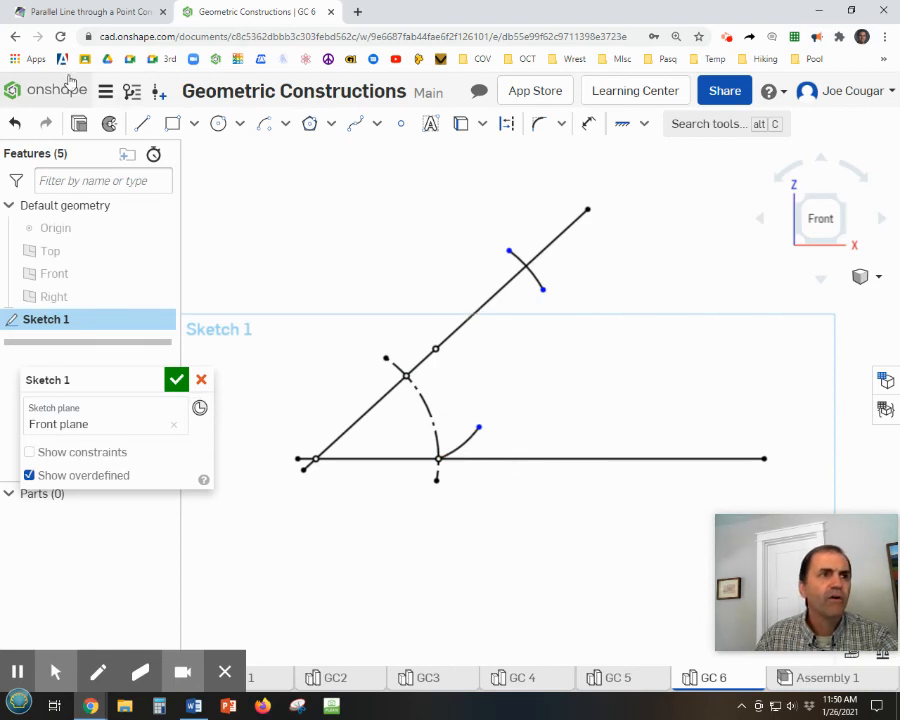
left_click(263, 124)
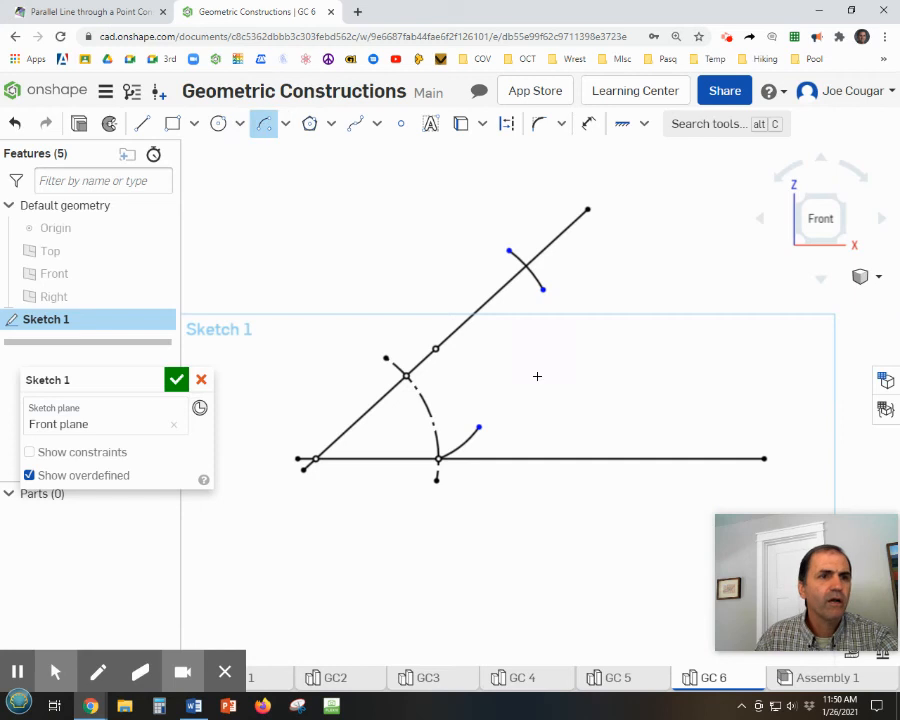
left_click(436, 349)
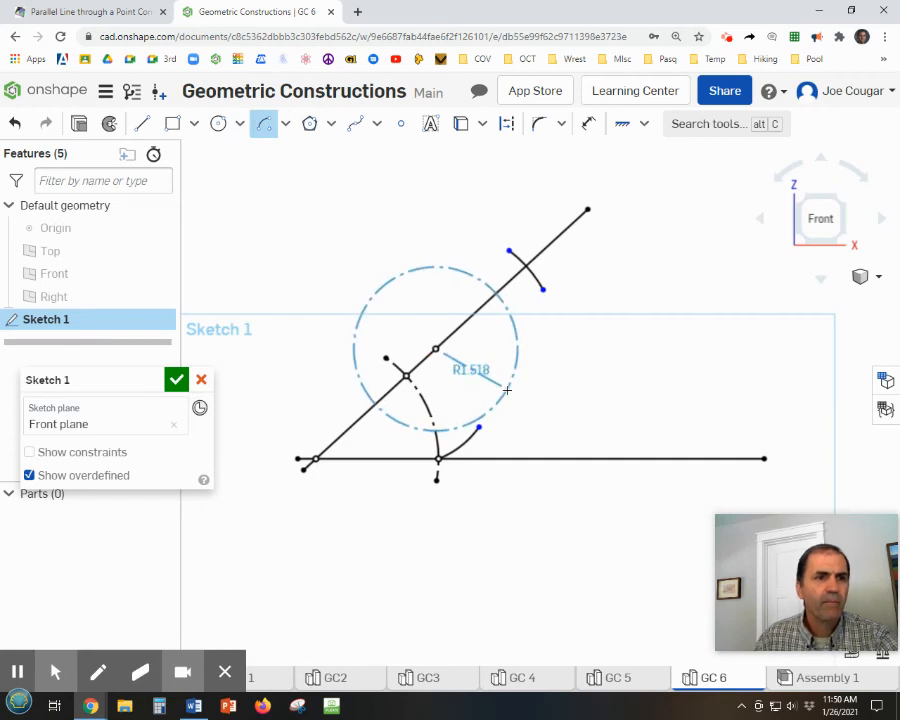
key("Escape")
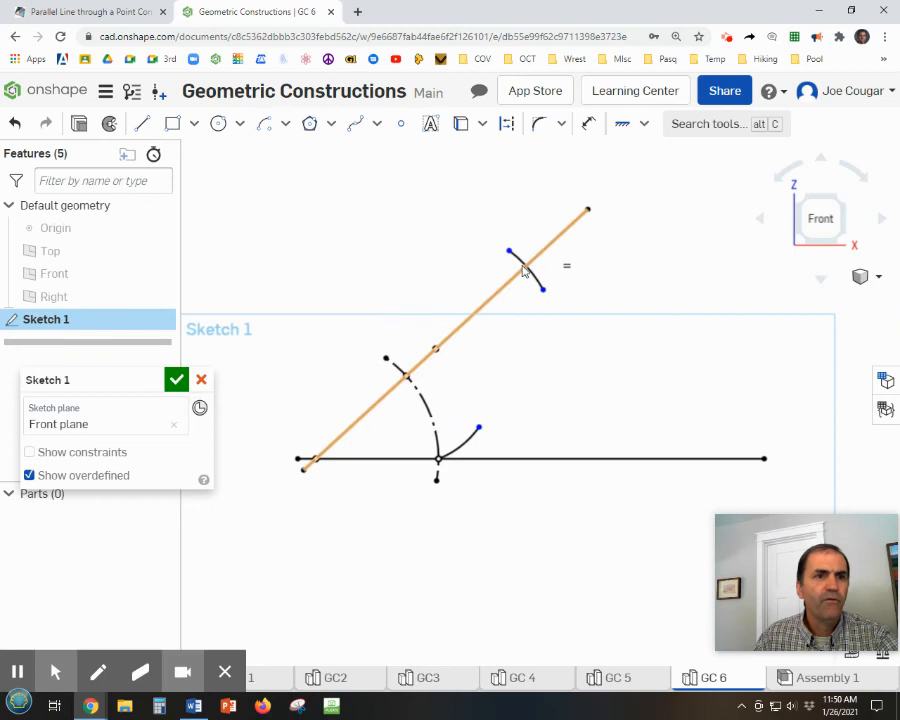
Place a sketch point where the upper arc crosses the slanted line.
left_click(400, 123)
left_click(526, 266)
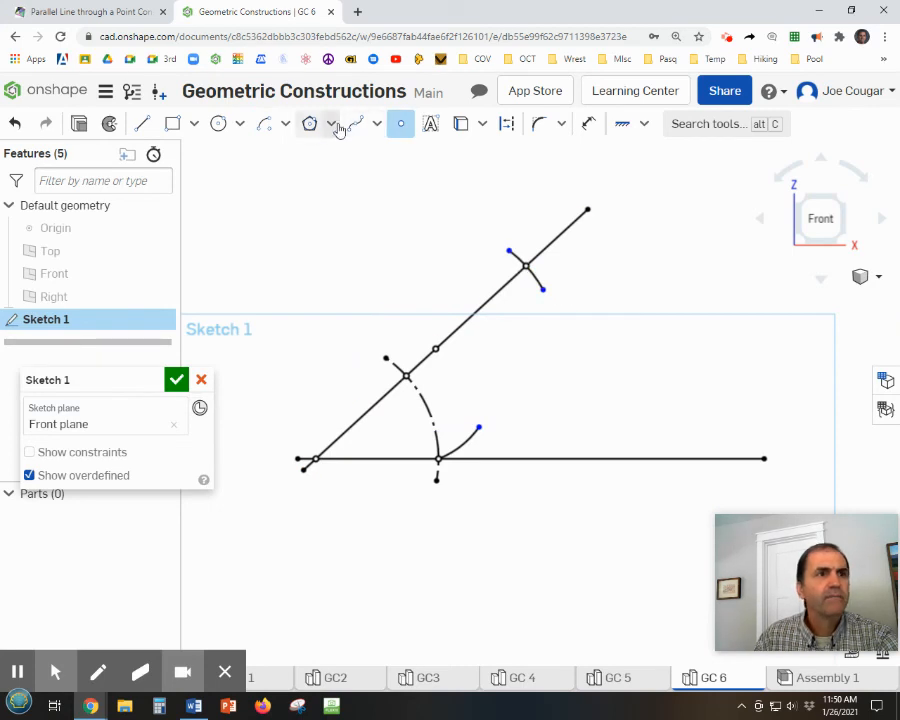
left_click(377, 125)
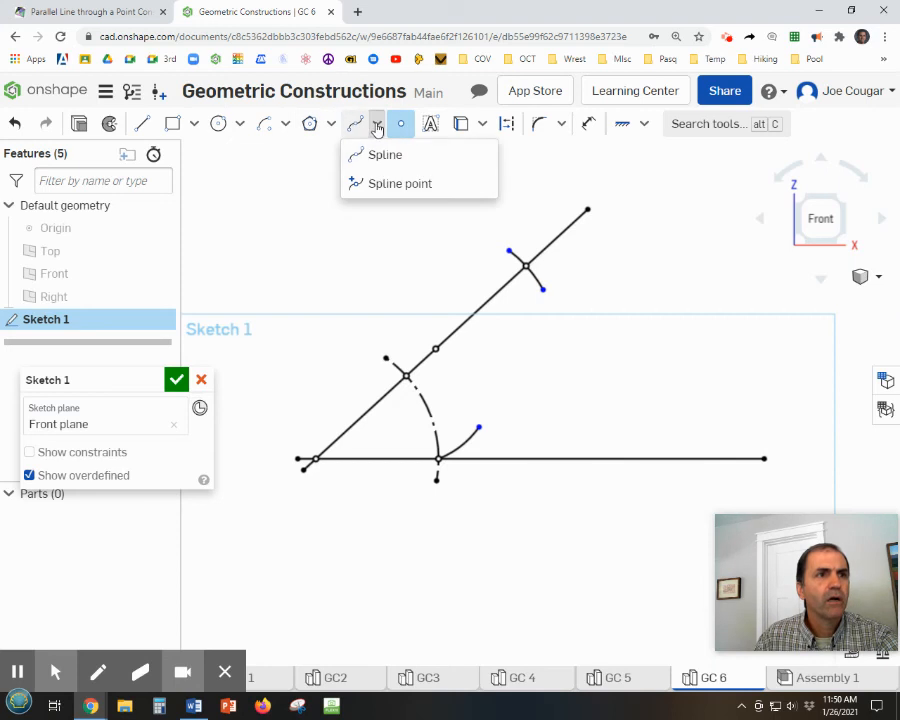
left_click(377, 126)
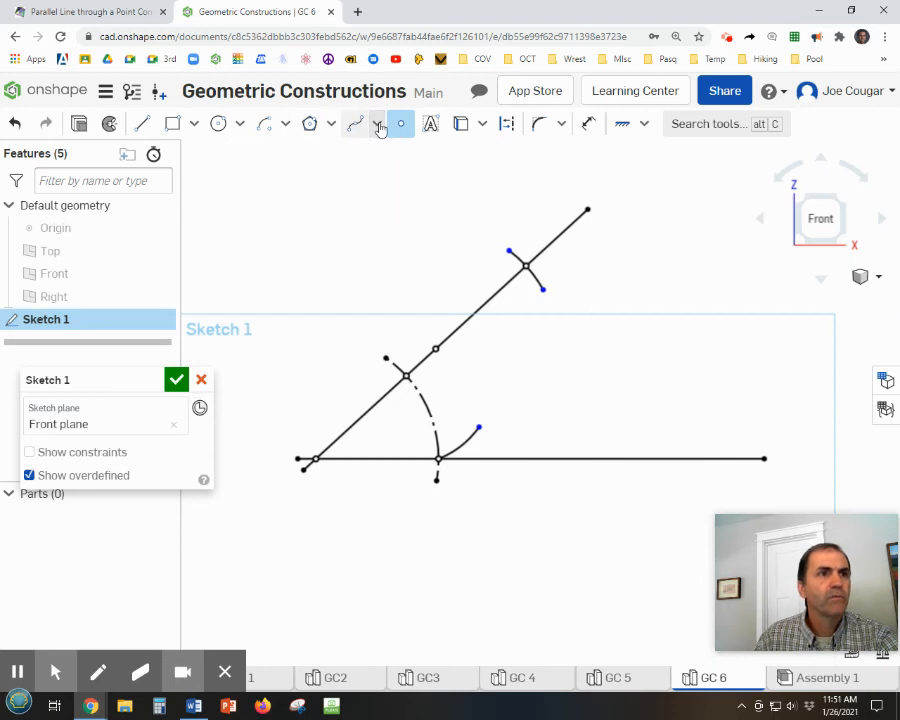
Draw an arc of about 1.99 in radius centred on the upper arc's slanted-line intersection, sweeping below and to the right of it.
left_click(264, 126)
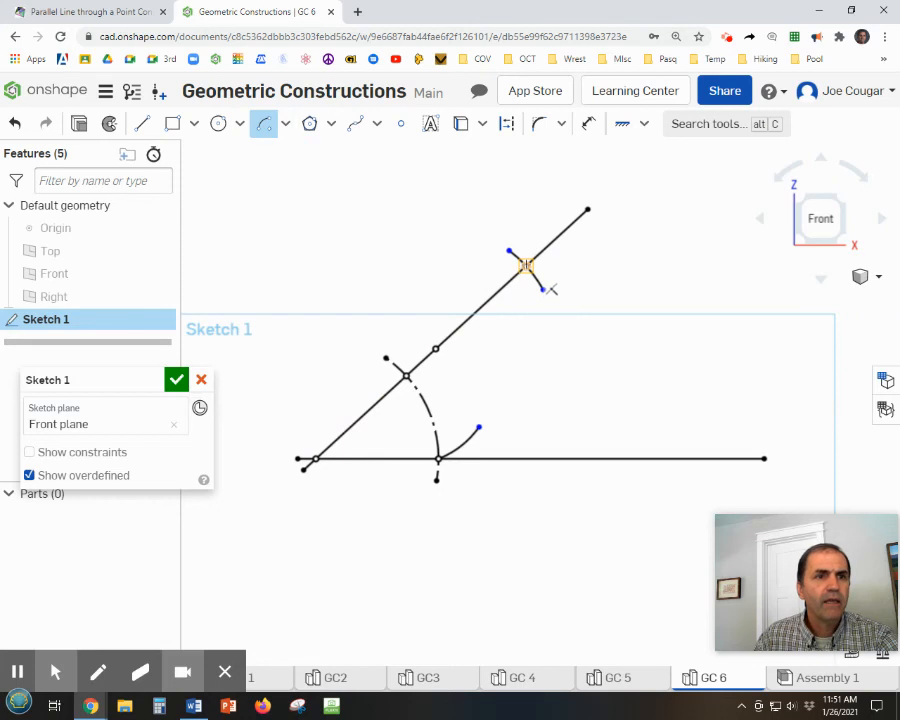
left_click(526, 265)
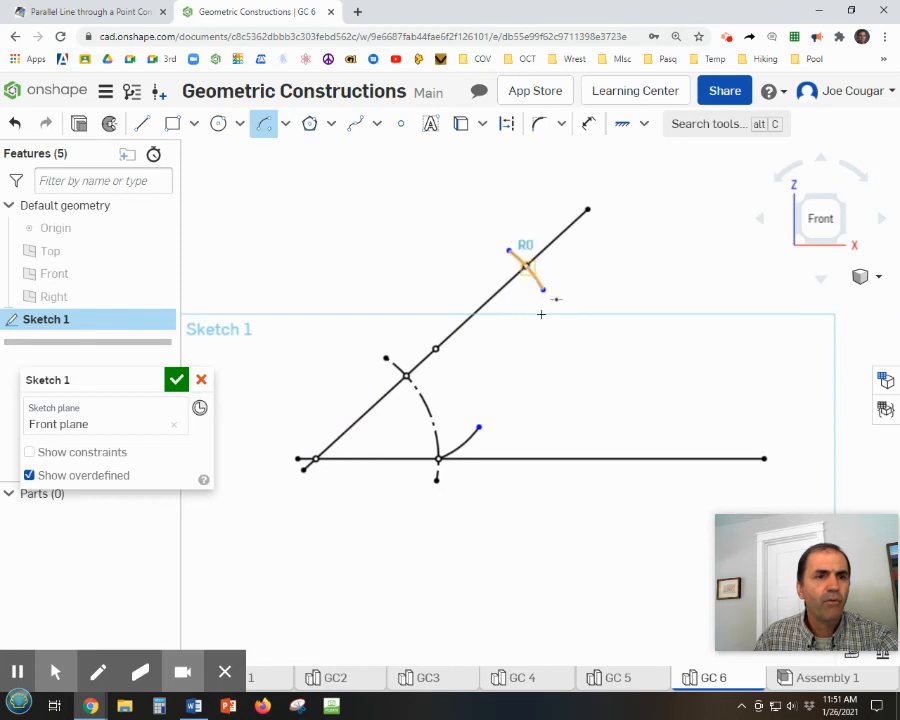
left_click(543, 372)
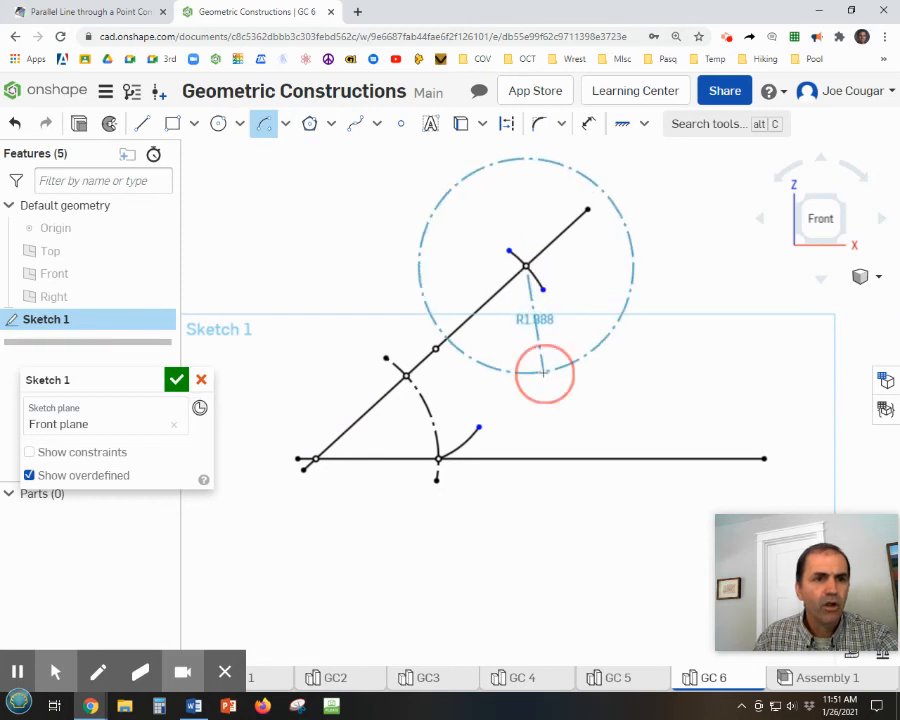
left_click(616, 311)
key("Escape")
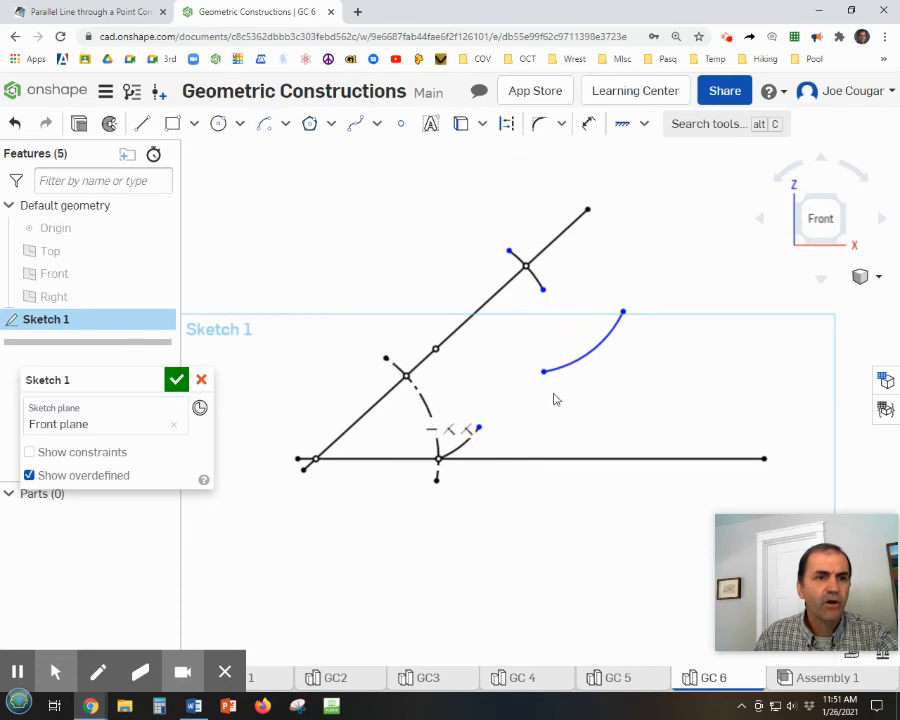
Apply an Equal constraint between the short arc on the horizontal line and the newly drawn arc above it.
left_click(644, 124)
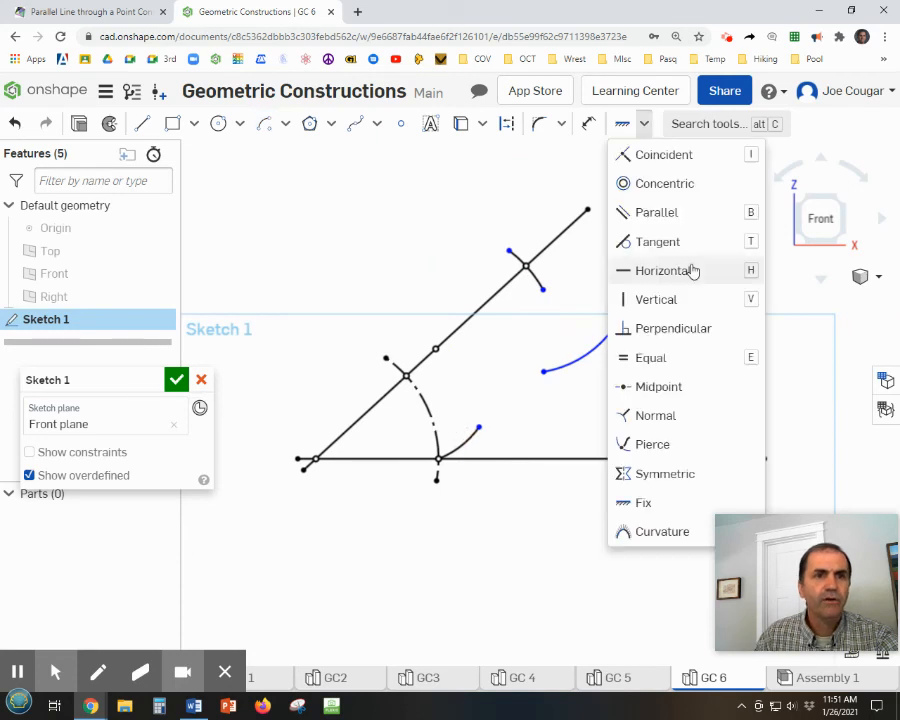
left_click(650, 358)
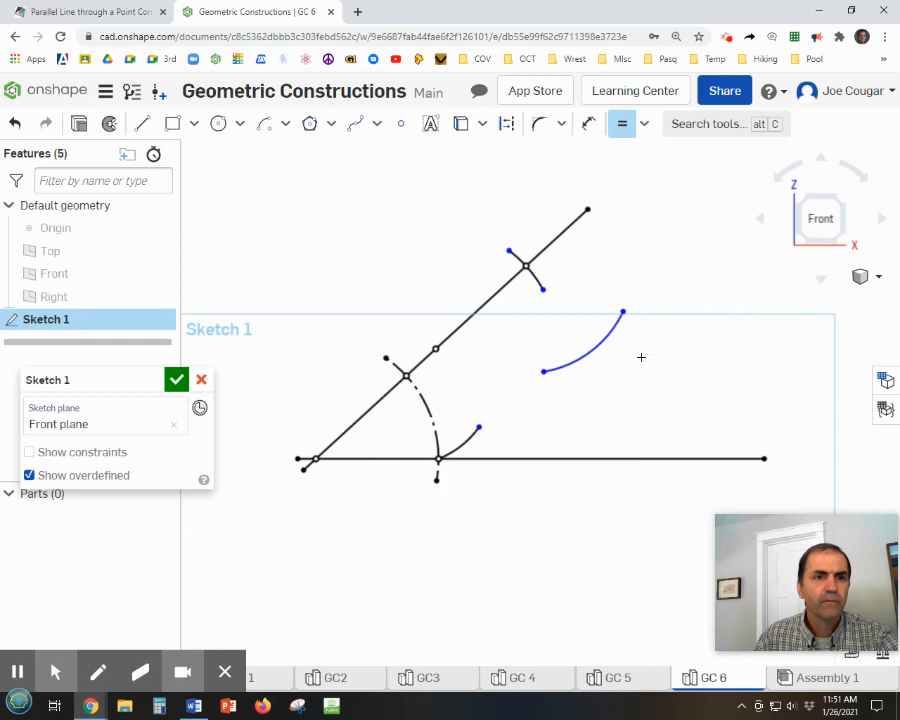
left_click(462, 441)
left_click(593, 358)
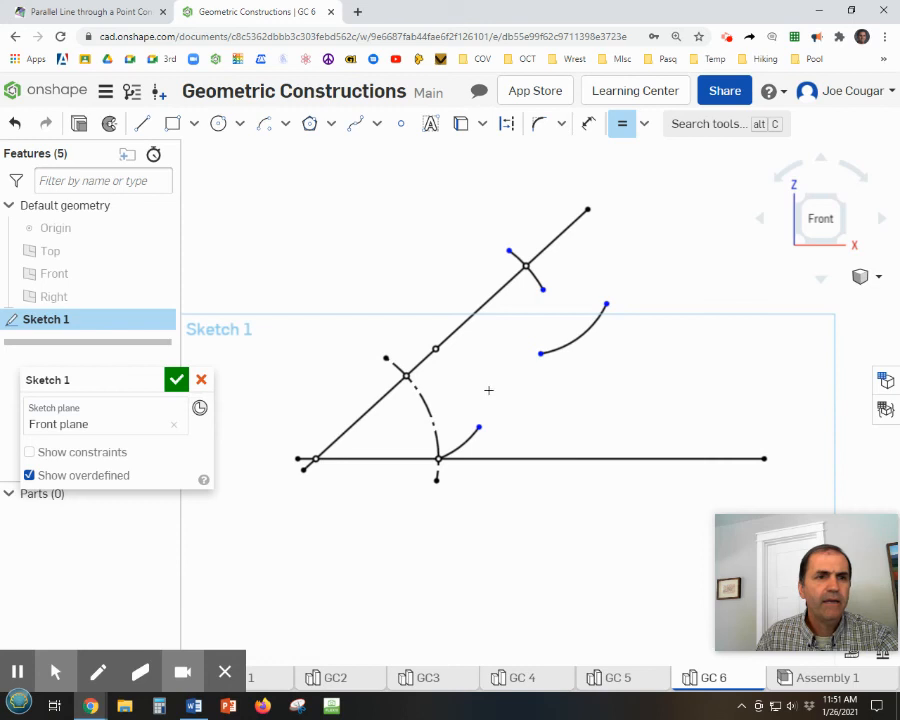
Switch to the Math Is Fun page and play the rest of the animation to check how the arcs intersect.
left_click(99, 15)
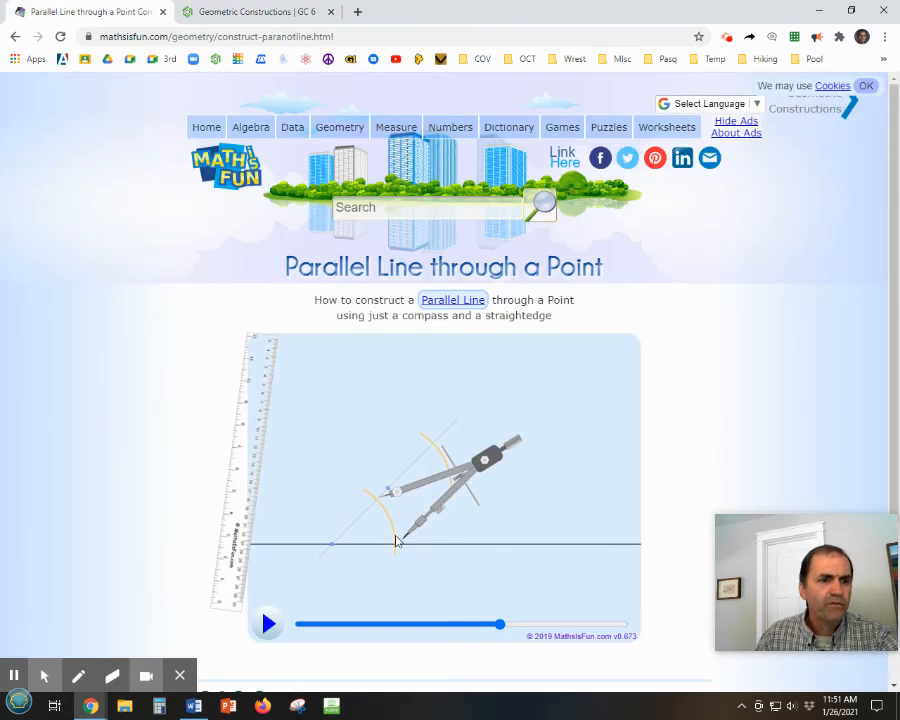
left_click(268, 624)
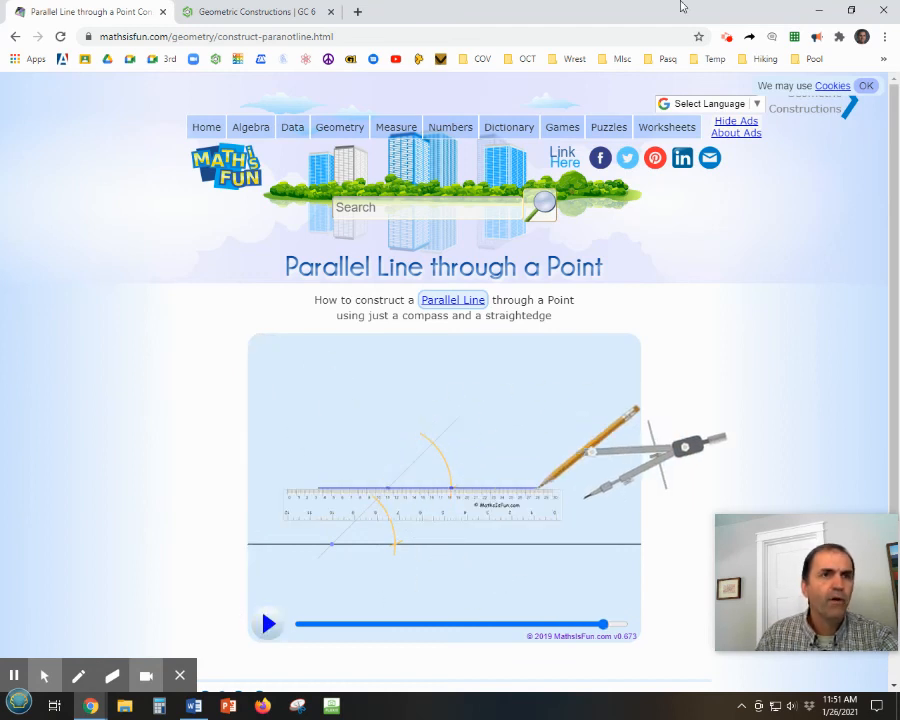
Return to the Onshape sketch and extend the upper arc's lower end down across the arc to its right.
left_click(268, 17)
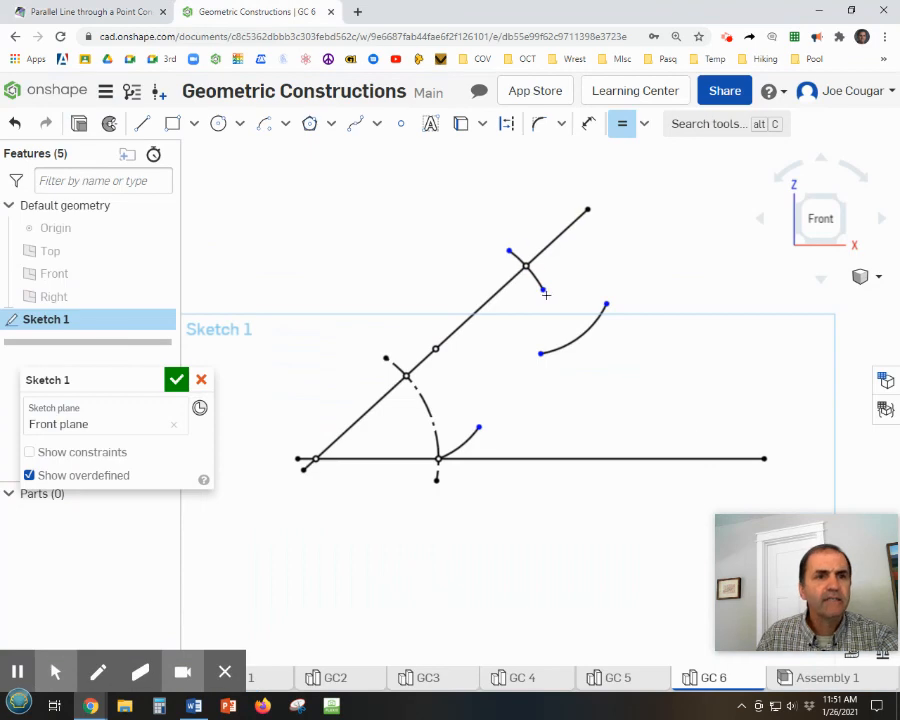
key("Escape")
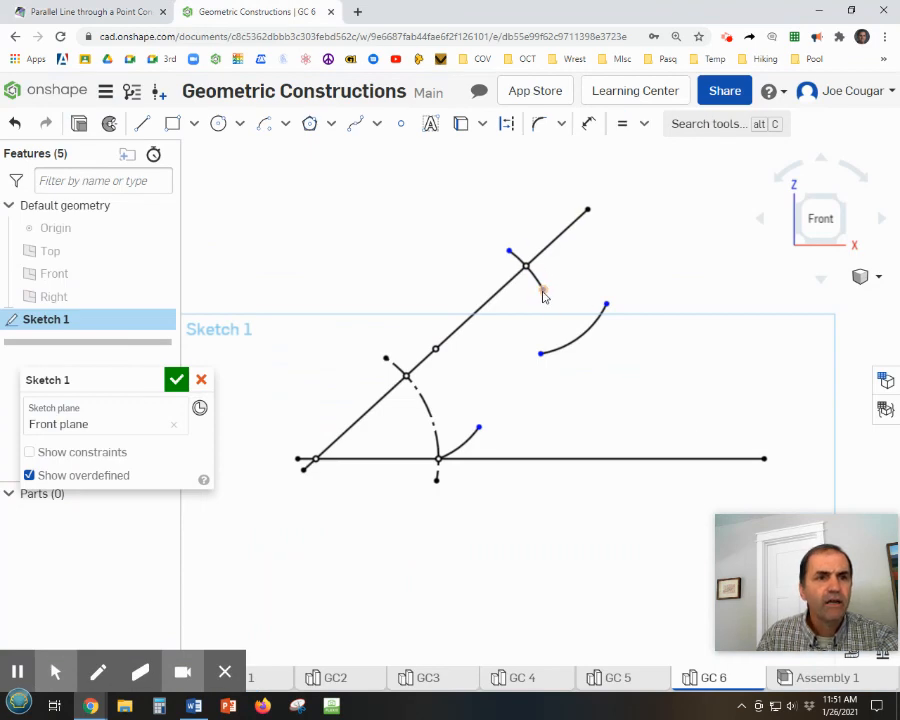
left_click_drag(544, 292, 560, 380)
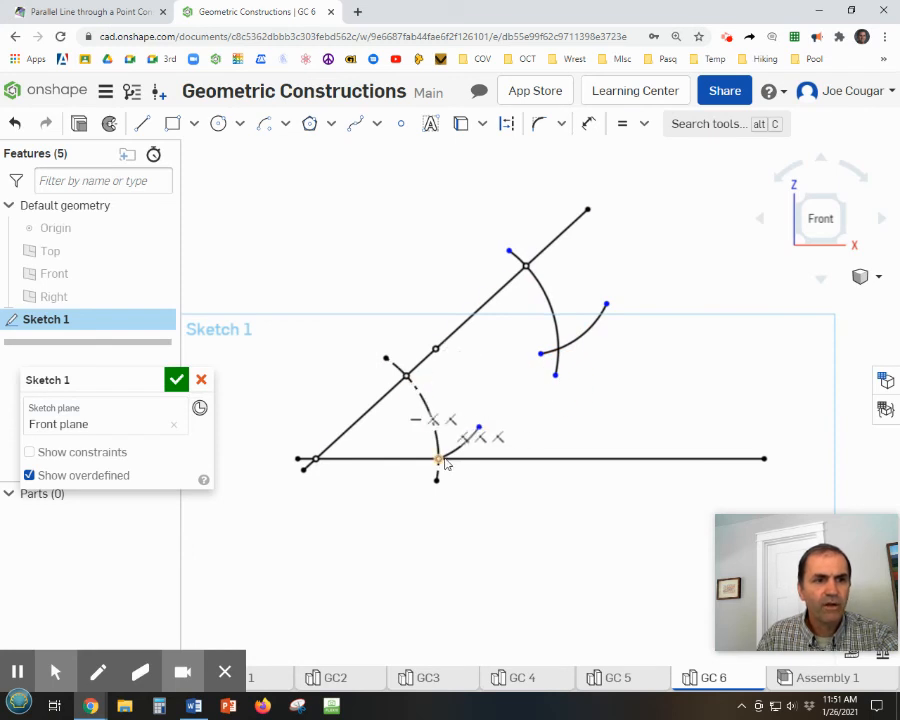
Place a point where the two upper arcs cross, and draw a slightly rising line about 9.44 in long above it.
left_click(403, 125)
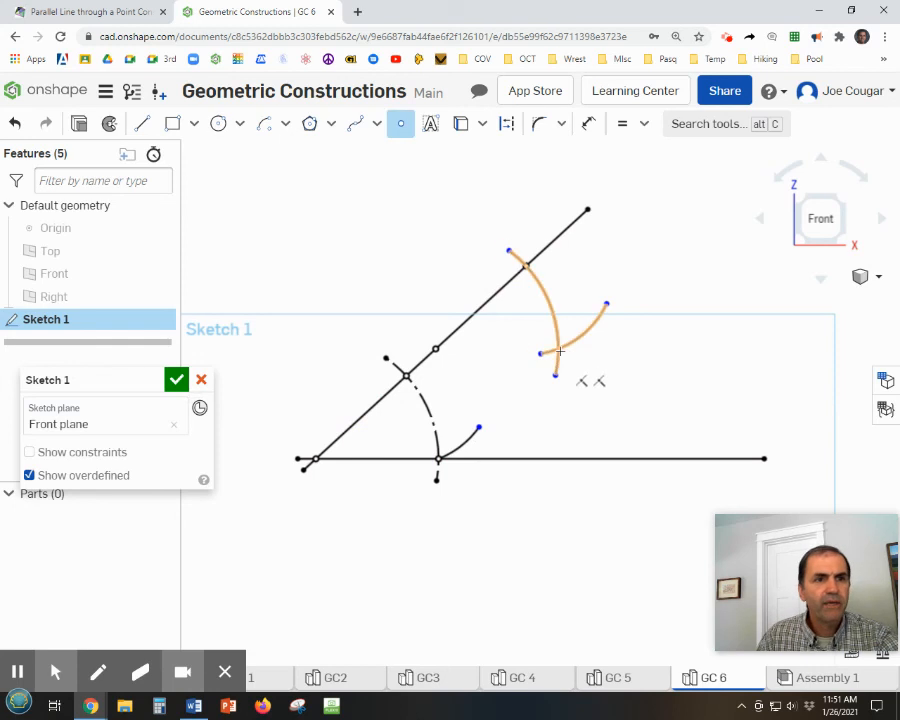
left_click(557, 348)
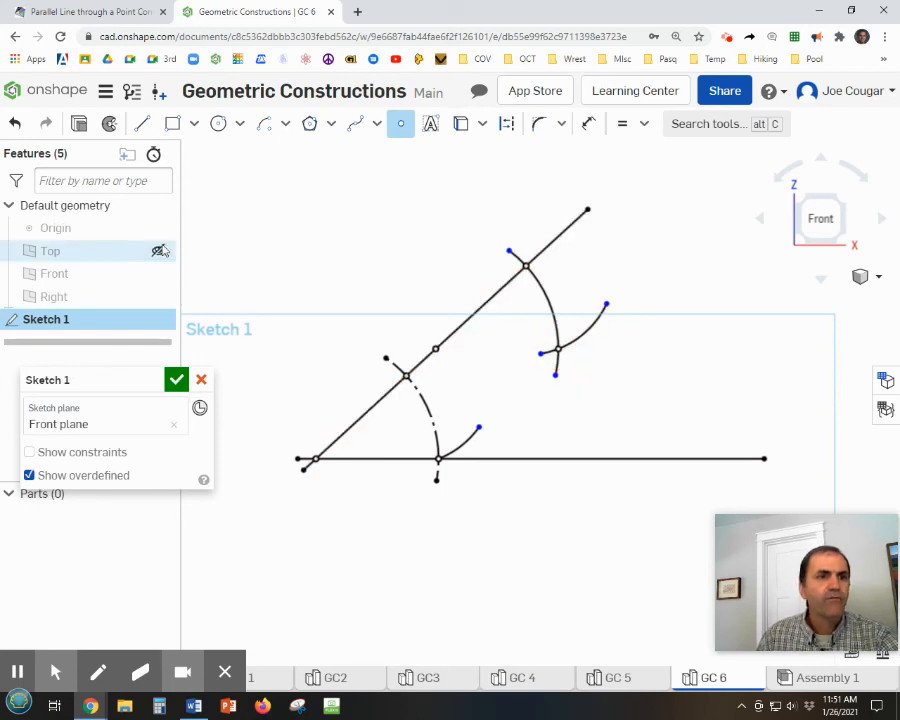
left_click(142, 123)
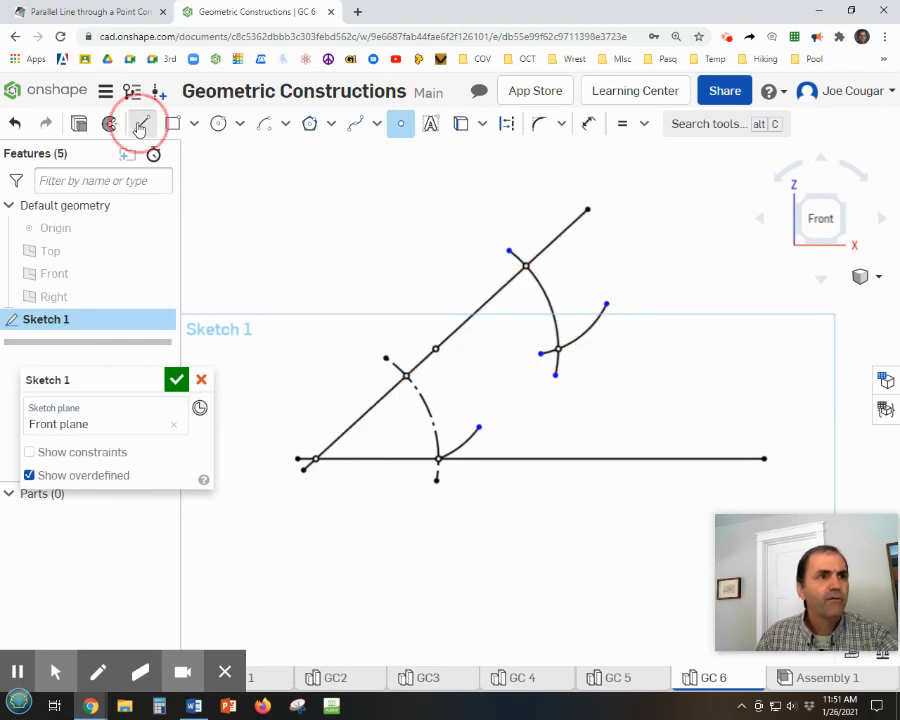
left_click(270, 329)
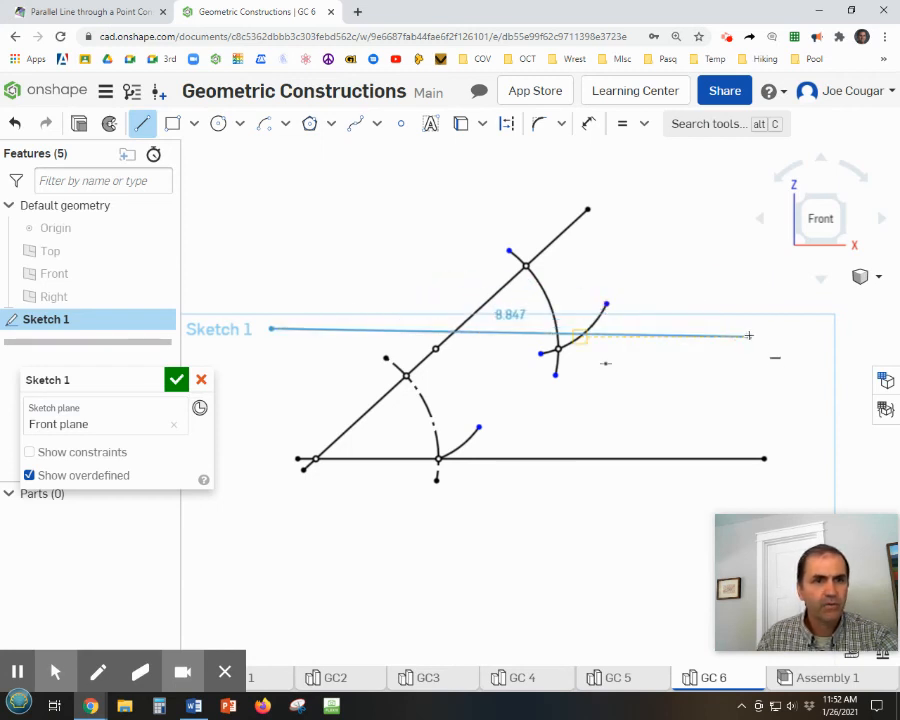
left_click(778, 272)
key("Escape")
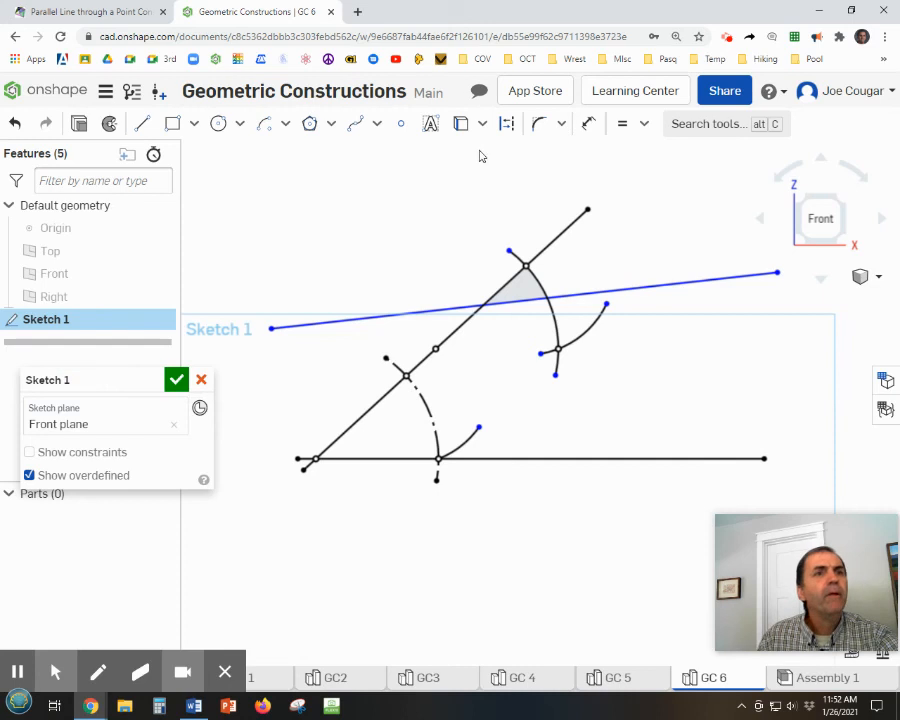
Constrain the new line coincident with the given point on the slanted line and with the upper arcs' intersection point.
left_click(644, 124)
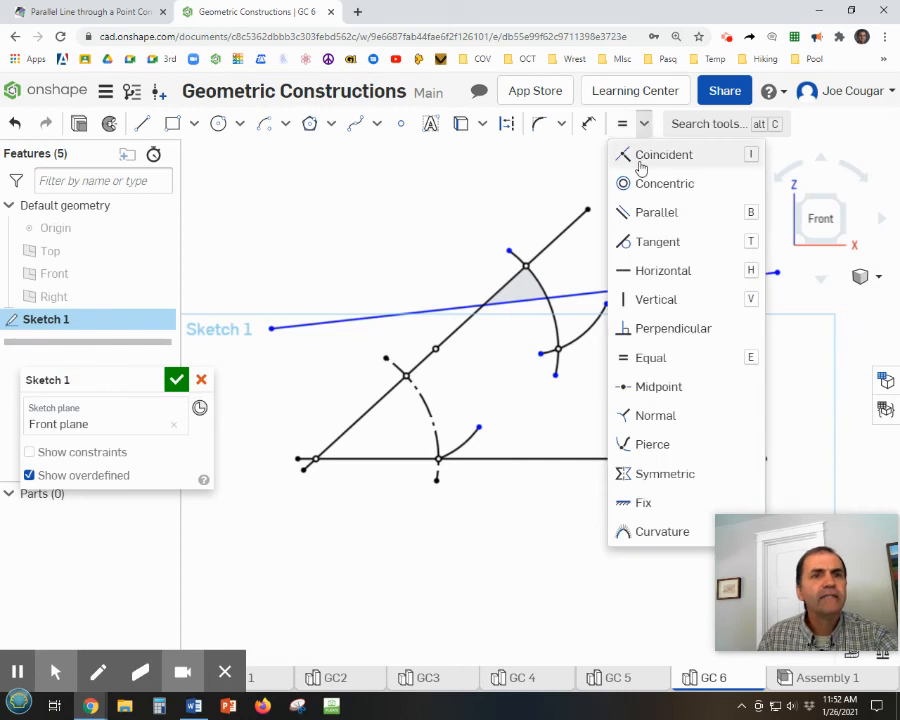
left_click(645, 157)
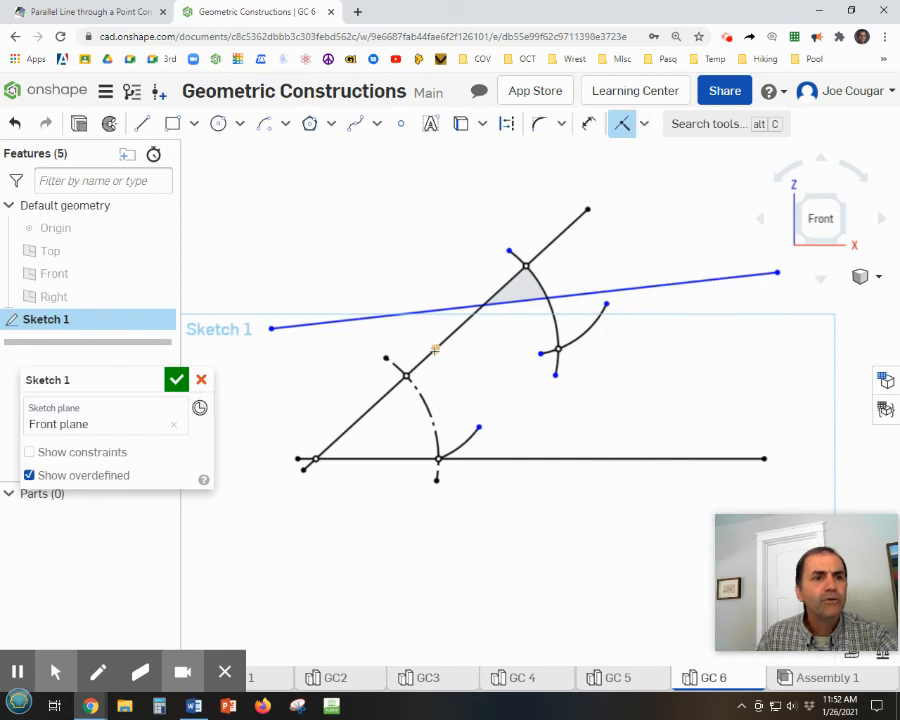
left_click(431, 315)
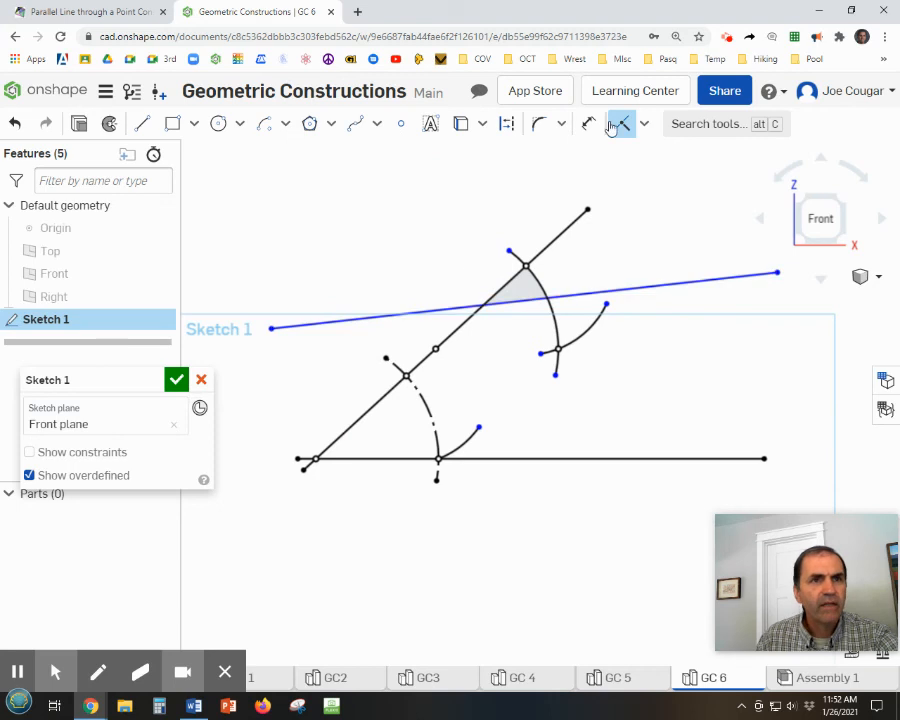
left_click(407, 310)
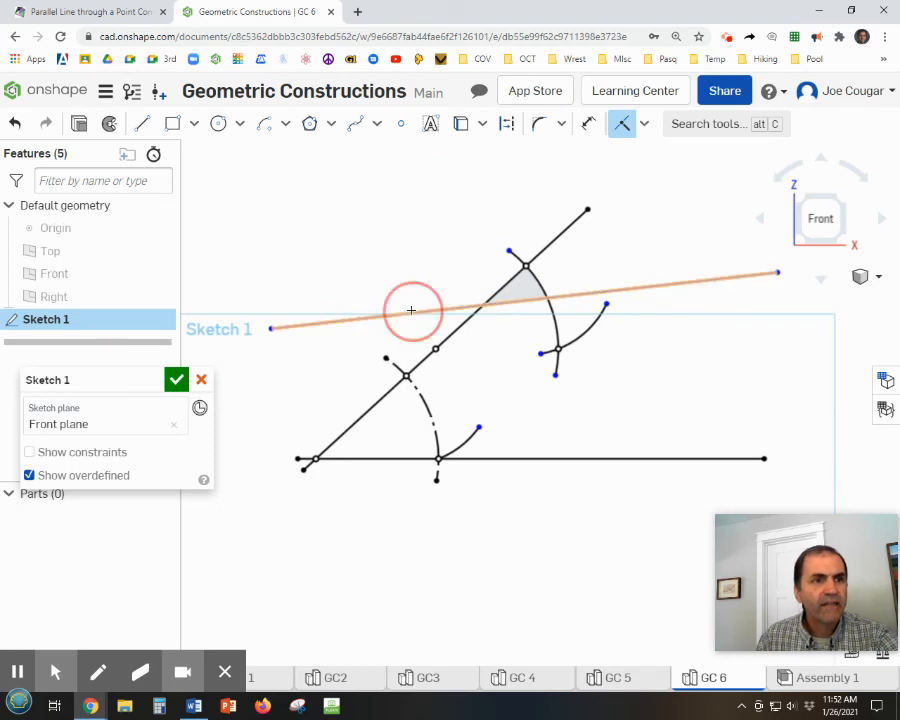
left_click(436, 349)
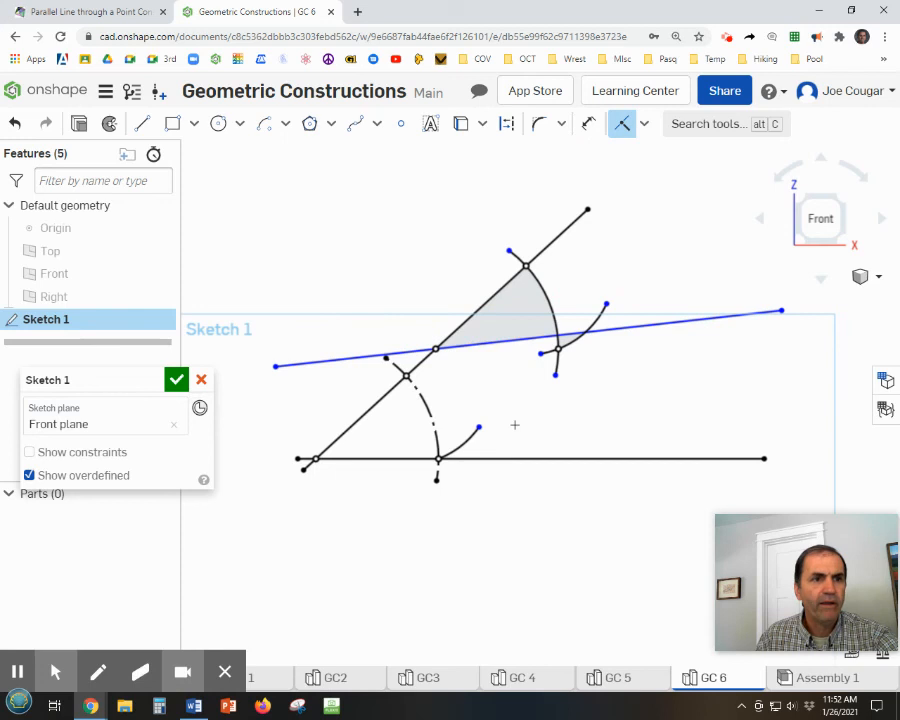
left_click(629, 327)
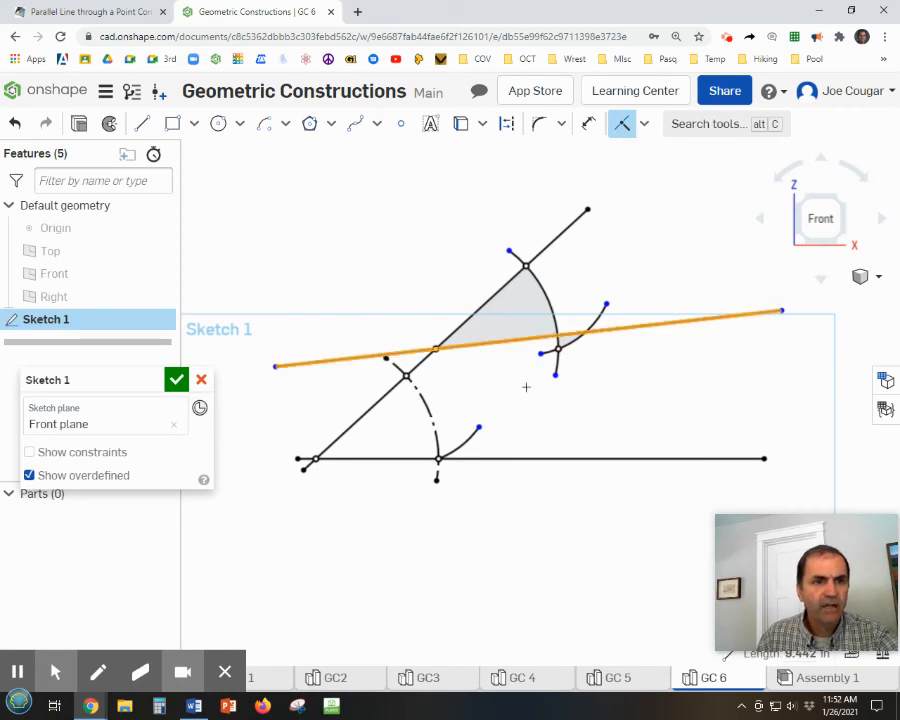
left_click(556, 349)
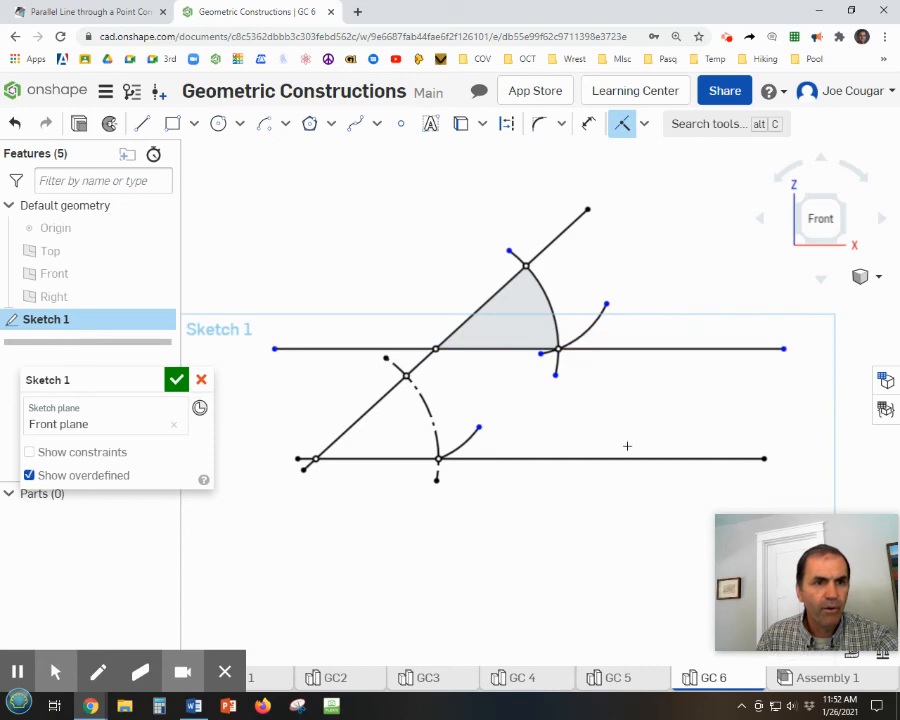
key("Escape")
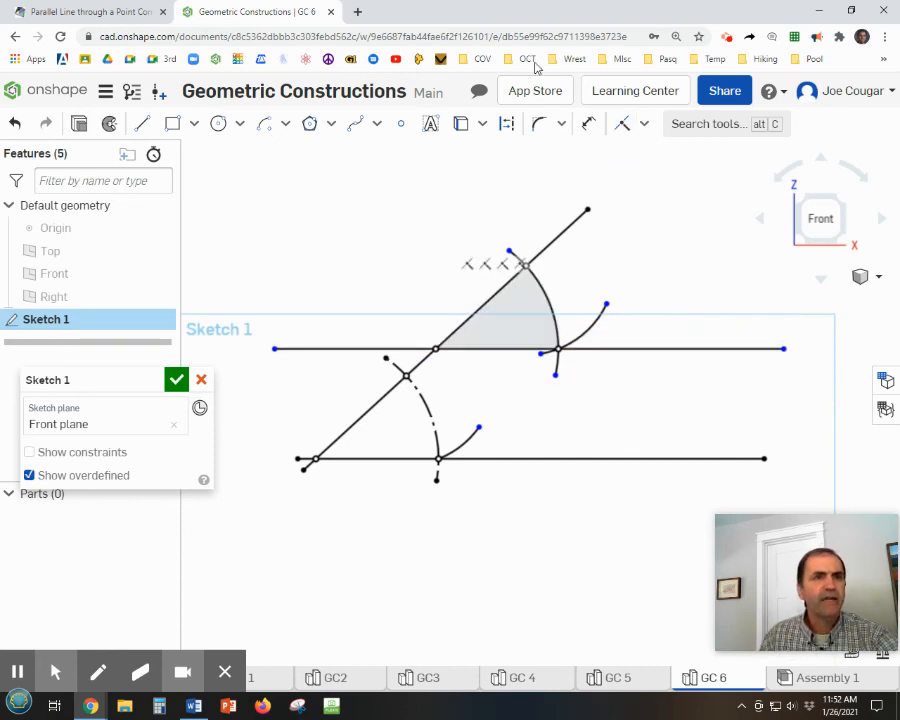
Convert the large upper arc crossing the slanted line to construction geometry.
left_click(508, 123)
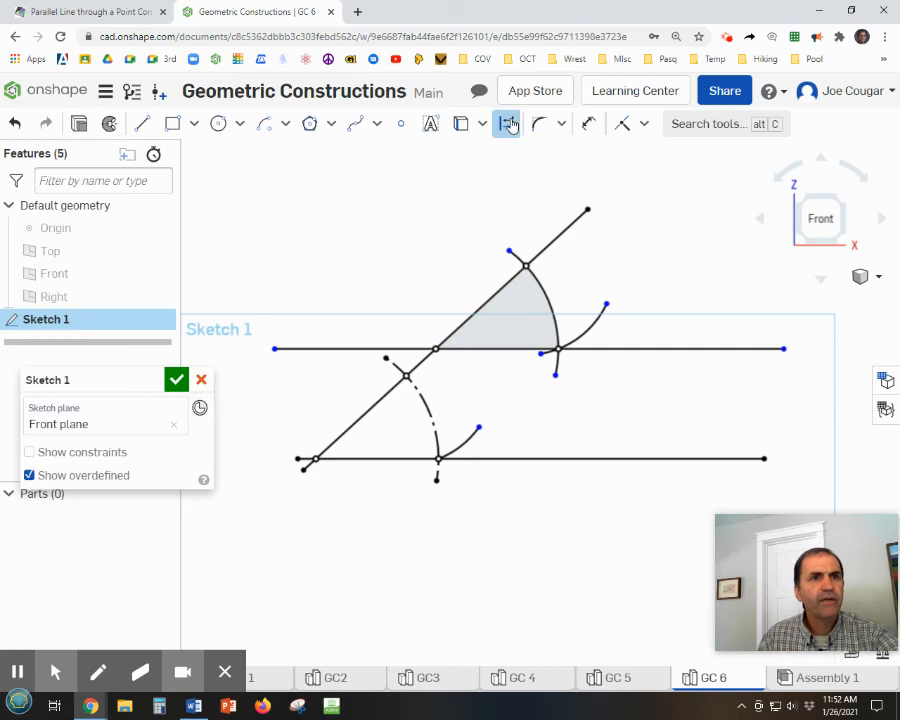
left_click(548, 304)
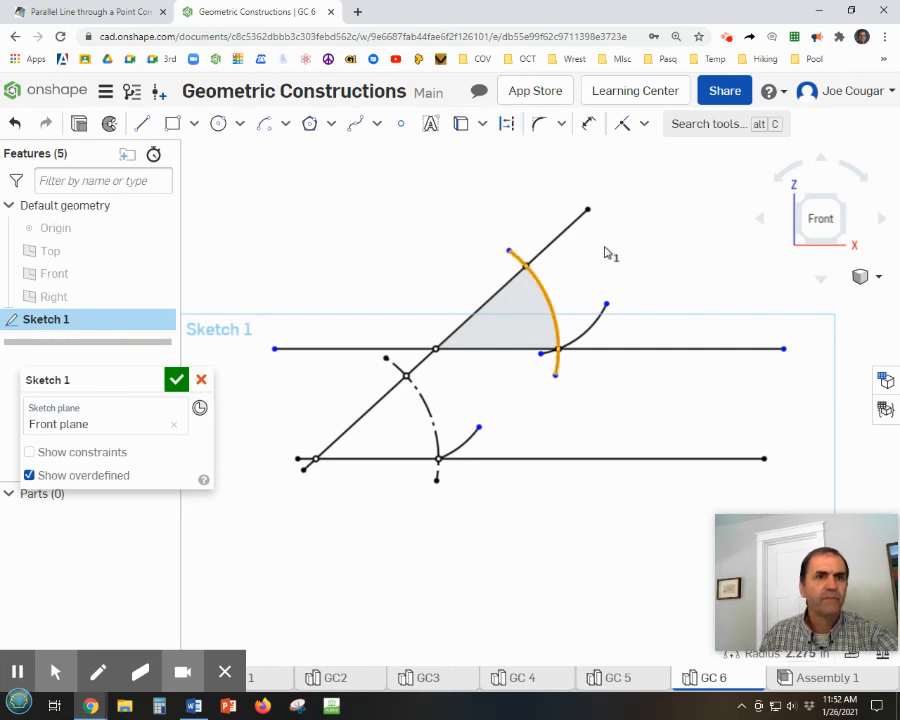
left_click(508, 125)
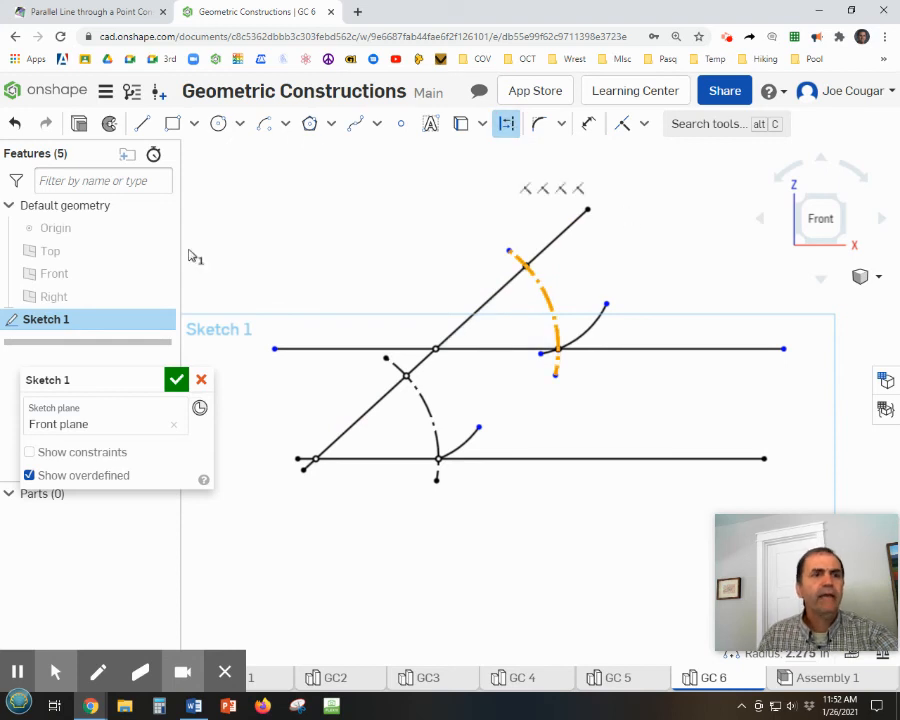
Add the author's name as sketch text above the construction and finish the sketch.
left_click(430, 123)
left_click_drag(281, 185, 477, 236)
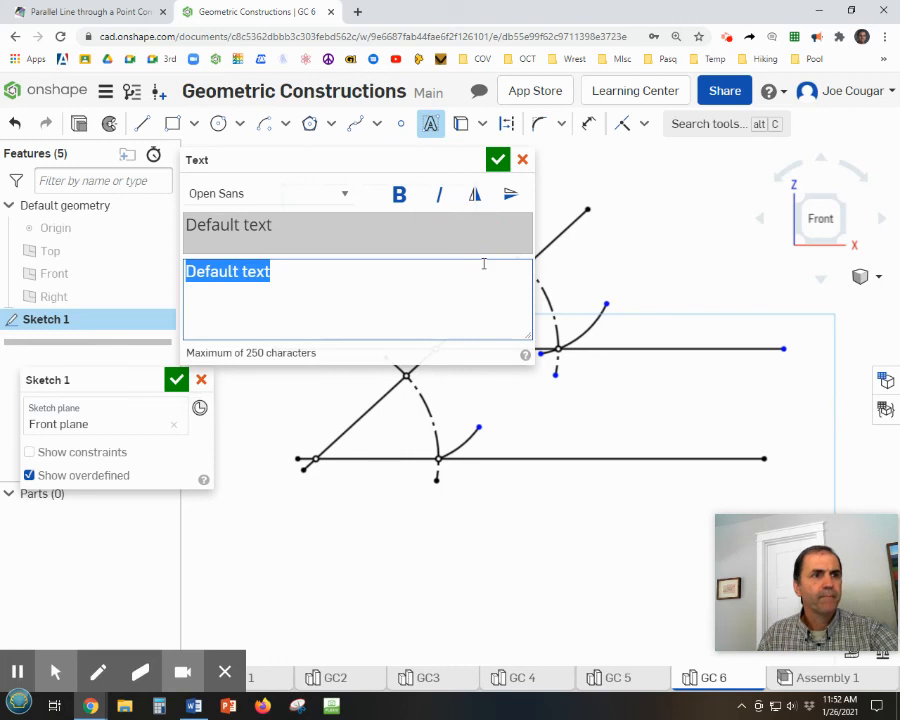
type("J Cougar")
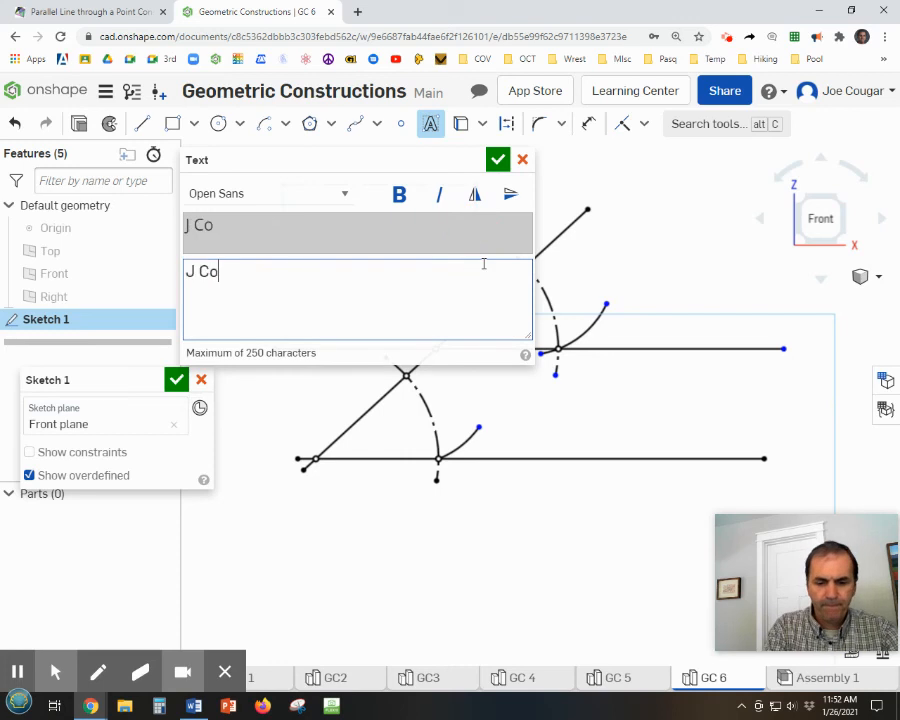
left_click(497, 161)
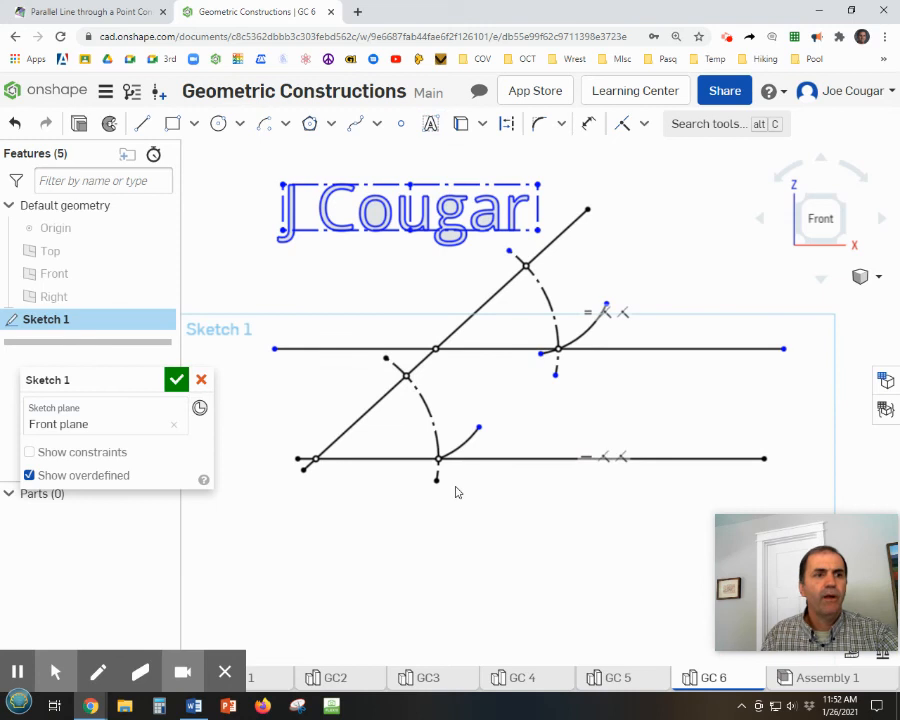
left_click(177, 380)
scroll(450, 520, "down", 2)
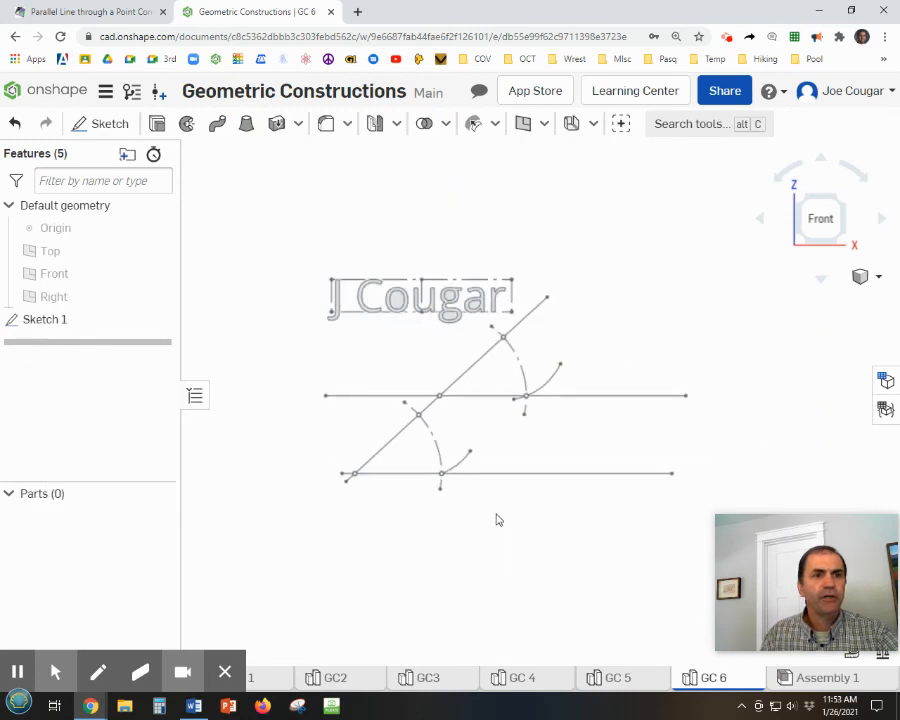
middle_click_drag(539, 546, 532, 470)
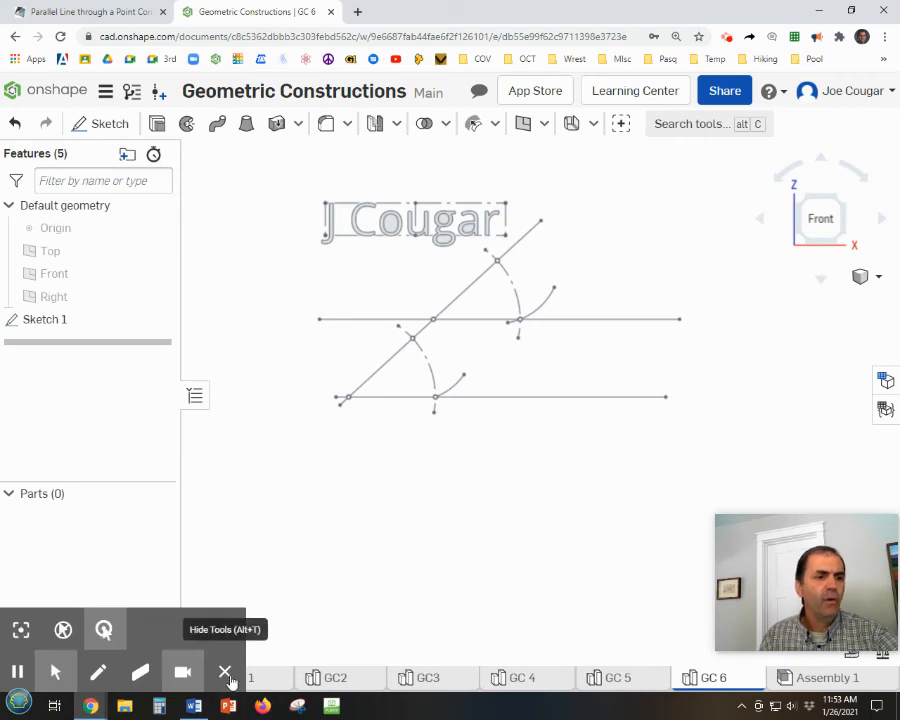
Create a new Part Studio and rename it GC 7.
left_click(227, 674)
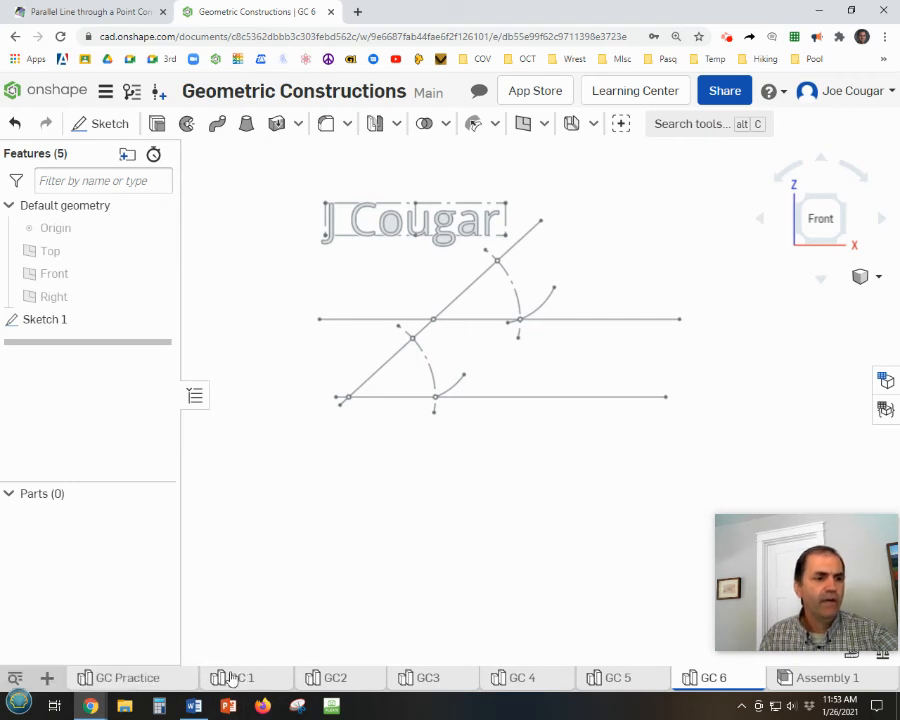
left_click(47, 678)
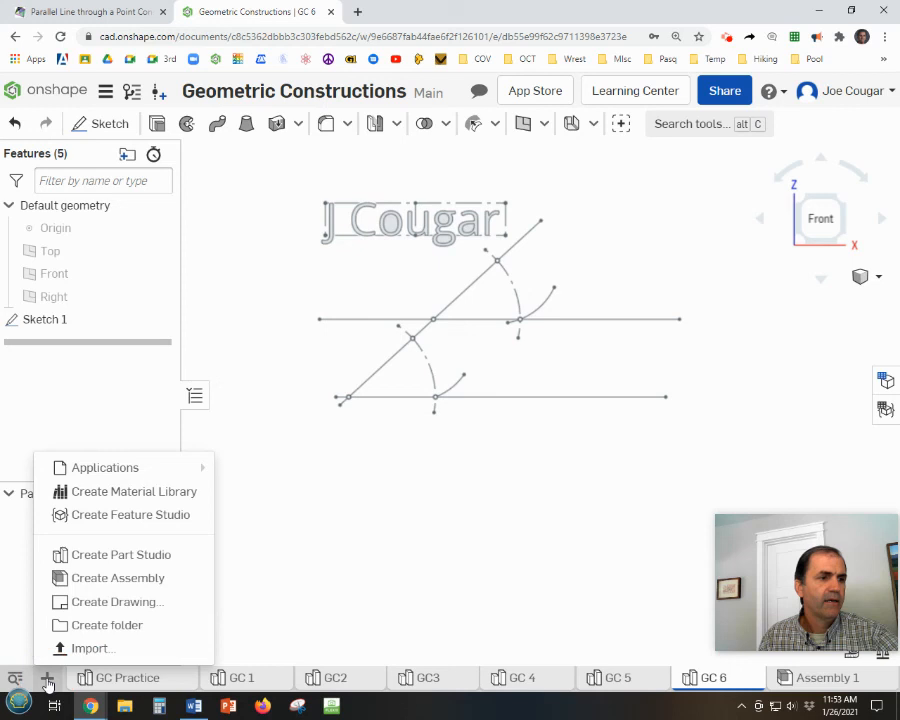
left_click(111, 556)
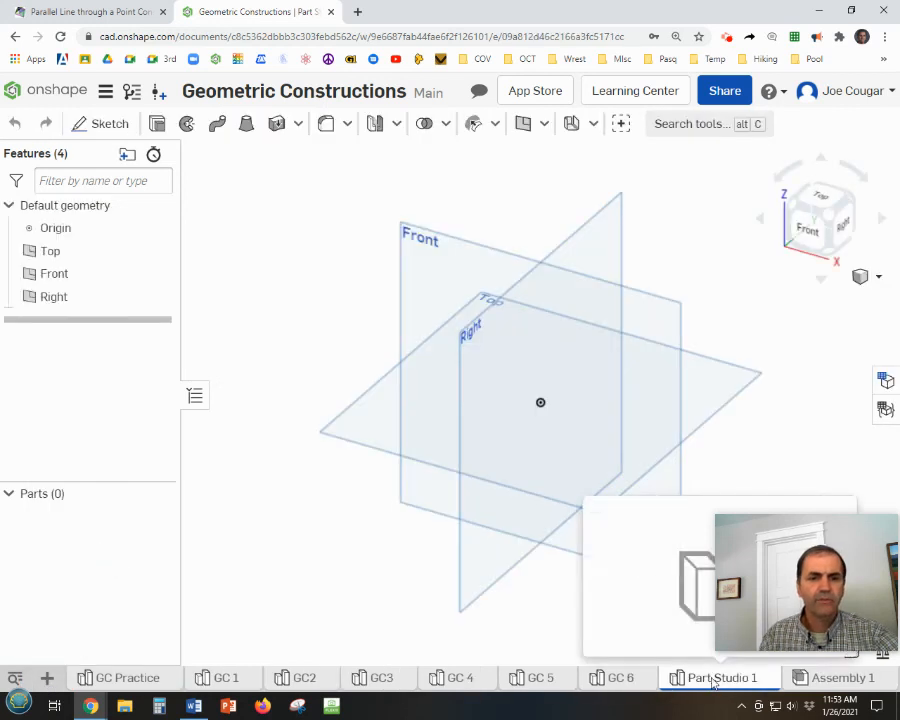
right_click(713, 682)
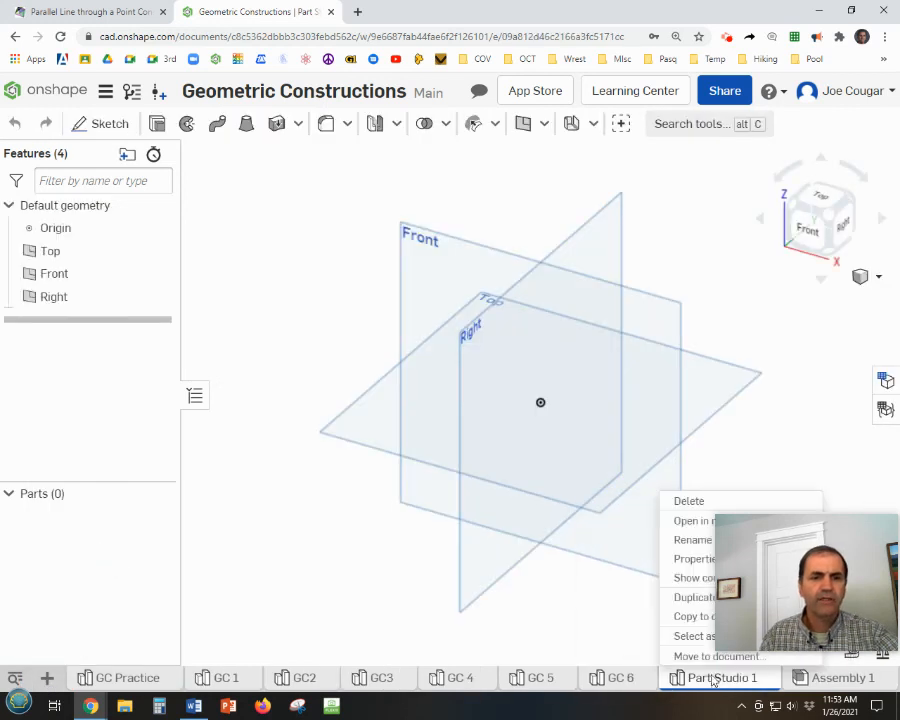
left_click(693, 540)
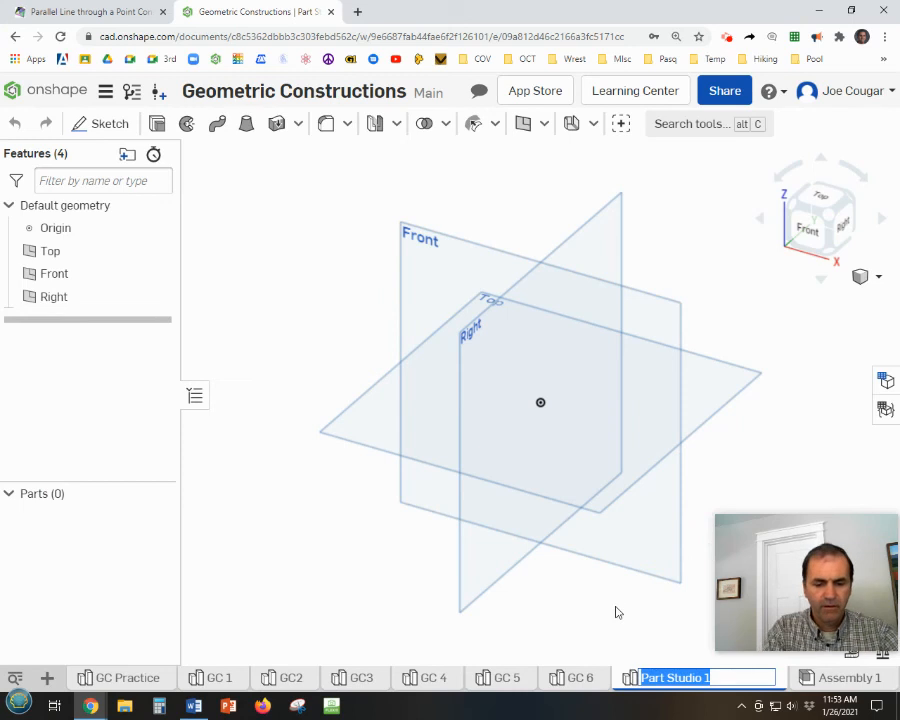
type("GC 7")
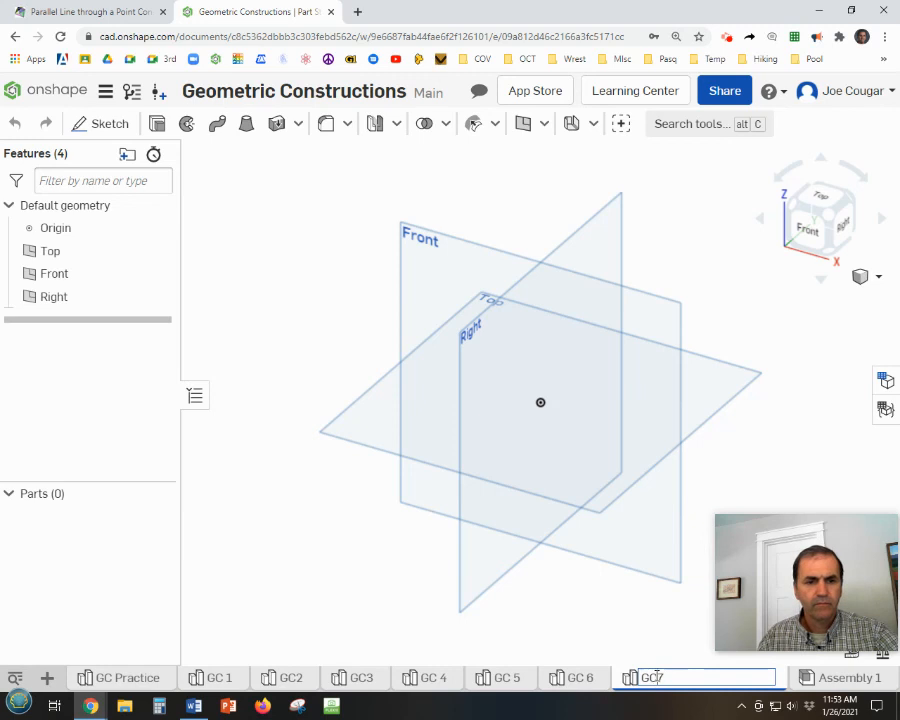
key("Return")
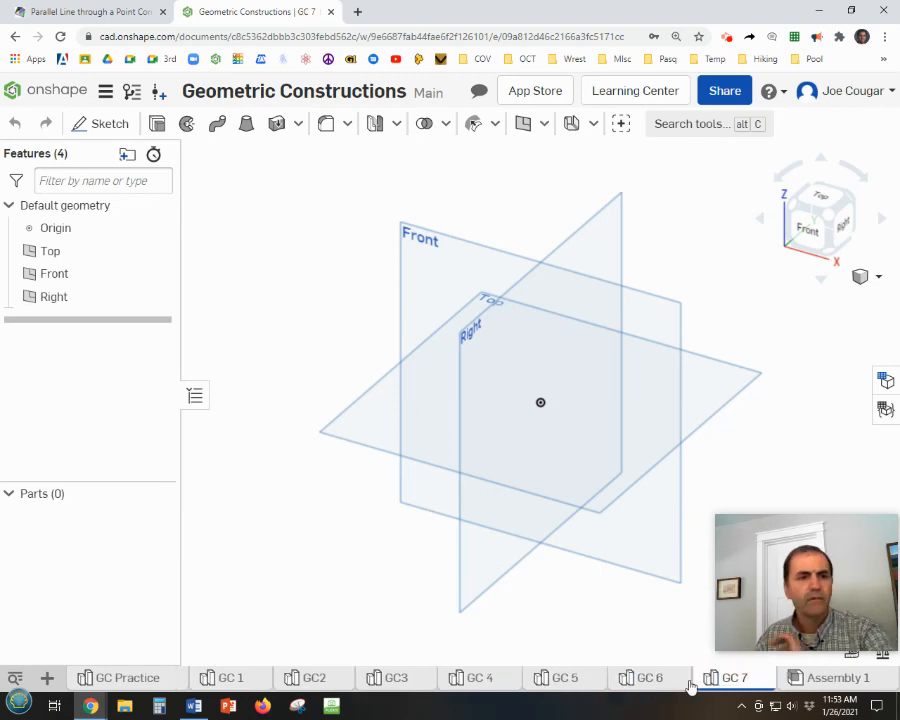
Start a sketch on the Front plane viewed straight on, and hide the default planes and the origin.
right_click(453, 238)
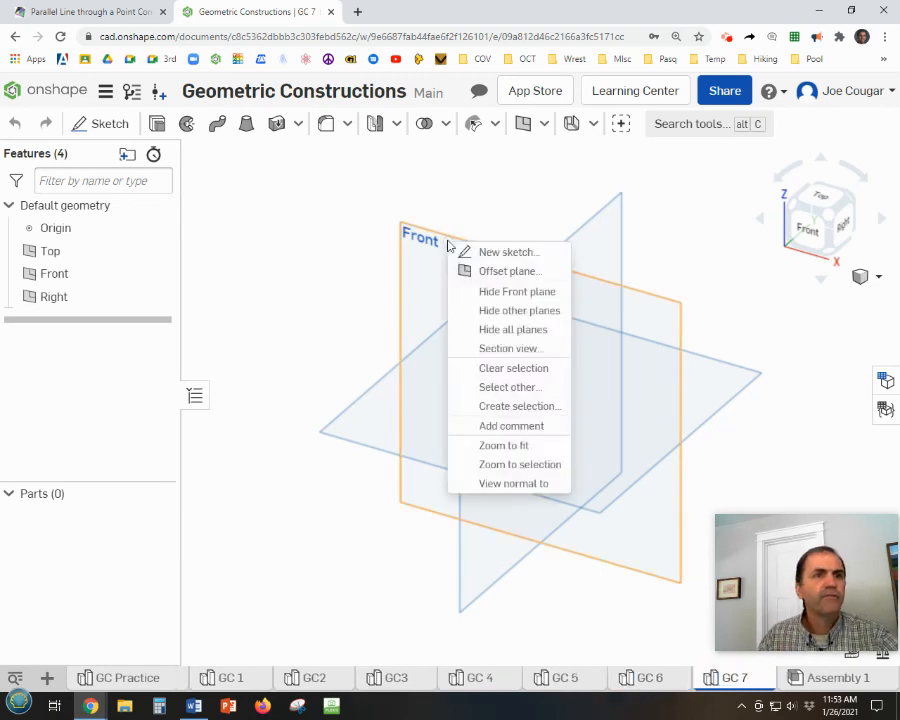
left_click(474, 252)
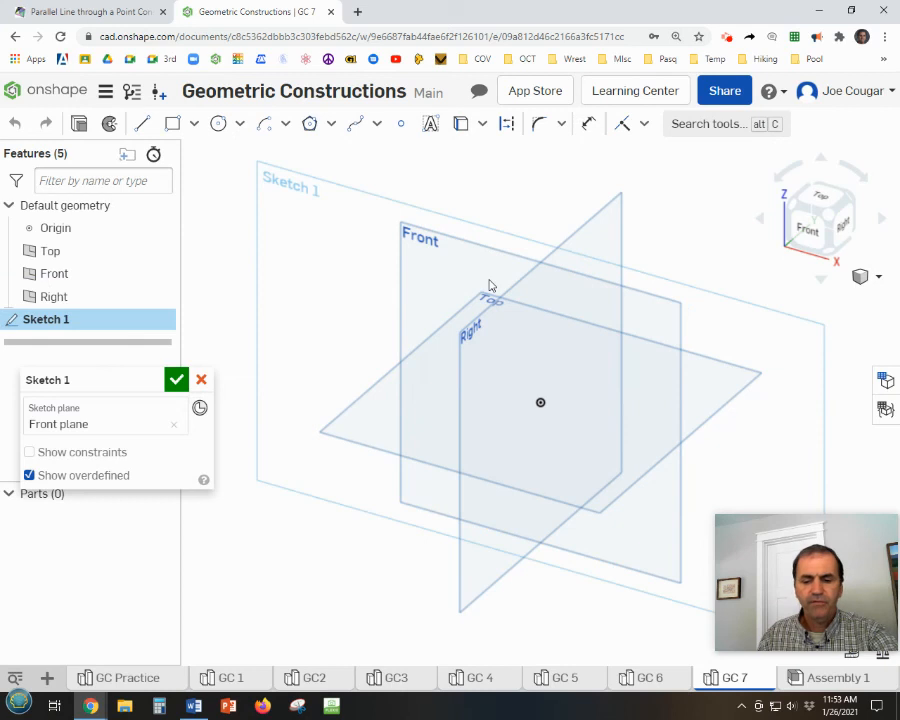
key("p")
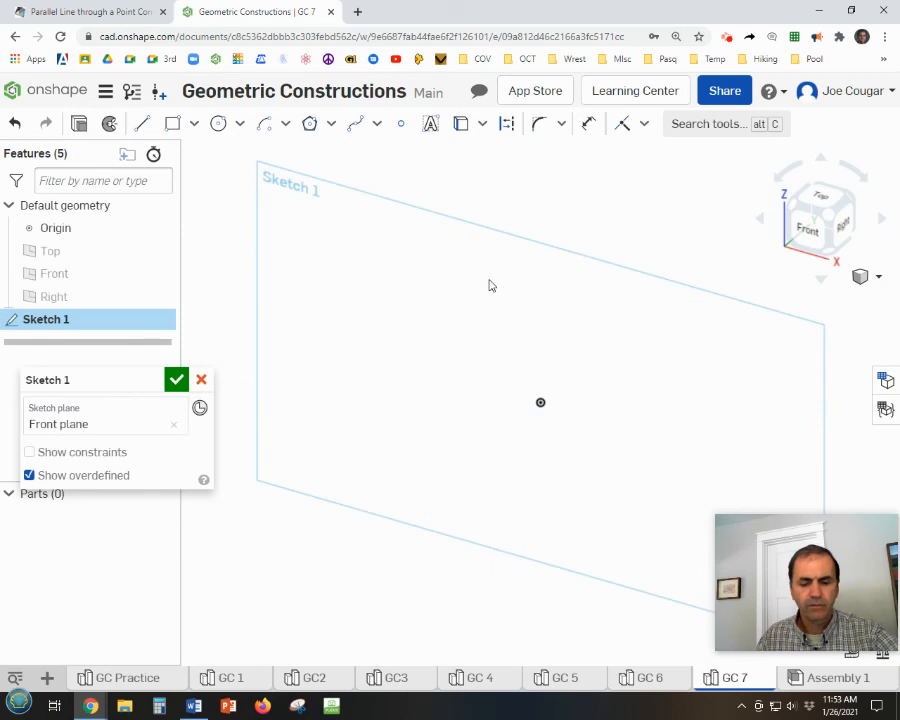
key("n")
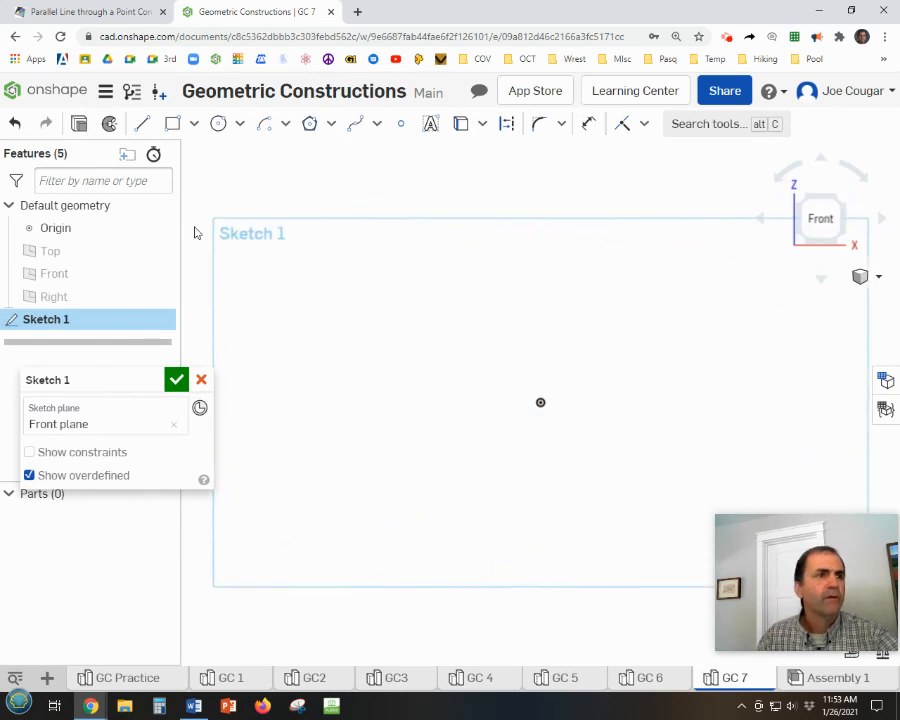
left_click(157, 229)
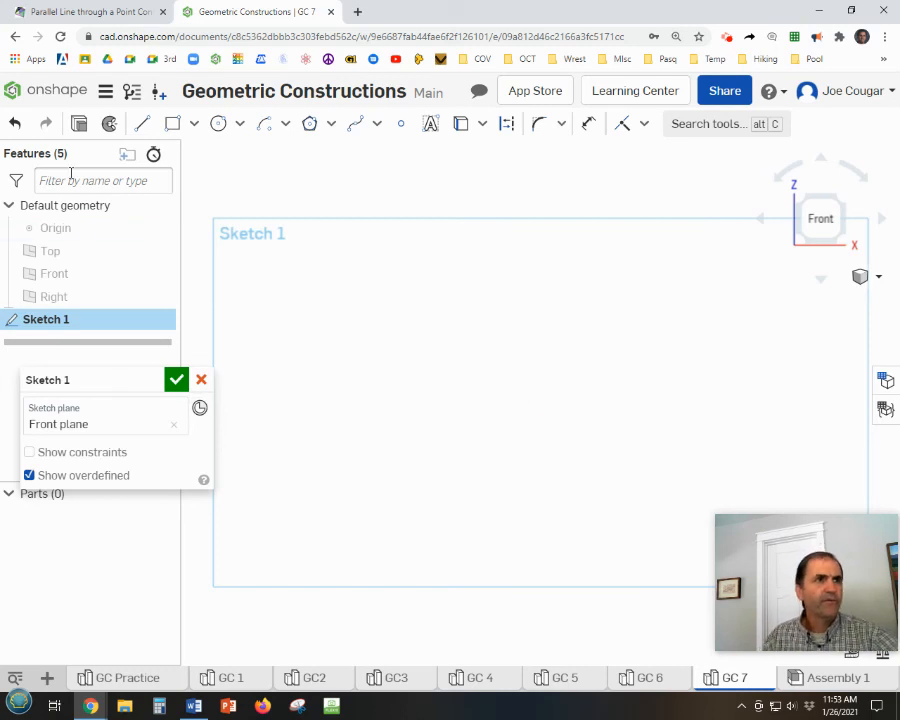
Sketch two lines forming an acute angle from a shared left vertex, the steeper one about 2.82 in long.
left_click(142, 123)
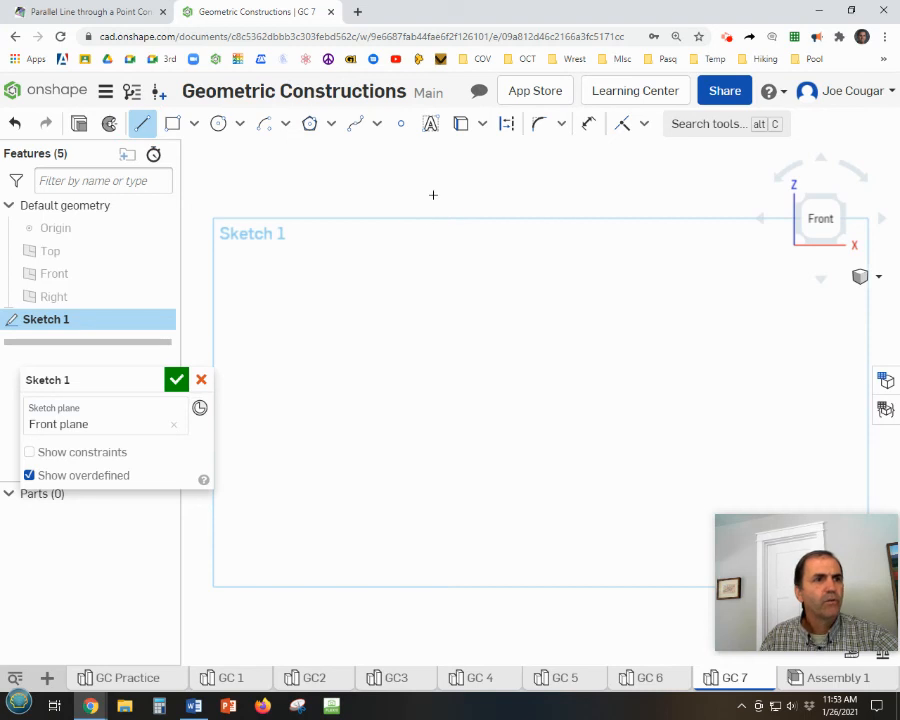
mouse_move(433, 195)
left_mouse_down()
mouse_move(324, 300)
mouse_move(335, 310)
left_mouse_up()
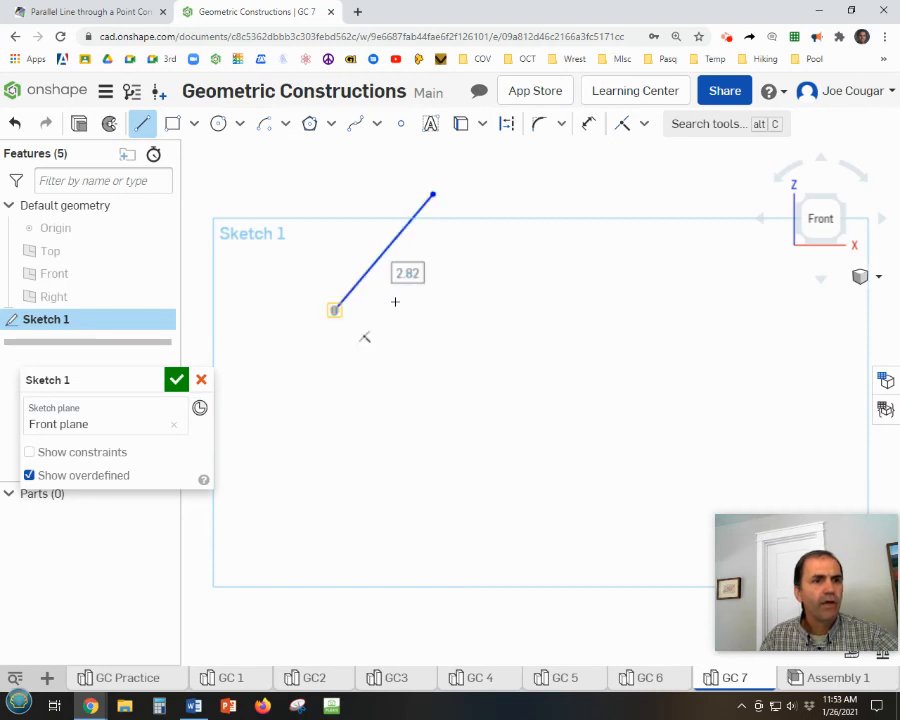
left_click(335, 310)
left_click(502, 267)
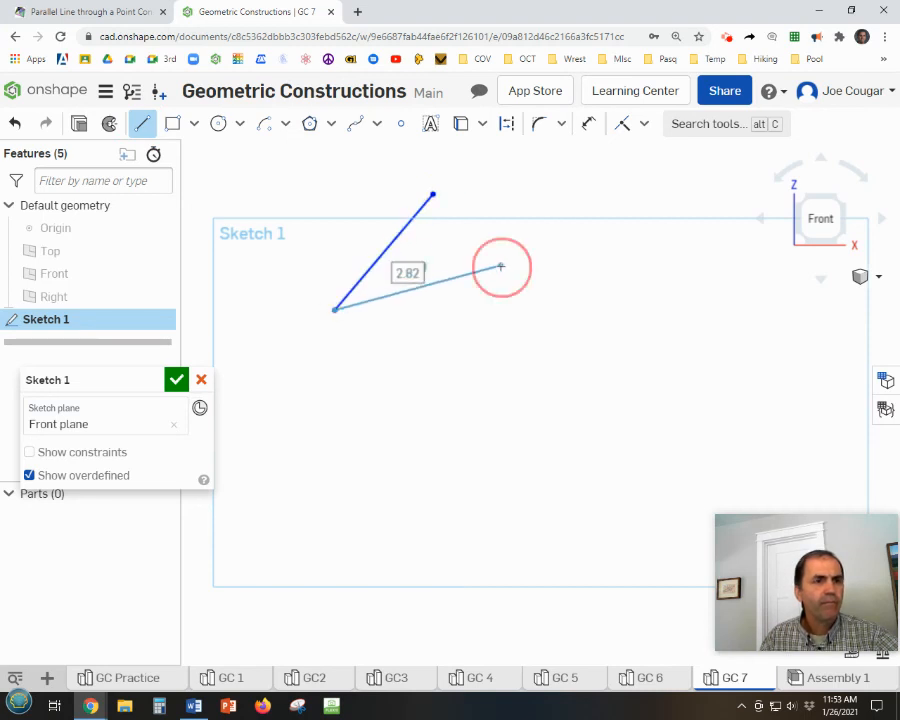
key("Escape")
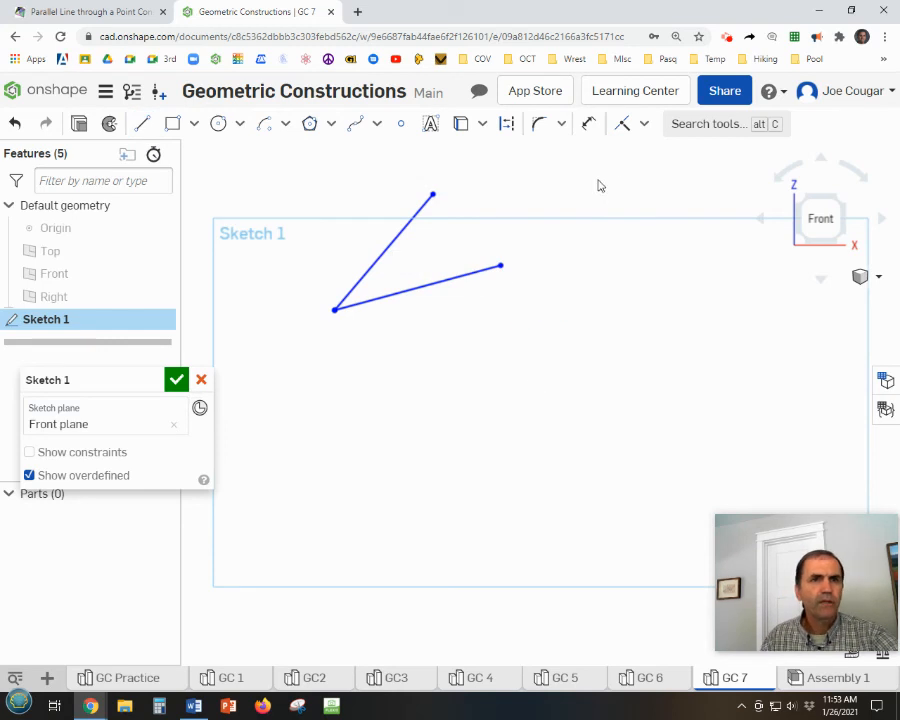
Apply the Fix constraint to the vertex and both outer endpoints of the angle.
left_click(643, 127)
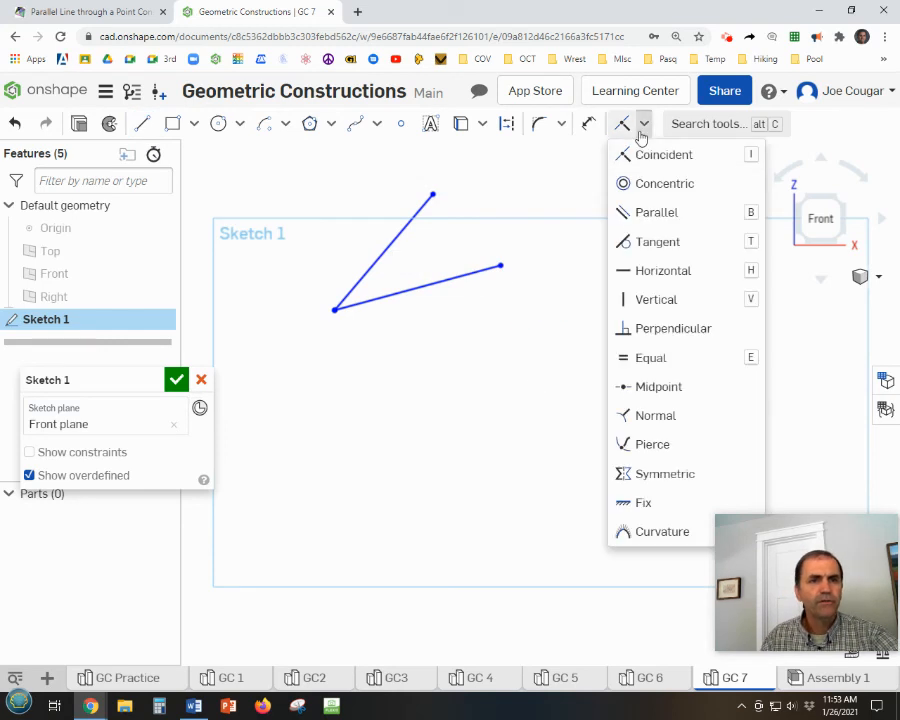
left_click(630, 505)
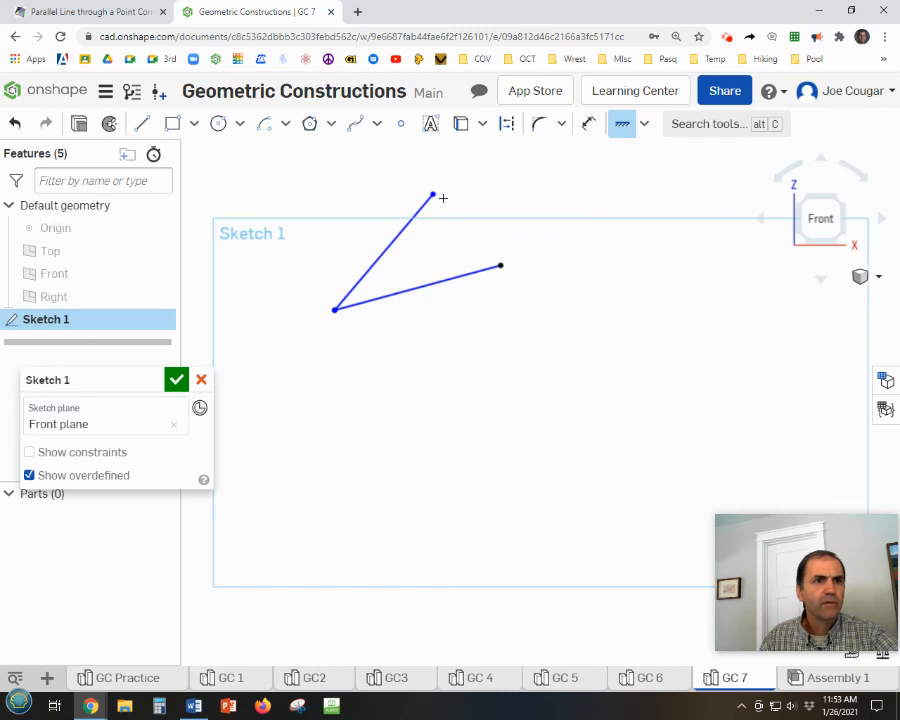
left_click(431, 192)
left_click(335, 309)
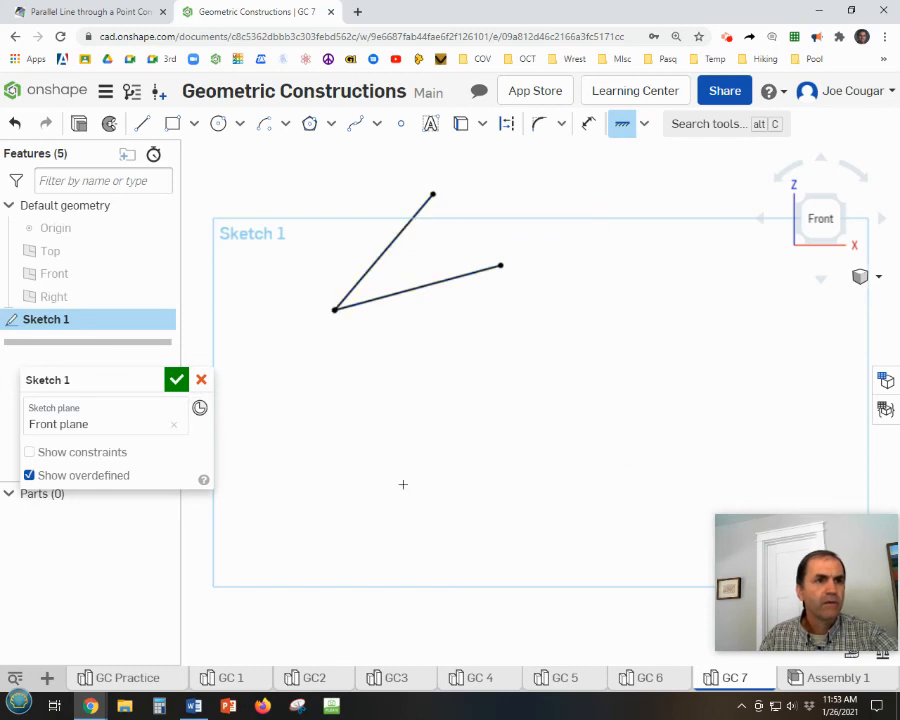
Switch to the Math is Fun site and open the Same (Congruent) Angle construction from its geometric constructions list.
left_click(86, 11)
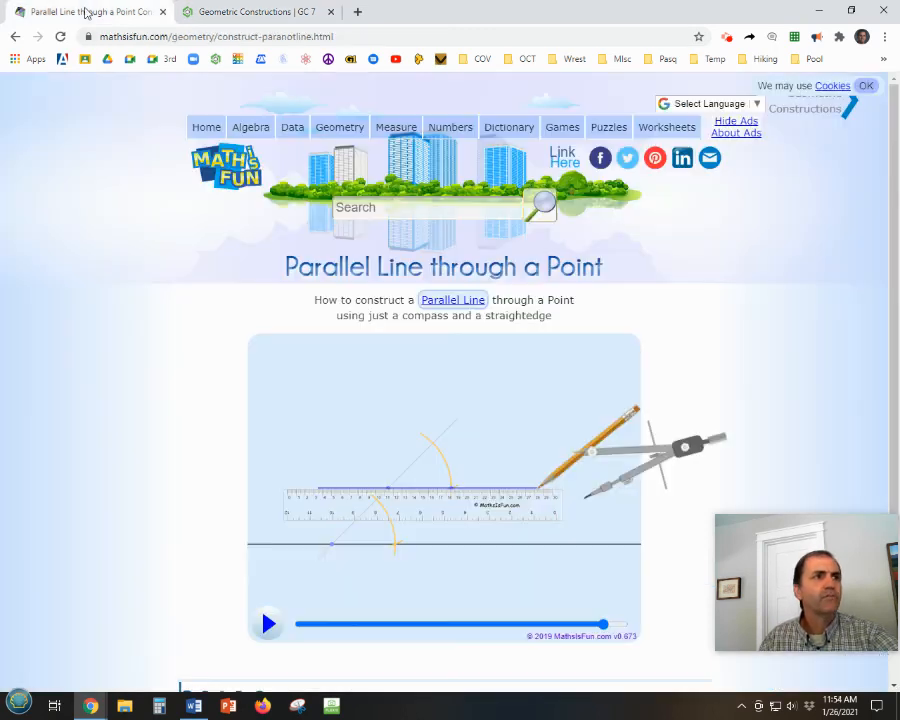
left_click(15, 37)
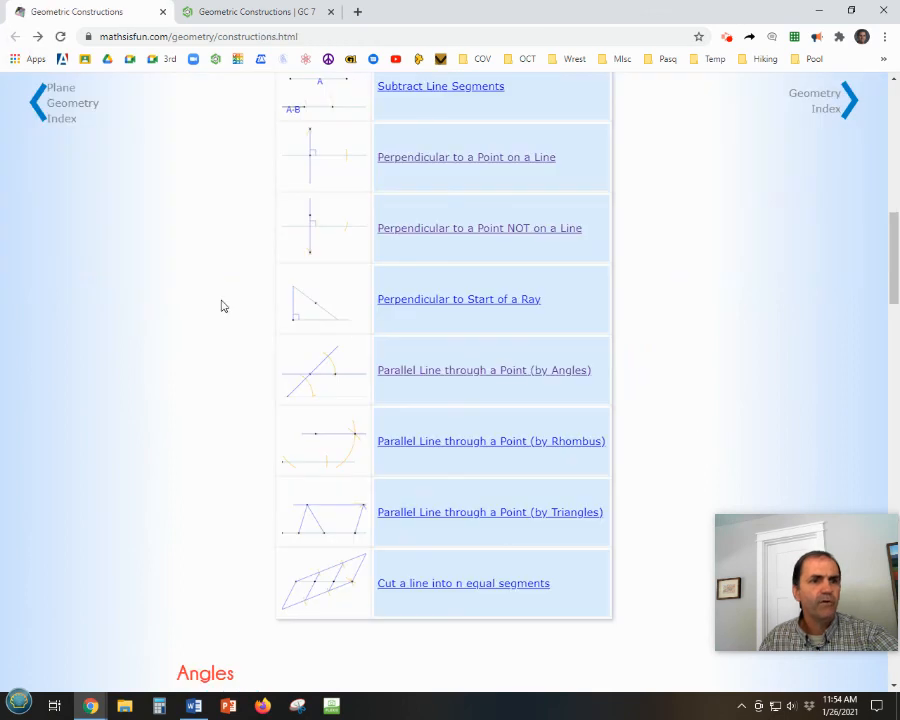
scroll(478, 399, "down", 2)
scroll(475, 399, "down", 3)
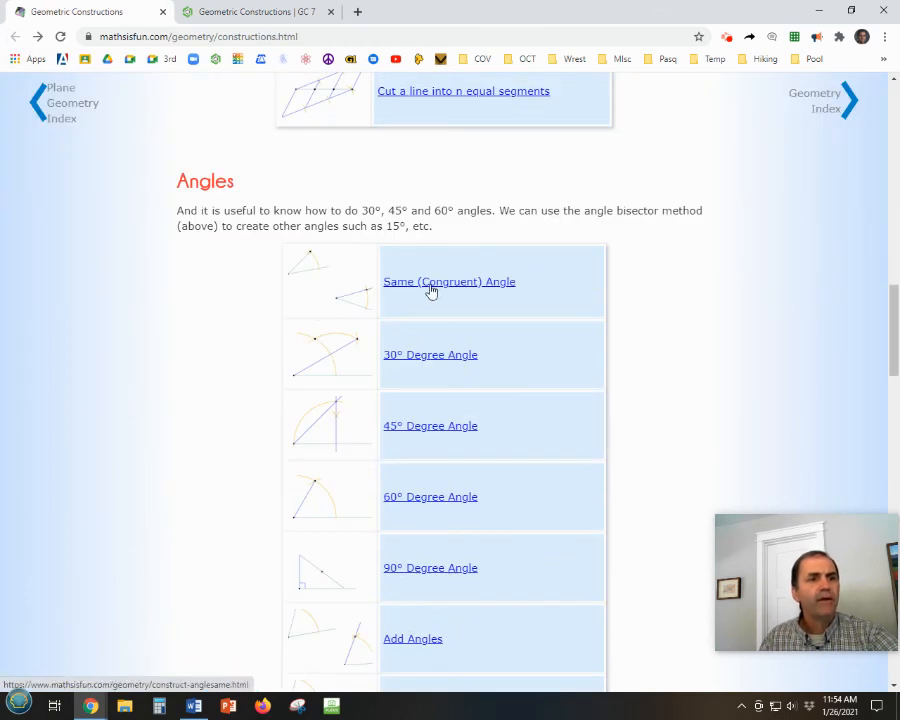
left_click(436, 284)
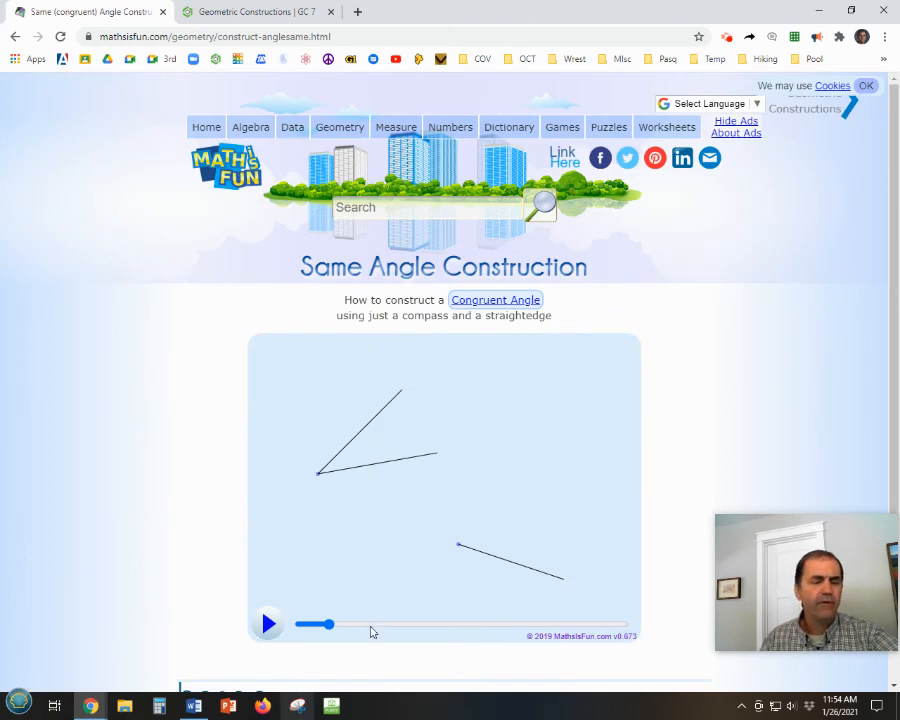
Back in Onshape, sketch a separate downward-sloping line about 3.37 in long below and right of the angle, and fix its endpoints.
left_click(263, 14)
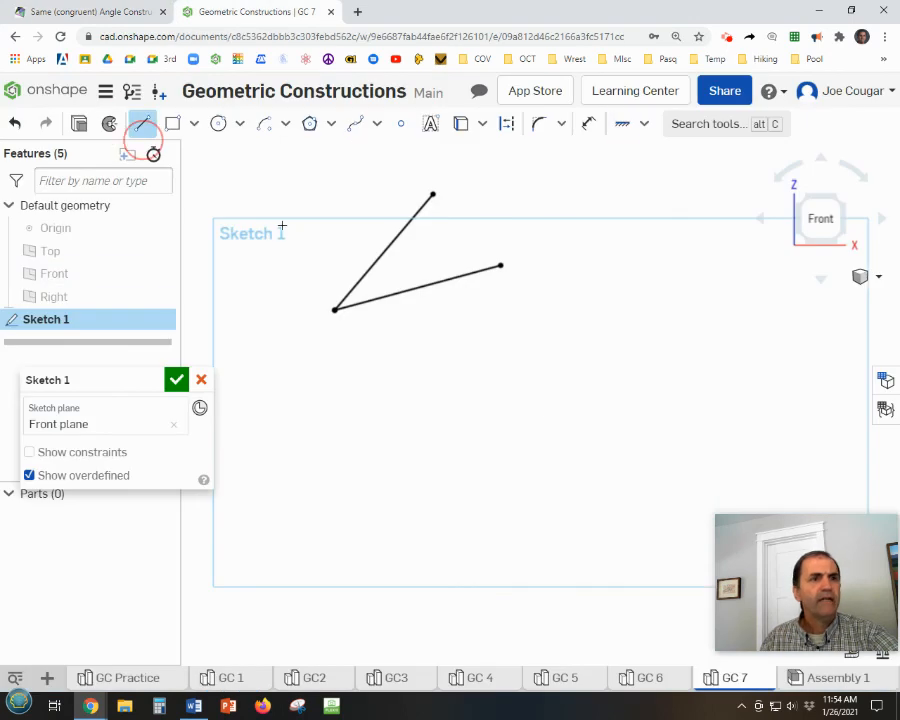
left_click(142, 123)
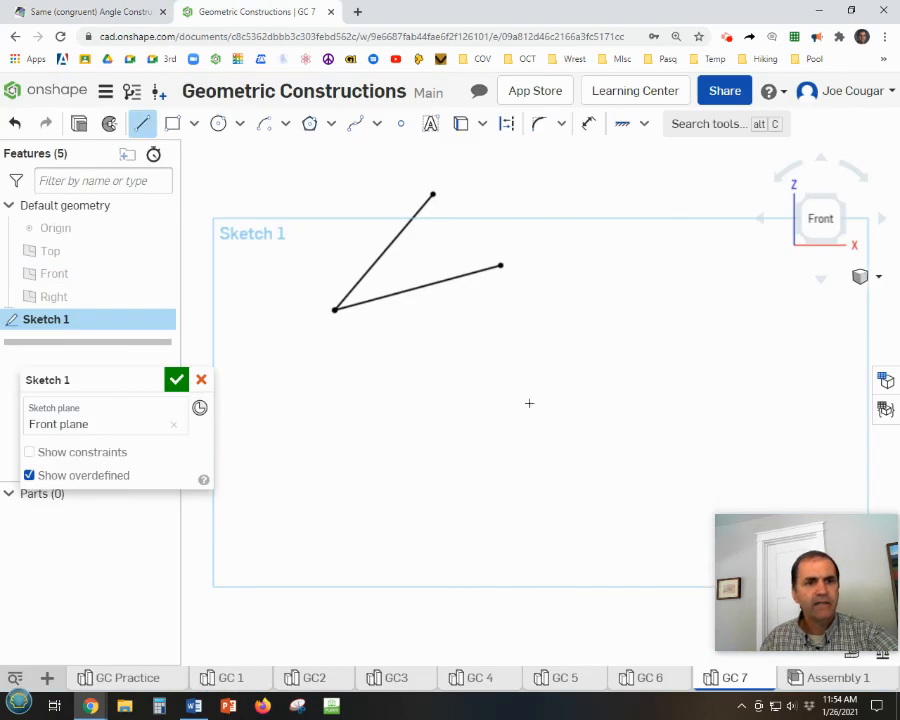
left_click(581, 402)
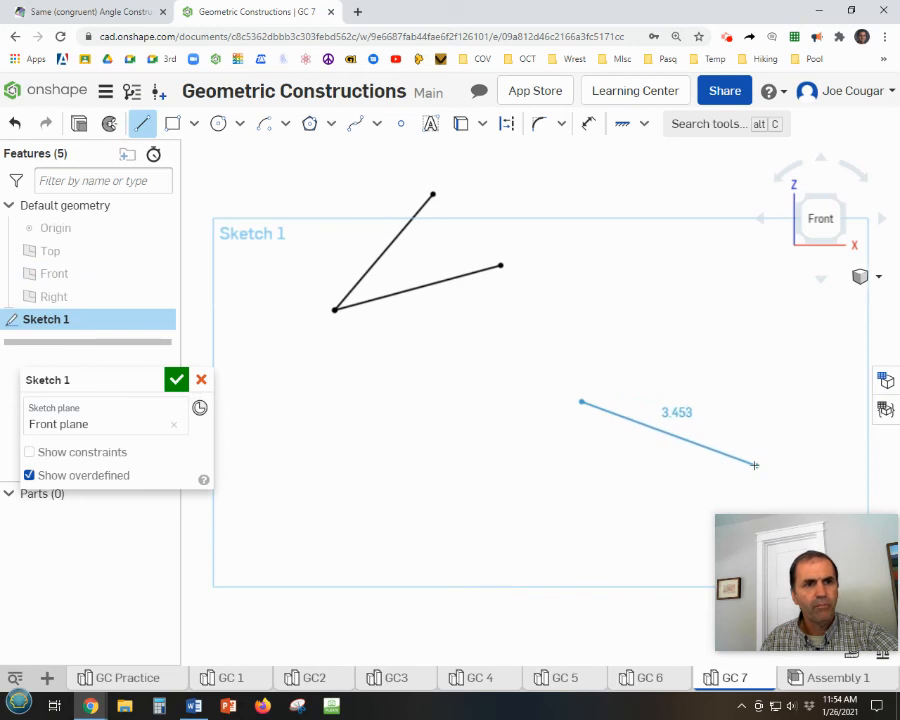
left_click(752, 462)
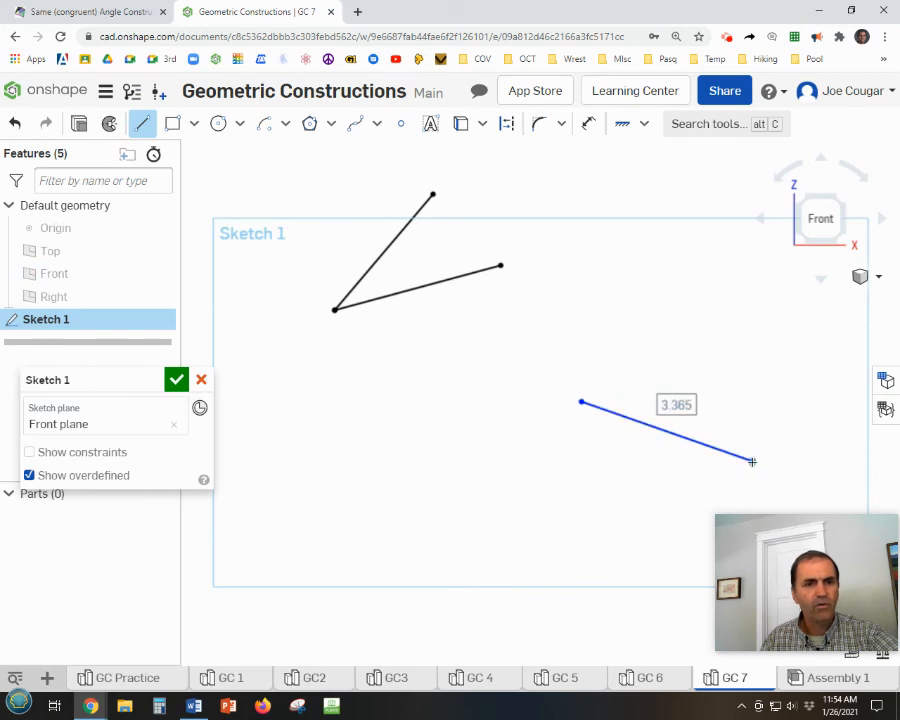
key("Escape")
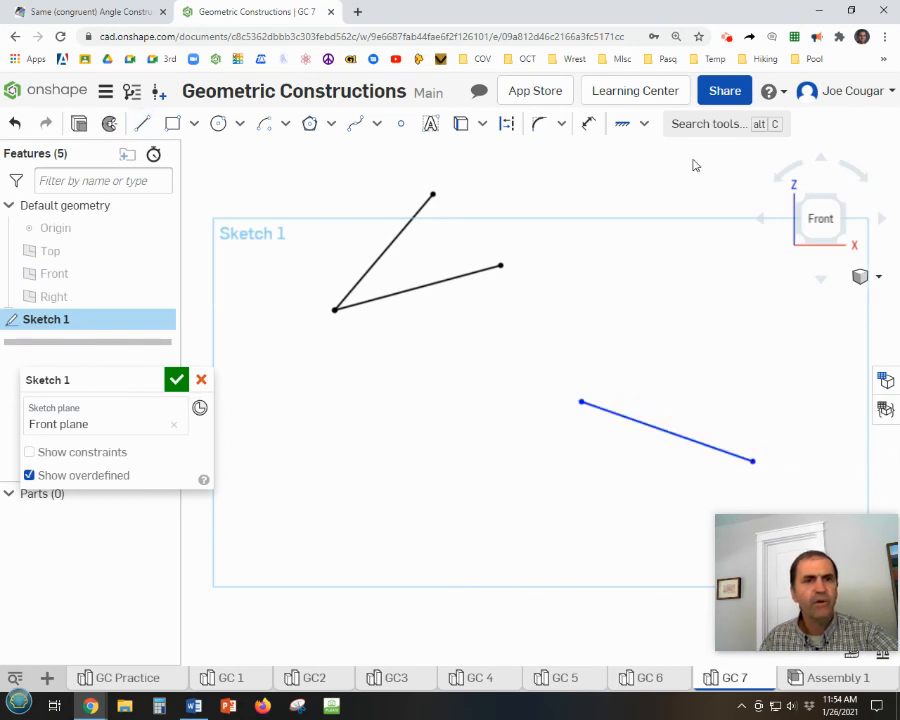
left_click(619, 127)
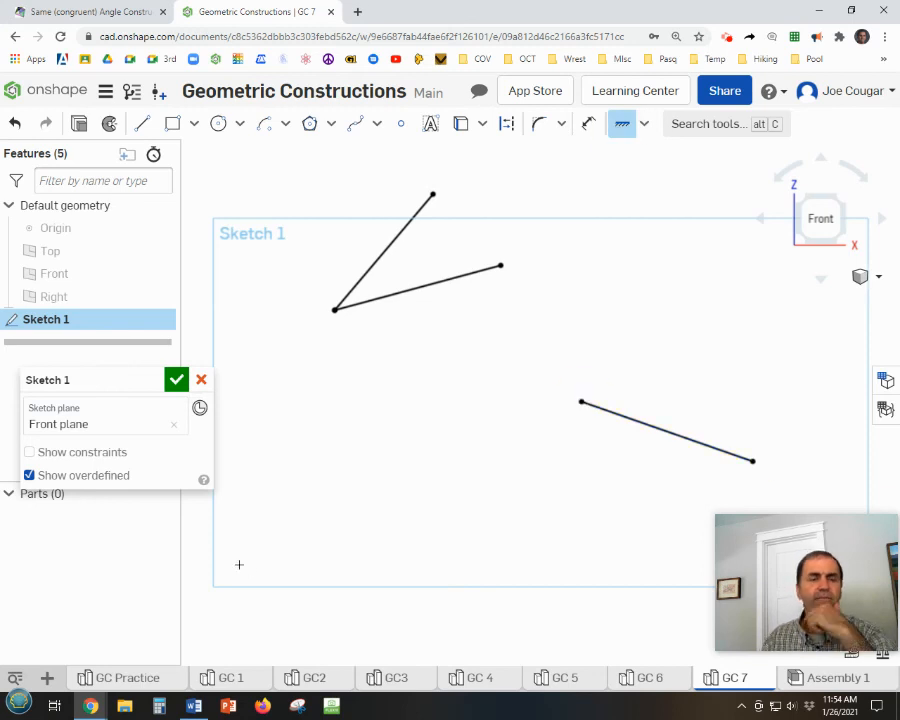
Switch to the Math is Fun page and play the same-angle animation past the two equal compass arcs, then pause it.
left_click(70, 11)
left_click(278, 632)
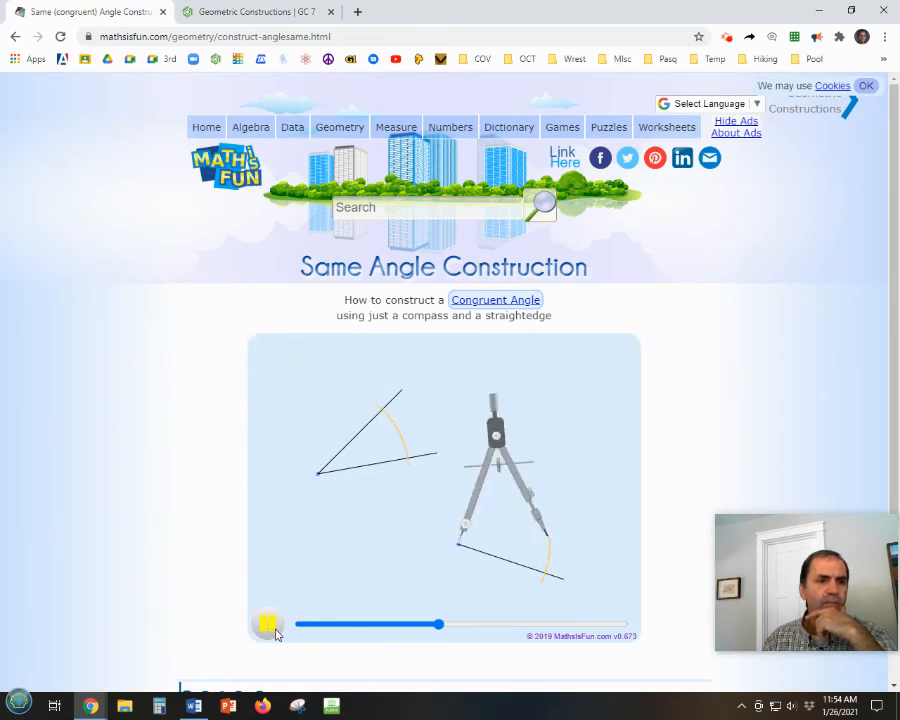
left_click(268, 626)
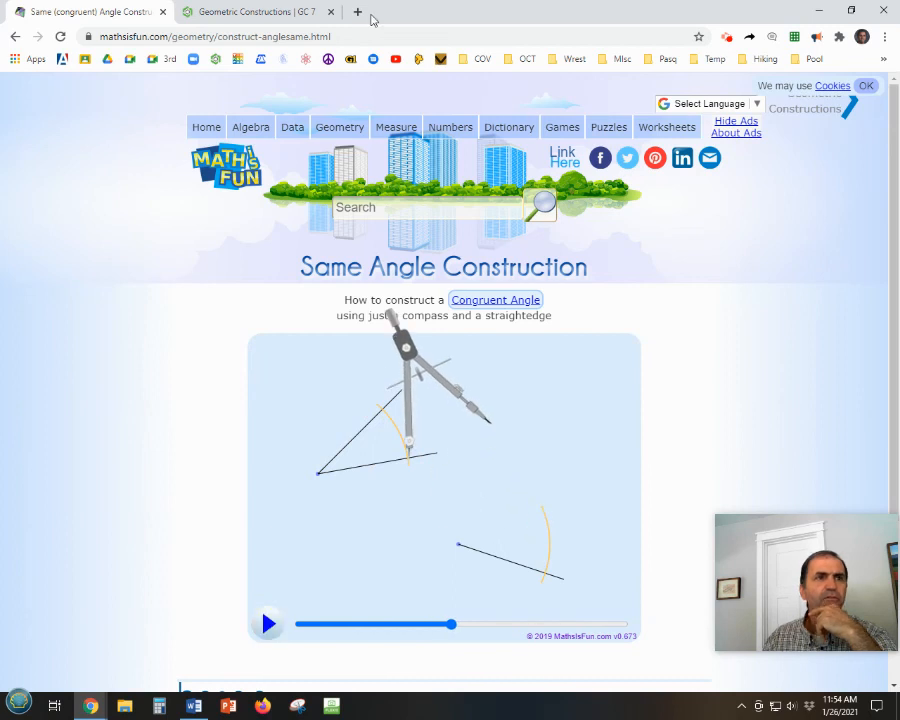
Back in Onshape, sketch a center-point arc of about 2.42 in radius around the angle's vertex, crossing both legs.
left_click(277, 12)
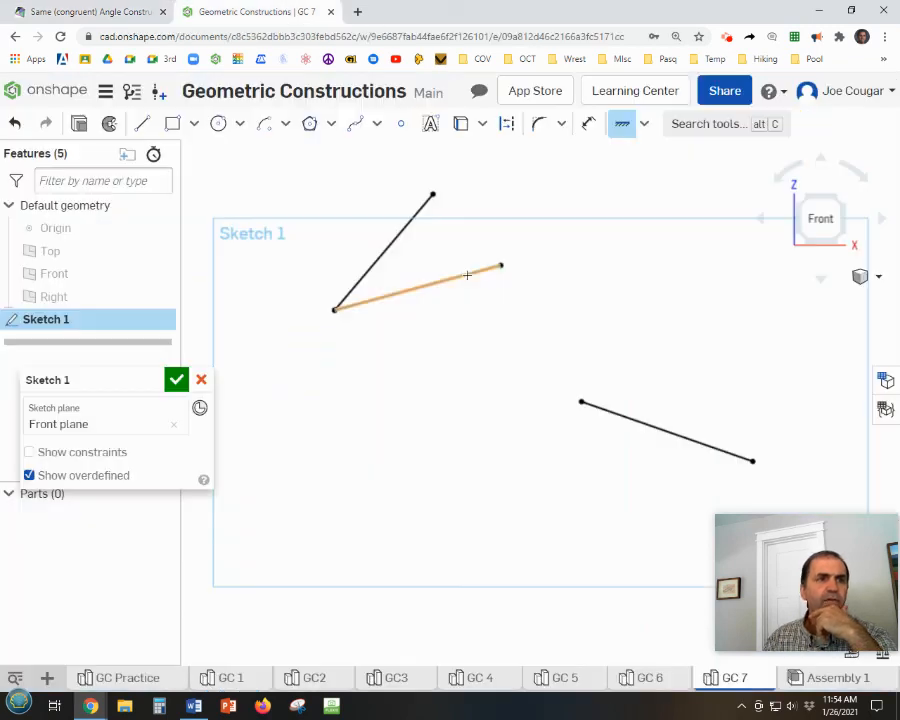
left_click(264, 124)
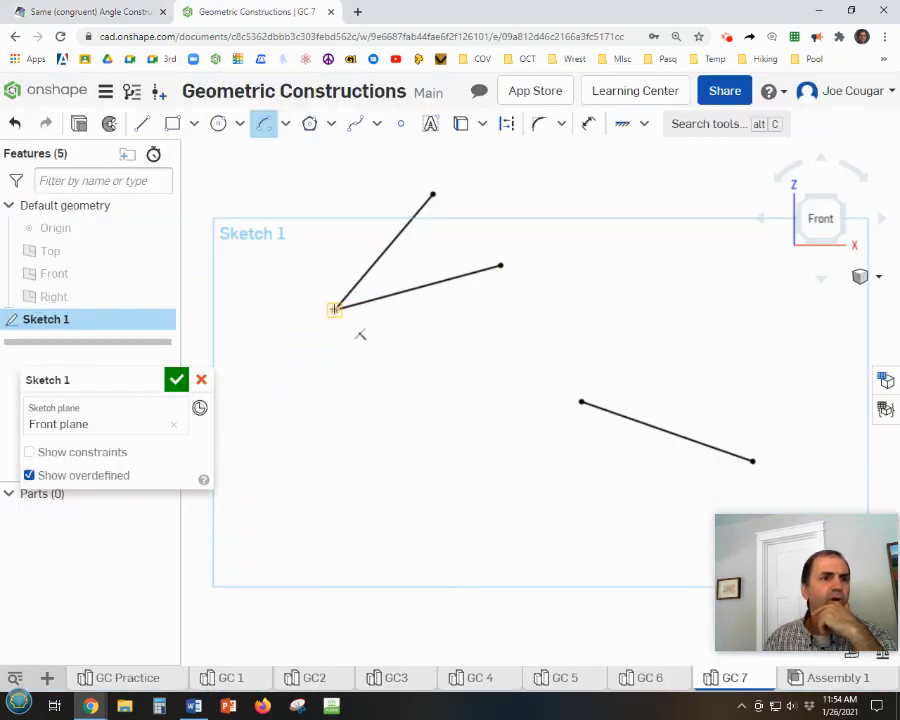
left_click(334, 309)
left_click(464, 296)
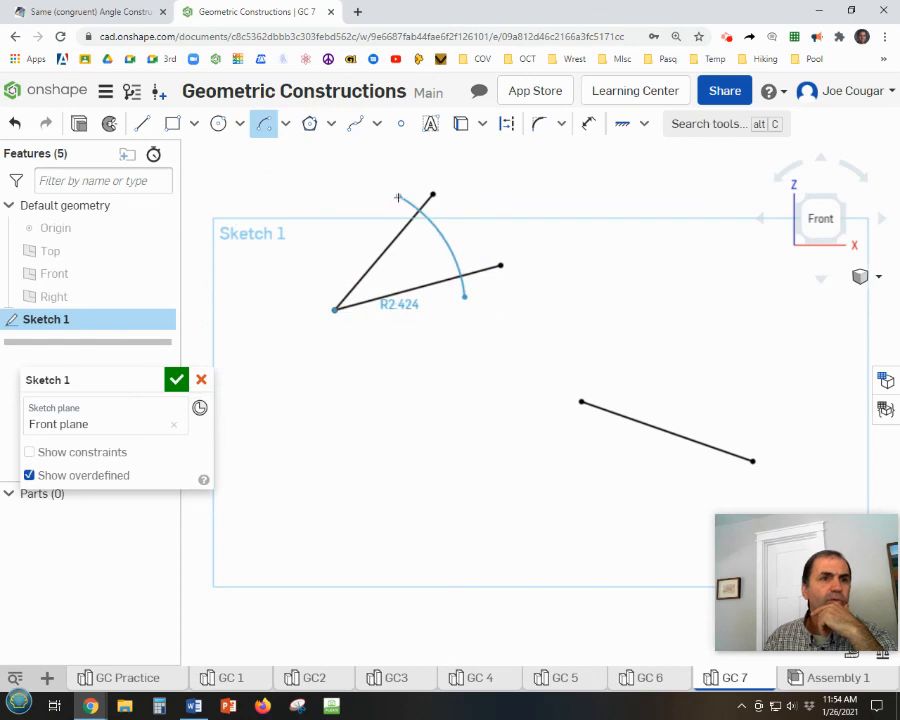
left_click(388, 193)
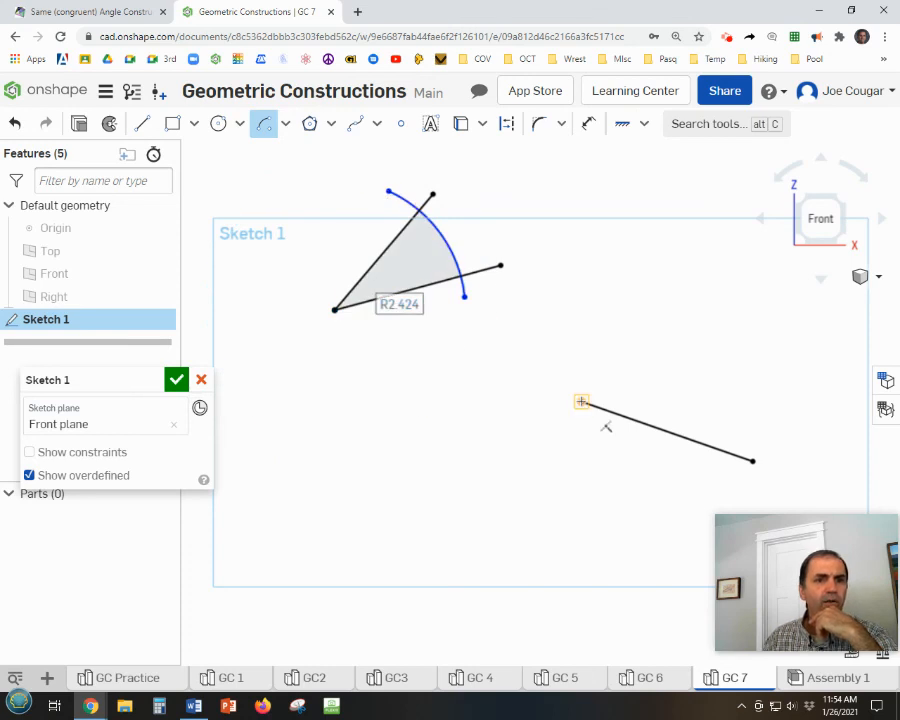
Sketch an arc of about 2.78 in radius centered on the separate line's left endpoint, crossing that line and extending above it.
left_click(581, 401)
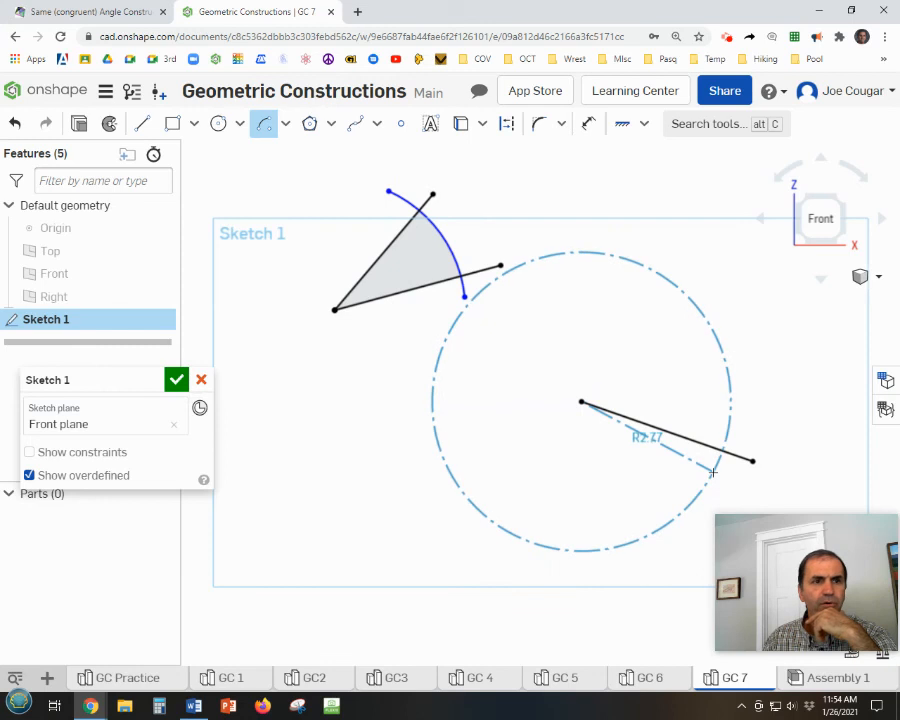
left_click(713, 471)
left_click(687, 335)
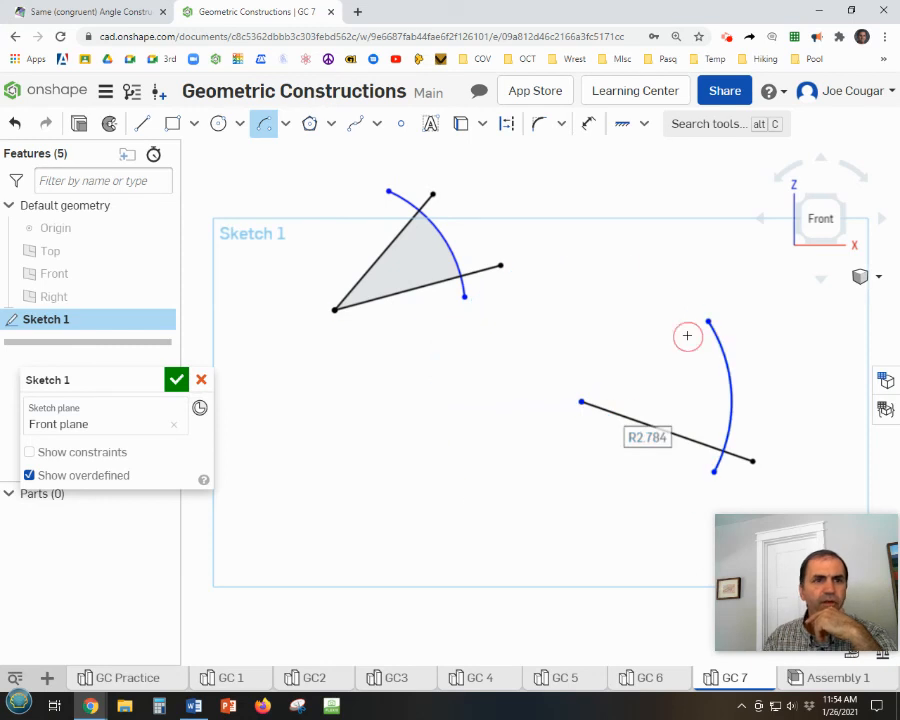
key("Escape")
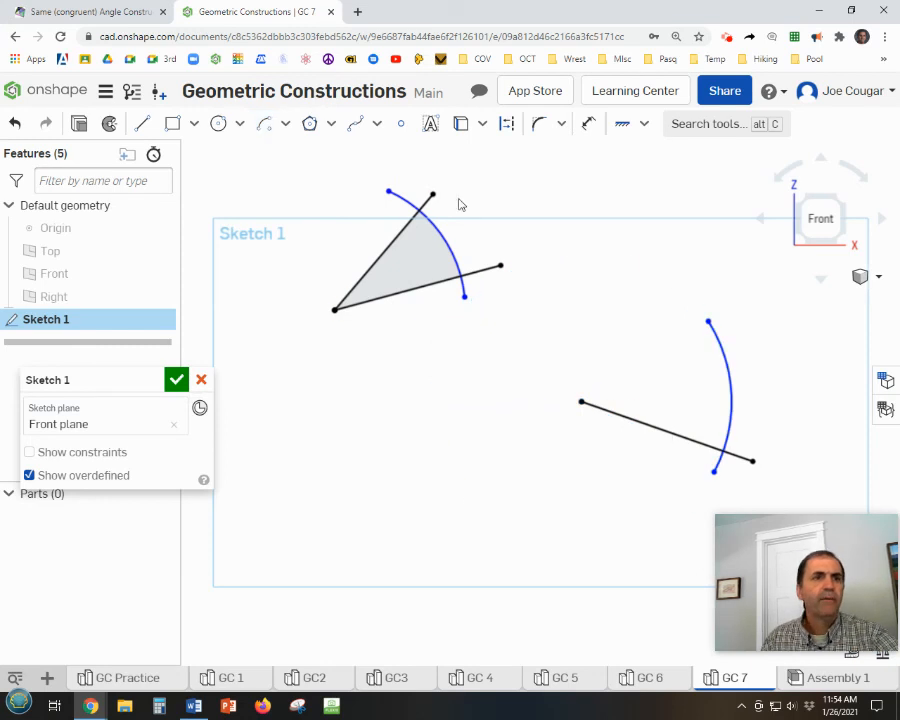
Convert both arcs to construction geometry.
left_click(445, 240)
left_click(503, 133)
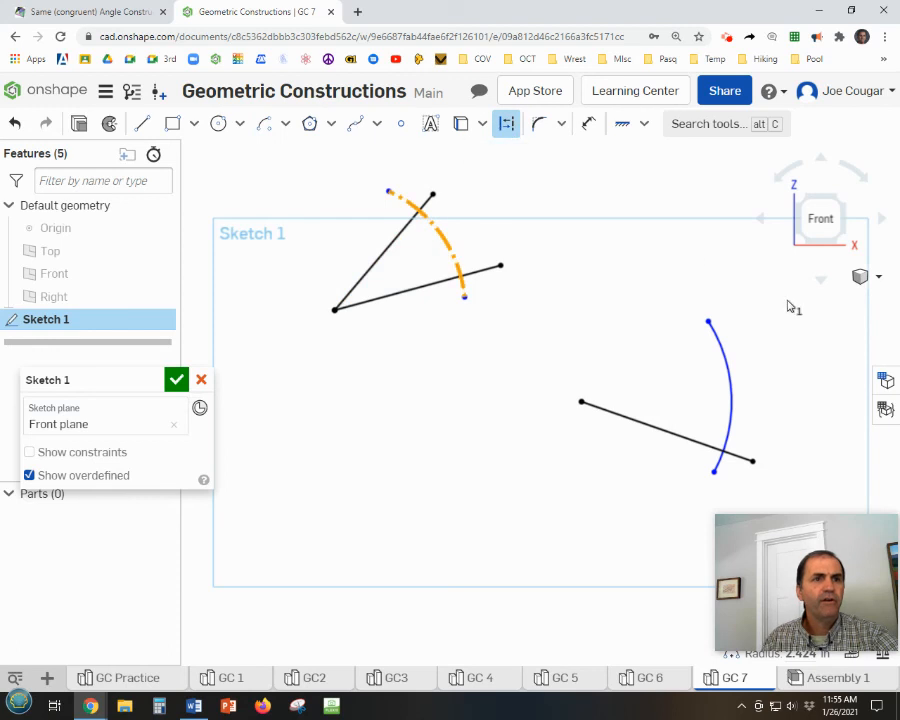
left_click(732, 378)
left_click(508, 124)
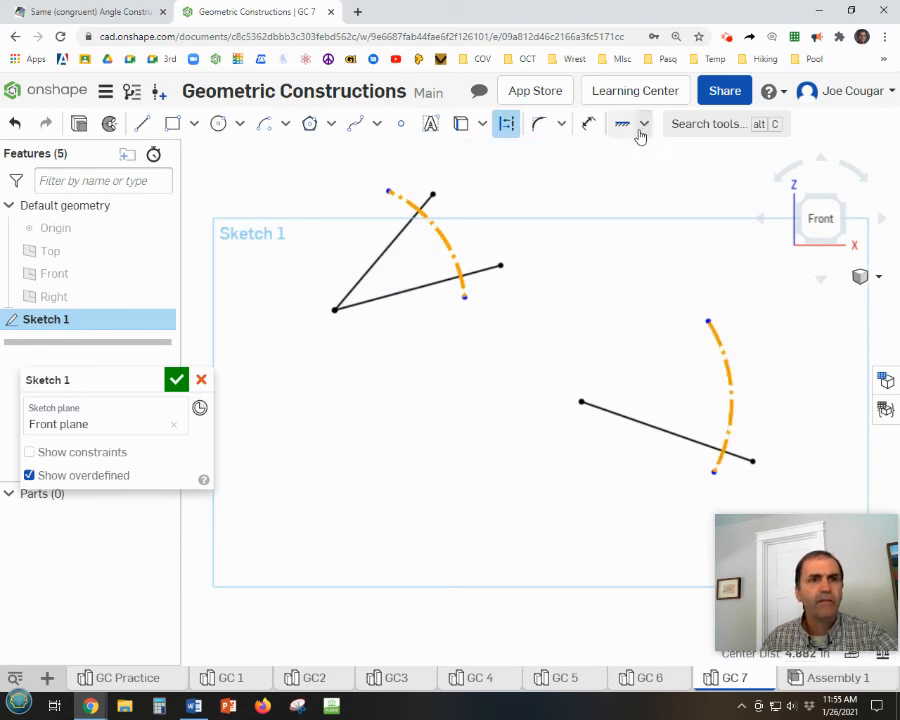
Apply an Equal constraint between the two construction arcs so their radii match.
left_click(643, 124)
left_click(645, 358)
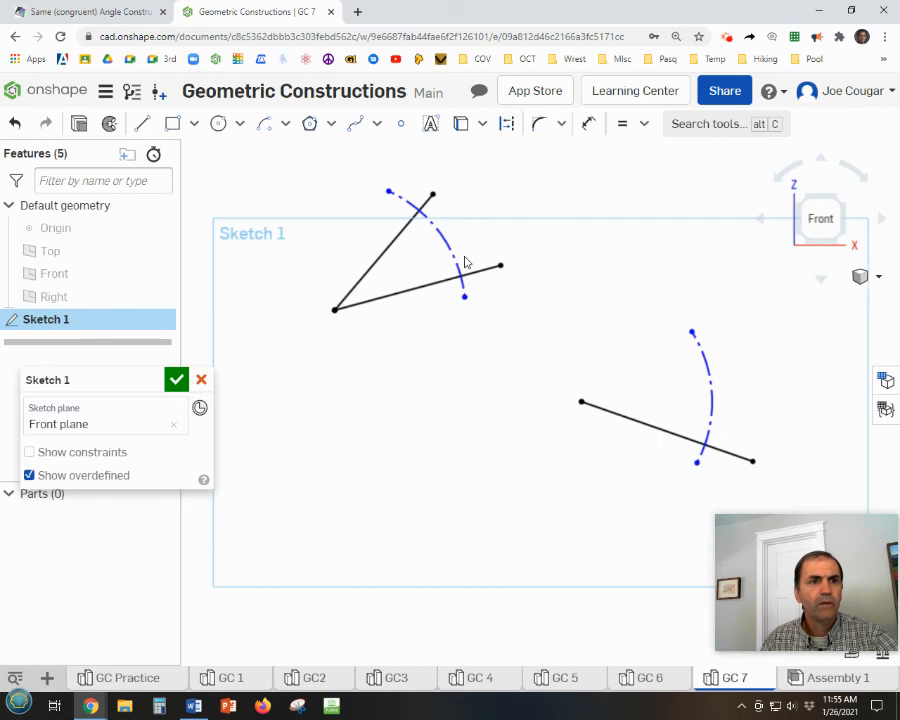
left_click(452, 256)
left_click(711, 382)
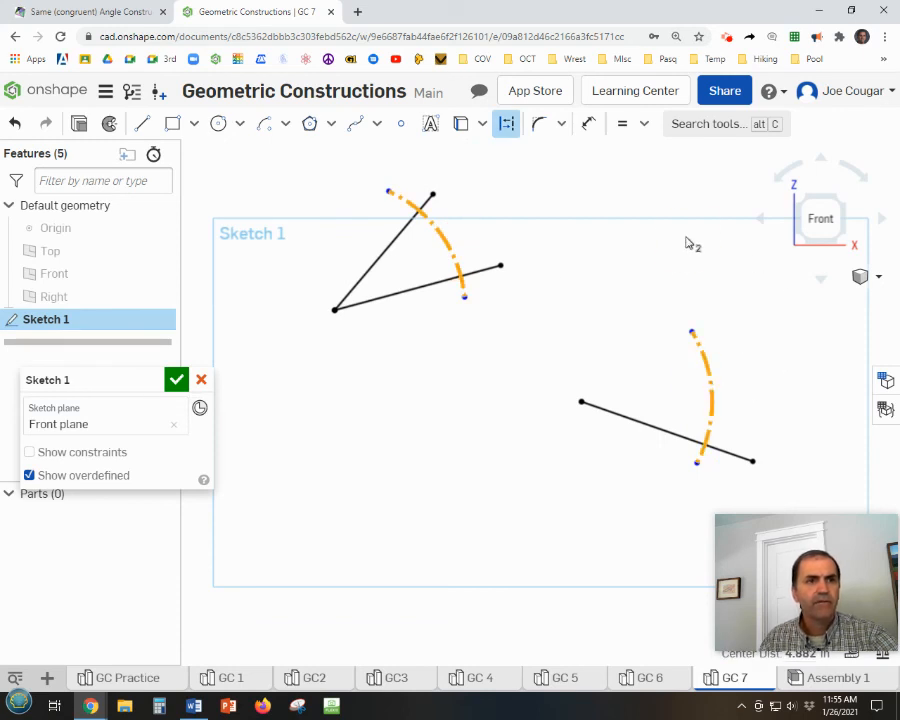
key("Escape")
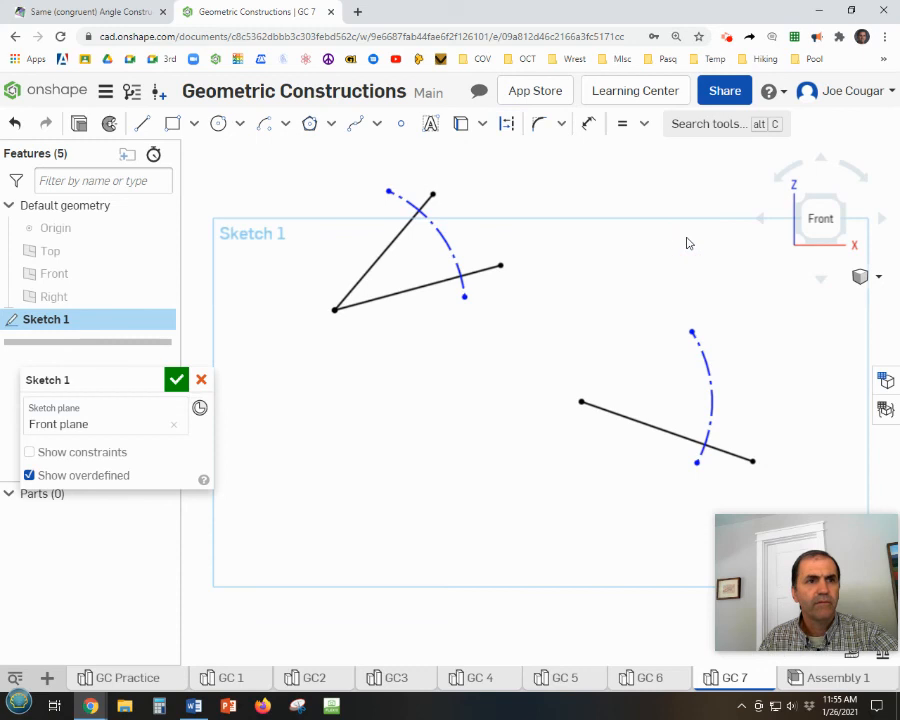
left_click(622, 124)
left_click(447, 243)
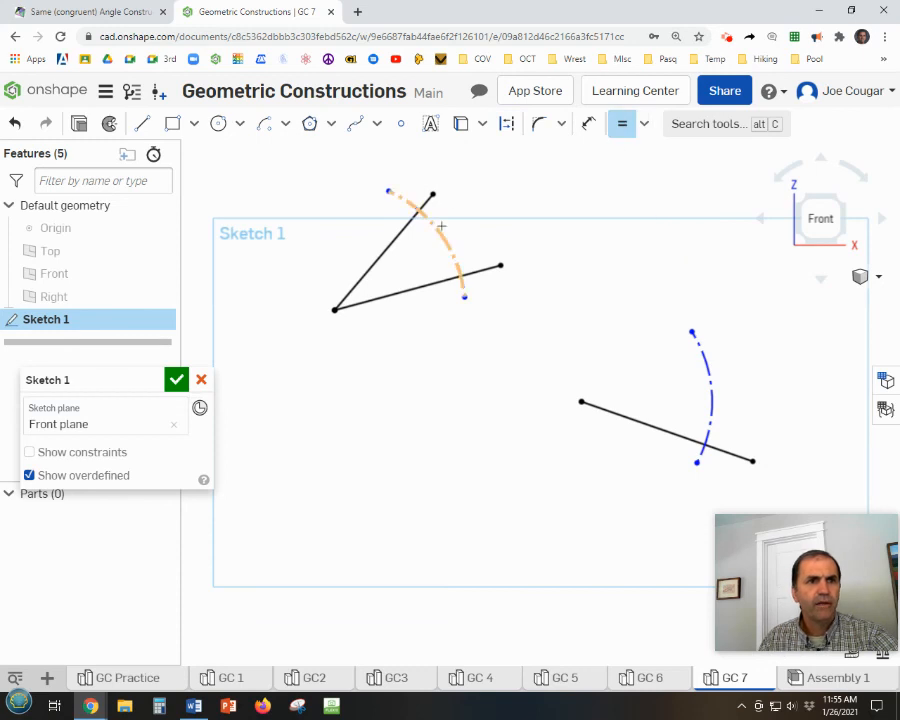
left_click(709, 382)
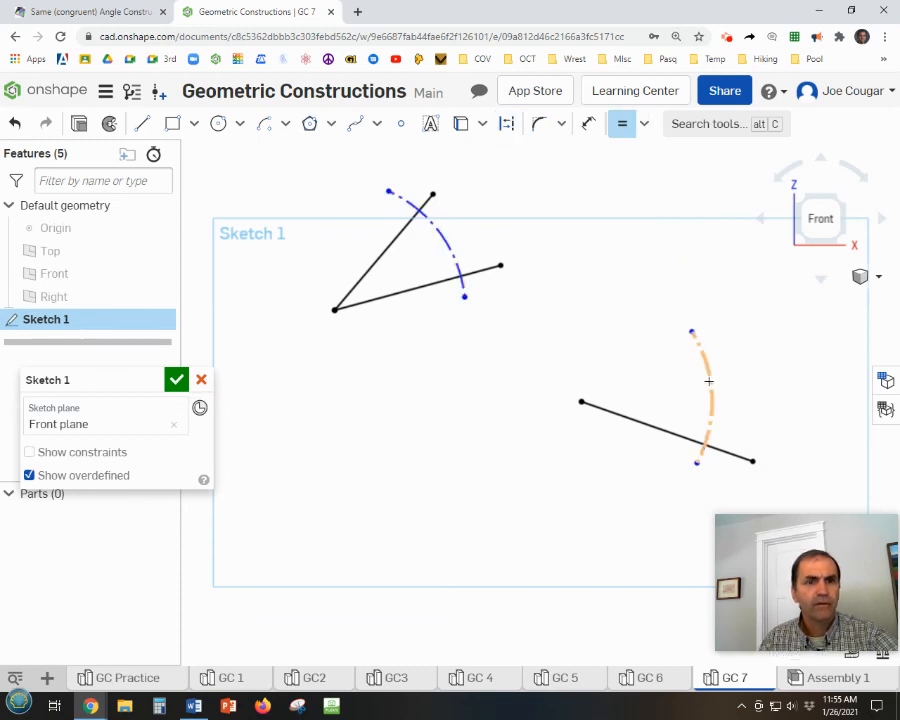
key("Escape")
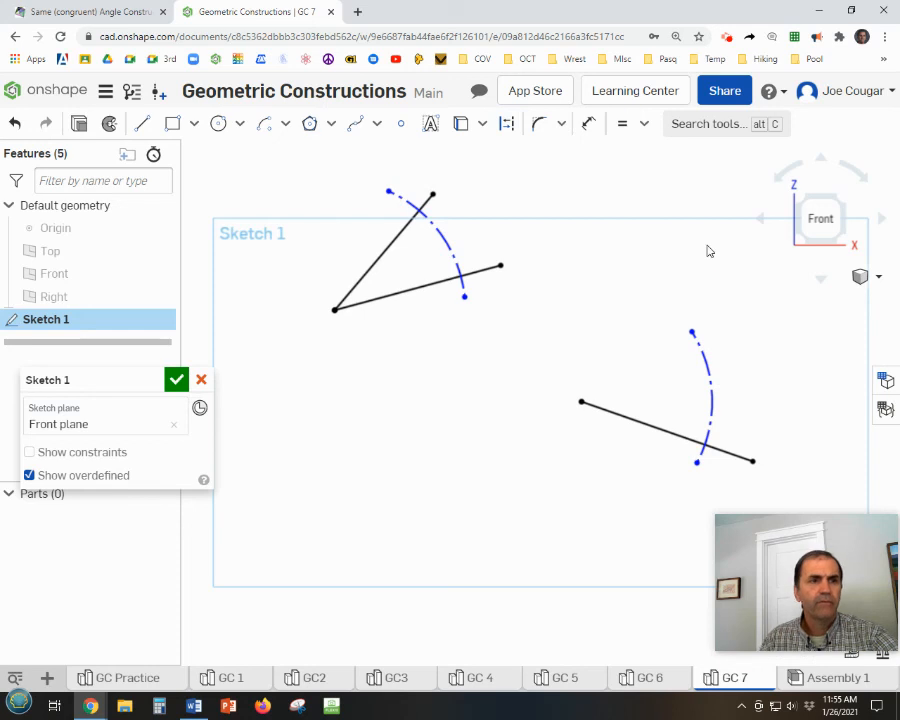
Switch to the Math is Fun page and play the animation through the compass-width transfer onto the second arc, pausing it at the straightedge stage.
left_click(62, 12)
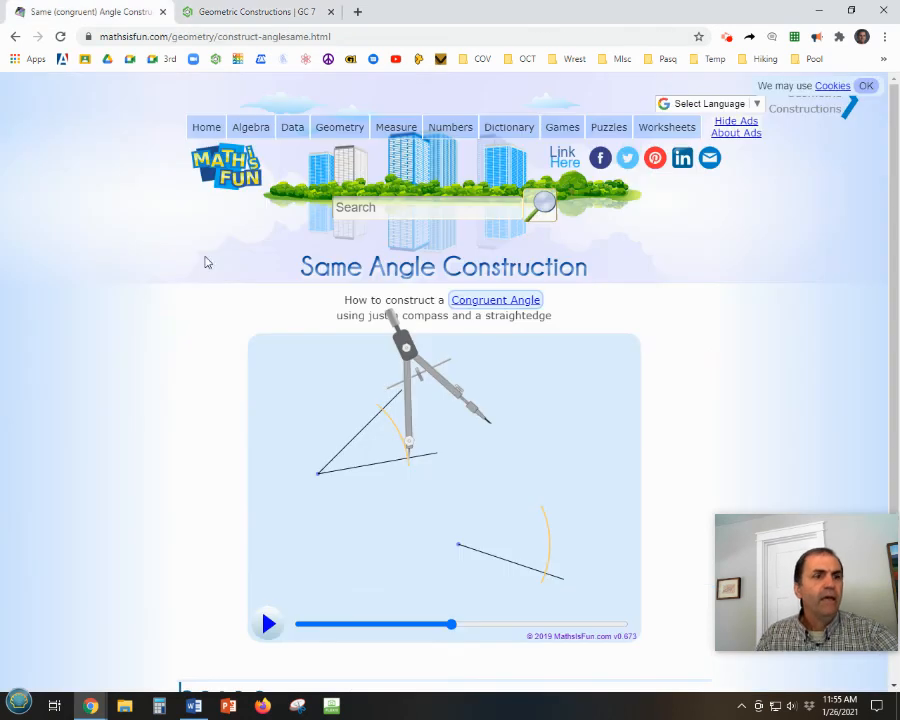
left_click(271, 626)
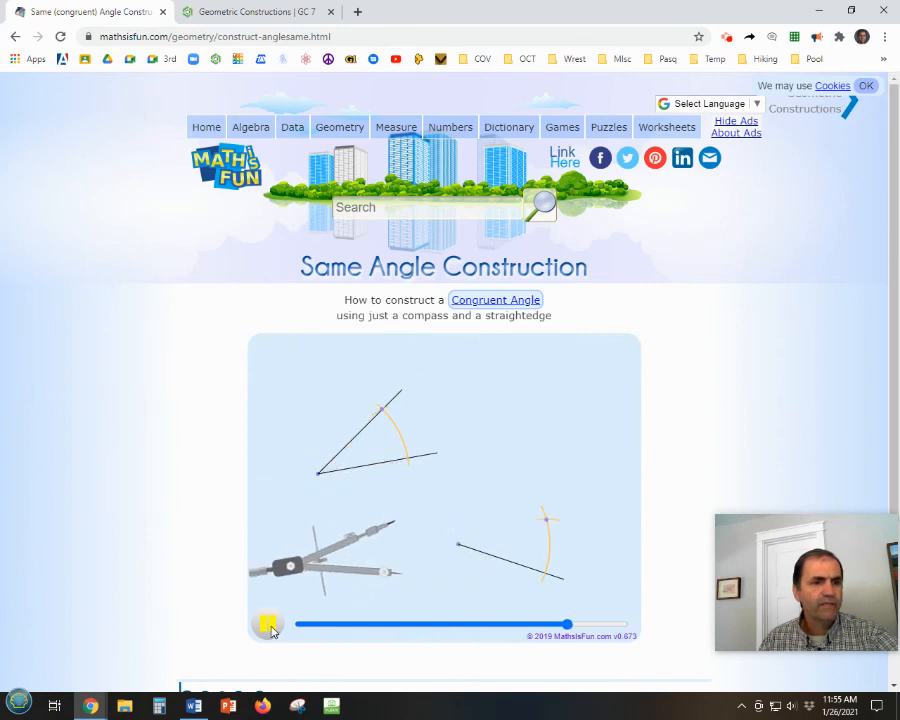
left_click(268, 625)
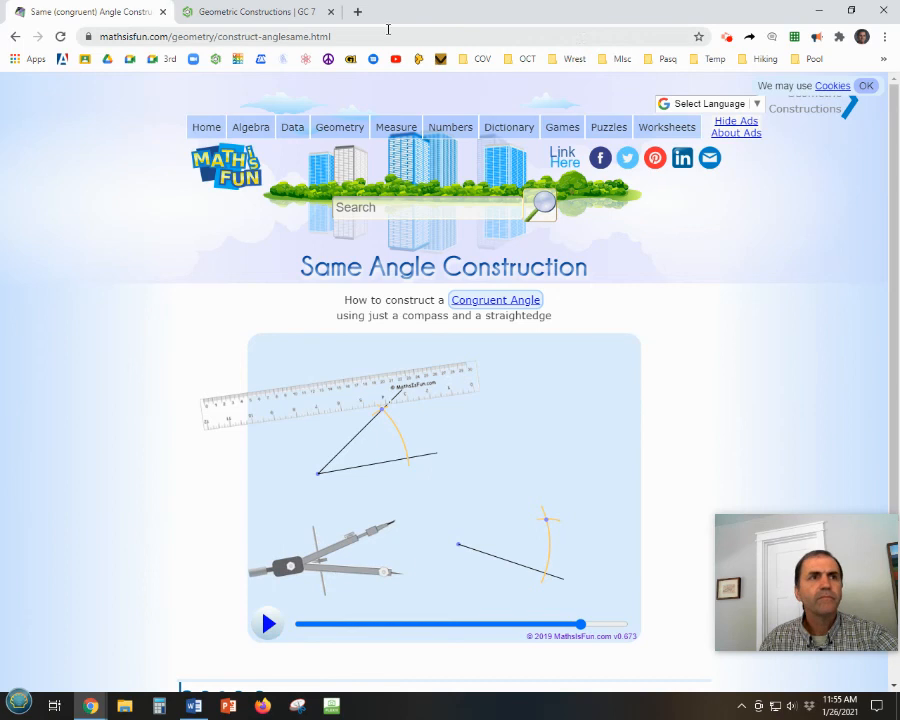
Back in Onshape, sketch an arc of about 1.44 in radius centered where the lower leg meets the construction arc, starting at the upper leg's crossing.
left_click(290, 16)
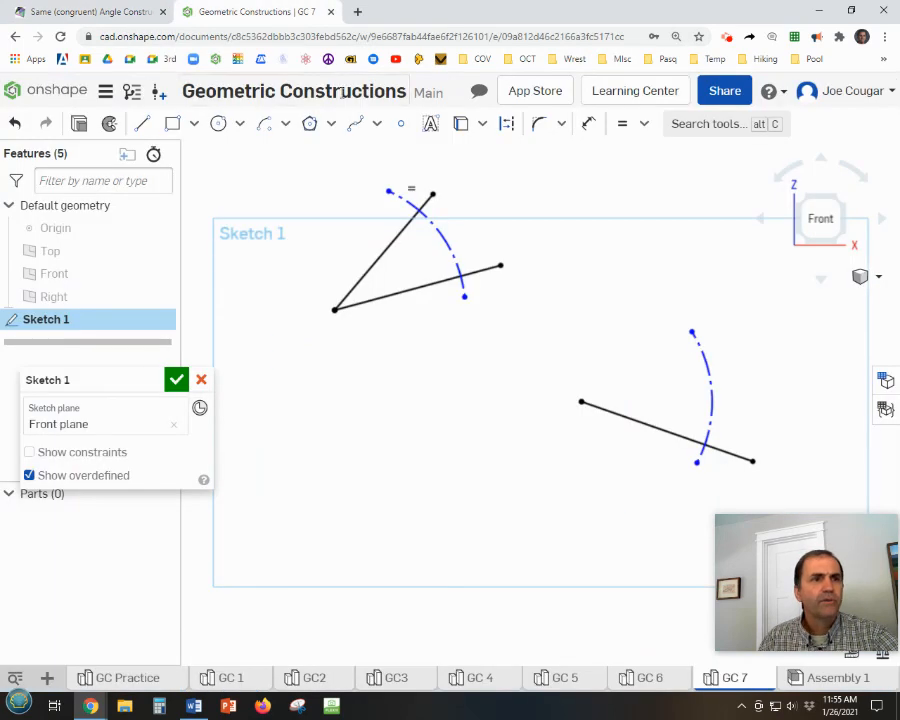
left_click(268, 125)
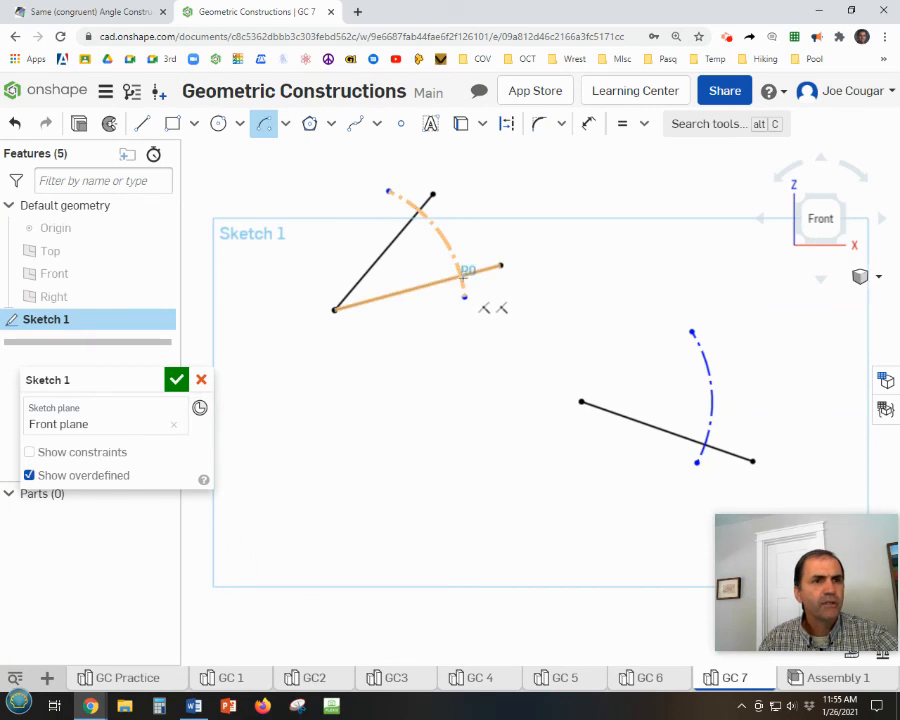
left_click(462, 277)
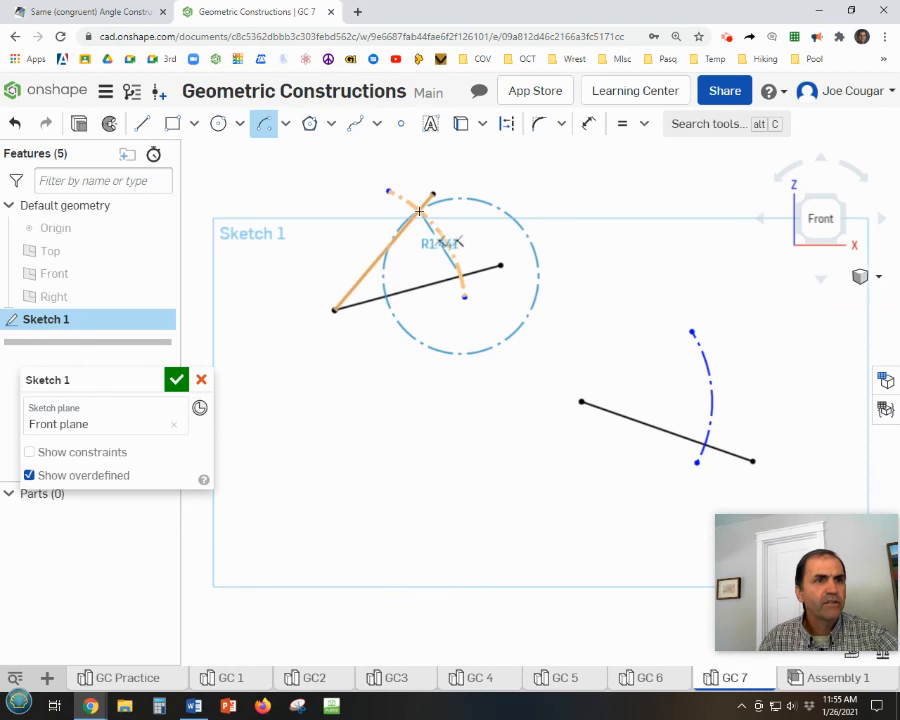
left_click(419, 211)
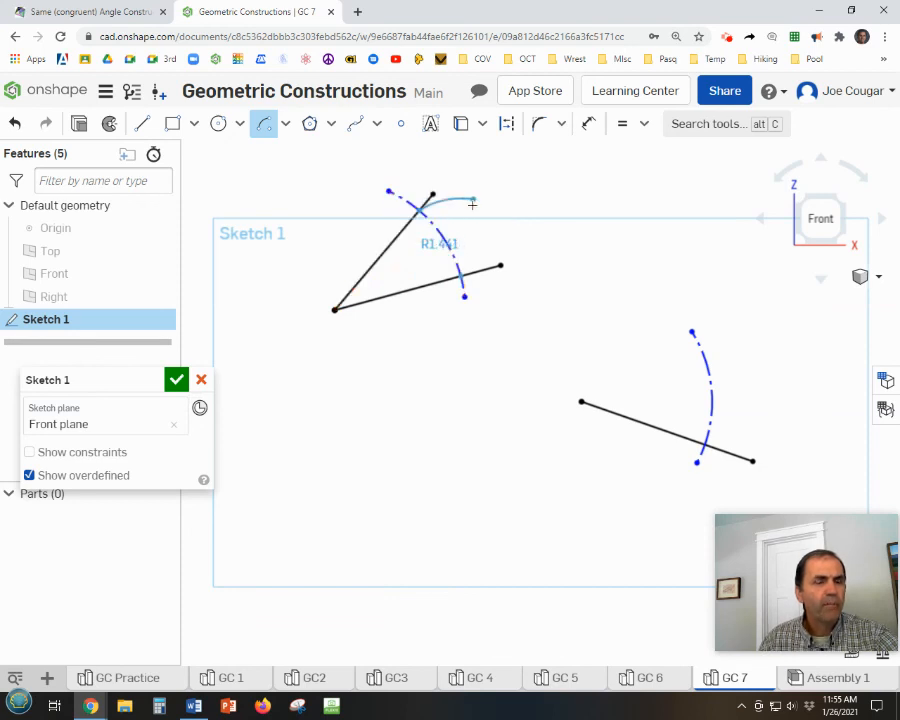
left_click(472, 204)
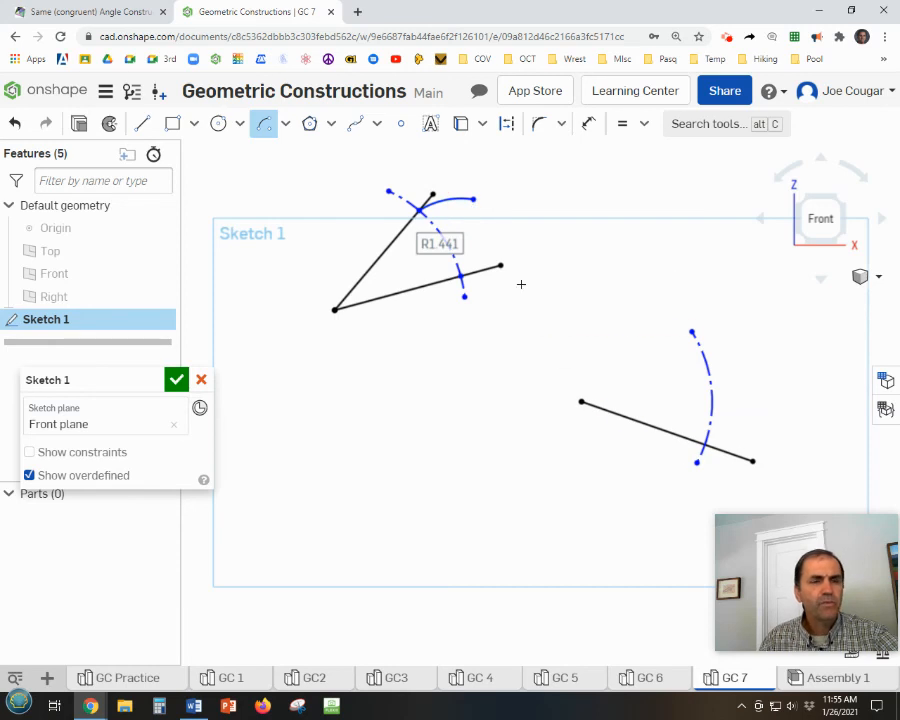
Sketch an arc of about 1.79 in radius centered where the separate line meets its construction arc, crossing that arc above the line.
left_click(703, 443)
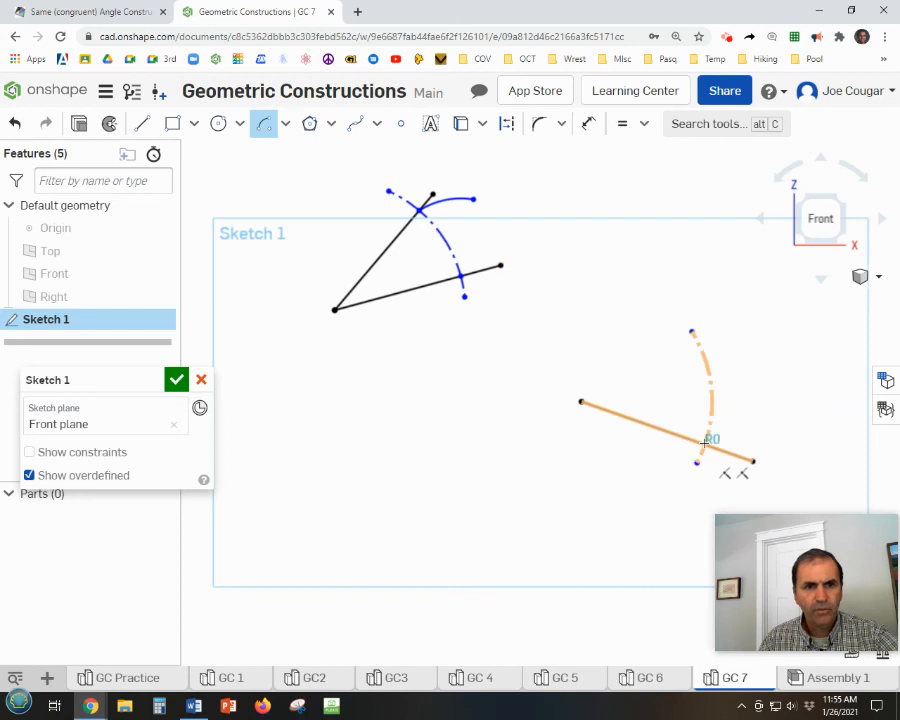
left_click(651, 365)
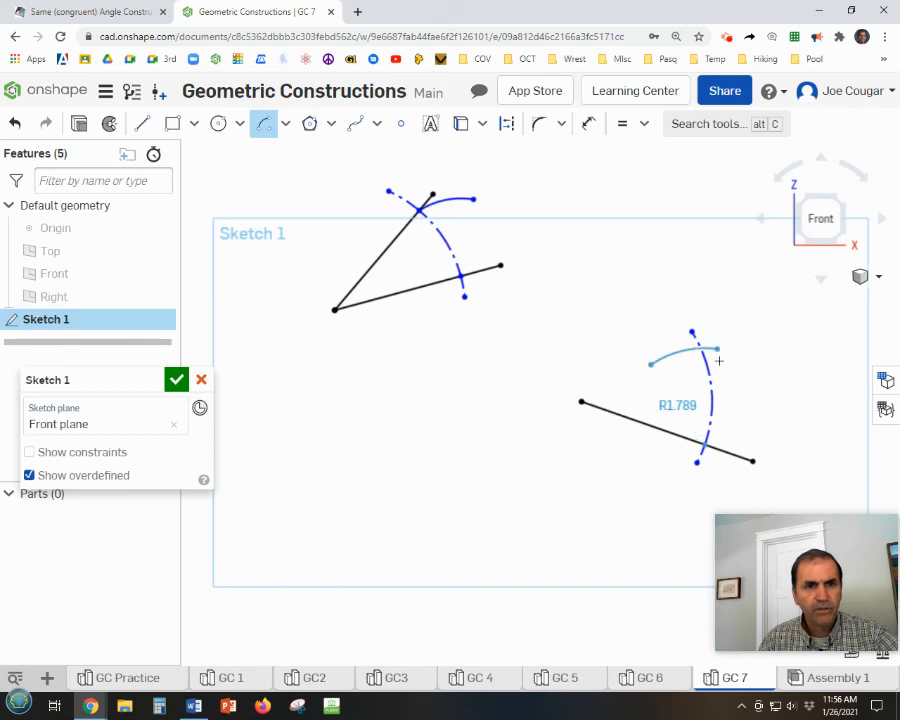
left_click(749, 369)
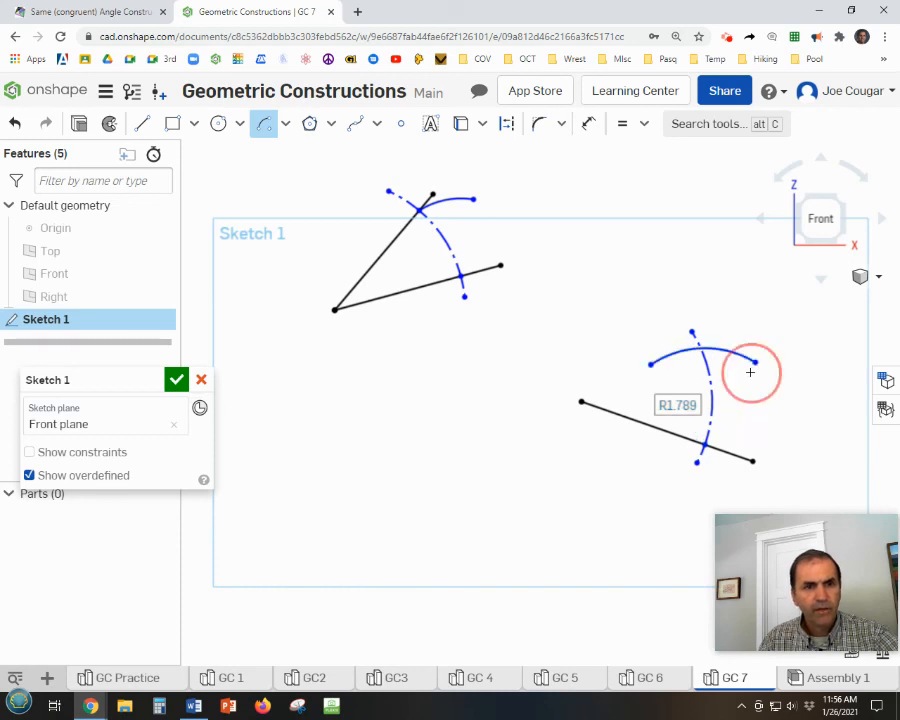
key("Escape")
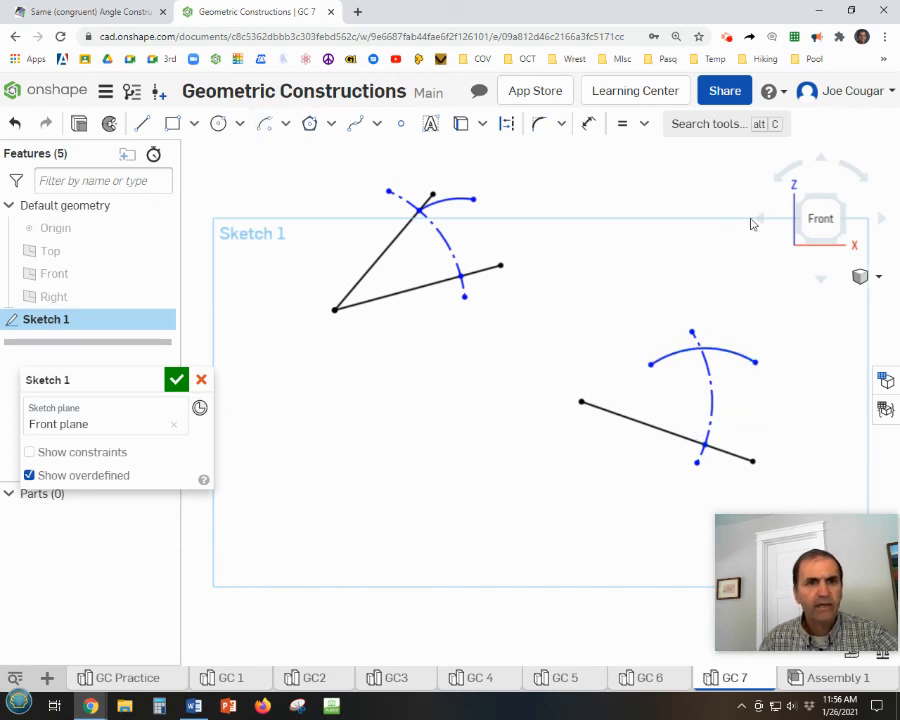
Apply an Equal constraint between the two new solid arcs so their radii match.
left_click(622, 126)
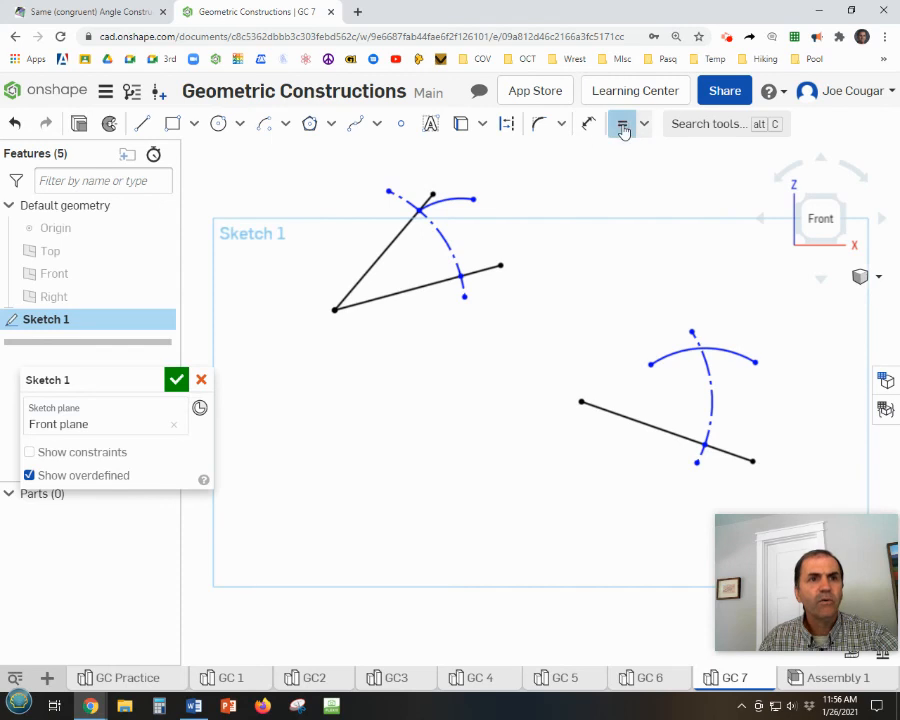
left_click(456, 199)
left_click(740, 357)
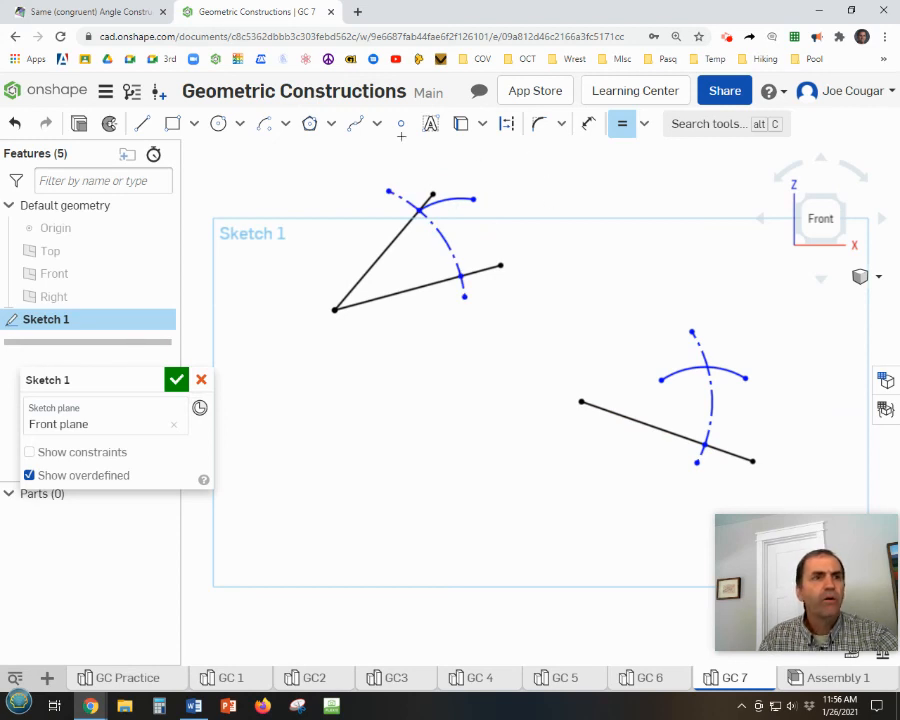
Place a point at the intersection of the separate line's two arcs and draw a line about 3.57 in long from the line's left endpoint past them.
left_click(401, 124)
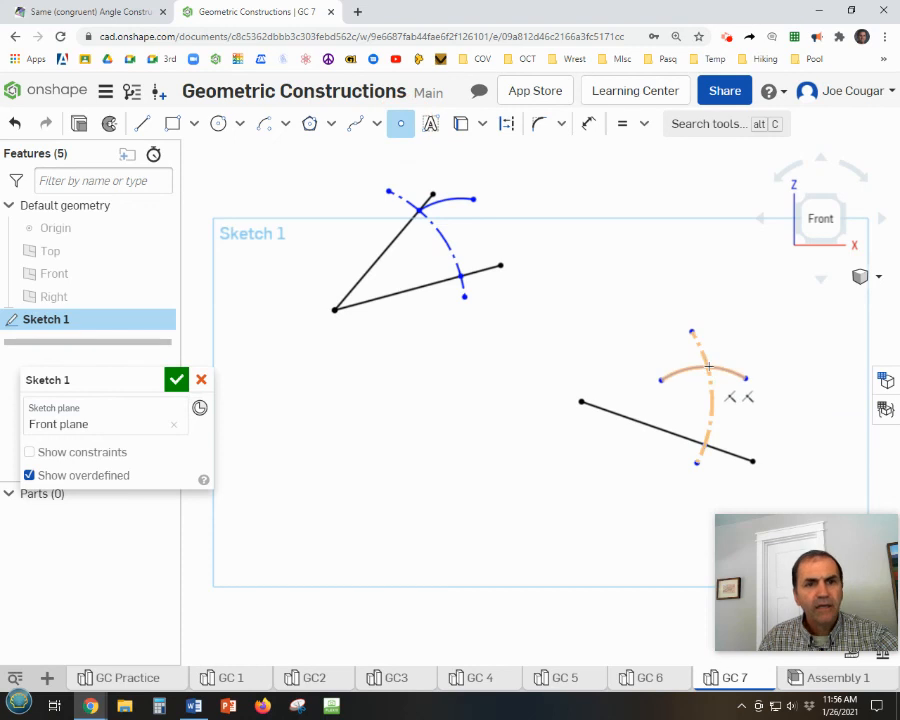
left_click(708, 367)
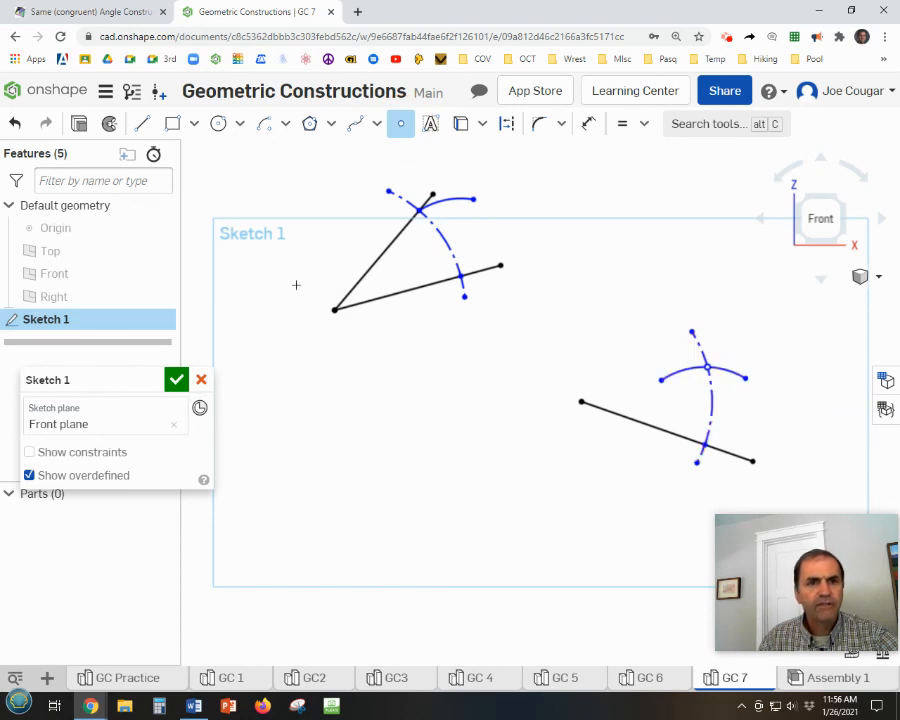
left_click(142, 123)
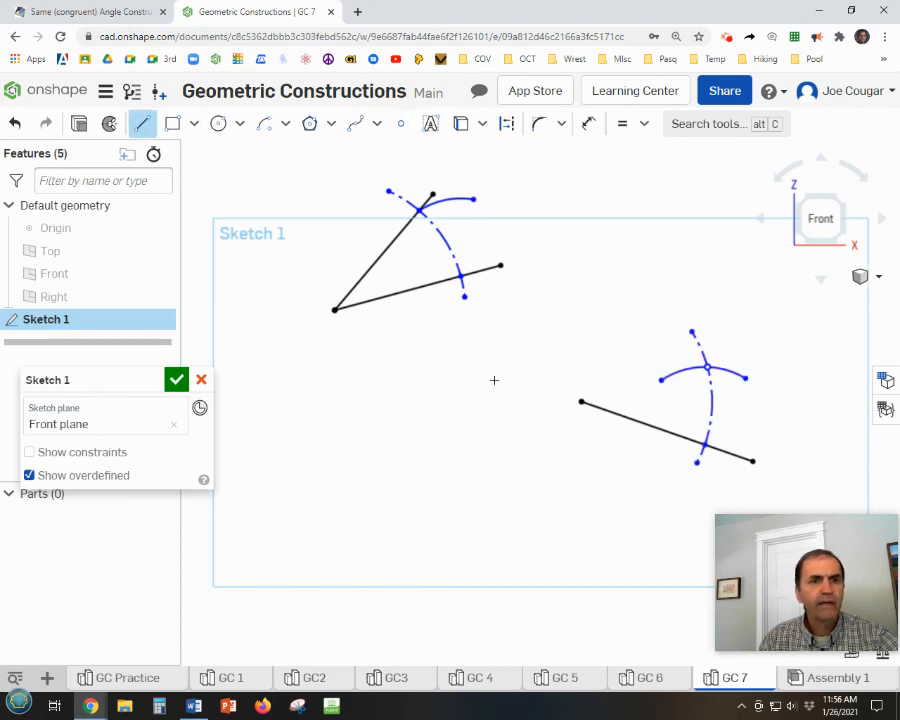
left_click(581, 402)
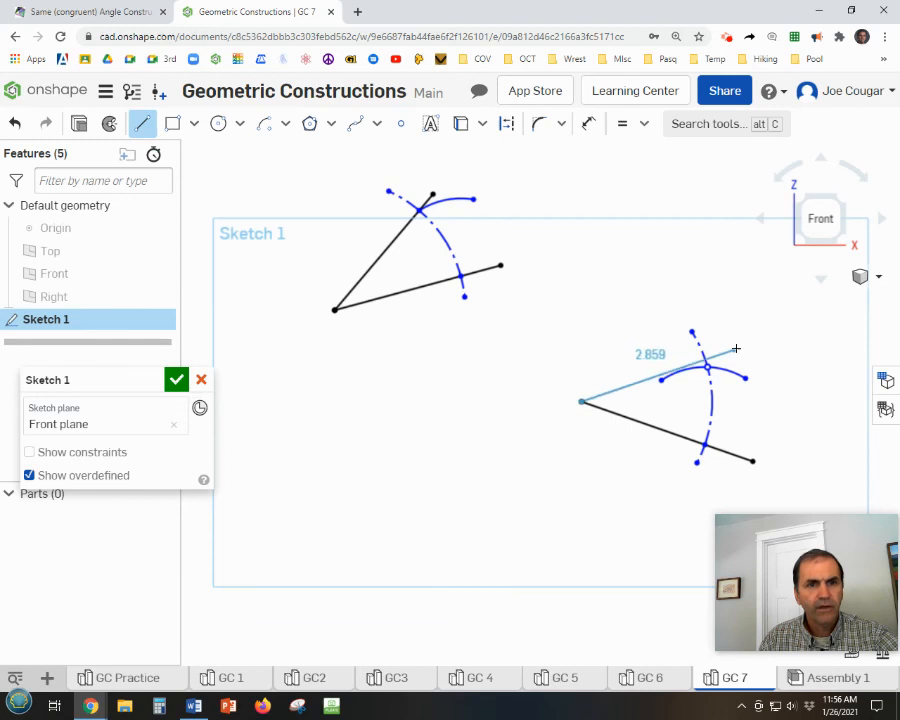
left_click(759, 324)
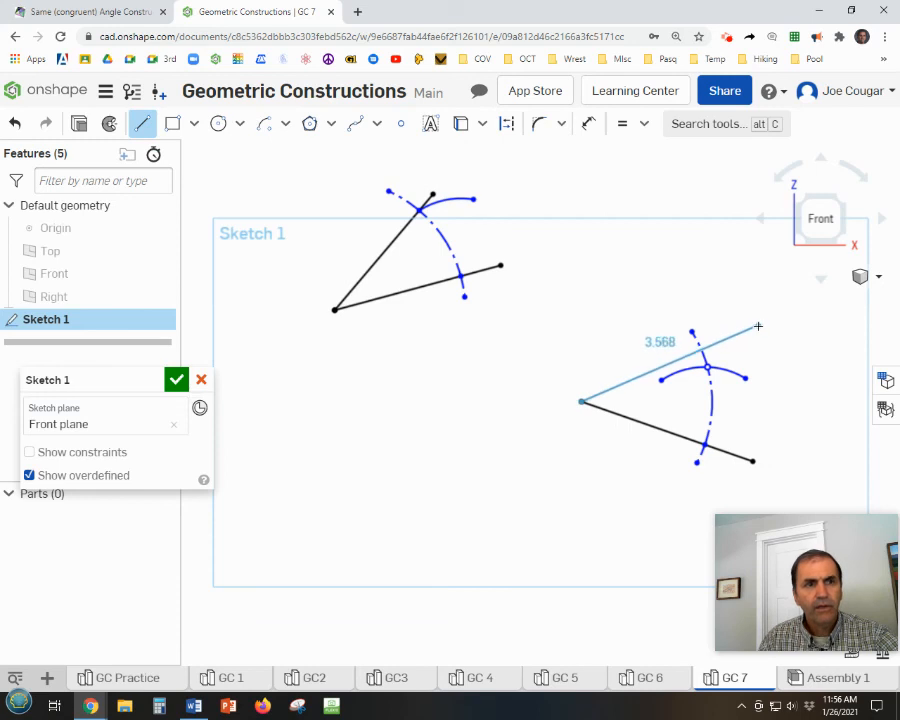
key("Escape")
key("Escape")
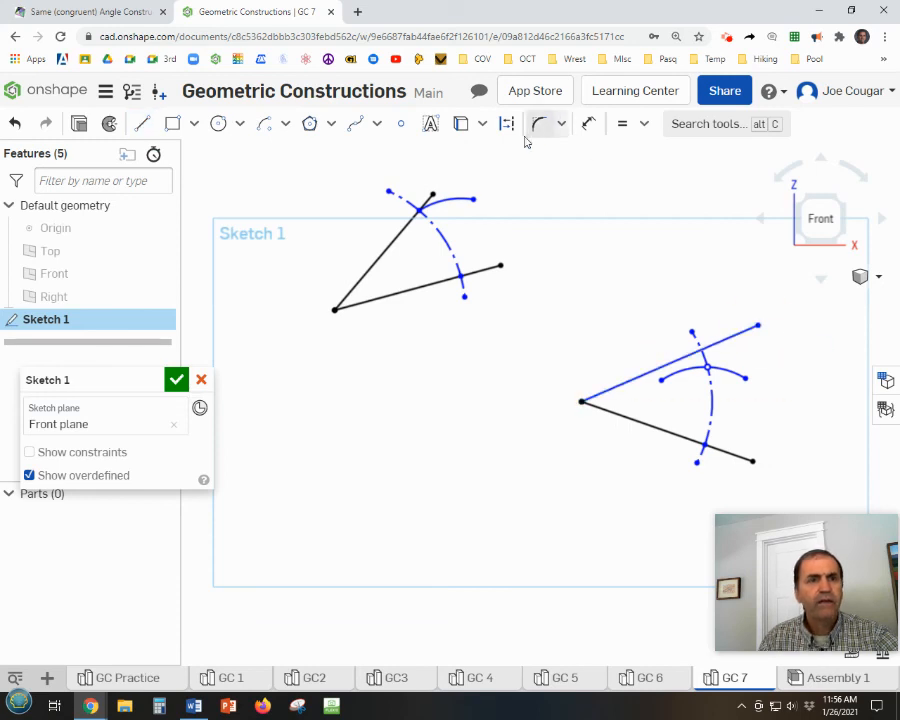
Apply a Coincident constraint between the new line and the arc intersection point so the line passes through it.
left_click(644, 123)
left_click(637, 150)
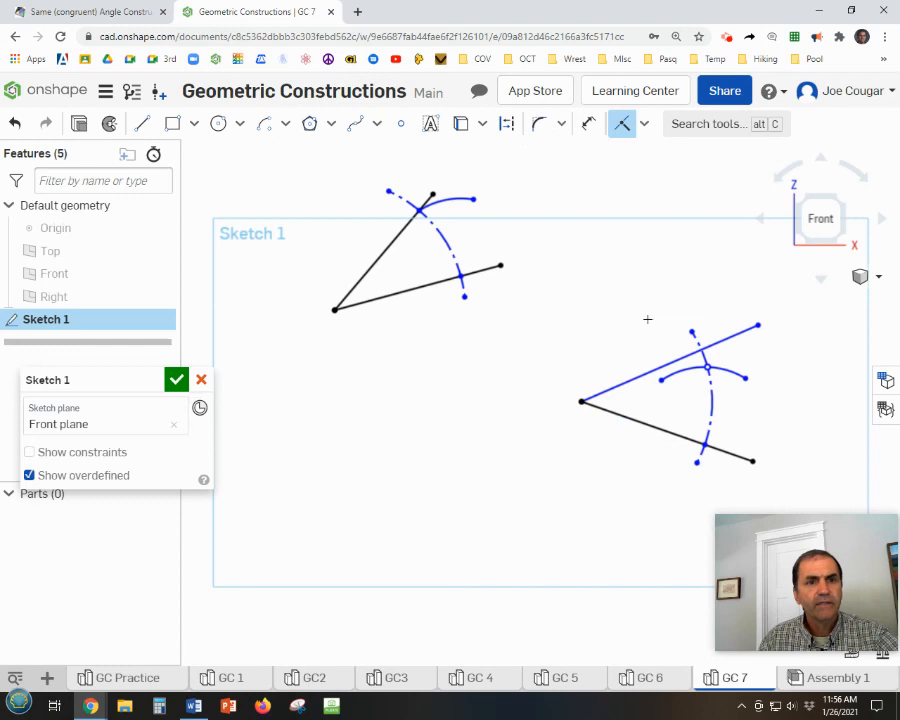
left_click(700, 357)
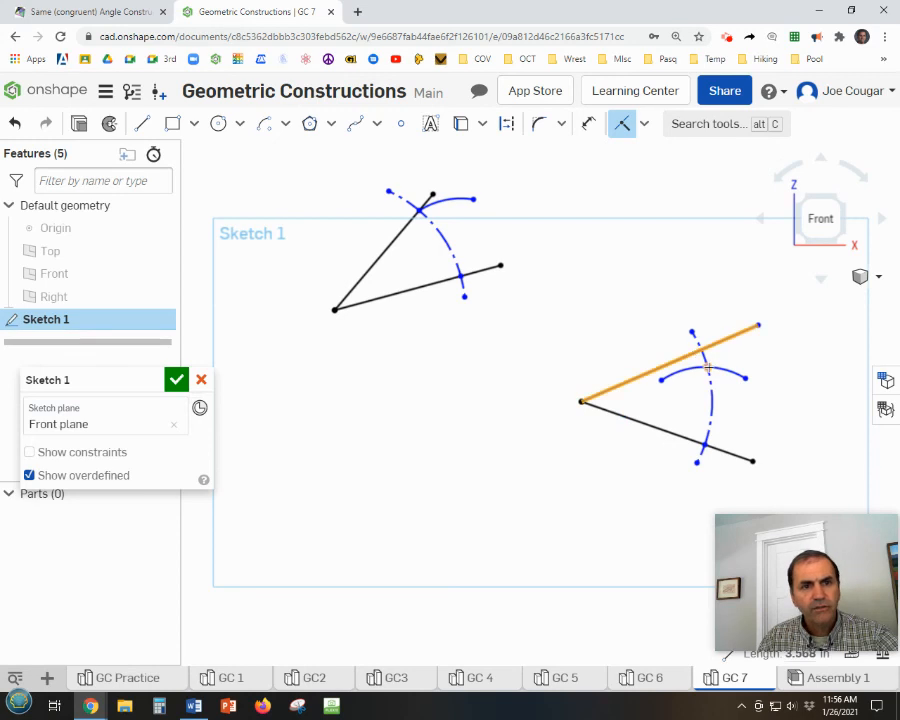
left_click(708, 368)
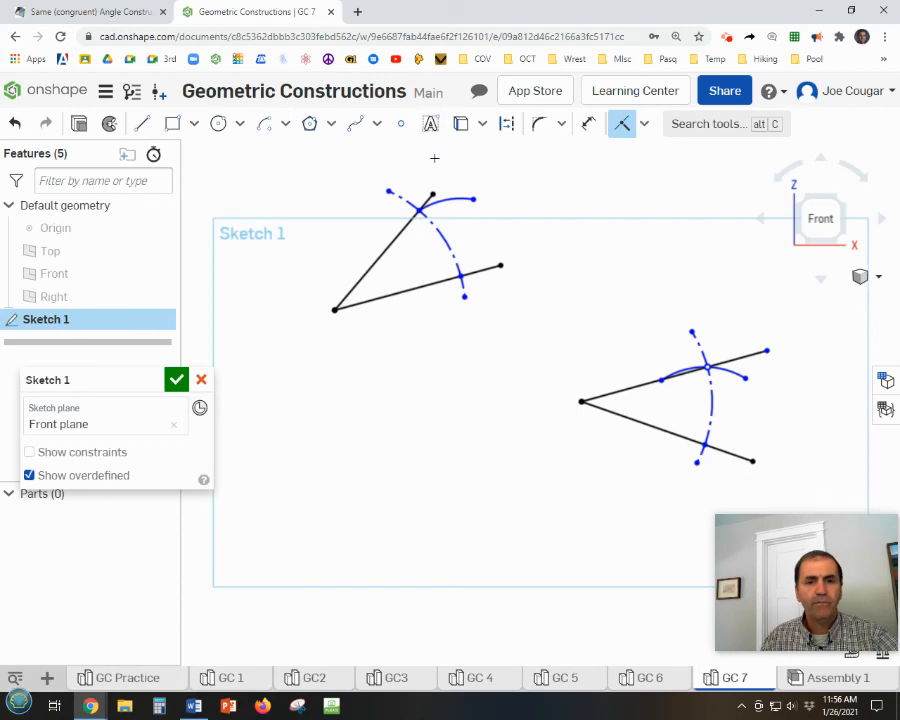
mouse_move(853, 581)
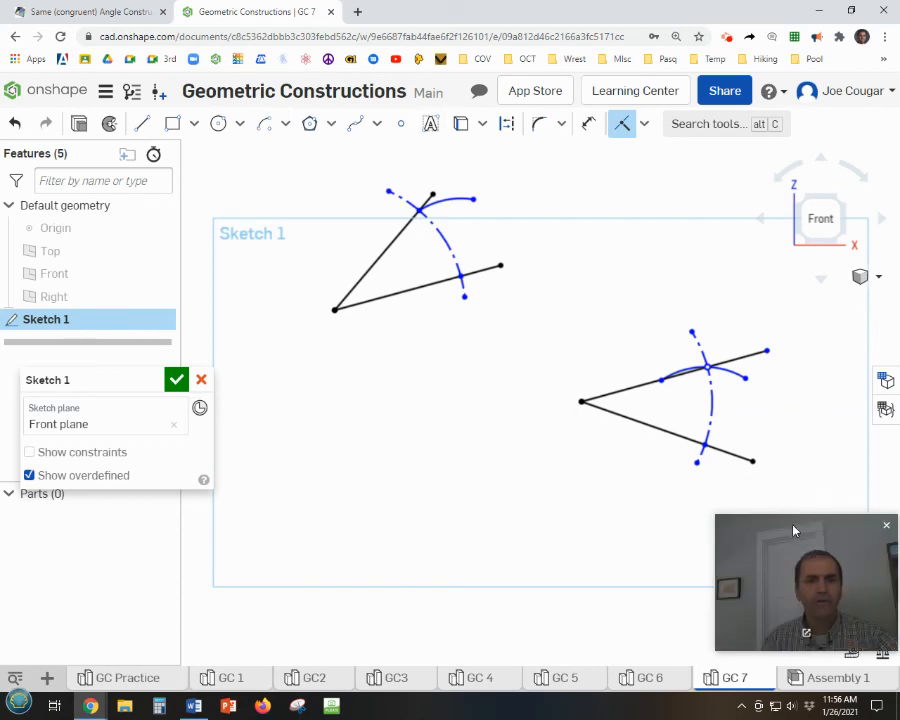
left_click_drag(793, 530, 795, 497)
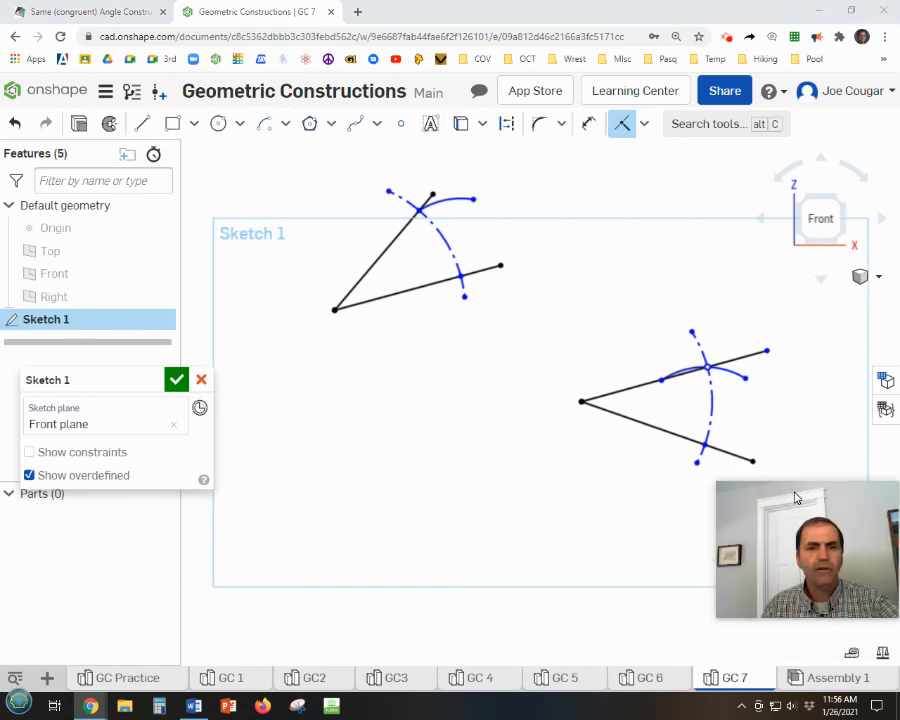
left_click(853, 656)
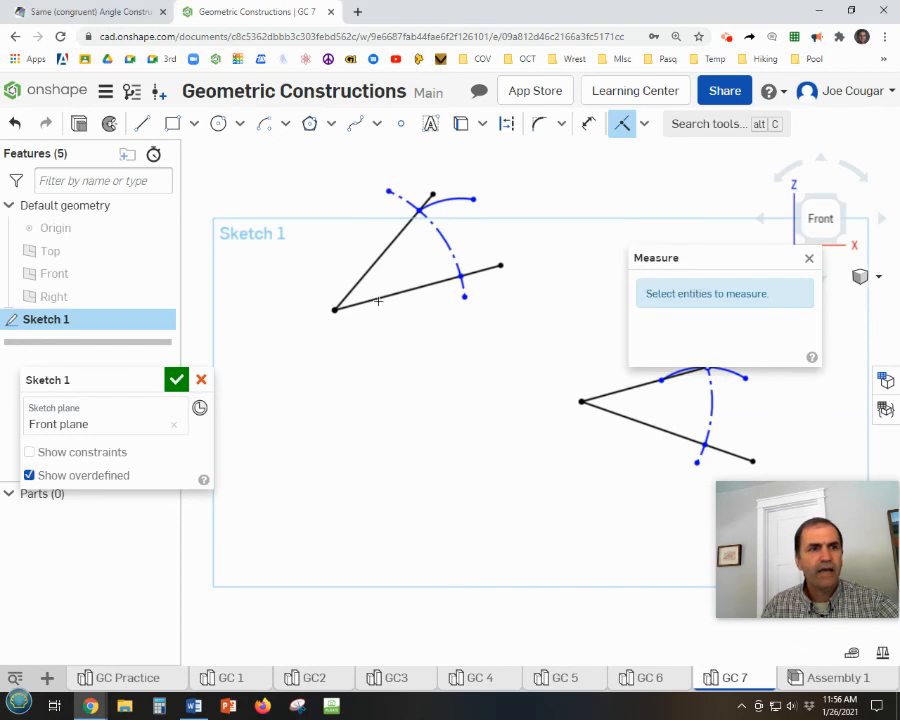
left_click(364, 272)
left_click(381, 297)
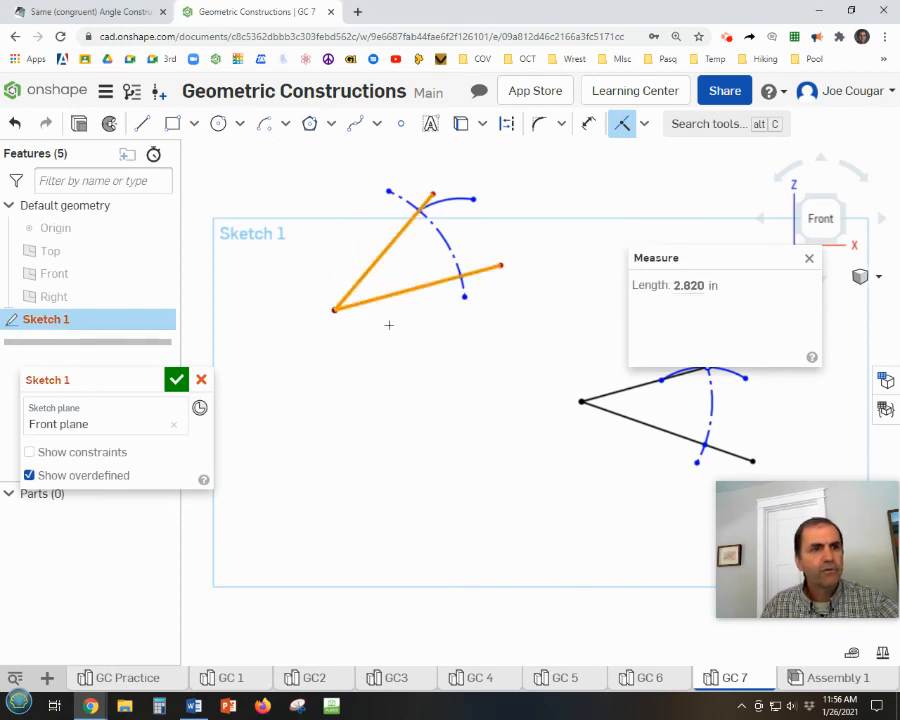
key("e")
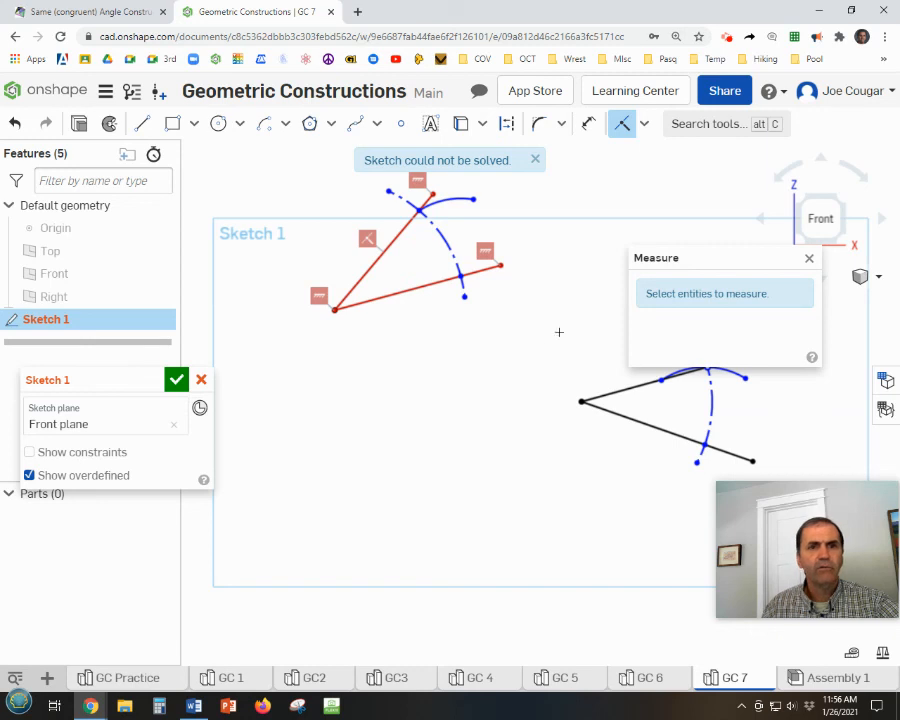
left_click(809, 259)
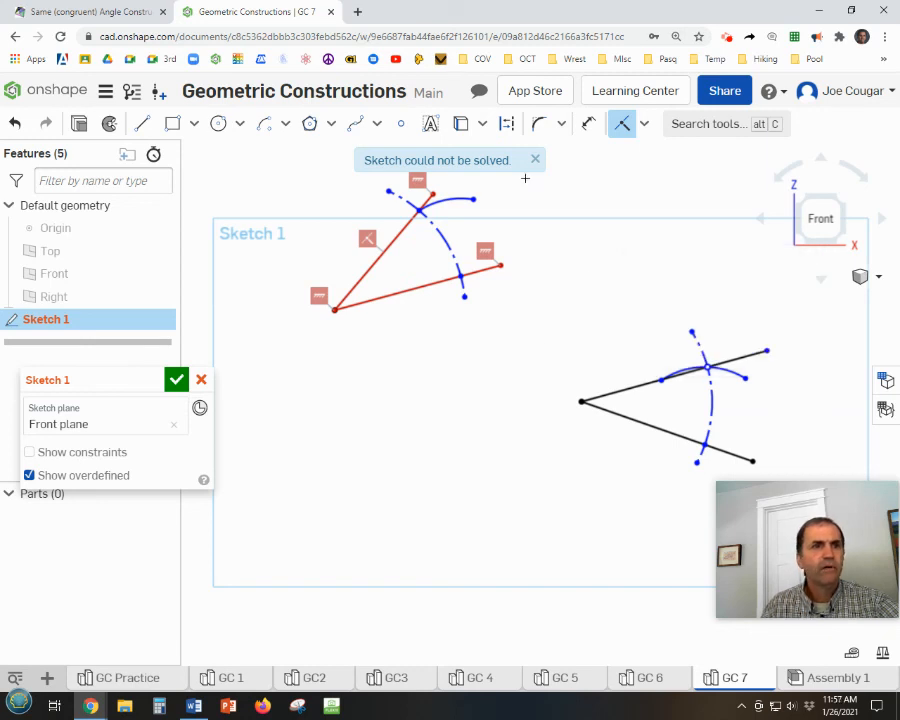
left_click(15, 123)
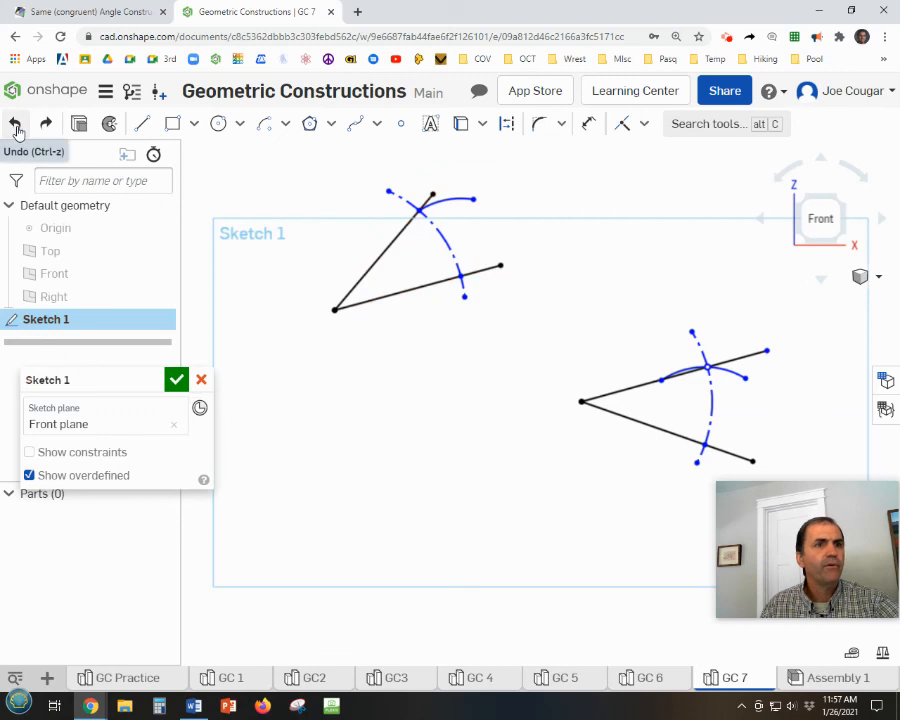
Measure the angle between the two legs of the original angle, and clear the selection.
left_click(851, 655)
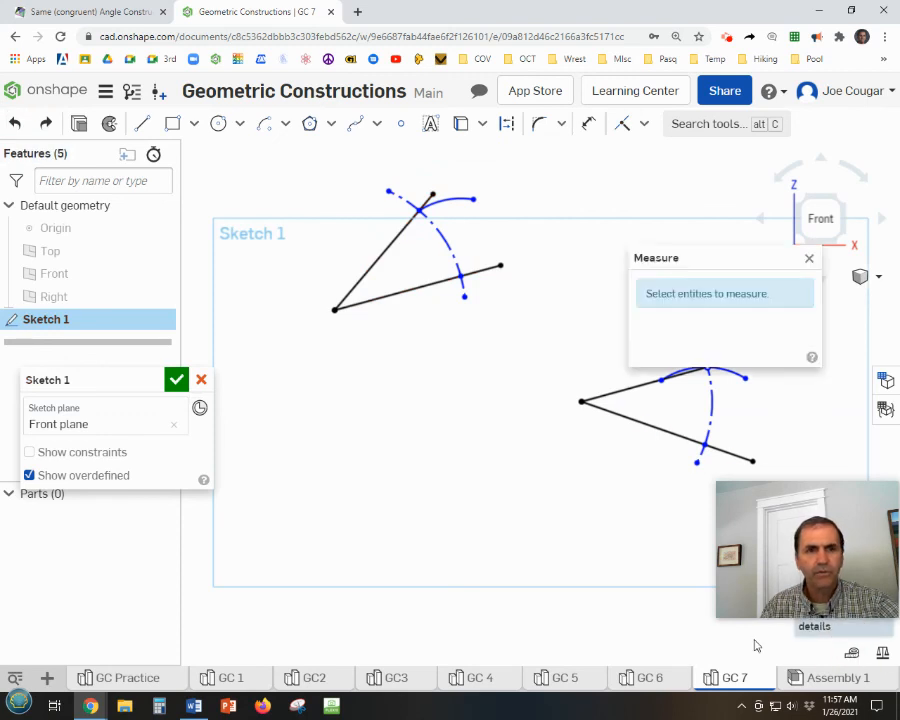
left_click(372, 264)
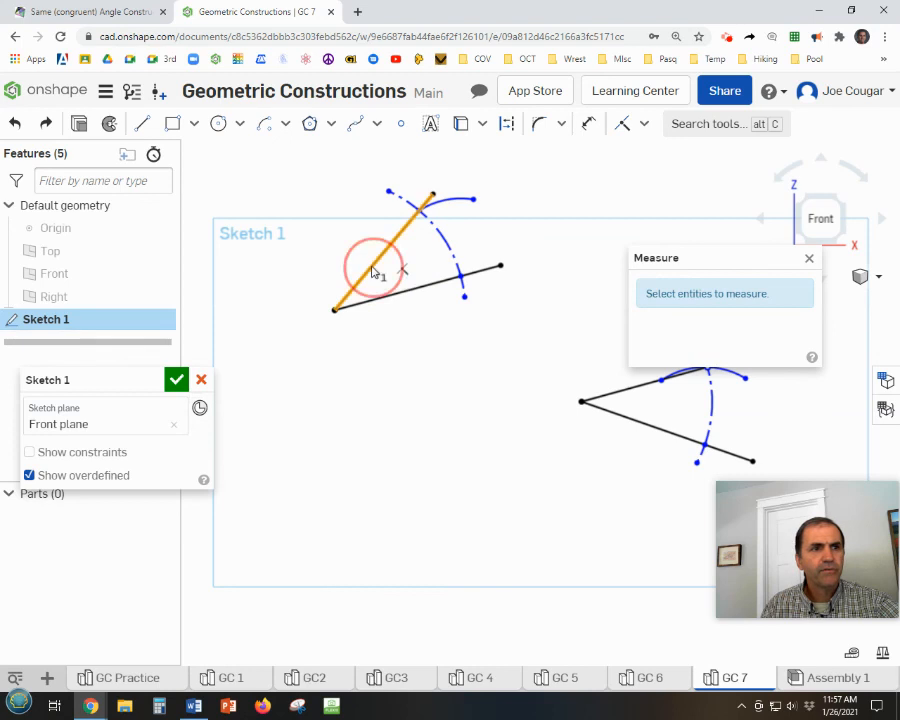
left_click(392, 295)
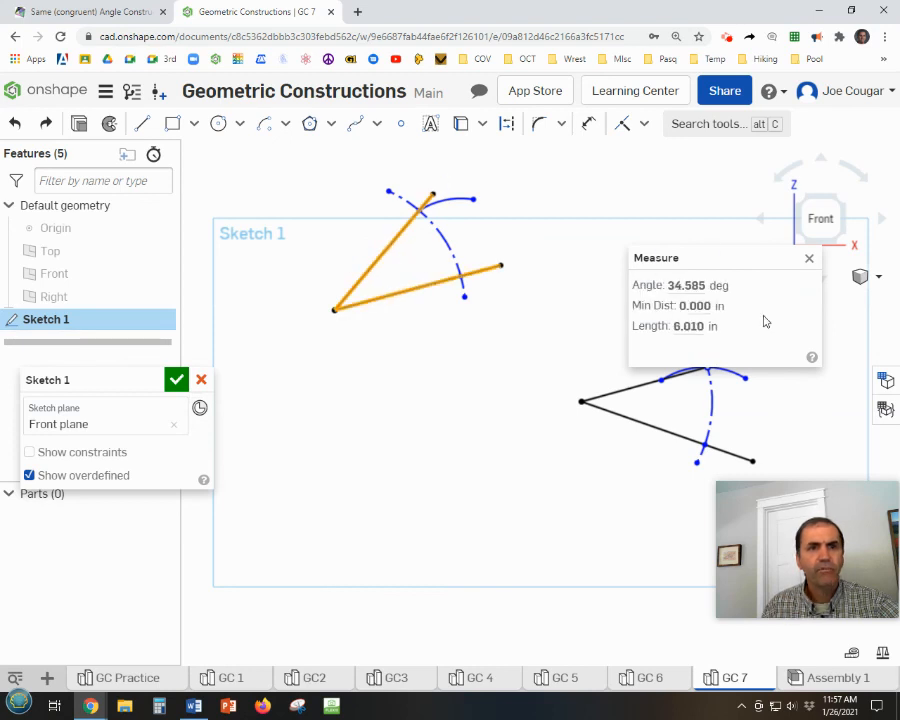
left_click(808, 261)
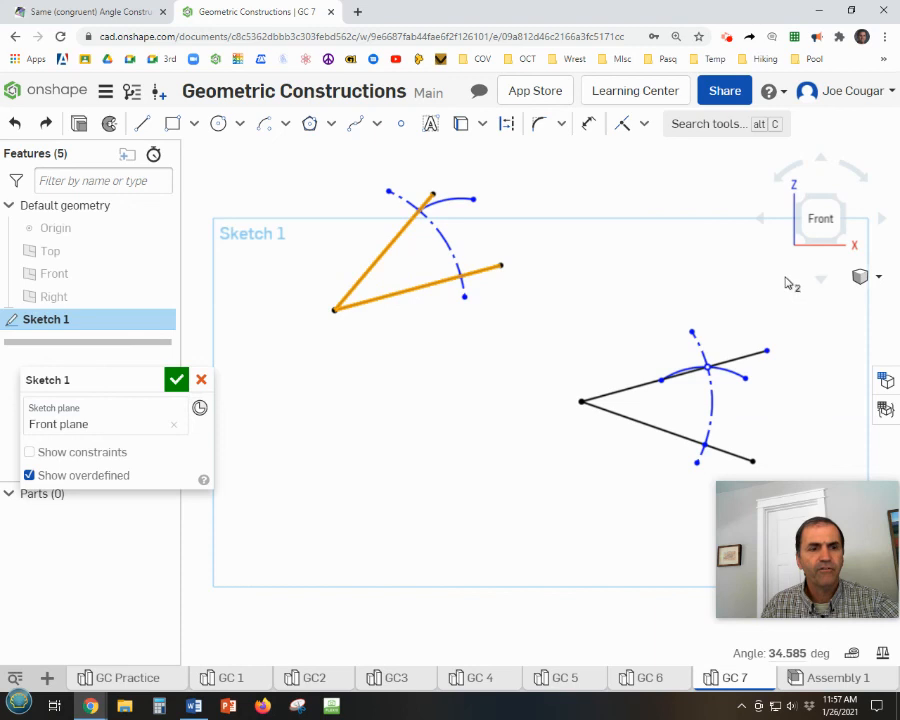
left_click(662, 283)
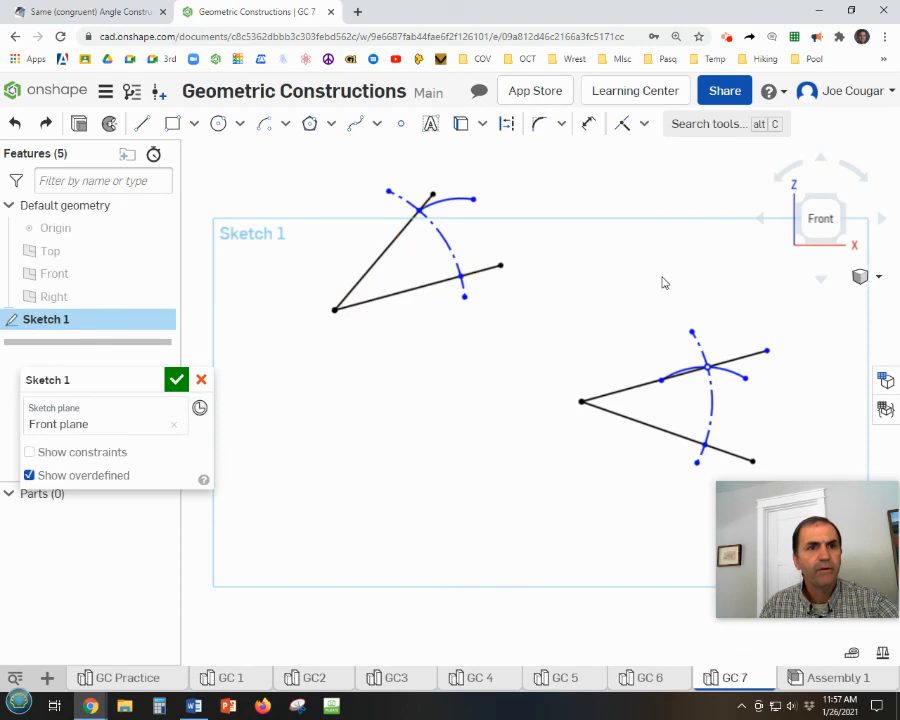
Measure the angle between the two legs of the copied angle, and close the measurement.
left_click(851, 654)
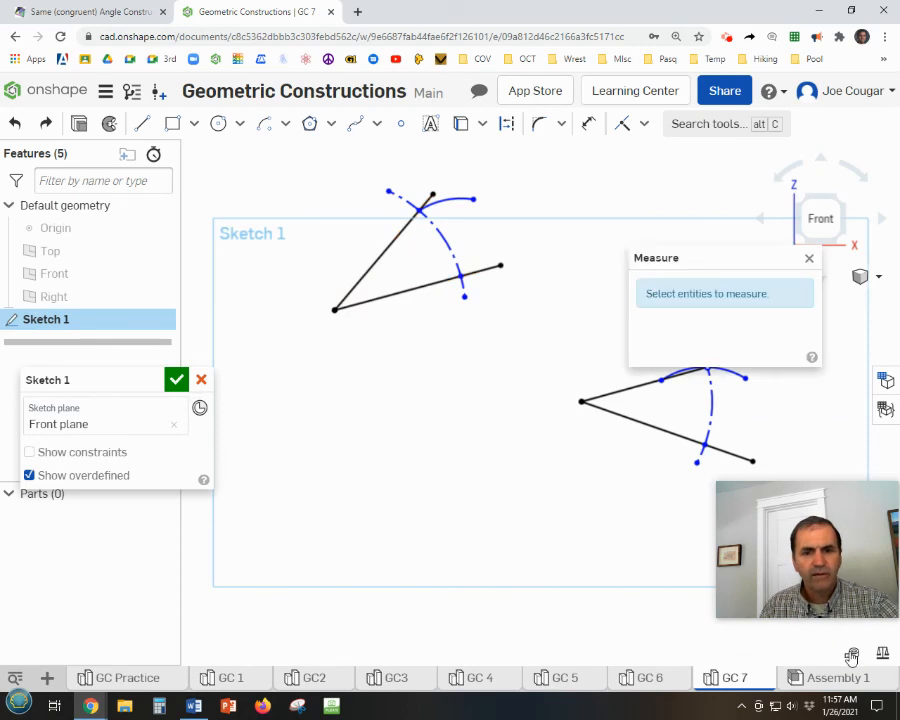
left_click(618, 391)
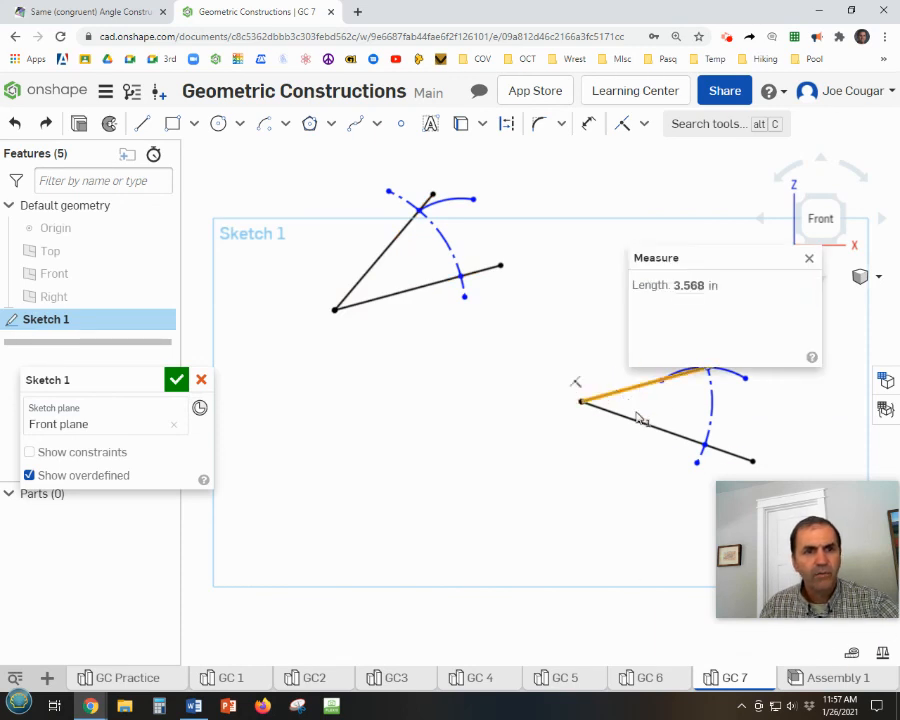
left_click(637, 421)
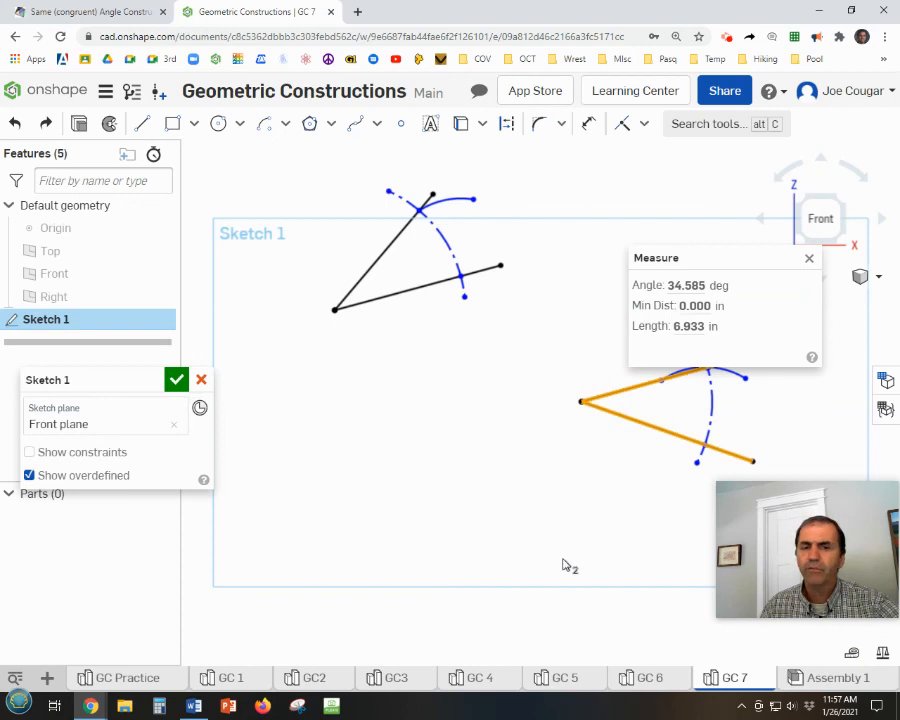
left_click(809, 262)
left_click(628, 296)
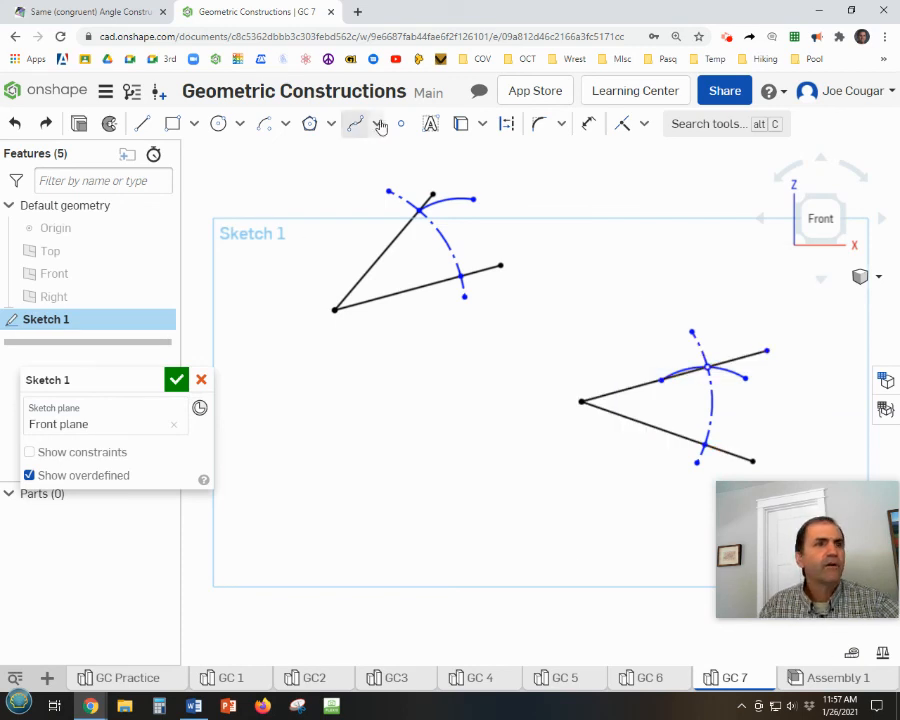
Add a sketch text with the author's name between the two angles in Open Sans, and finish the sketch.
left_click(430, 123)
left_click_drag(372, 332, 567, 370)
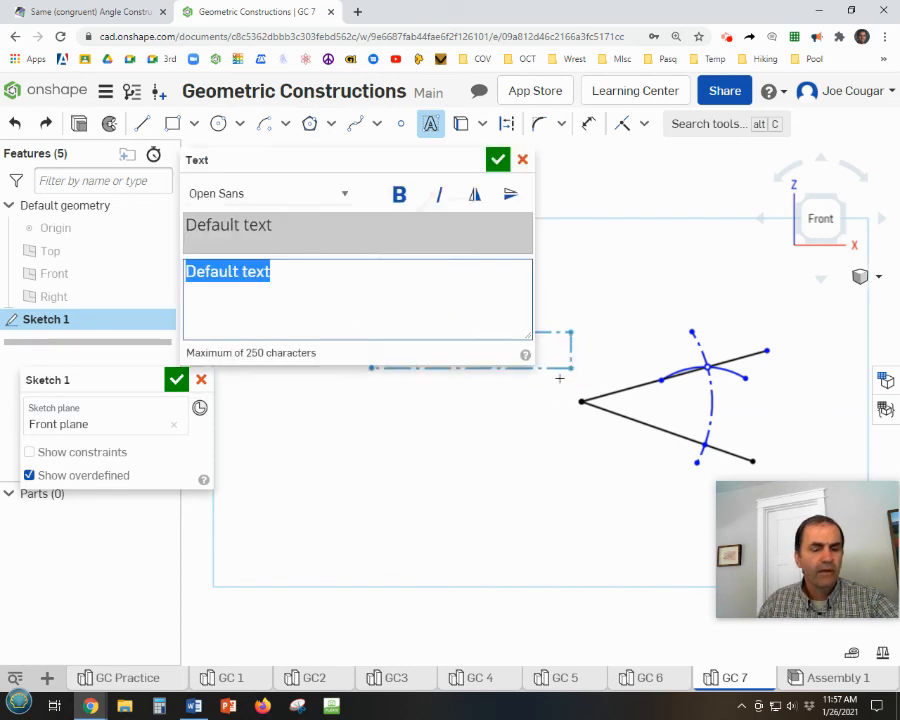
type("J C")
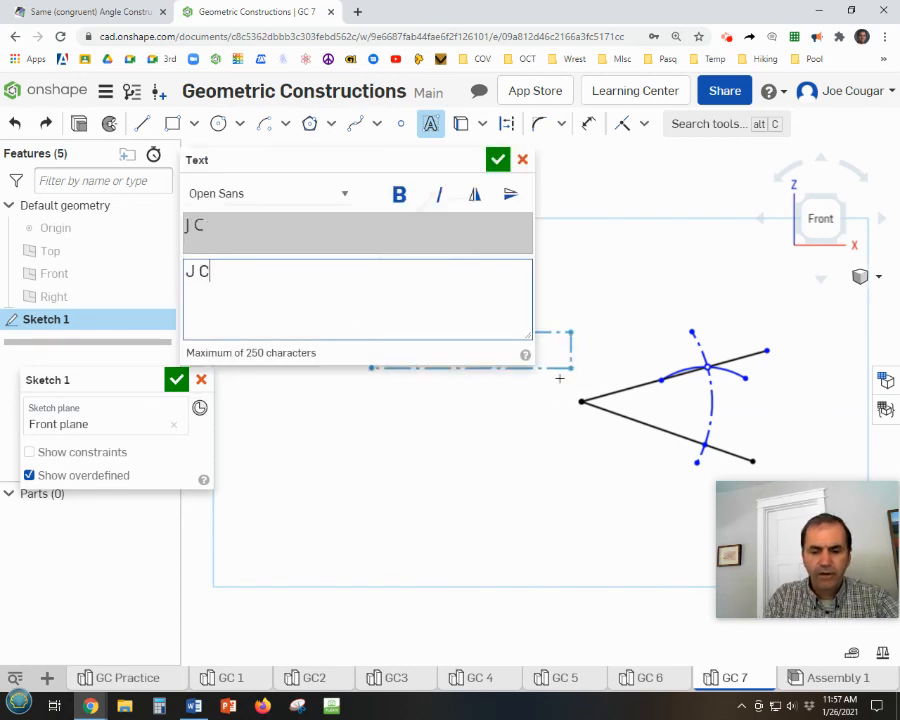
type("ougar")
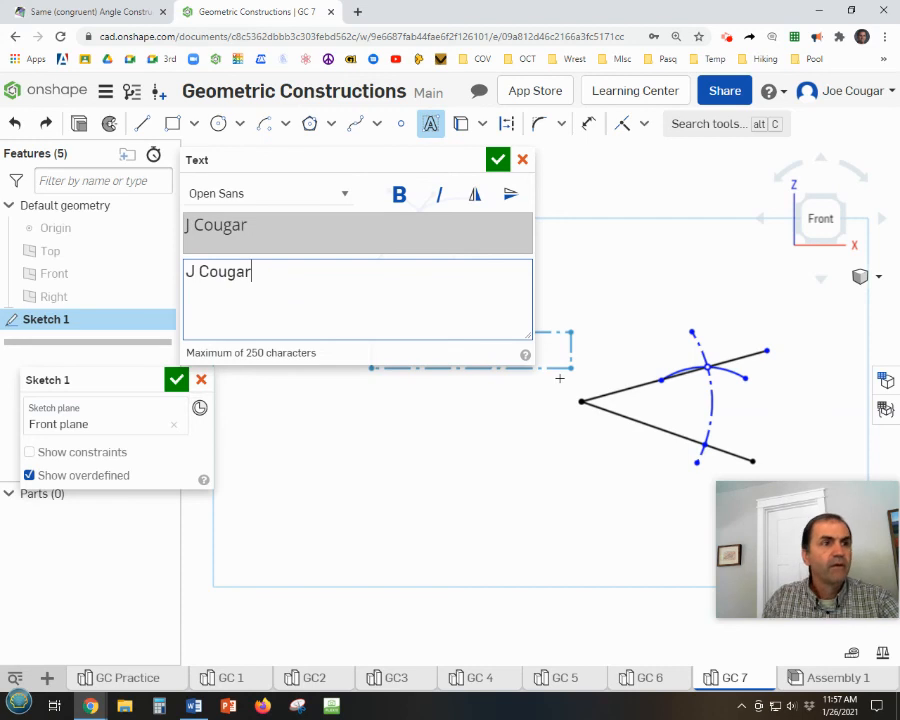
left_click(497, 160)
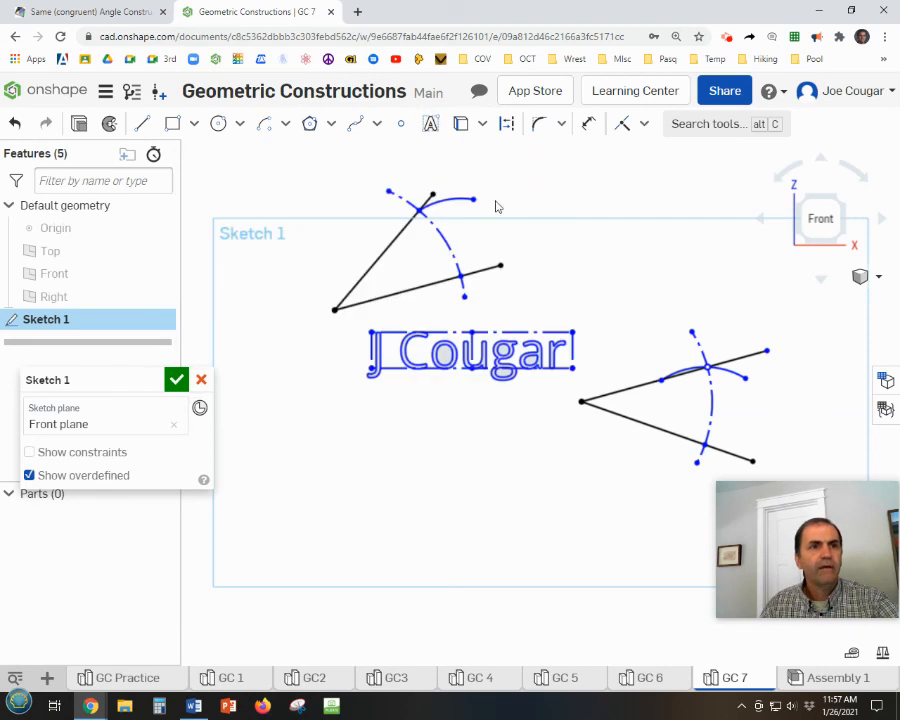
left_click(176, 379)
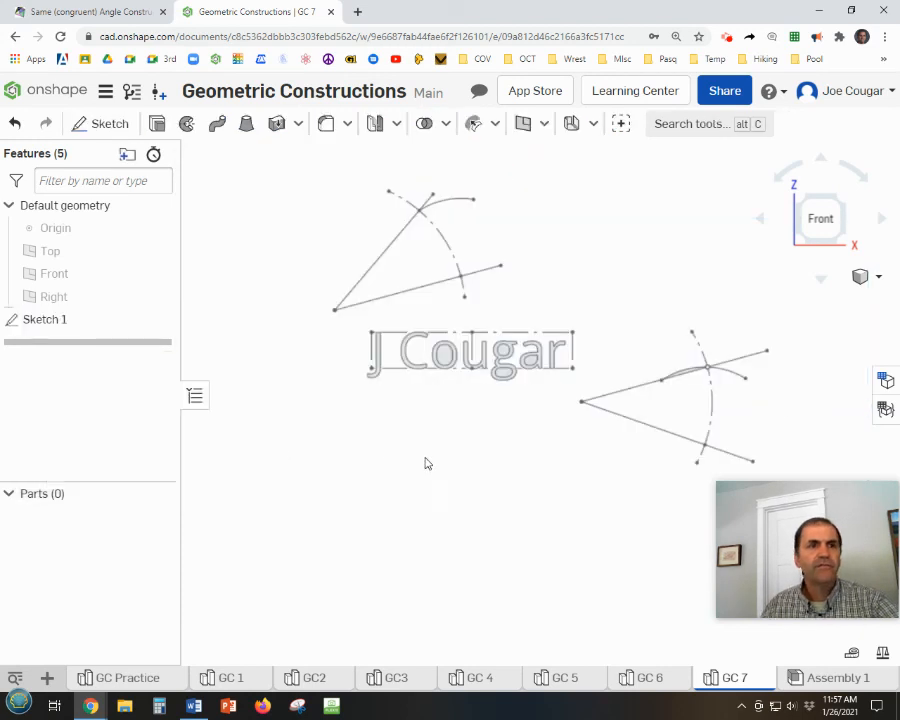
scroll(425, 458, "down", 1)
mouse_move(425, 458)
middle_mouse_down()
mouse_move(397, 453)
mouse_move(368, 375)
mouse_move(377, 401)
middle_mouse_up()
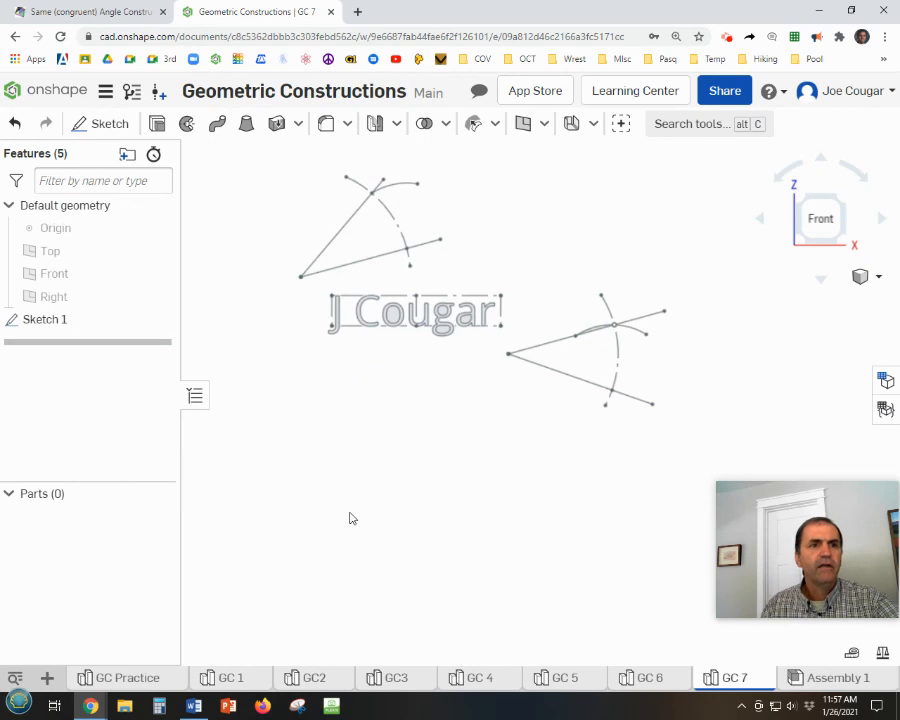
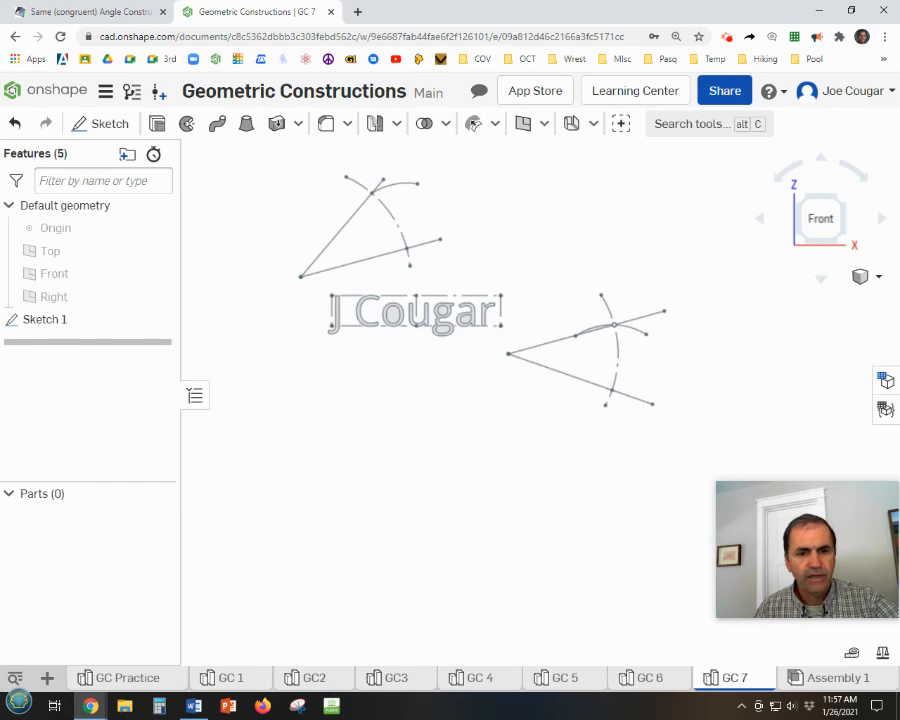
Create a new Part Studio in the document and rename it GC 8.
left_click(50, 679)
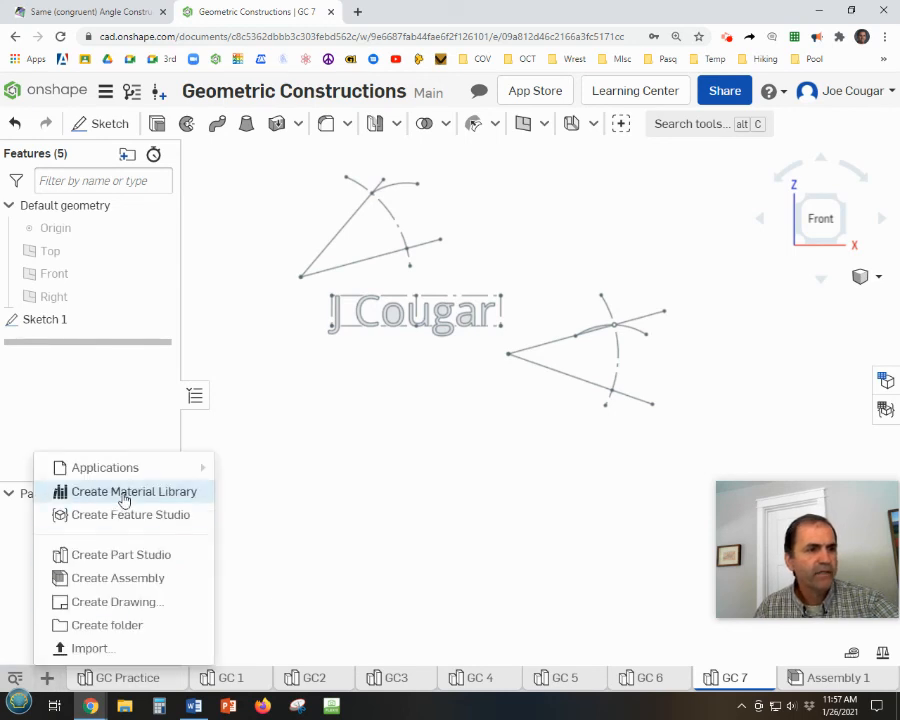
left_click(118, 554)
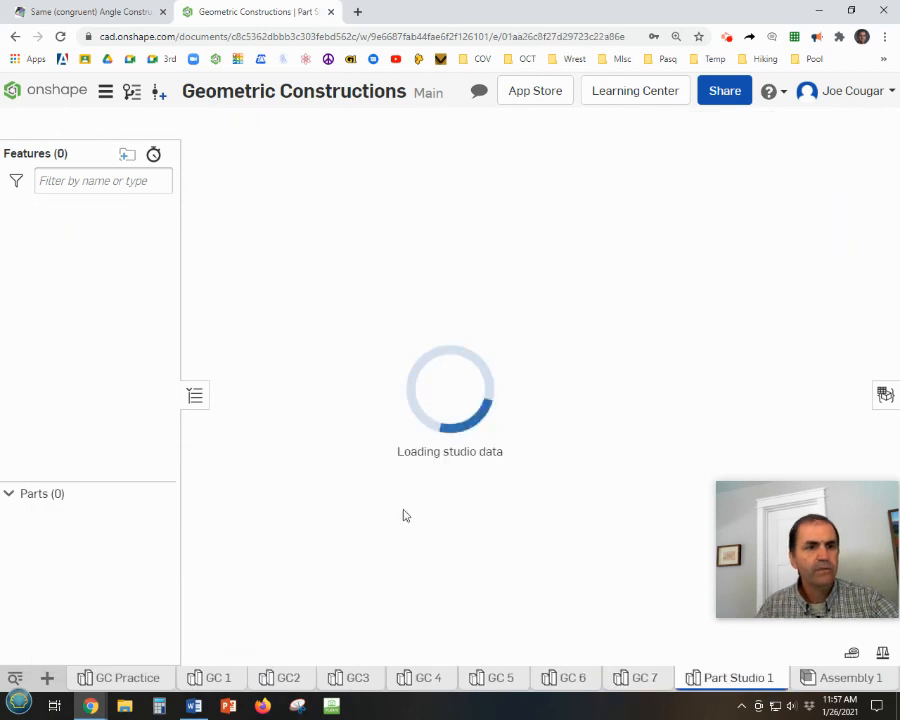
right_click(740, 679)
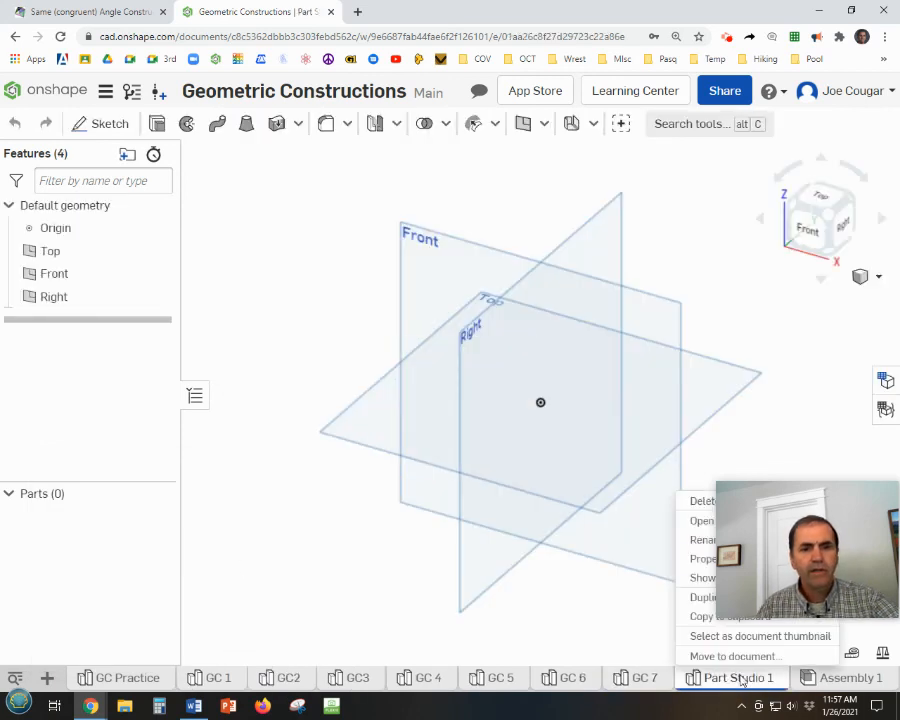
left_click(703, 540)
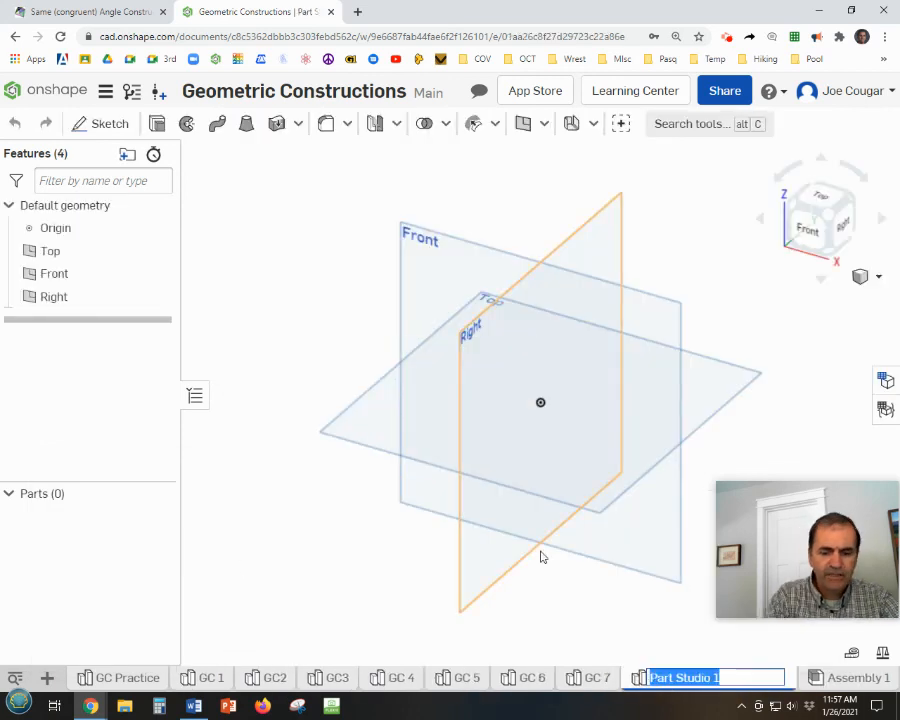
type("GC")
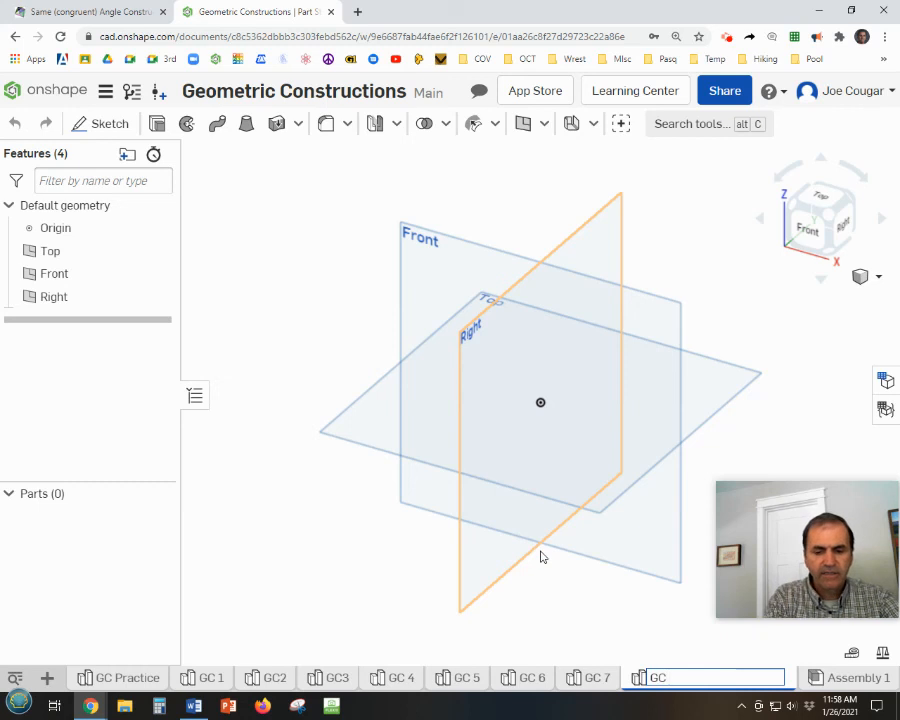
type(" 8")
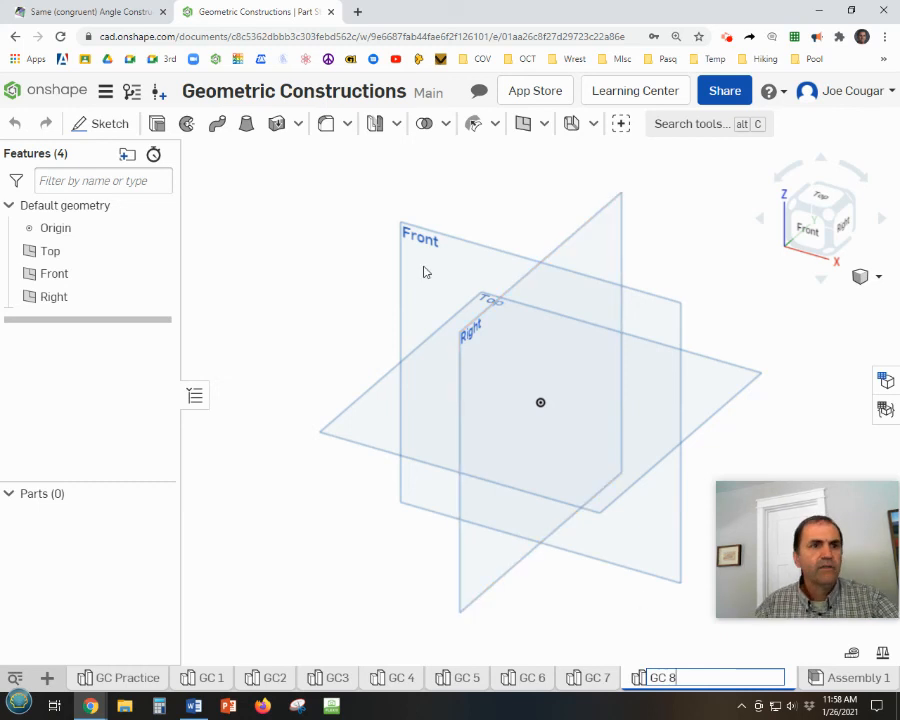
key("Return")
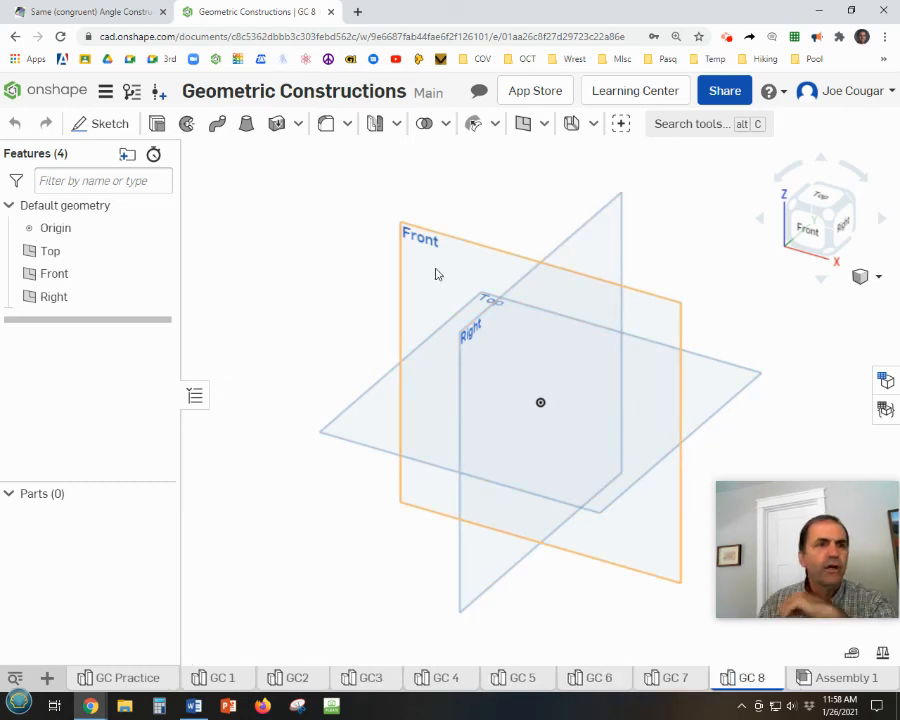
Start a sketch on the Front plane, hide the default planes, and view the sketch plane straight on.
right_click(451, 248)
left_click(512, 255)
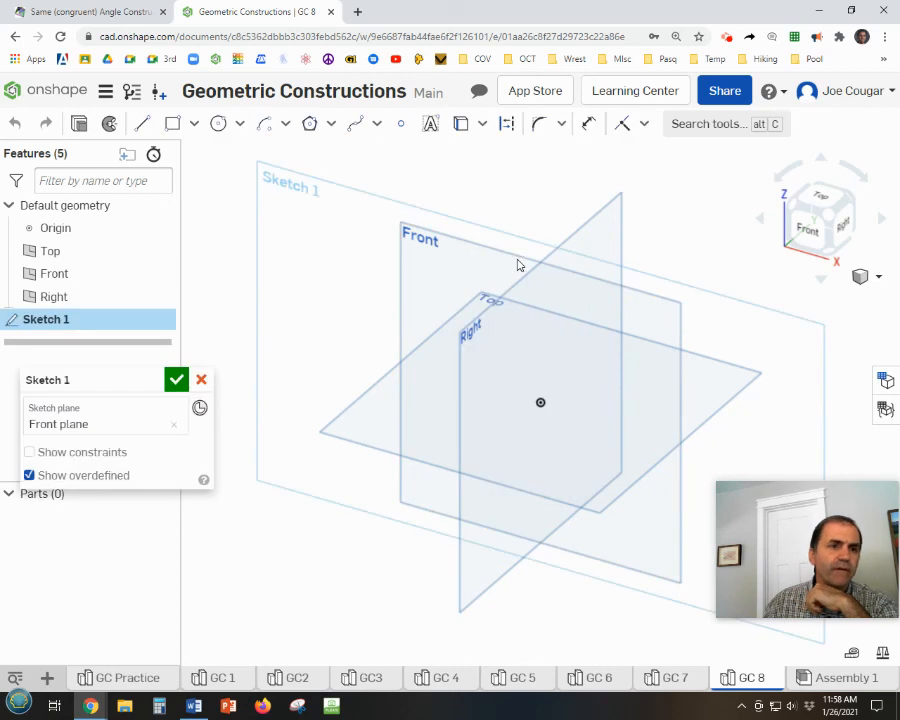
key("p")
right_click(421, 319)
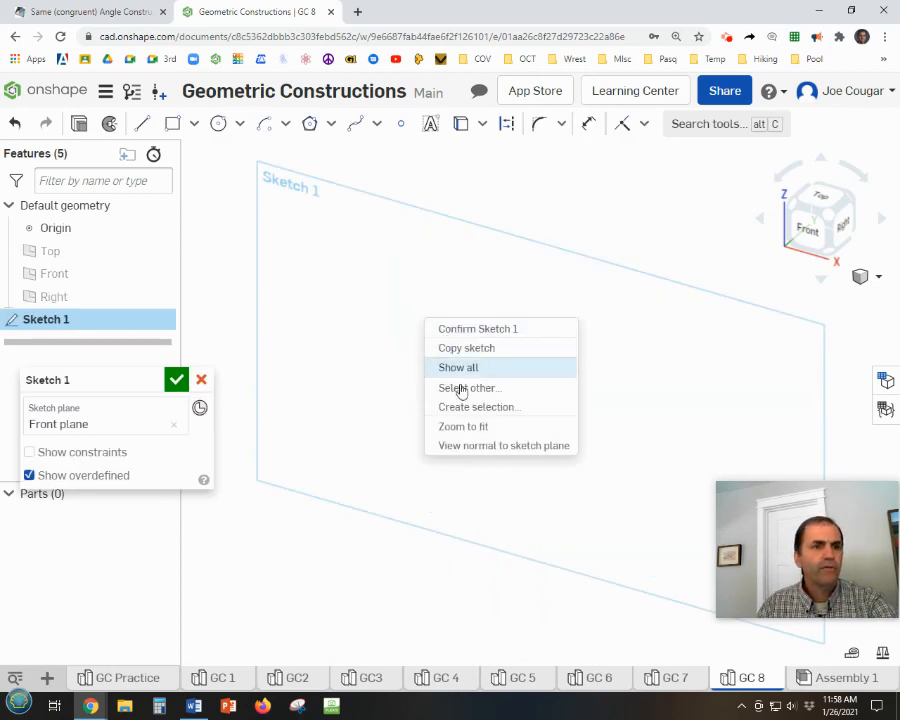
left_click(466, 446)
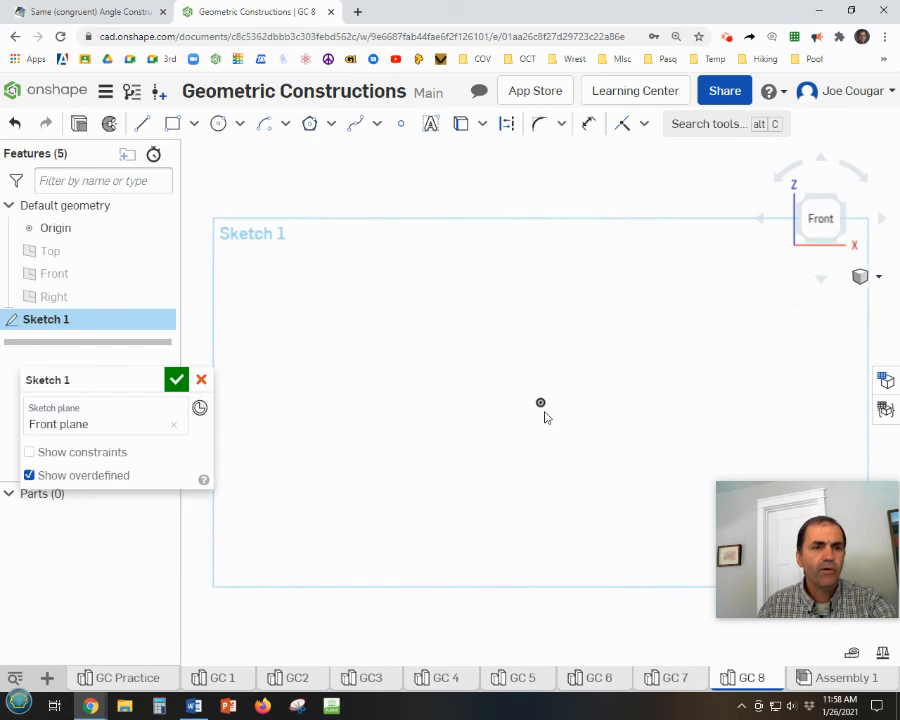
Sketch a horizontal line about 11.16 long above the origin and place two separate points on it between its ends.
left_click(158, 229)
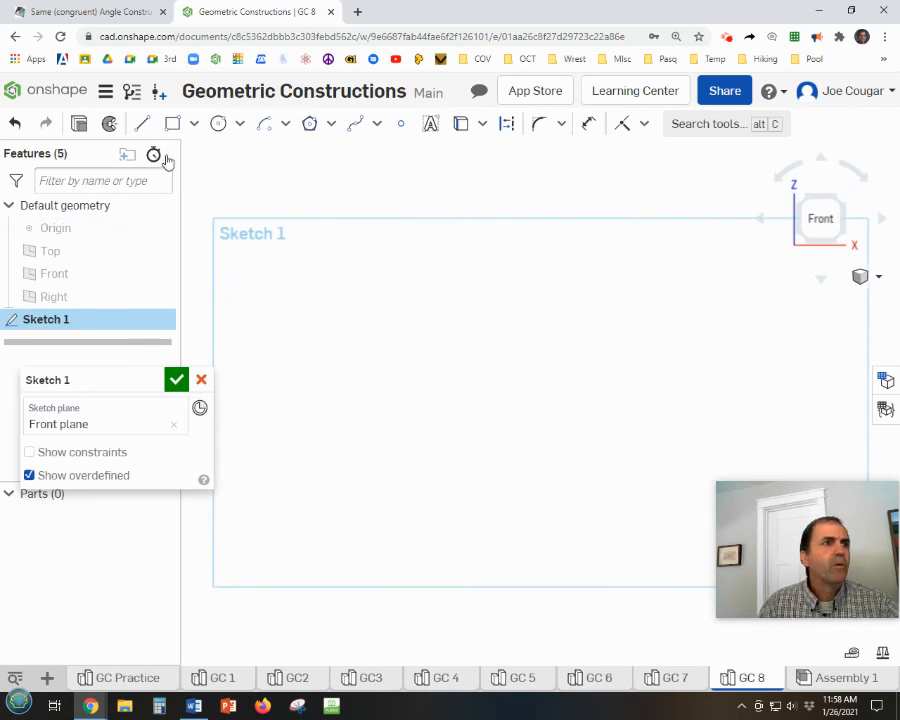
left_click(238, 347)
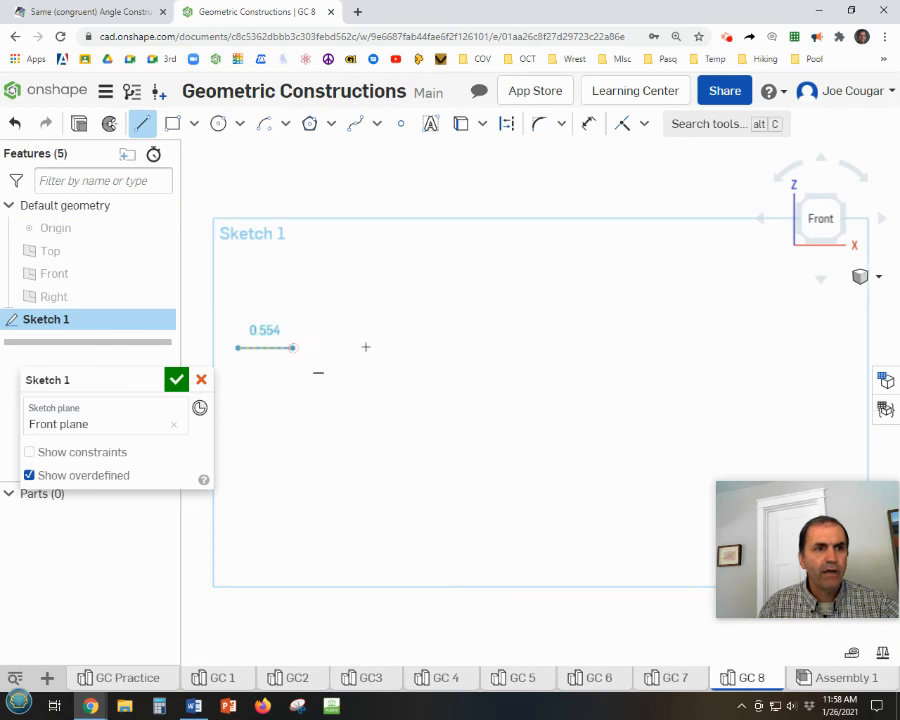
left_click(839, 346)
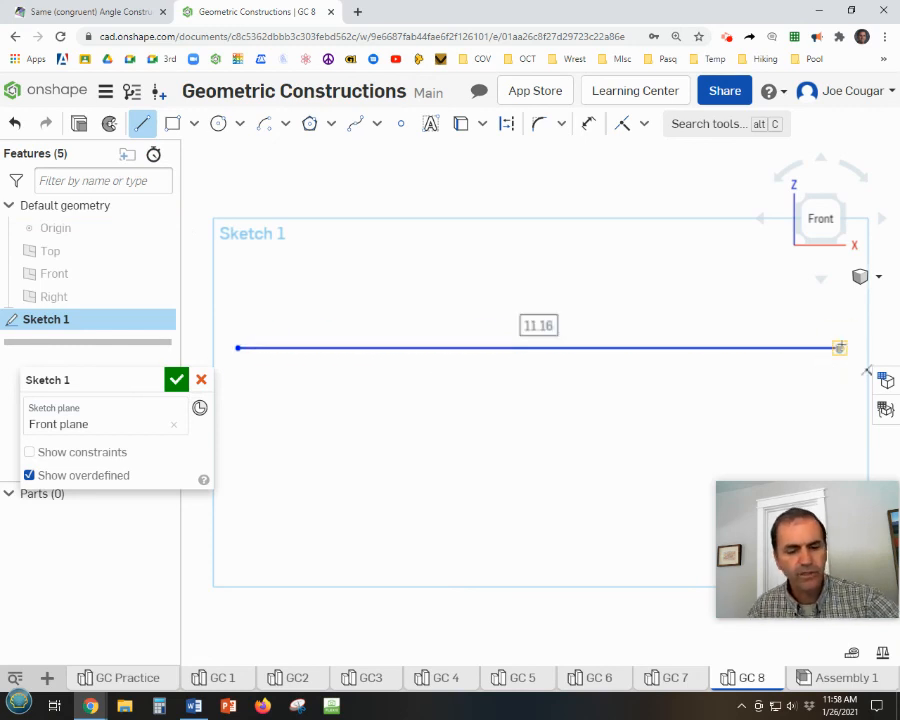
key("Escape")
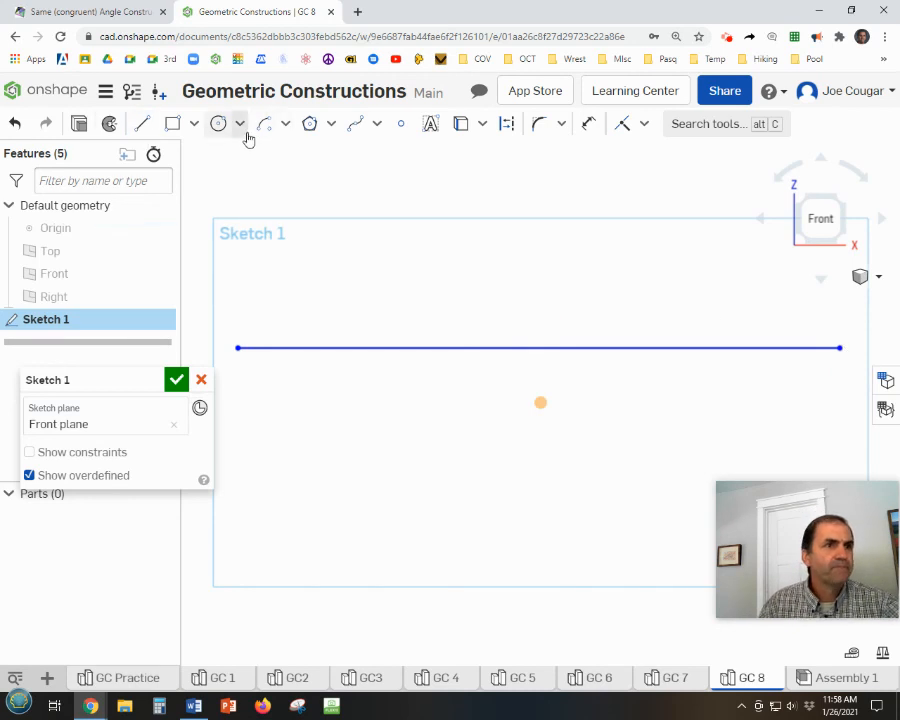
left_click(401, 123)
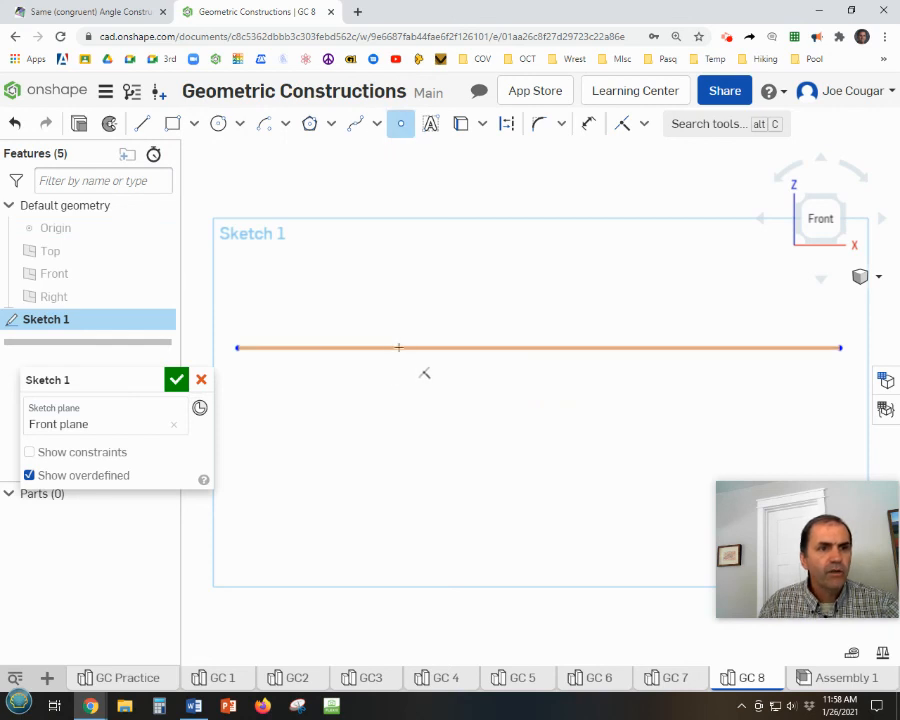
left_click(401, 347)
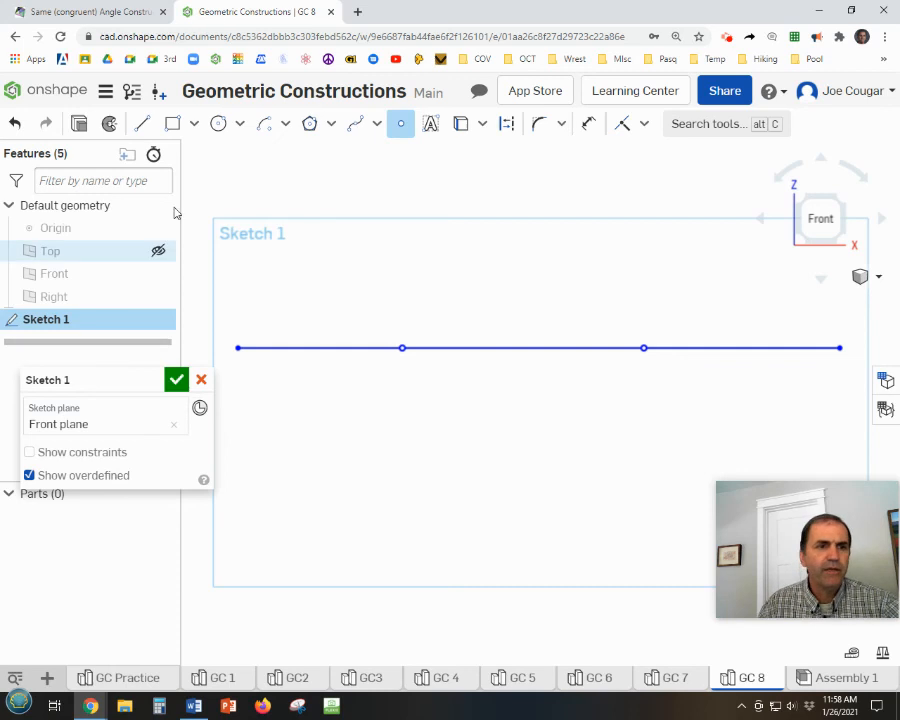
Apply the Fix constraint to the horizontal line and both points on it.
left_click(644, 124)
left_click(643, 505)
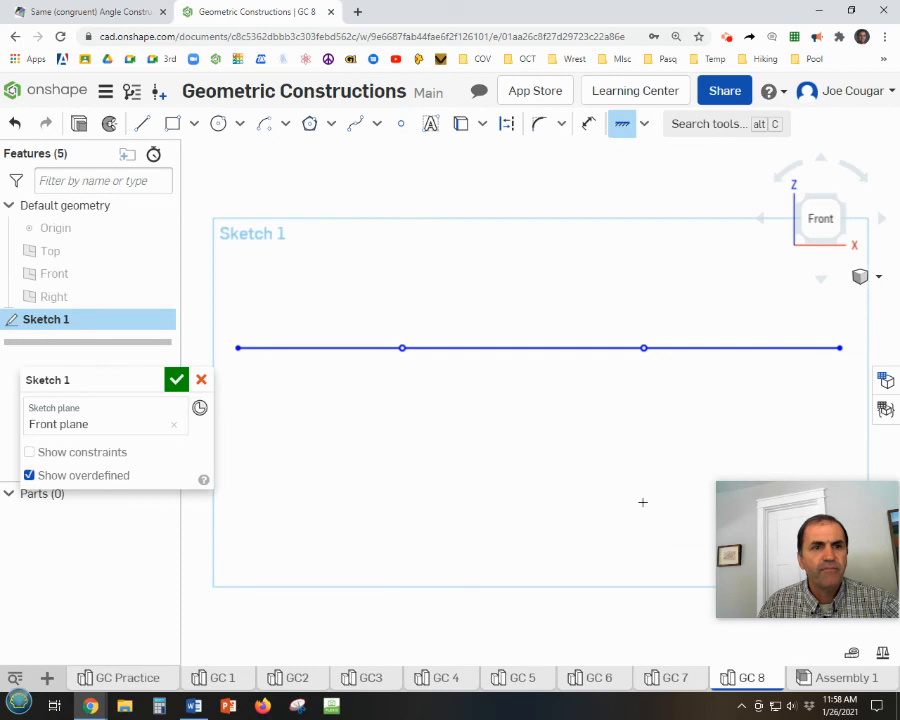
left_click(660, 347)
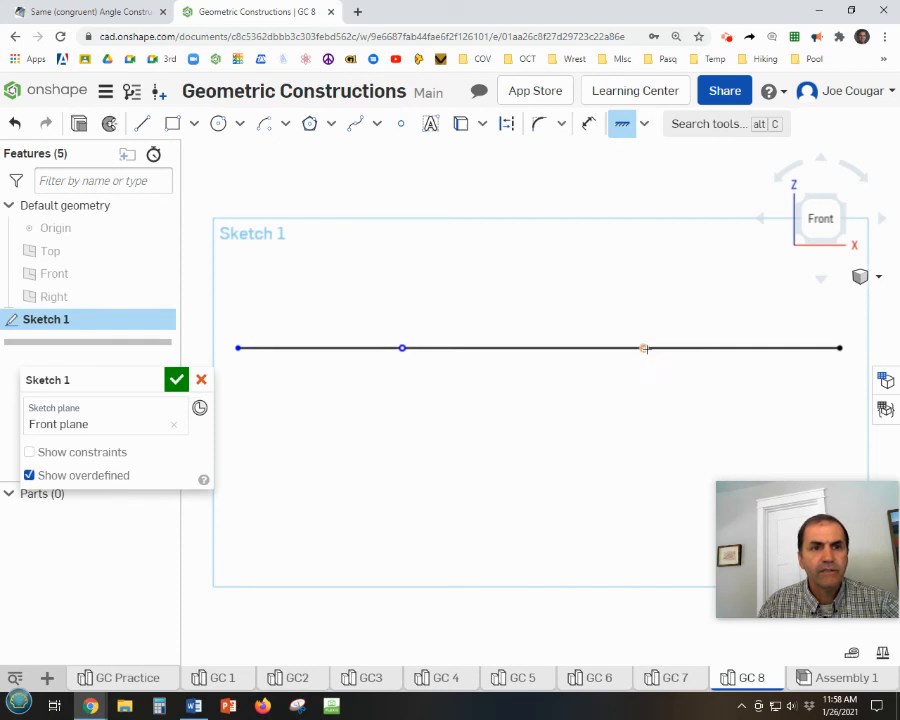
left_click(644, 348)
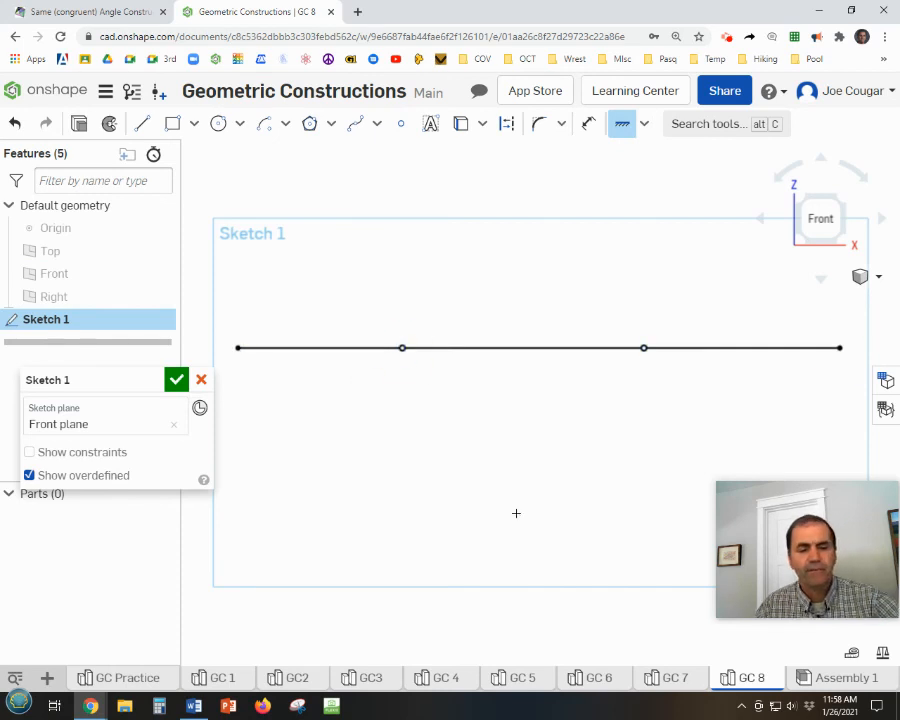
key("Escape")
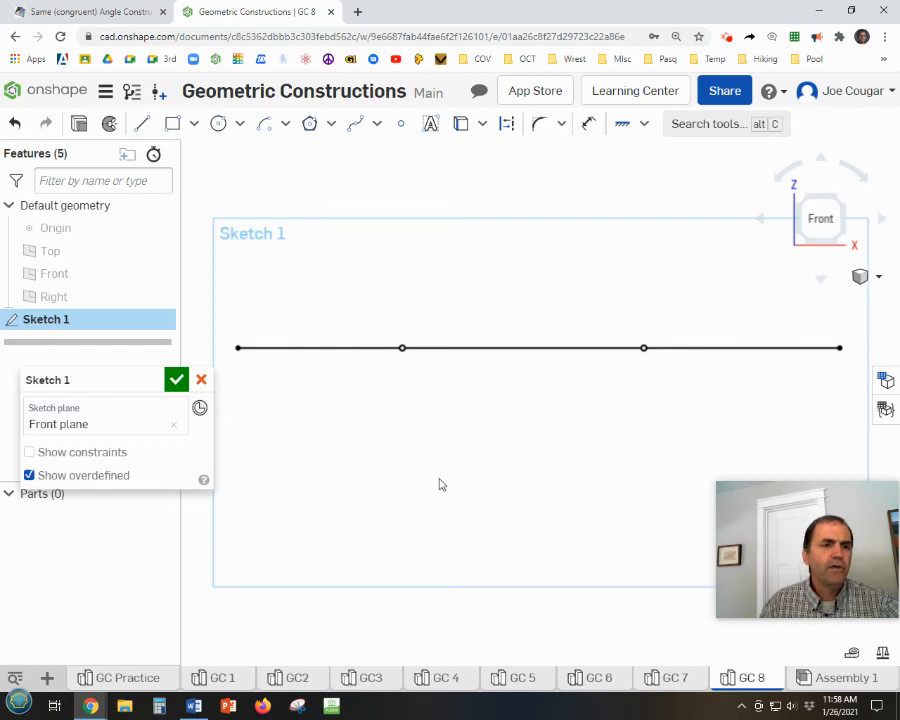
Draw two short arcs centred on the line's left point, crossing the line on either side with radii of about 1.8.
left_click(264, 128)
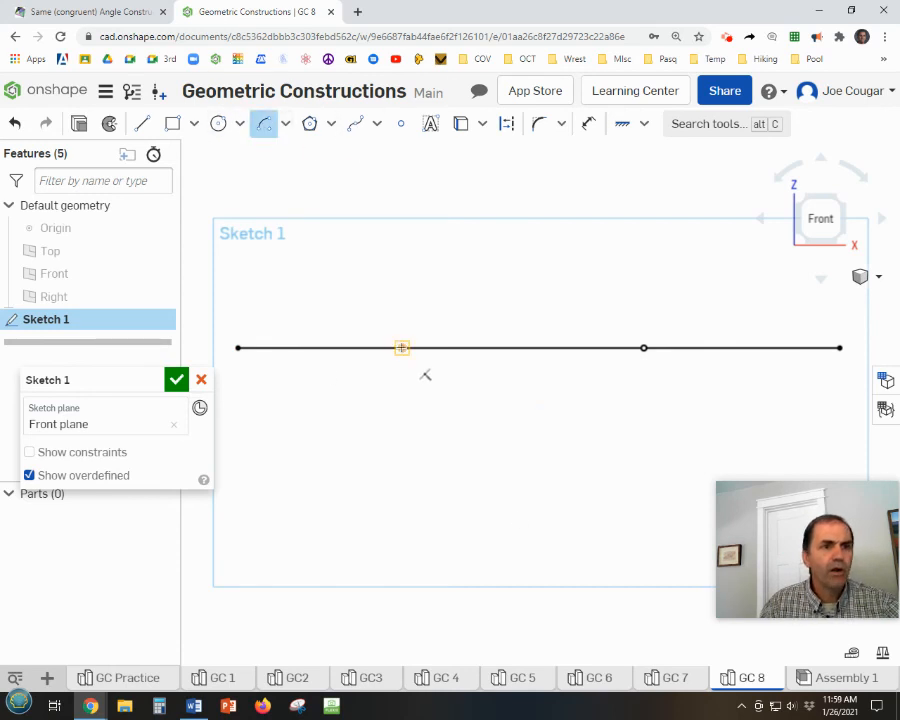
left_click(402, 347)
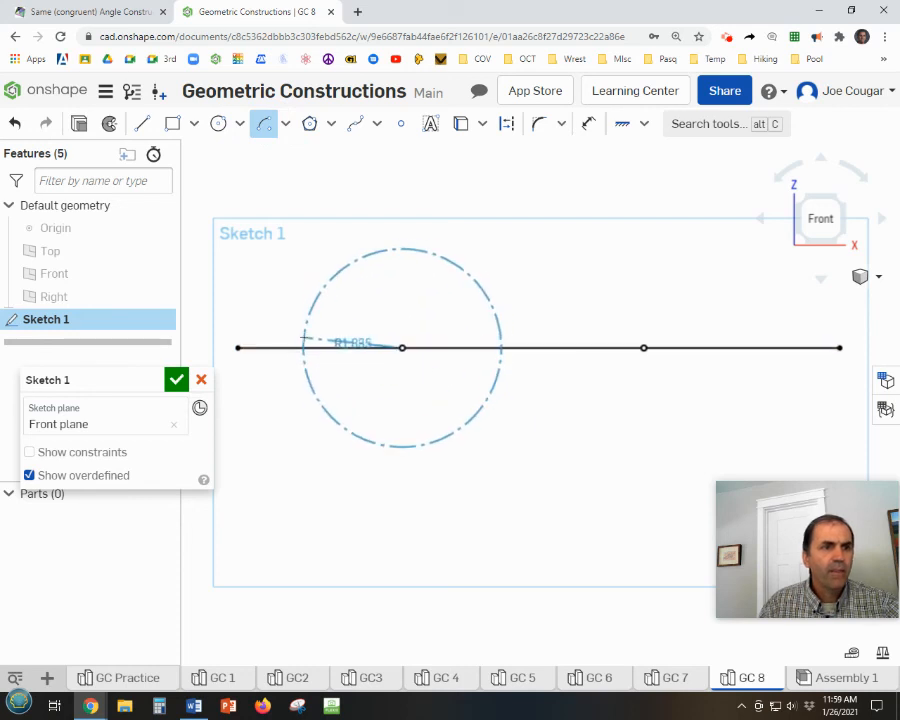
left_click(308, 322)
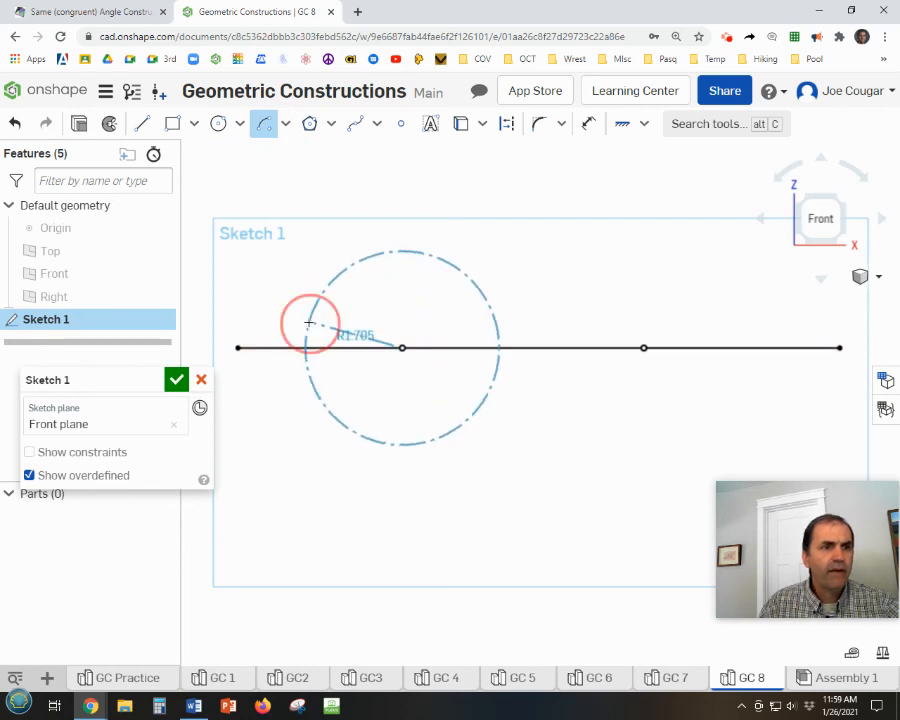
left_click(305, 375)
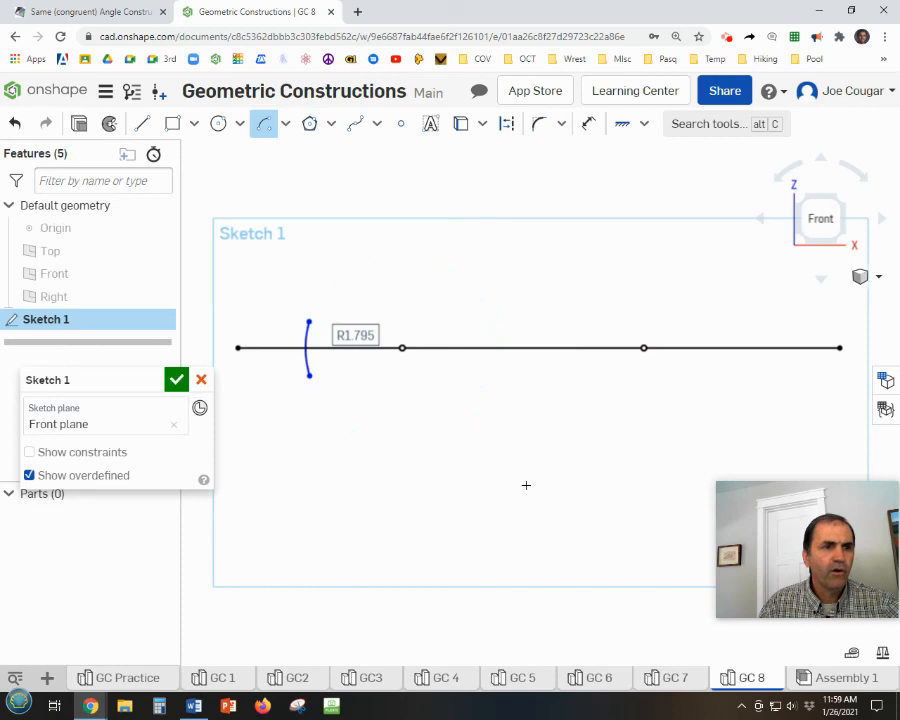
left_click(402, 347)
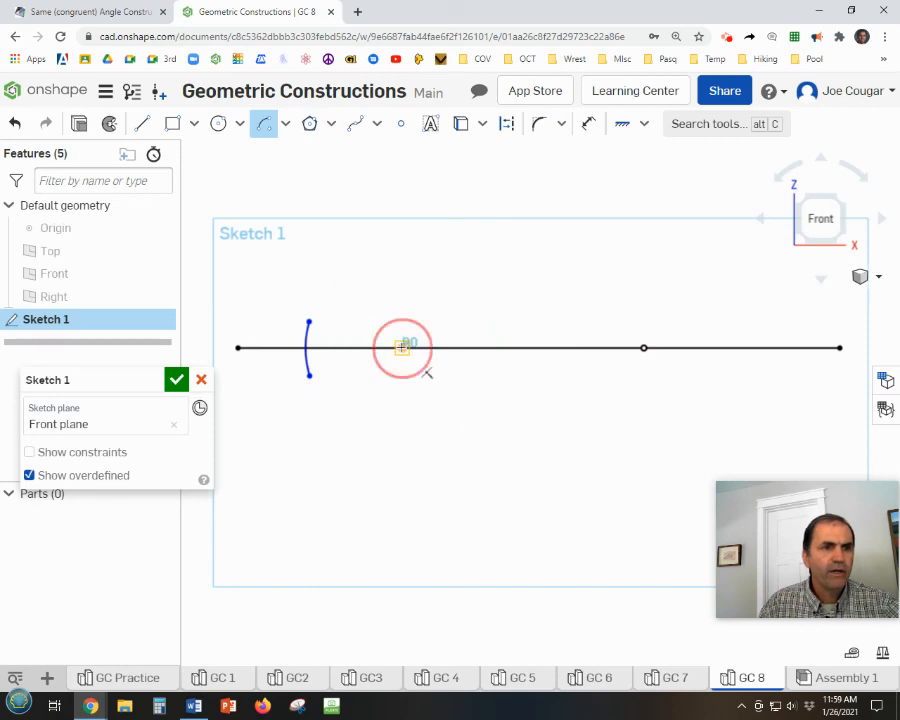
left_click(502, 337)
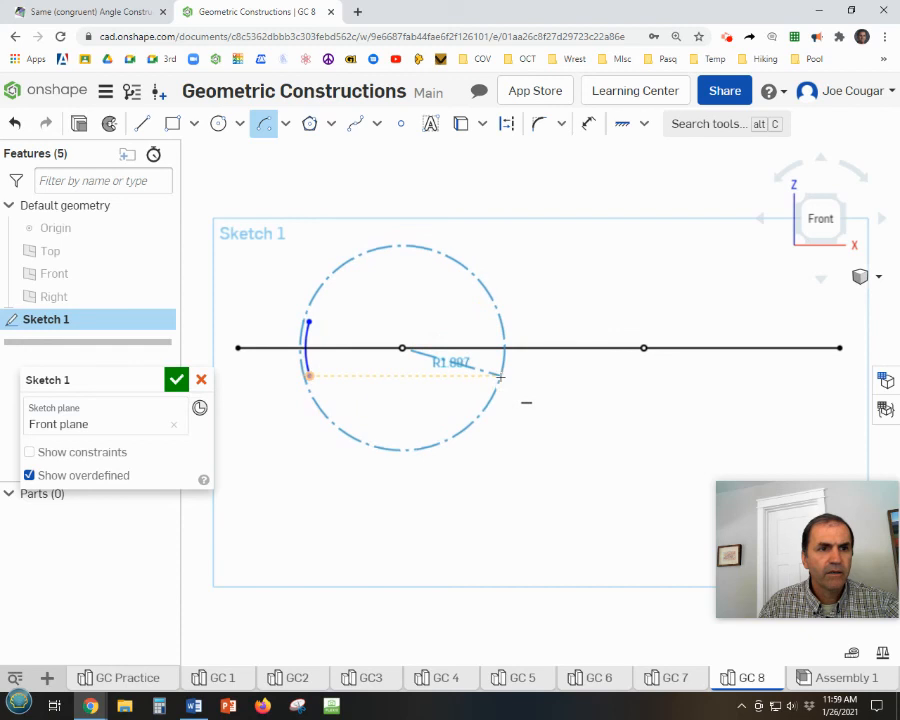
left_click(497, 323)
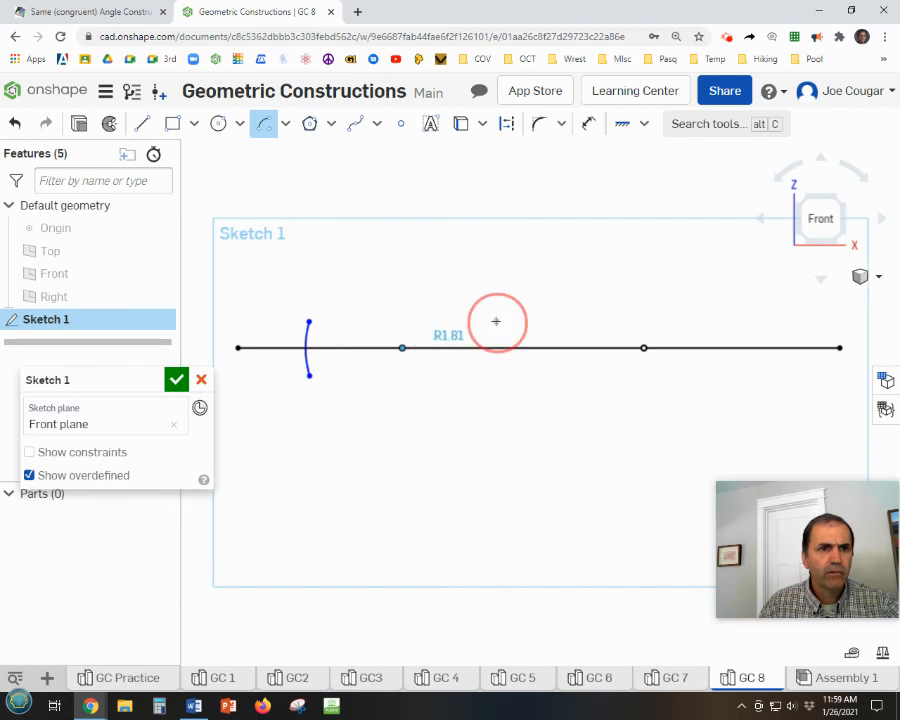
left_click(498, 377)
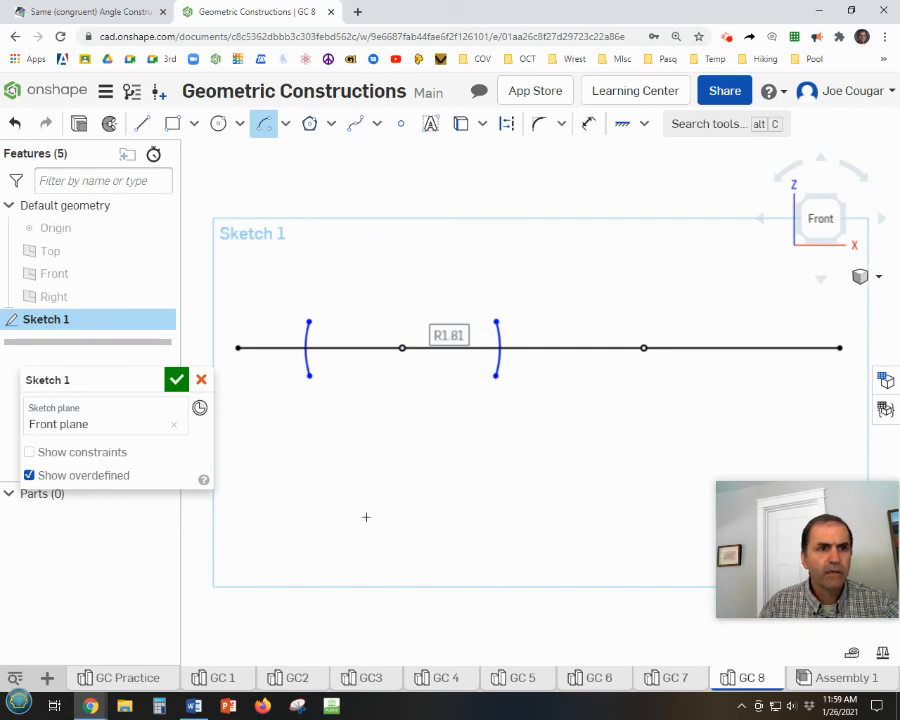
Draw two short arcs centred on the right point, crossing the line with radii of about 2.33 on its left and 1.96 on its right.
left_click(644, 348)
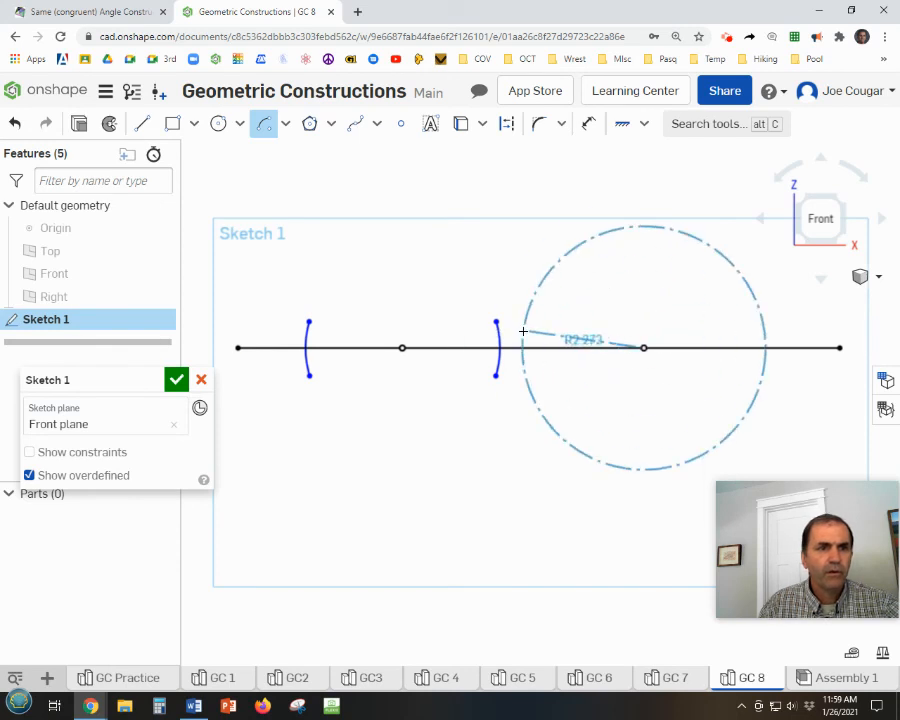
left_click(520, 327)
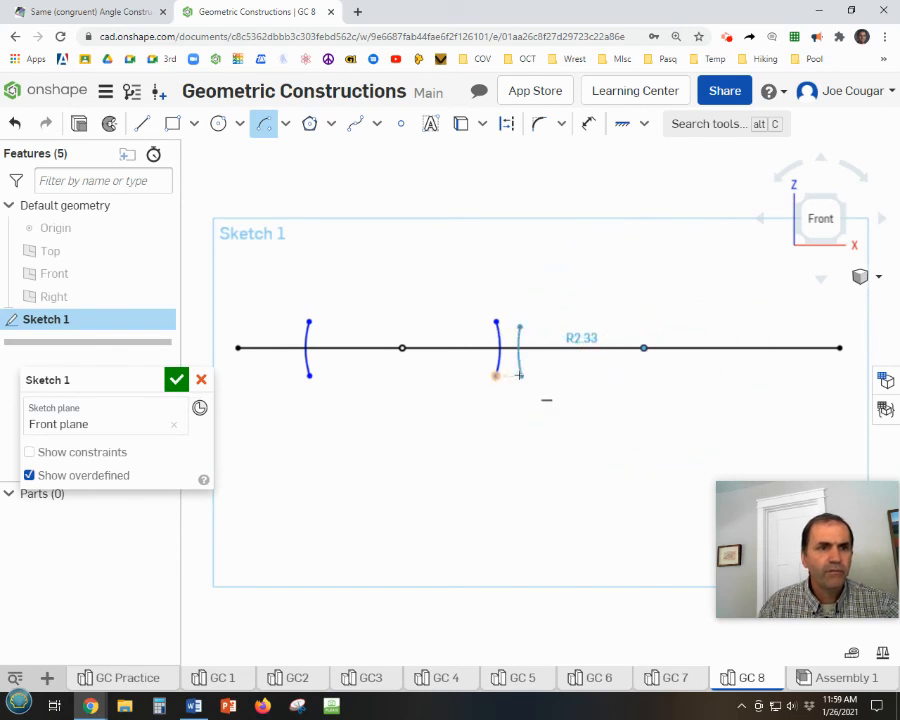
left_click(519, 375)
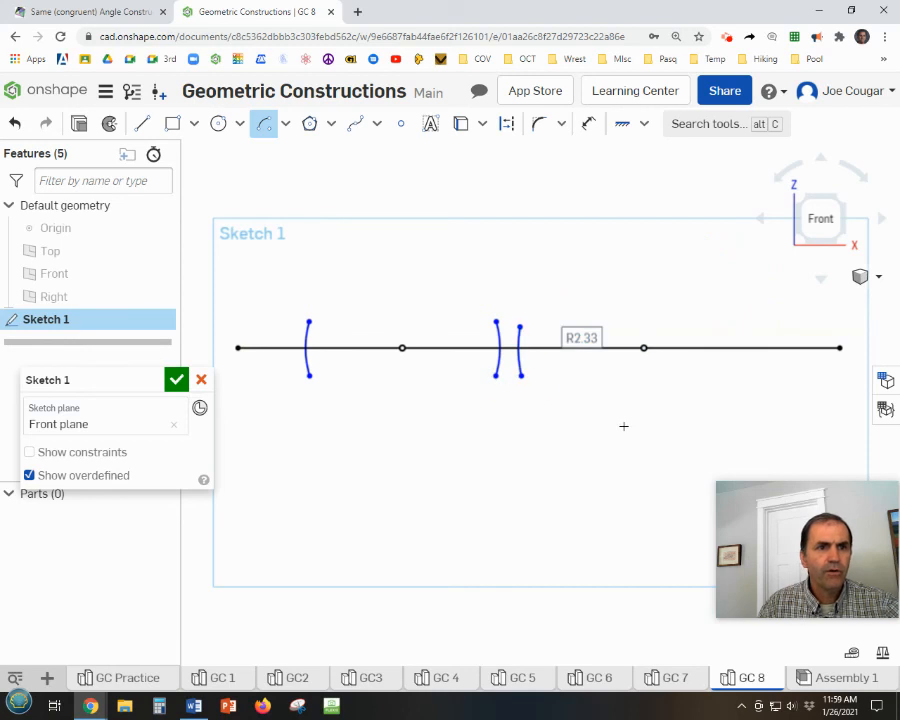
left_click(644, 348)
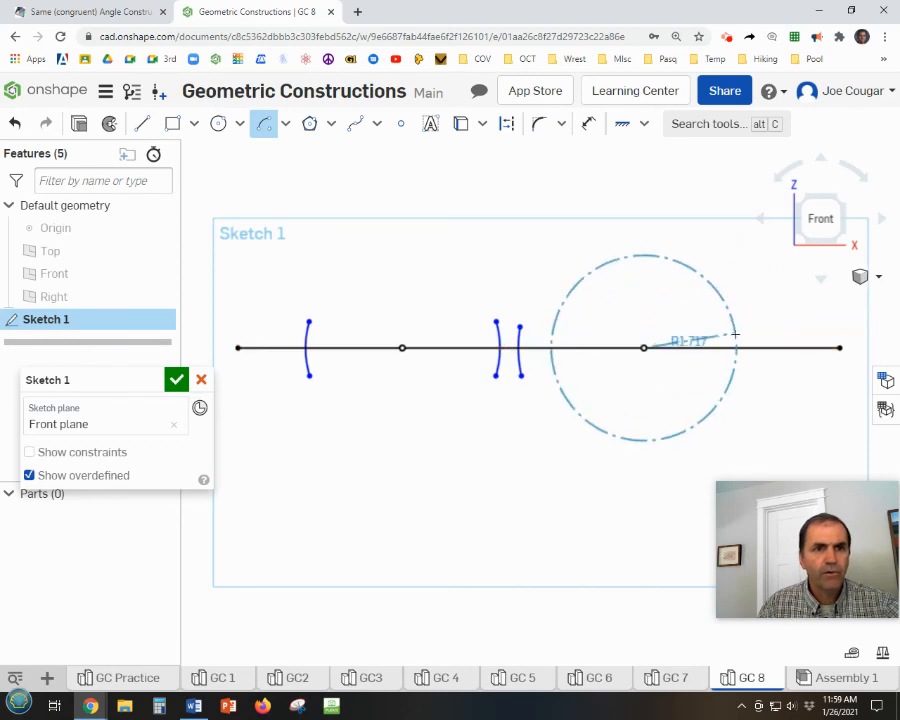
left_click(747, 325)
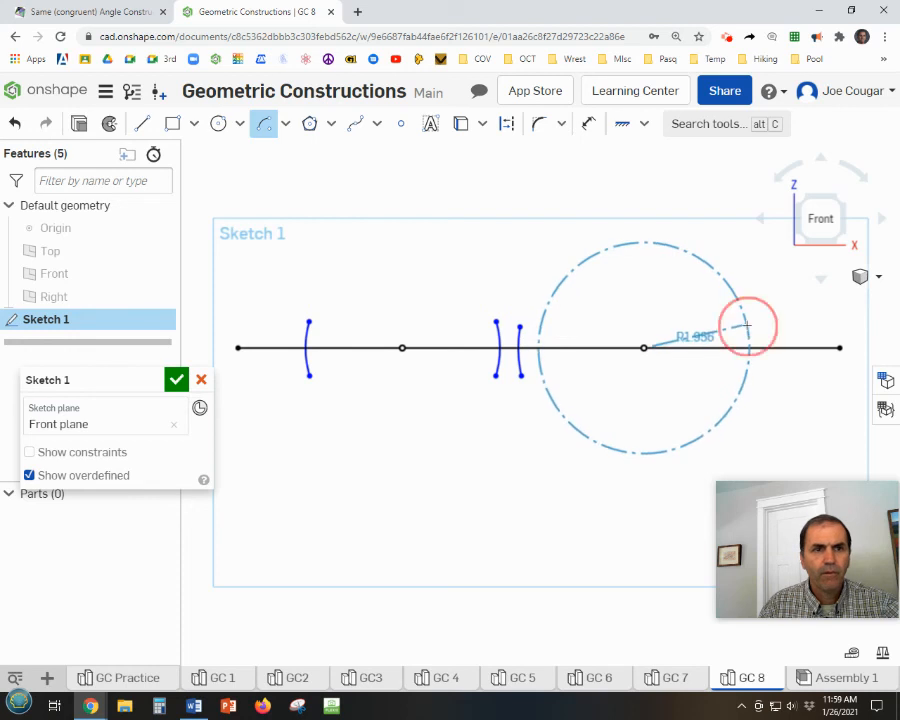
left_click(748, 375)
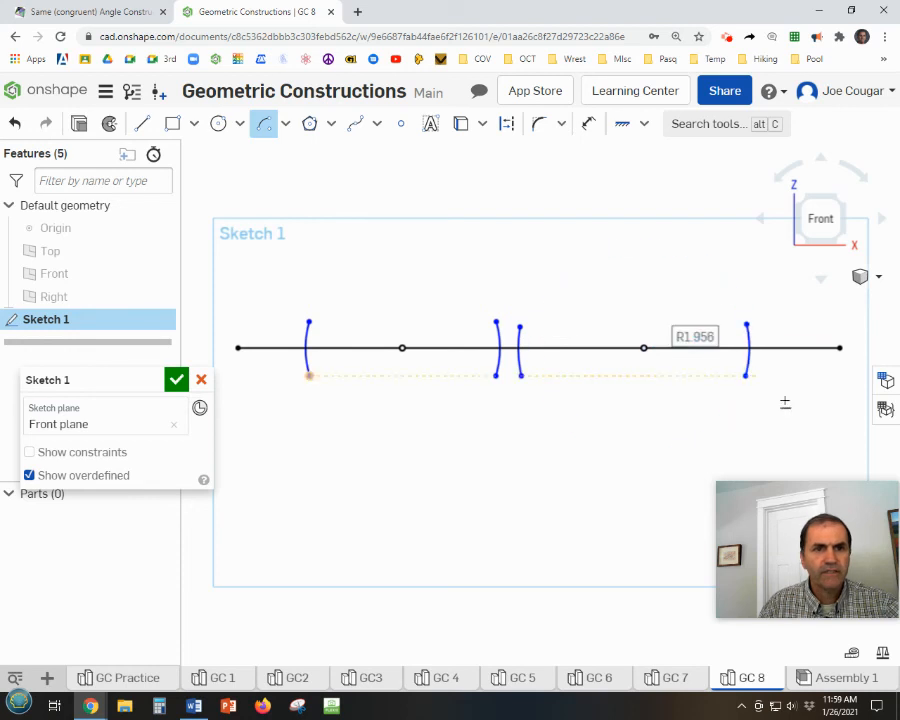
key("Escape")
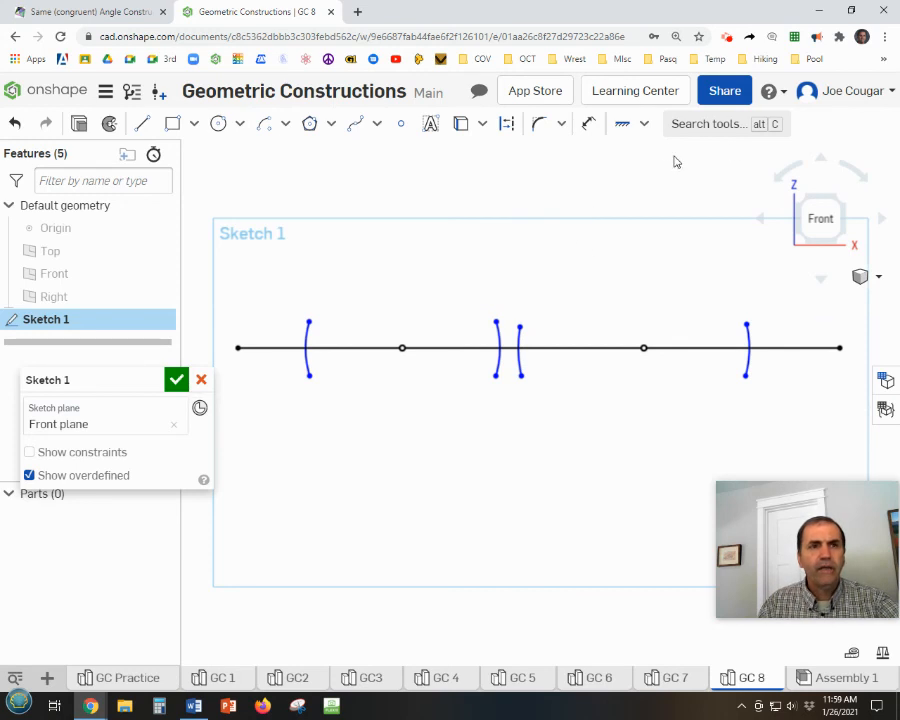
Apply the Equal constraint between all four short arcs crossing the horizontal line so they share one radius.
left_click(644, 125)
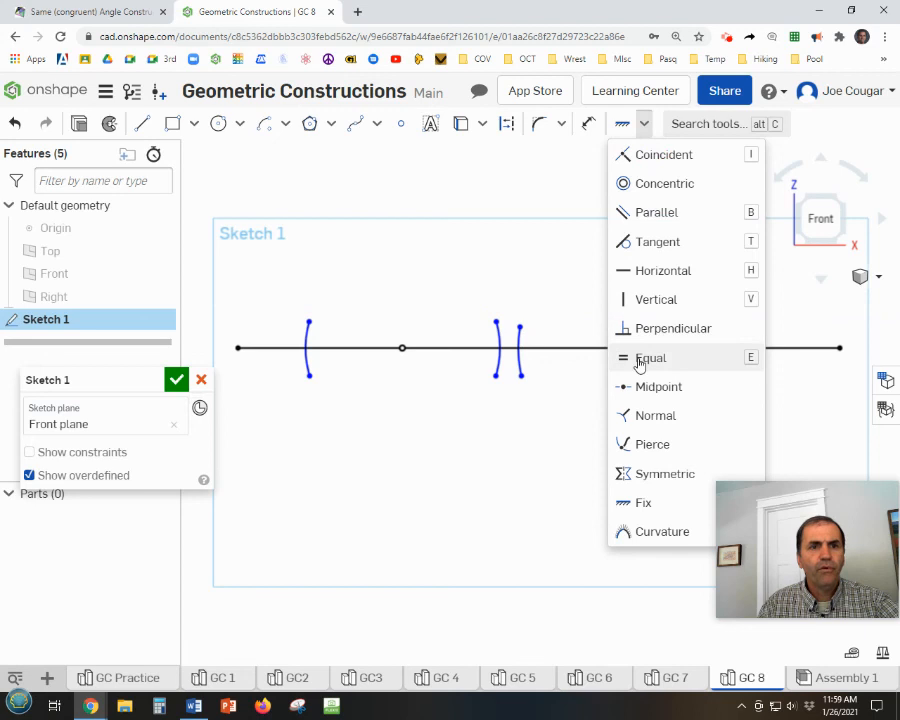
left_click(648, 358)
left_click(308, 333)
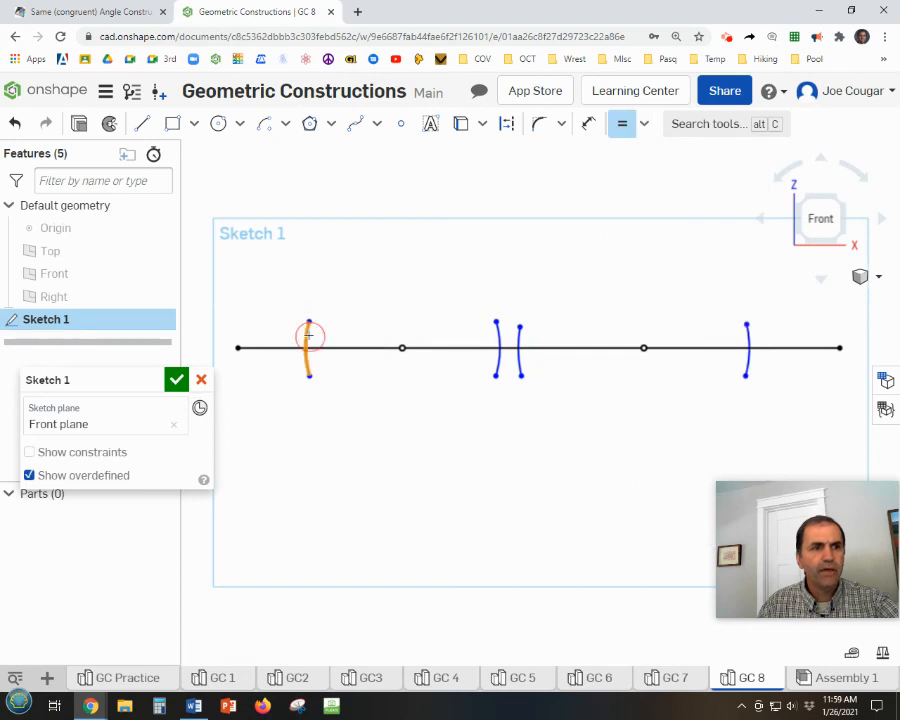
left_click(498, 337)
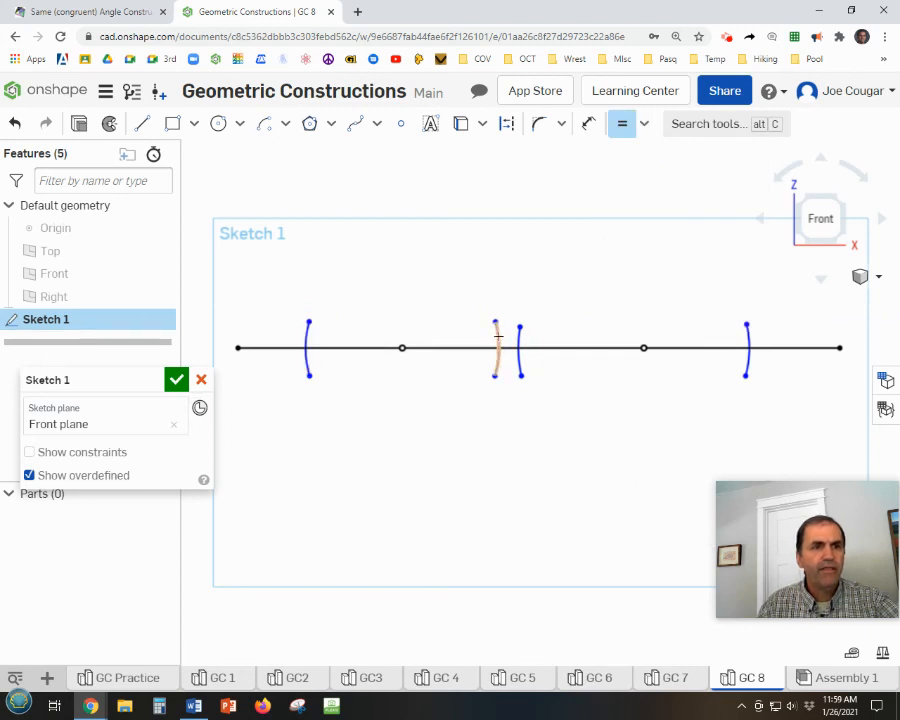
left_click(498, 336)
left_click(518, 340)
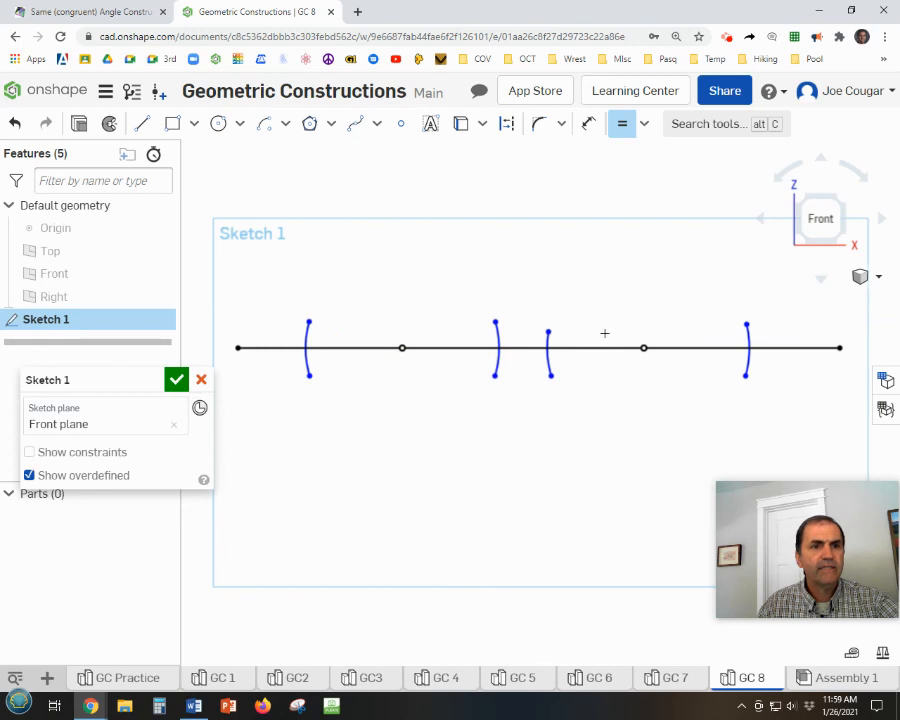
left_click(547, 336)
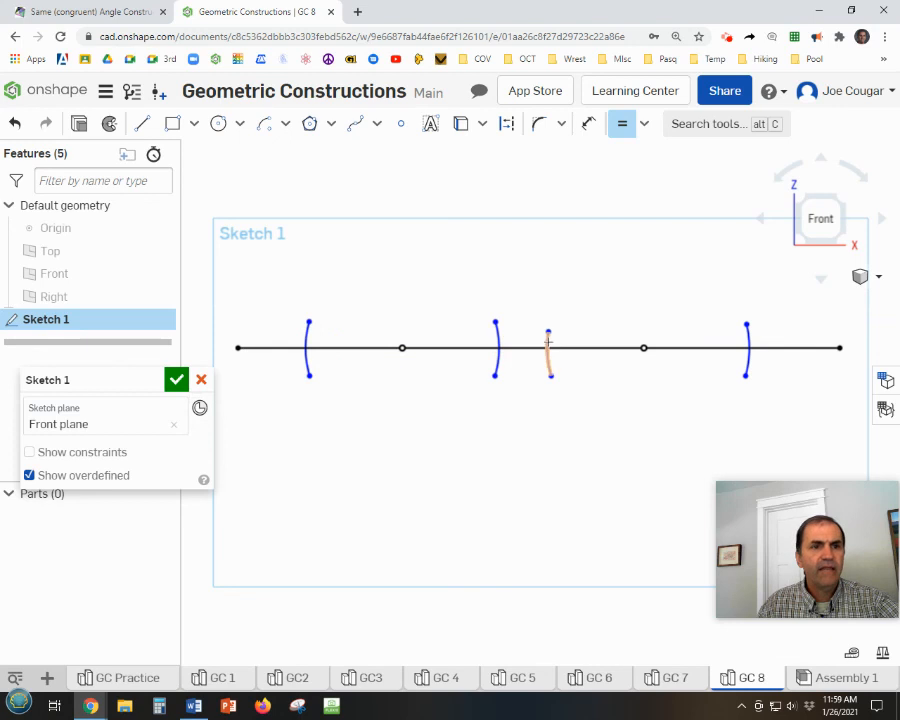
left_click(746, 335)
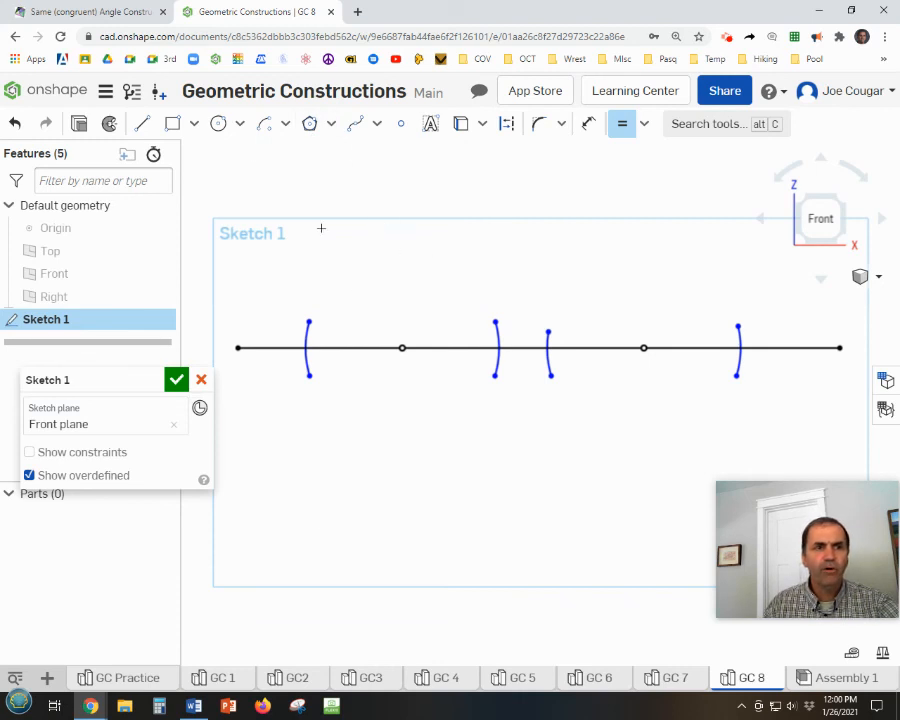
Draw two crossing arcs above the line's left point, centred where its short arcs meet the line, with radii of about 3.14 and 3.02.
left_click(266, 125)
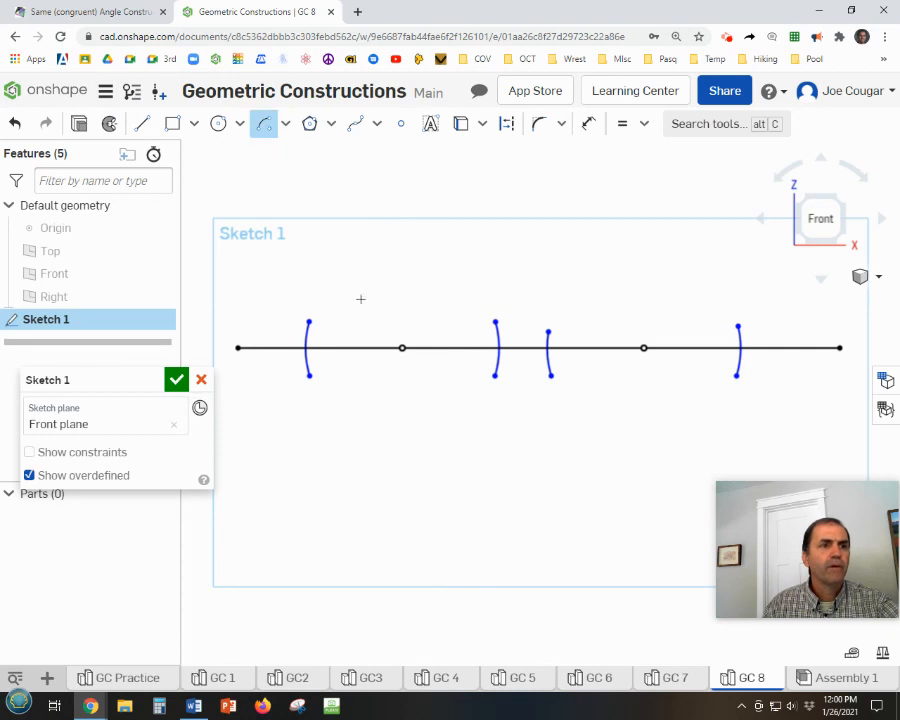
left_click(307, 347)
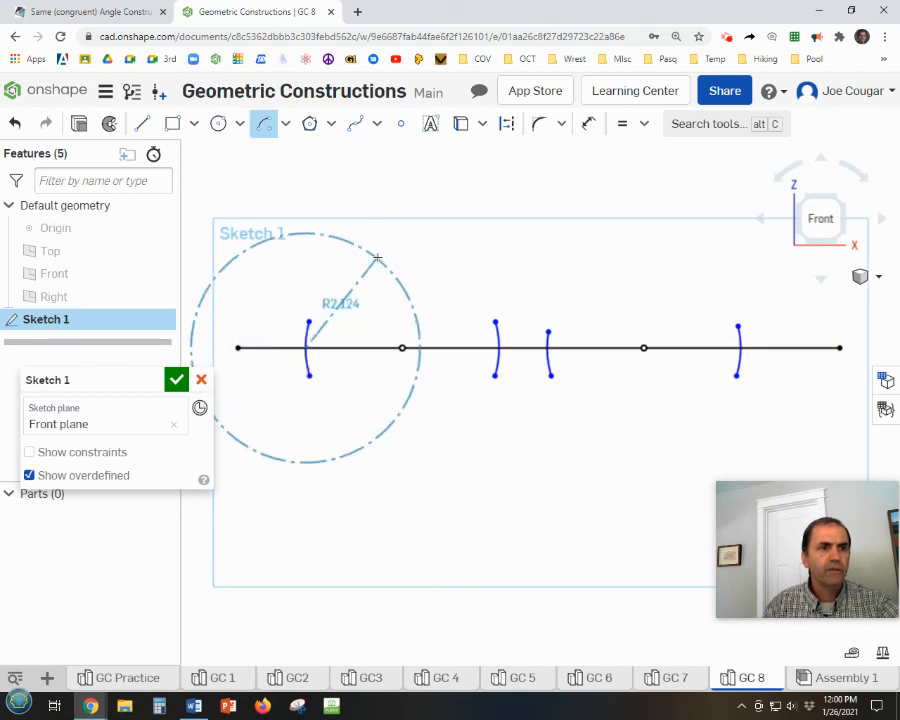
left_click(379, 197)
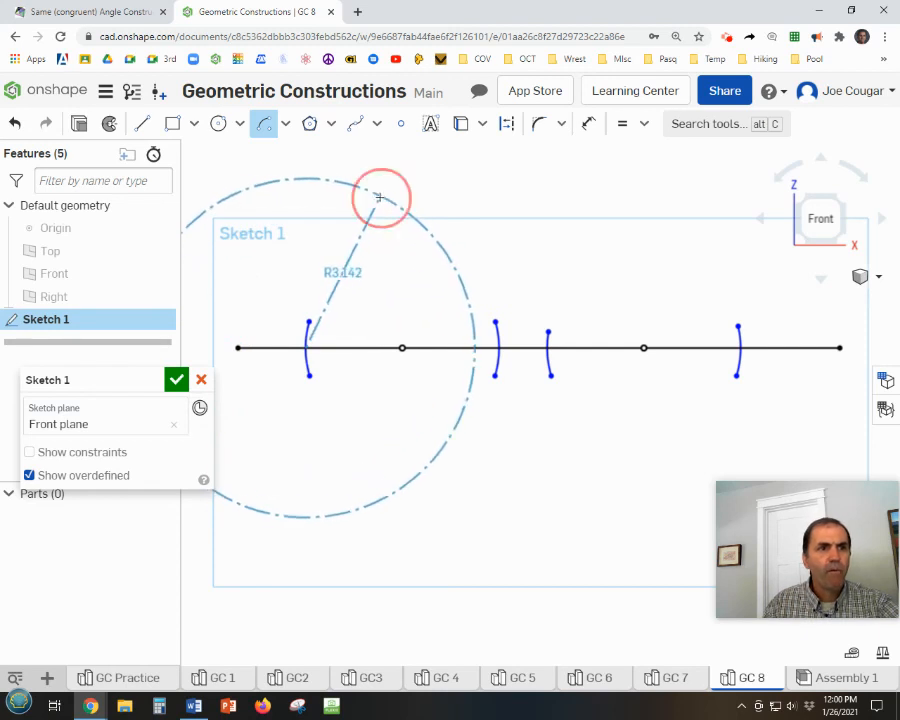
left_click(436, 241)
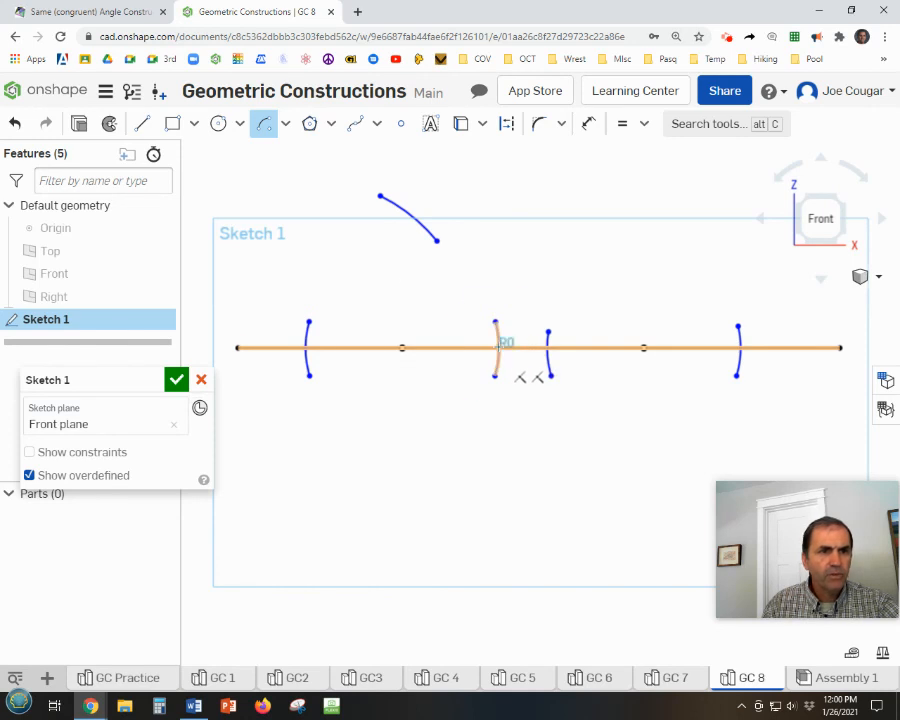
left_click(496, 347)
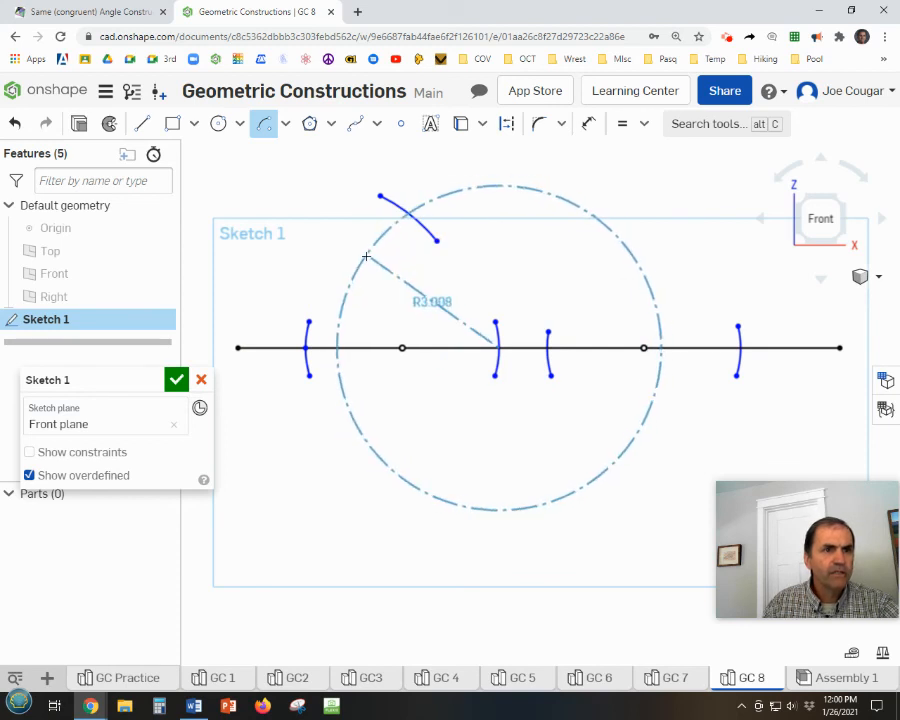
left_click(366, 256)
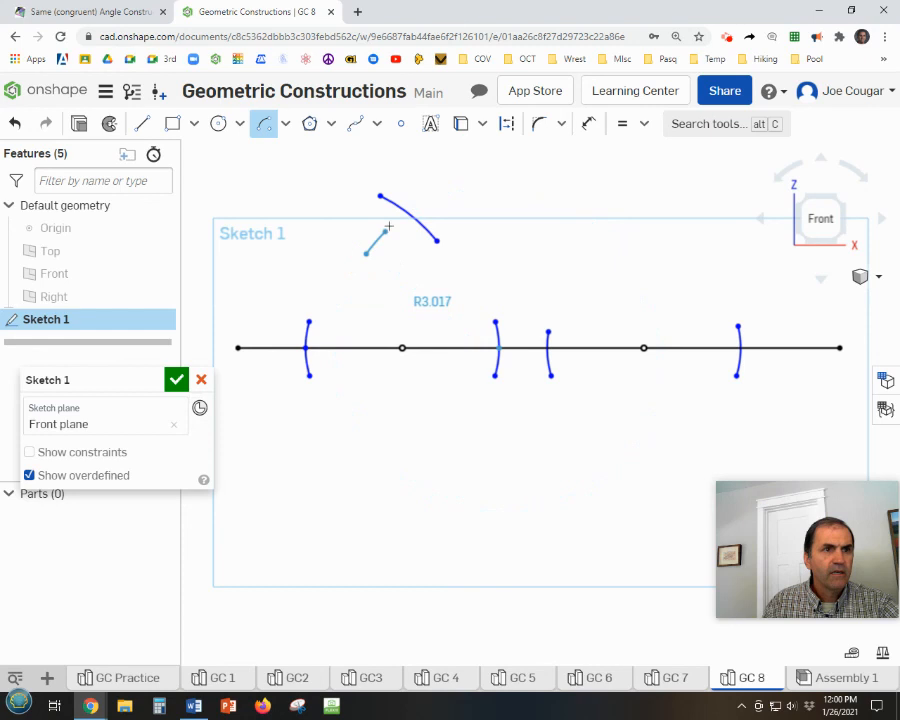
left_click(455, 196)
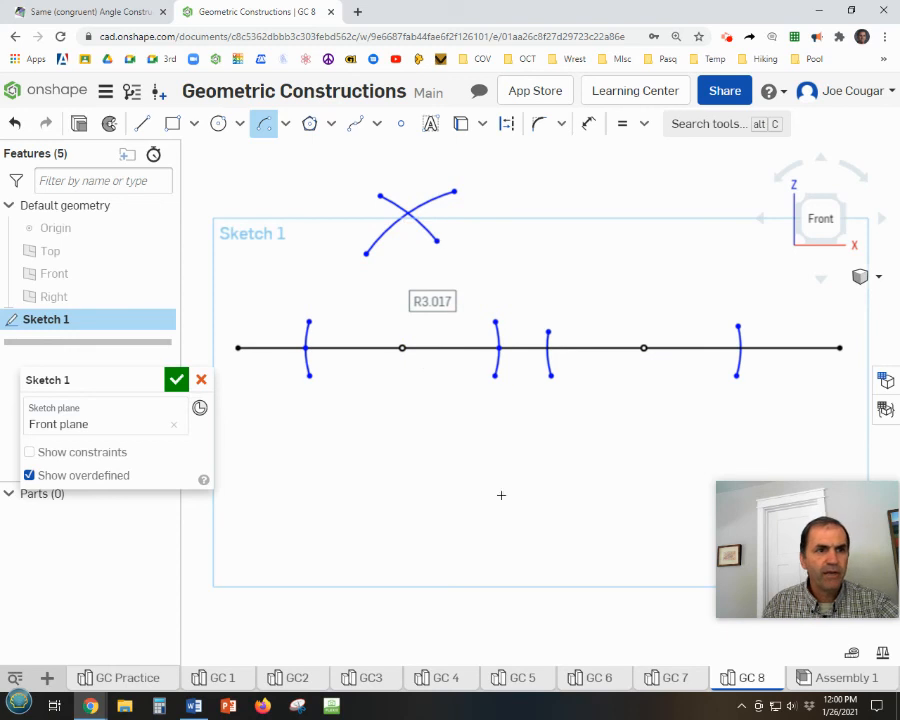
Draw an arc of radius about 3.0 above the right point, centred where its left short arc meets the line.
left_click(548, 348)
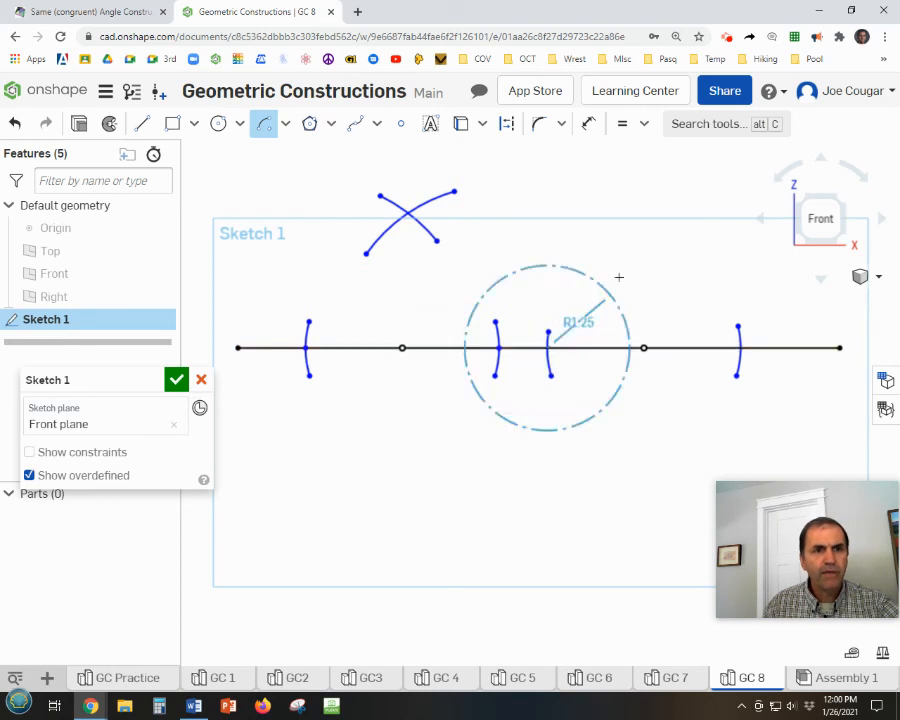
left_click(603, 197)
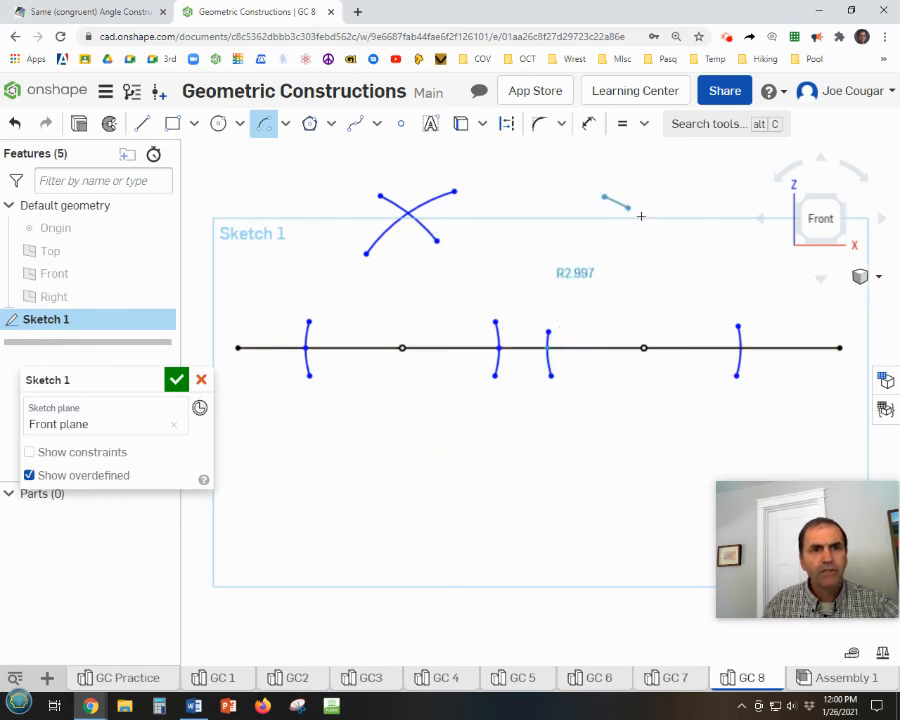
left_click(684, 261)
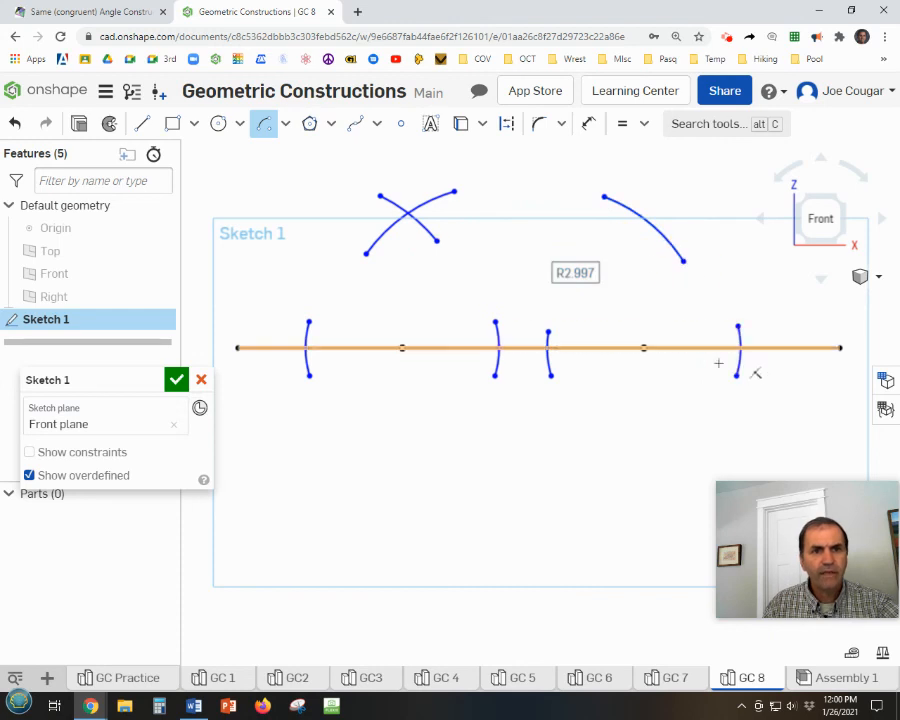
left_click(739, 347)
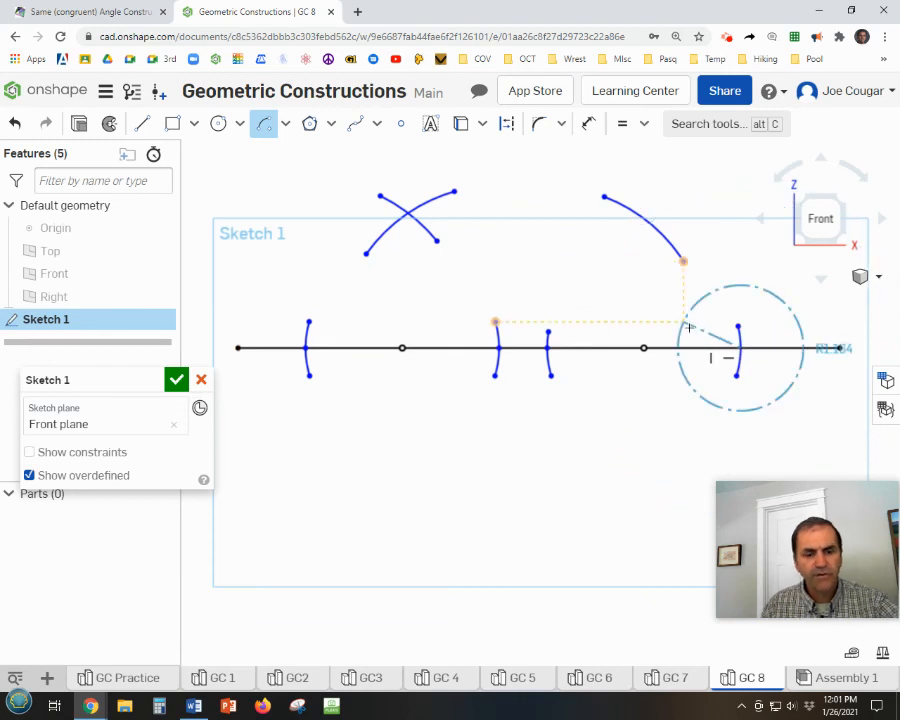
key("Escape")
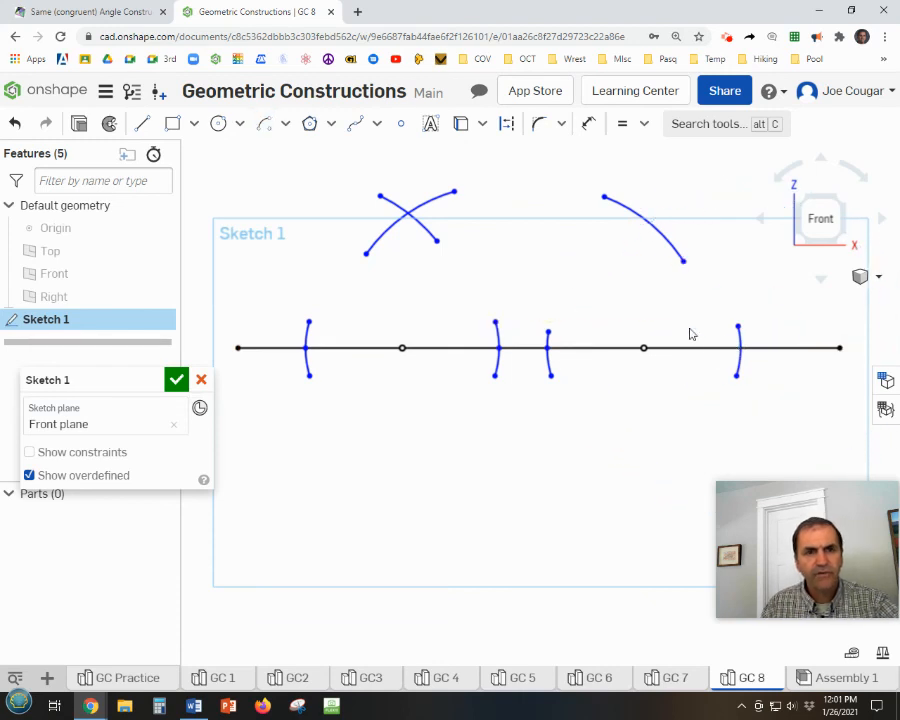
Place a point where the rightmost short arc meets the line and draw an arc of radius about 3.1 from it, crossing the neighbouring upper arc.
left_click(400, 126)
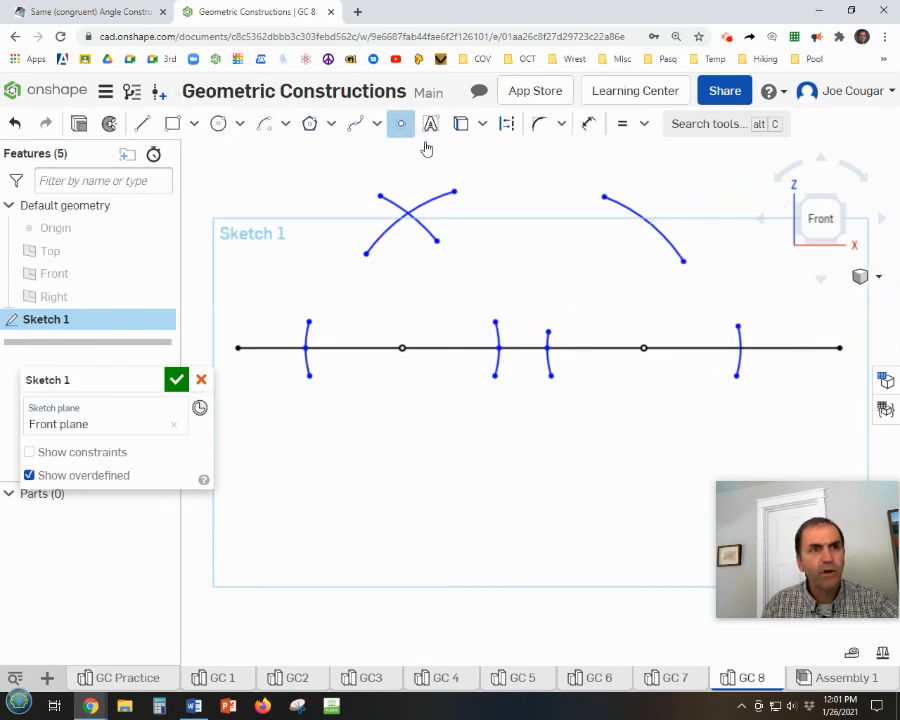
left_click(740, 347)
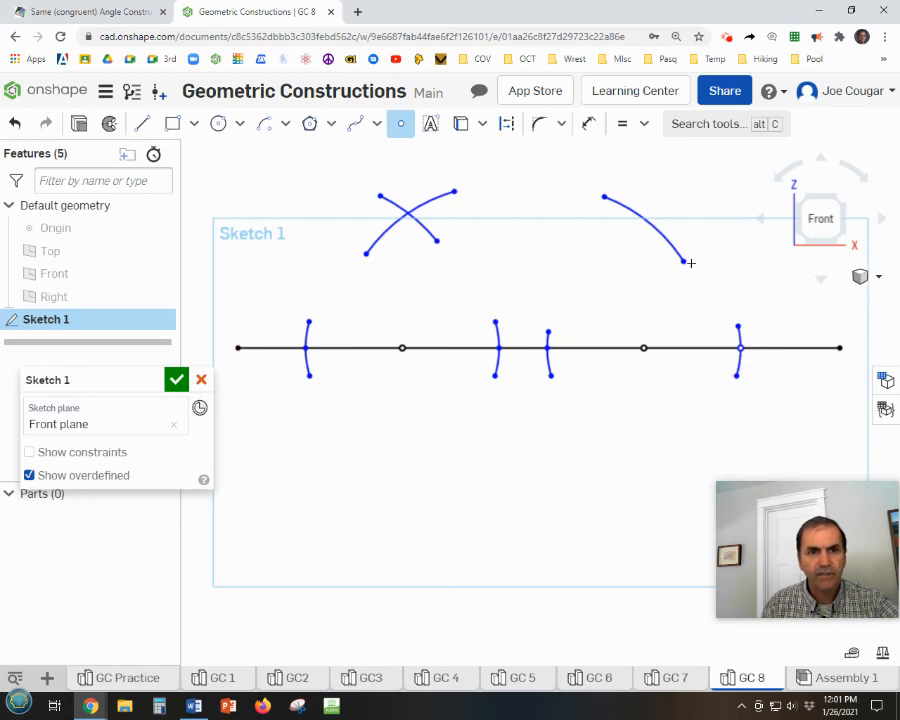
left_click(264, 123)
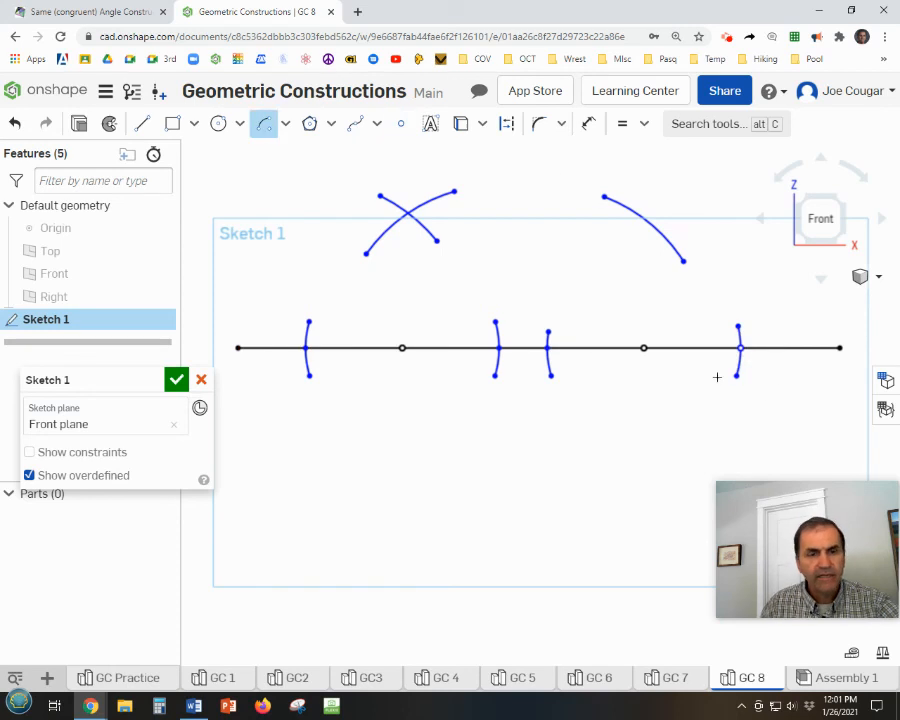
left_click(740, 348)
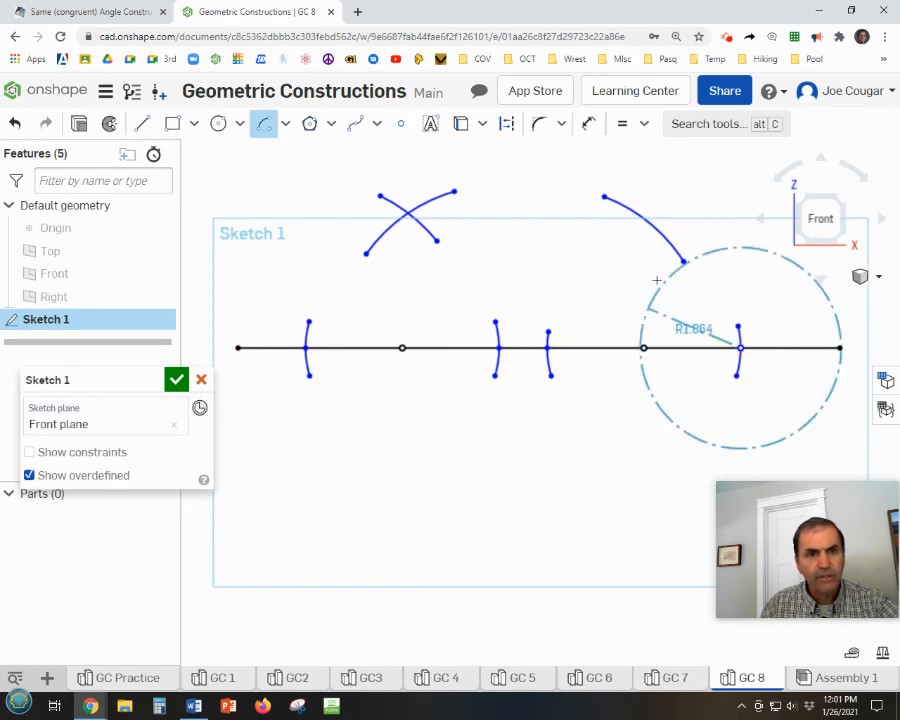
left_click(613, 241)
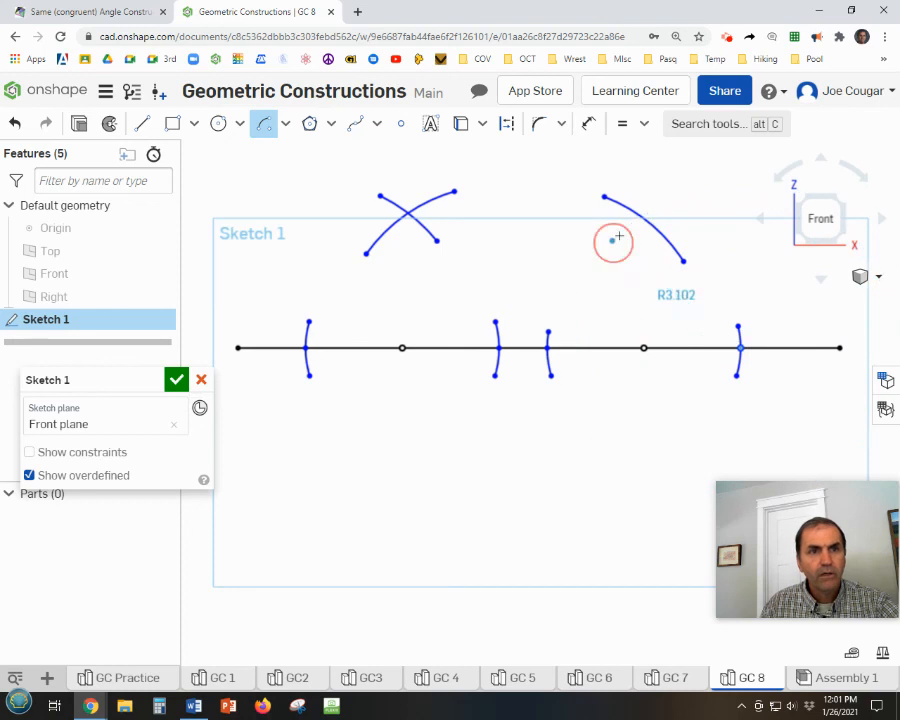
left_click(687, 204)
key("Escape")
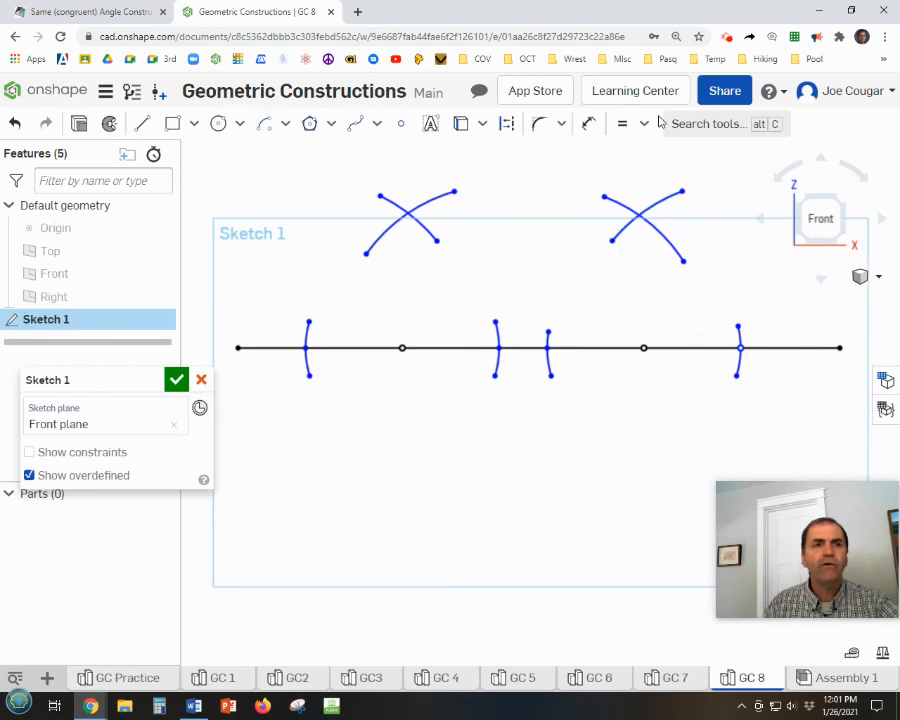
Apply the Equal constraint between all four large arcs in the two crossing pairs above the line.
left_click(622, 123)
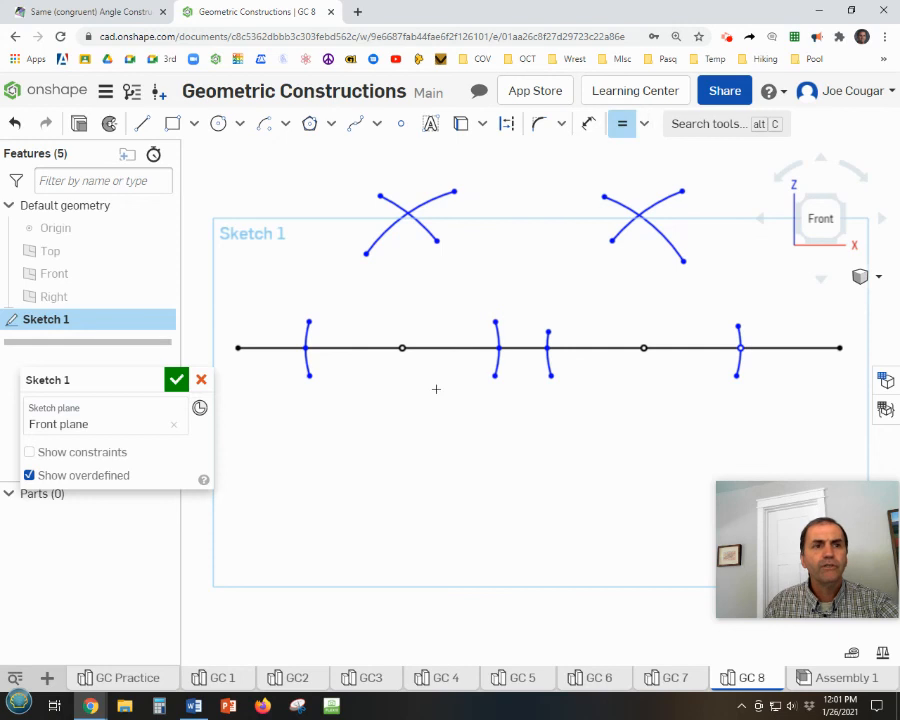
left_click(374, 245)
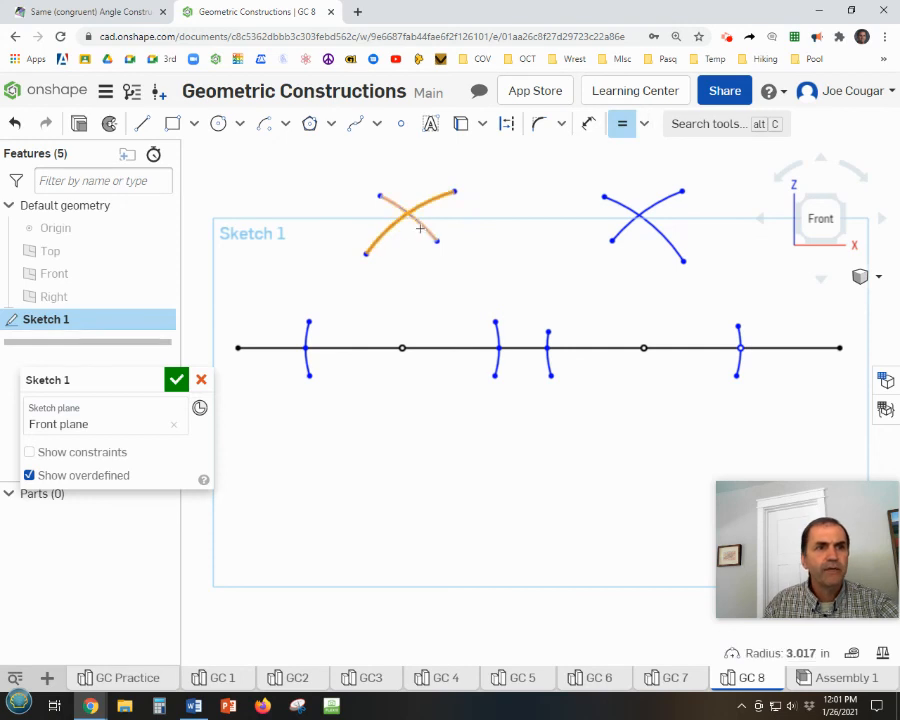
left_click(422, 227)
left_click(424, 228)
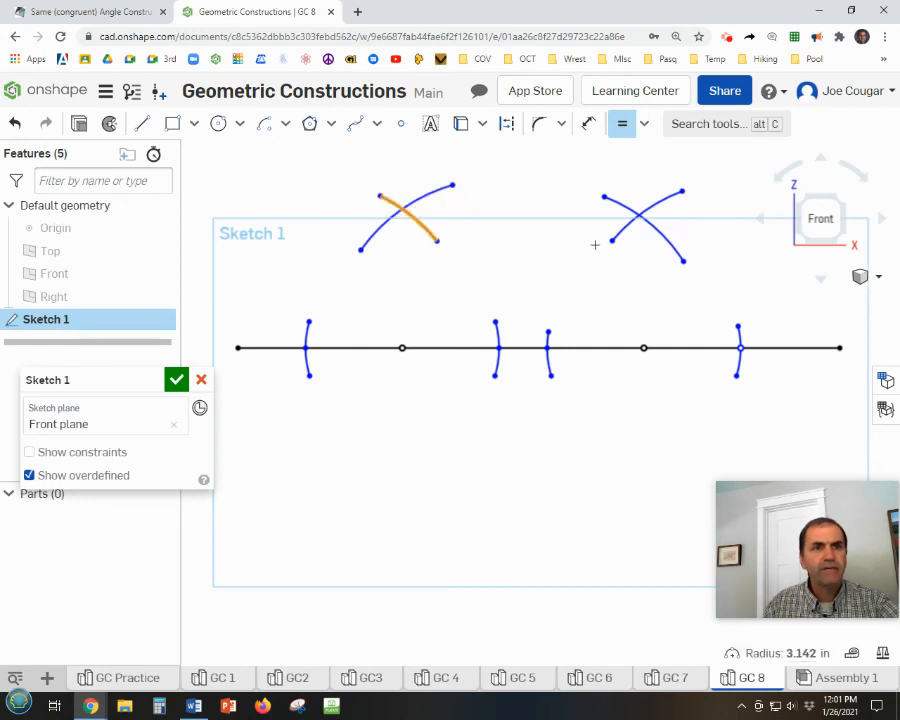
left_click(630, 226)
left_click(620, 232)
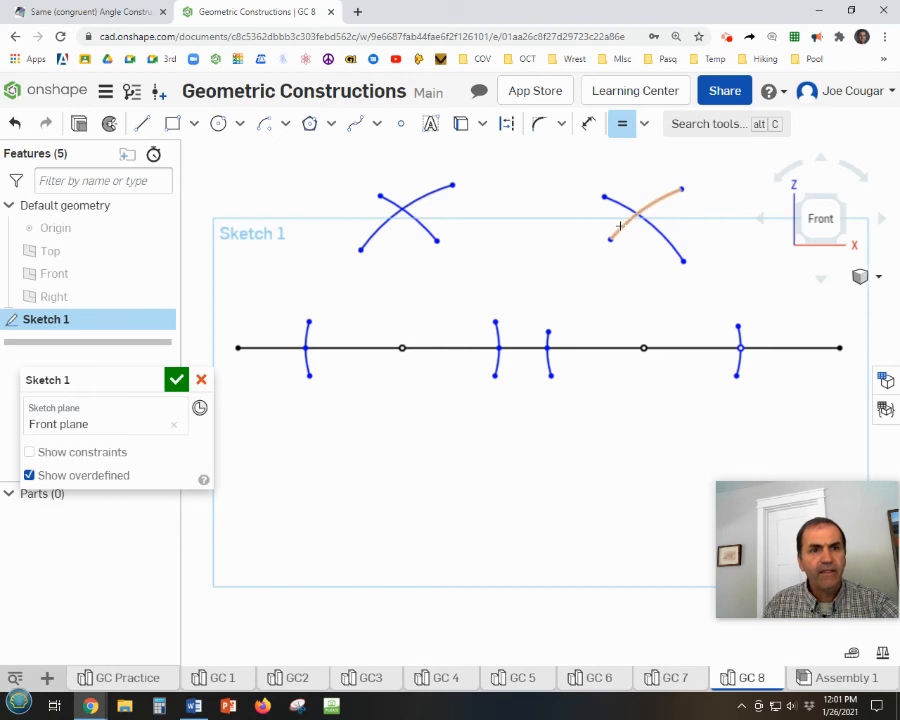
left_click(662, 234)
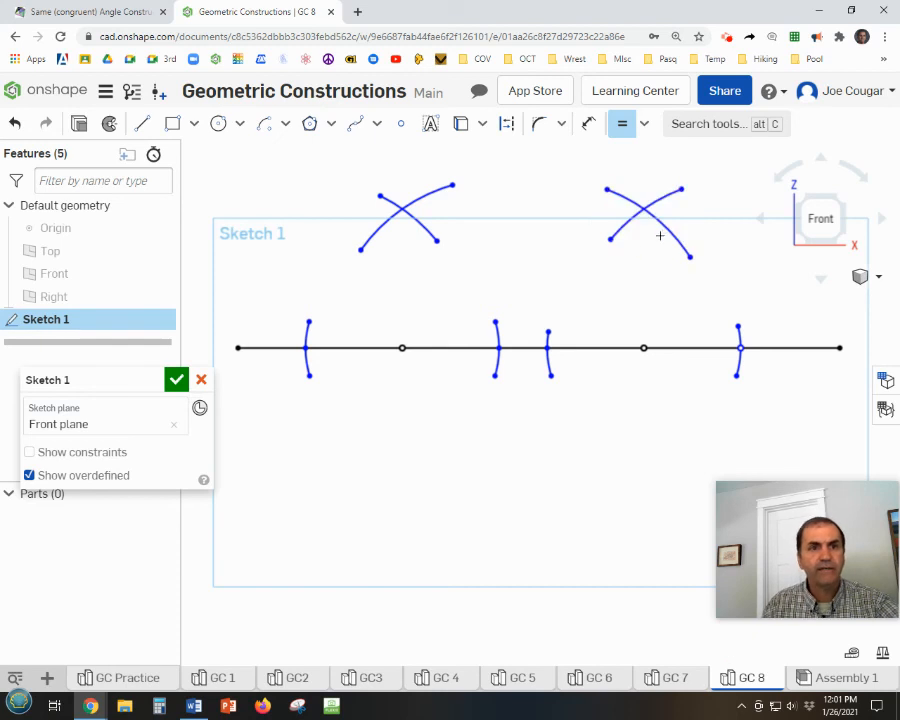
Place a point at the intersection of each crossing arc pair above the line.
left_click(401, 123)
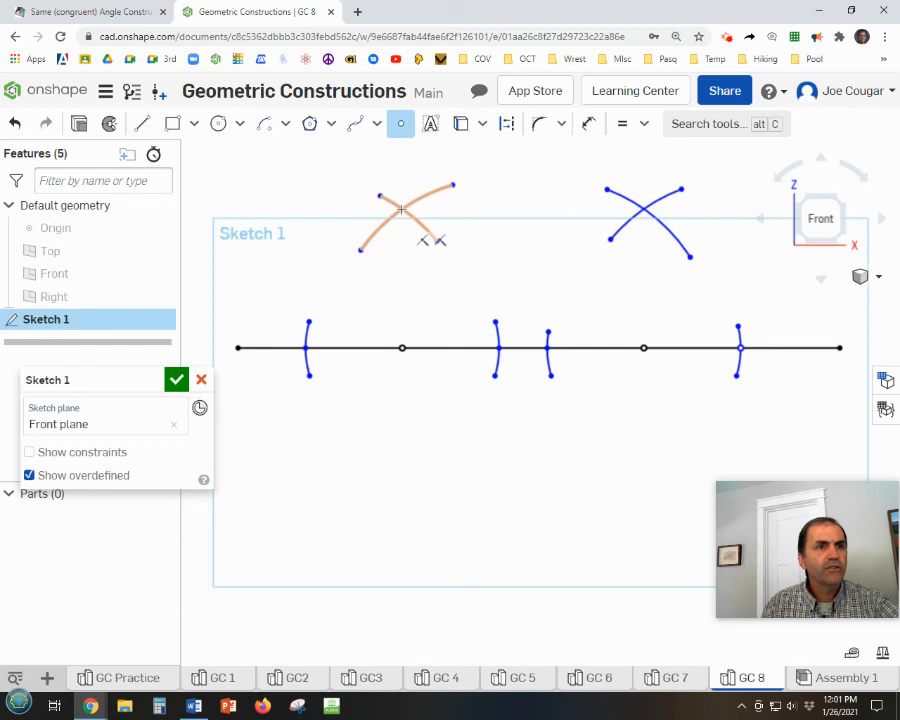
left_click(401, 209)
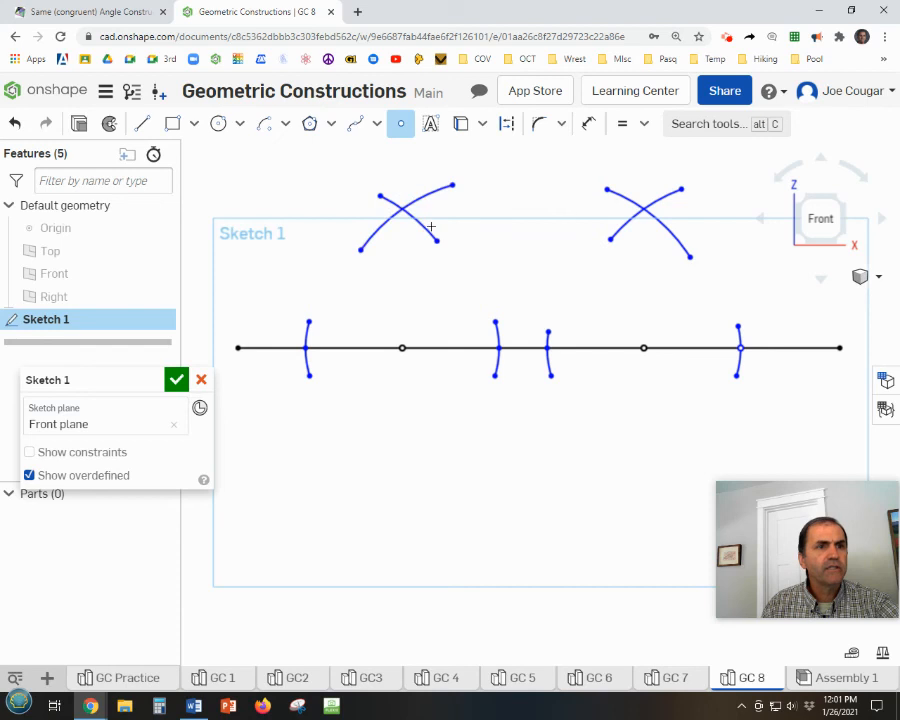
left_click(643, 210)
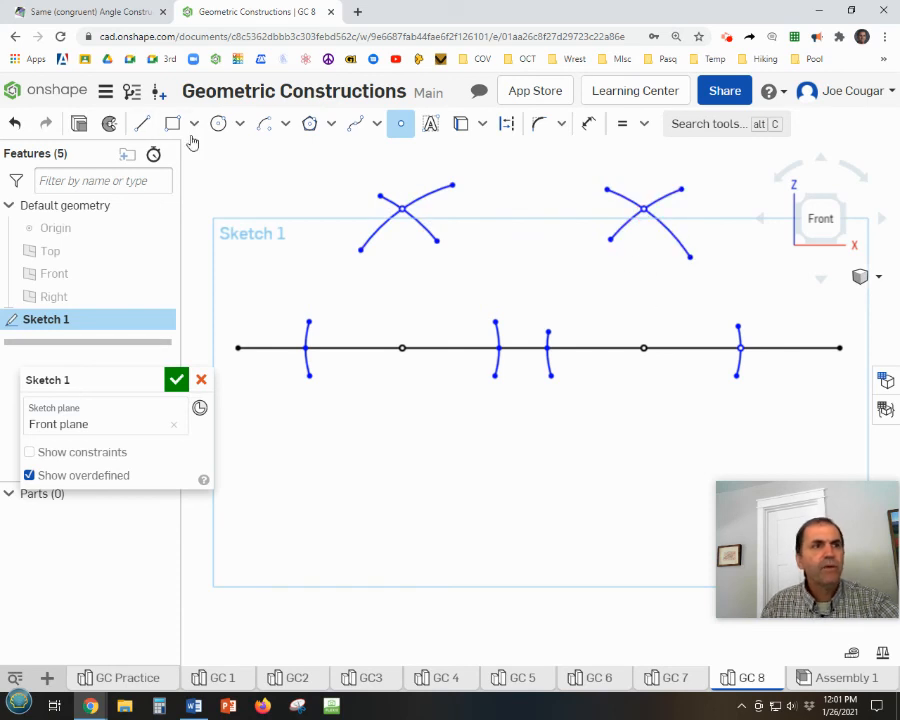
Draw a line about 2.58 long from the horizontal line's left fixed point up to the arc intersection above it.
left_click(143, 124)
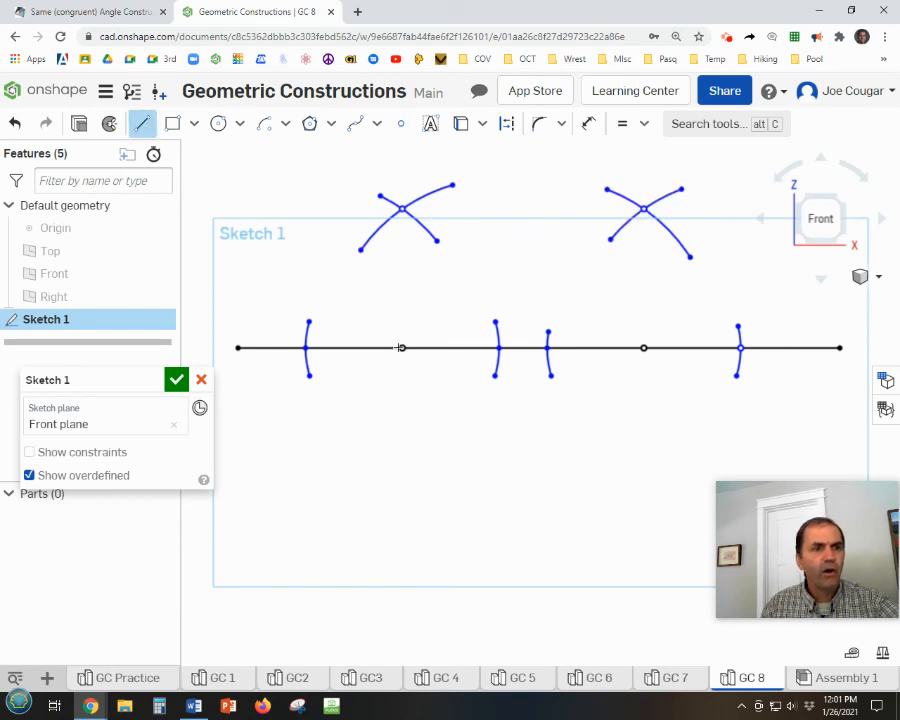
left_click(402, 347)
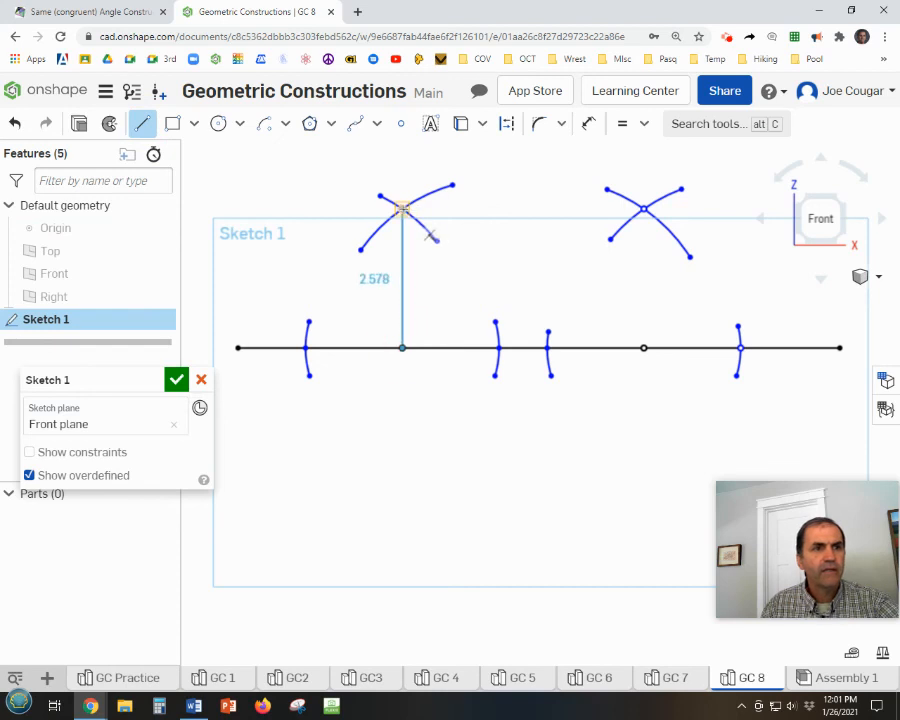
left_click(402, 208)
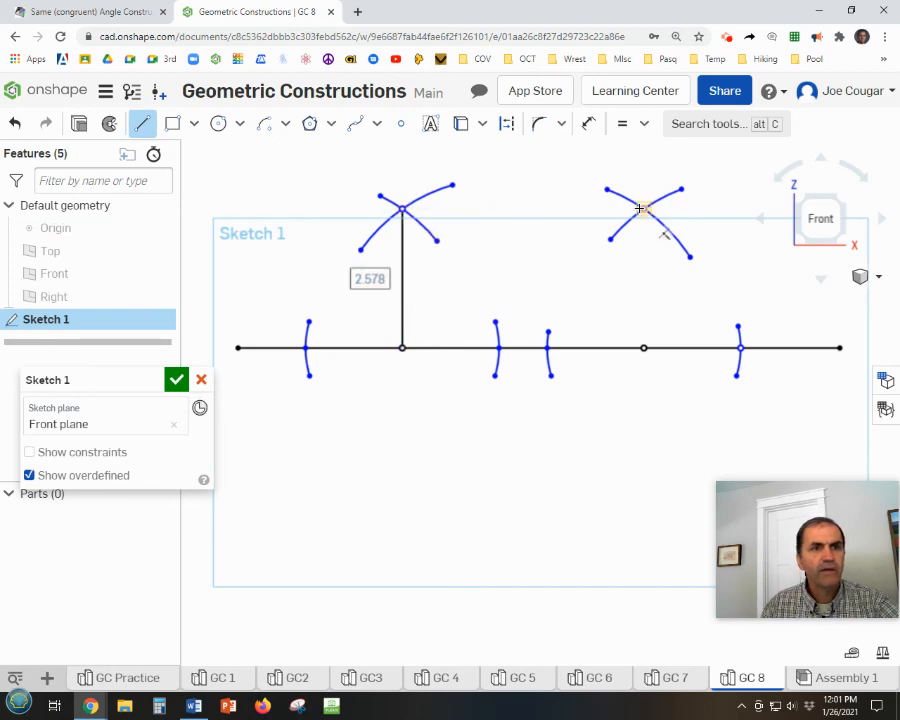
Draw a horizontal line about 4.48 long between the two upper arc intersections and a vertical about 2.58 long down to the right fixed point.
left_click(402, 208)
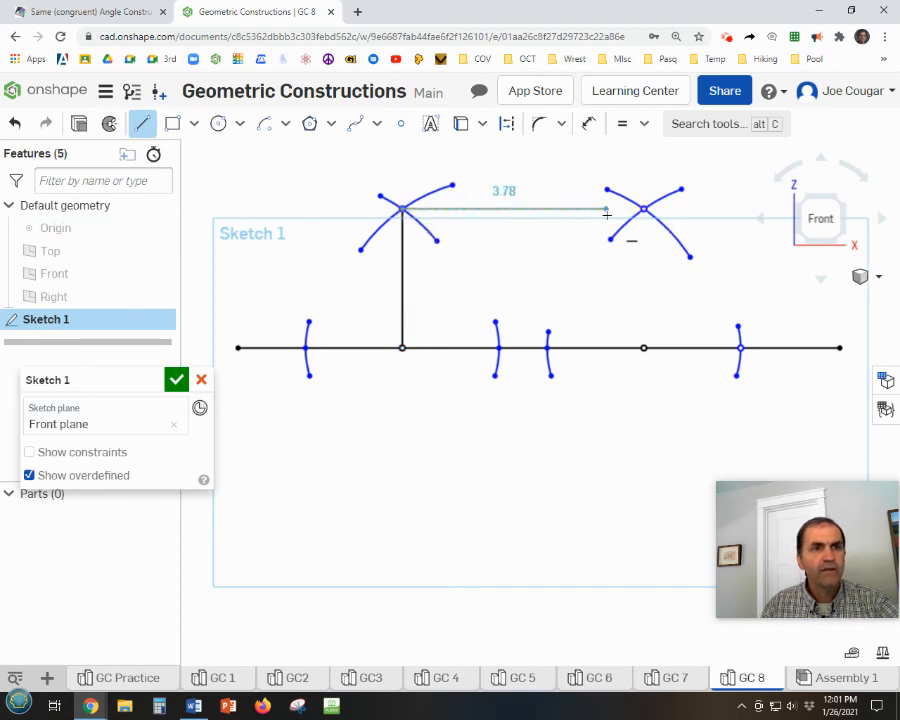
left_click(643, 208)
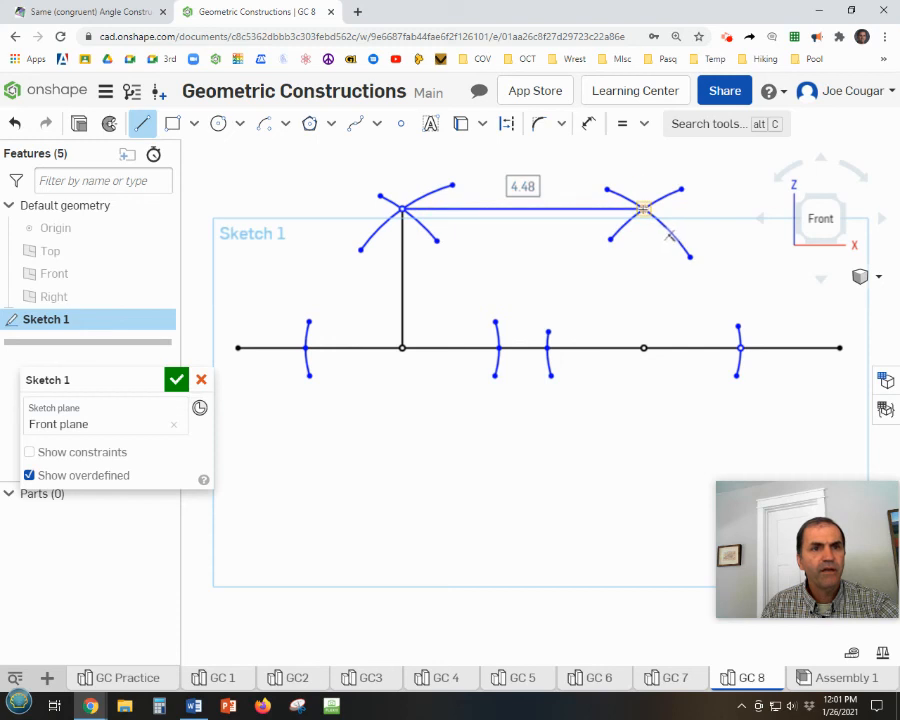
left_click(643, 208)
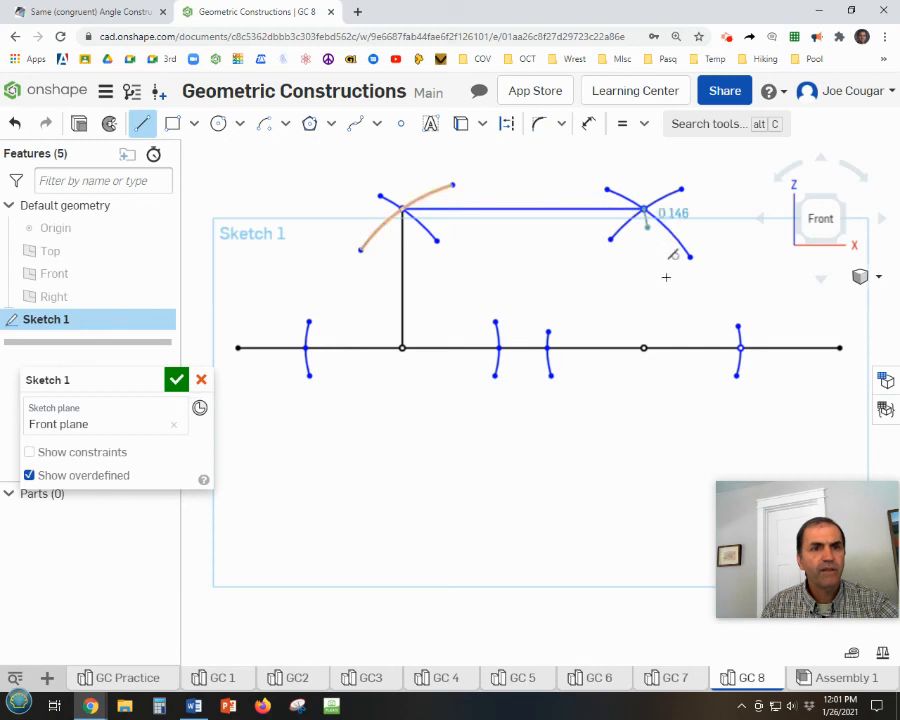
left_click(643, 347)
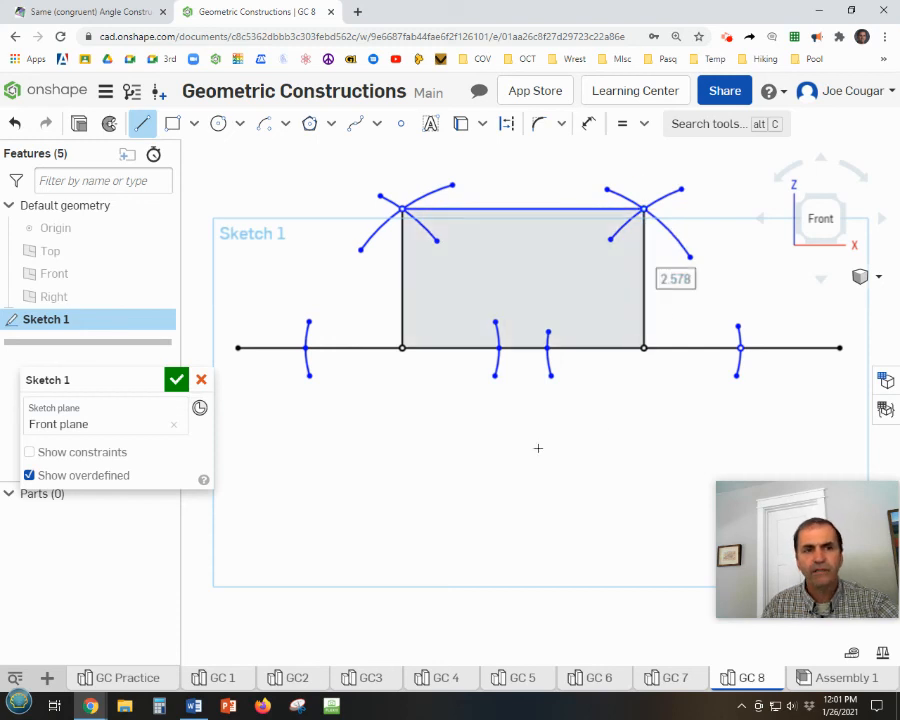
Add the author's first initial and surname as sketch text centred above the rectangle, capitalising the surname, and finish the sketch.
scroll(538, 448, "up", 1)
scroll(538, 448, "down", 2)
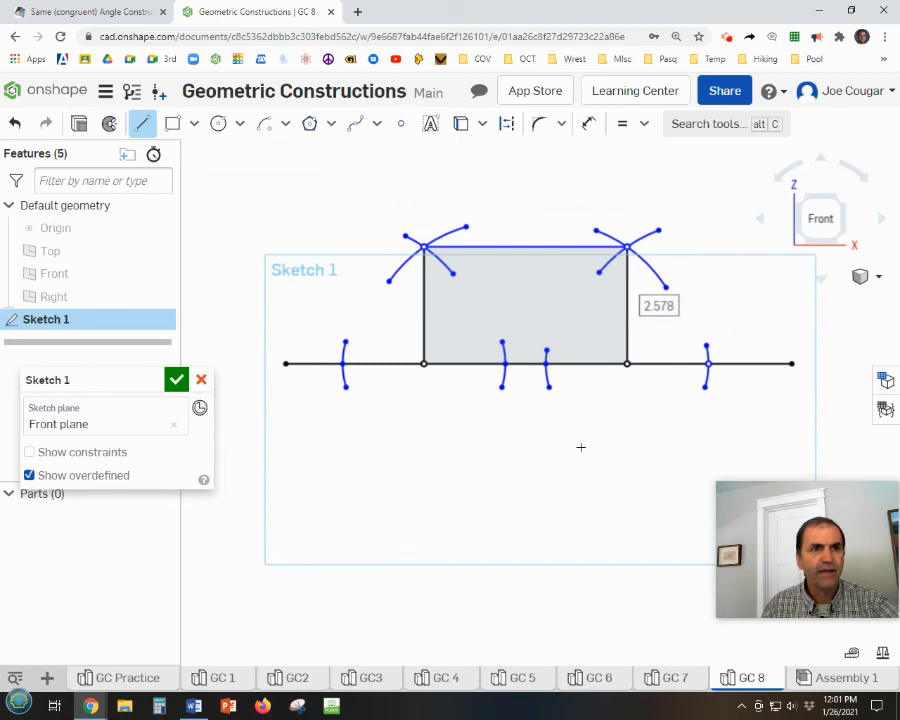
left_click(431, 125)
left_click_drag(413, 168, 603, 205)
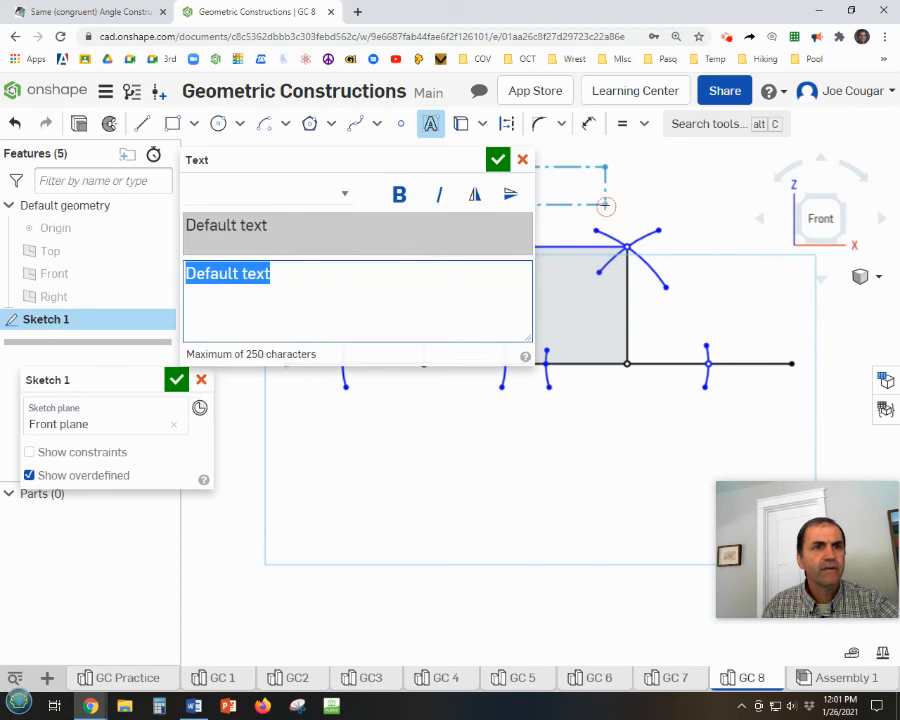
type("J")
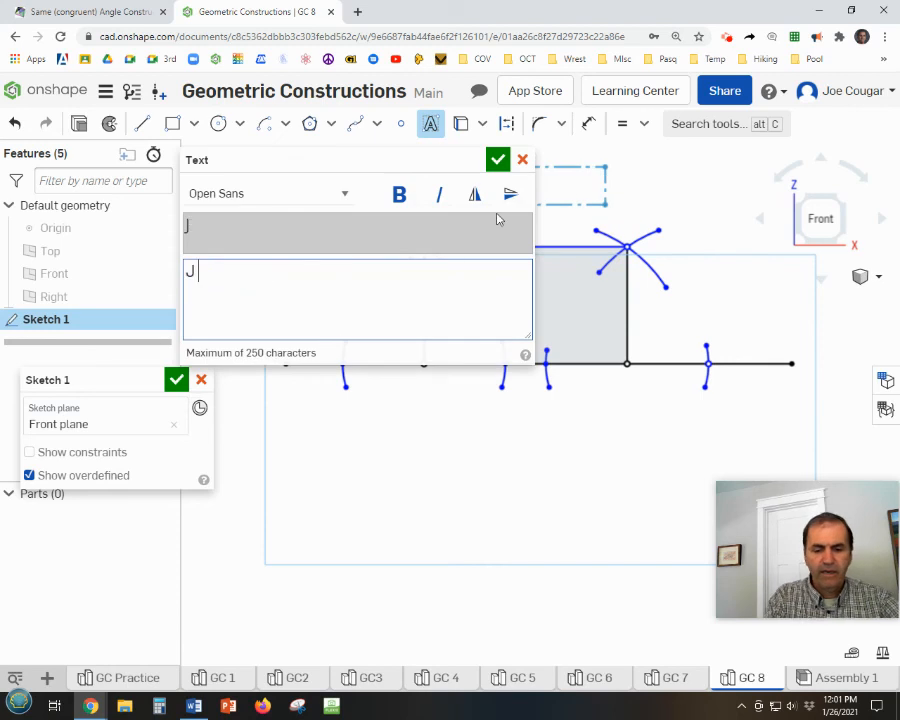
type(" cougar")
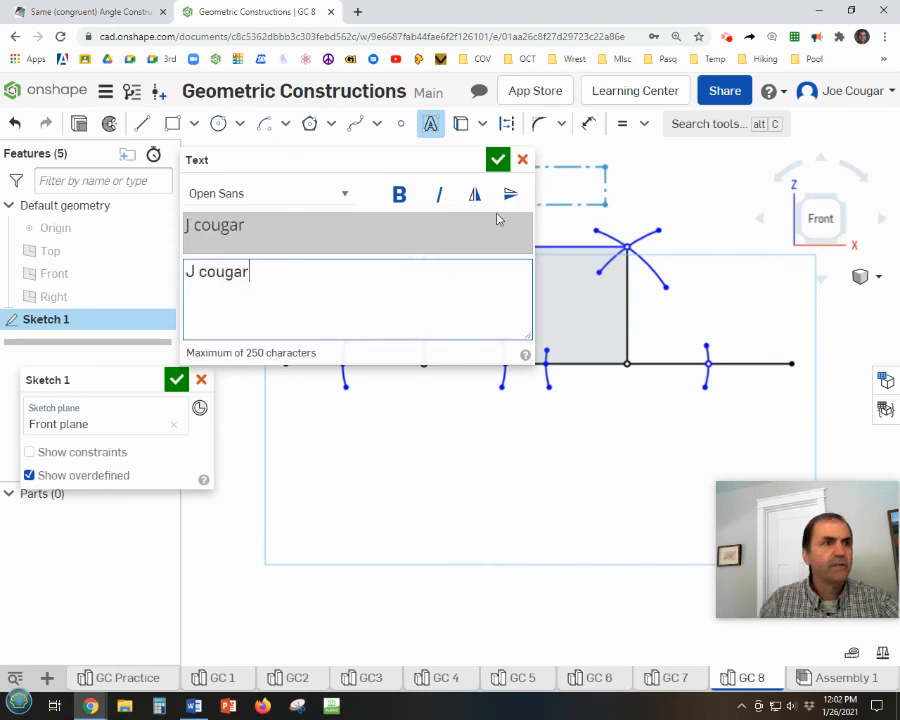
left_click_drag(198, 272, 207, 272)
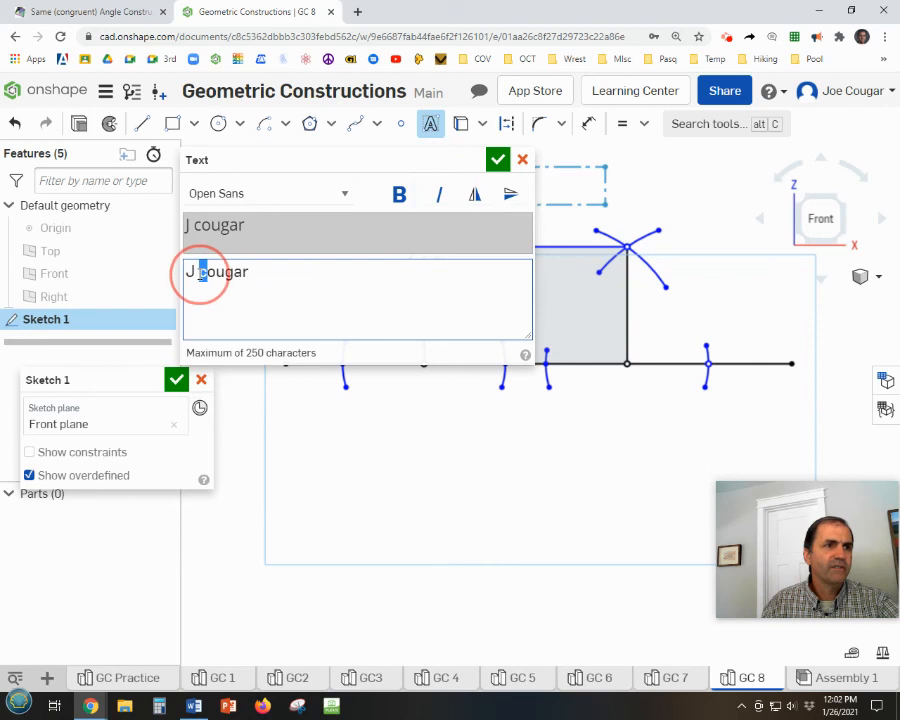
type("C")
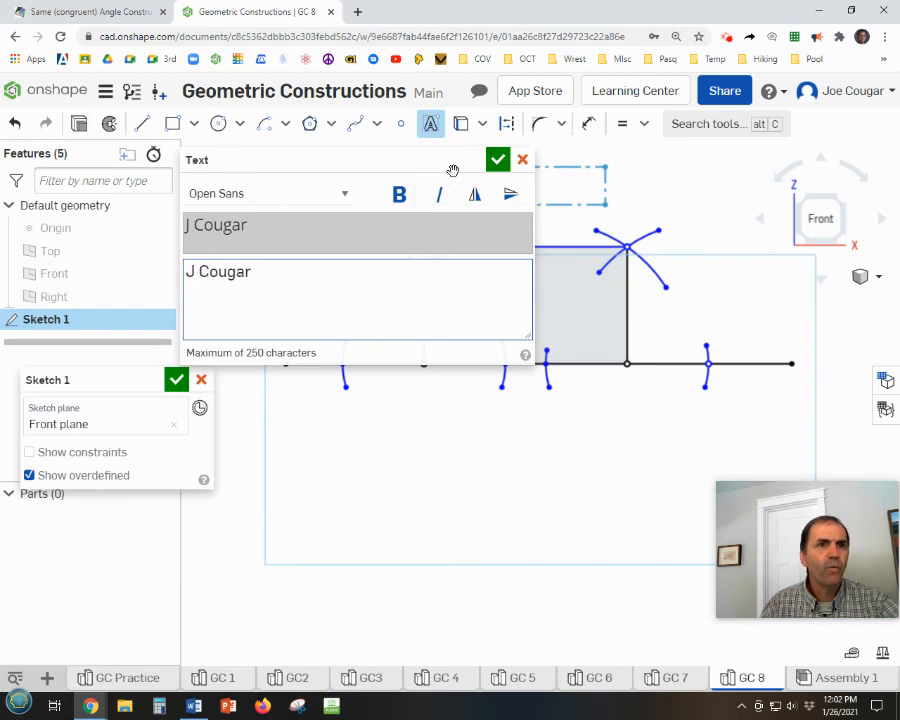
type("!")
left_click(497, 159)
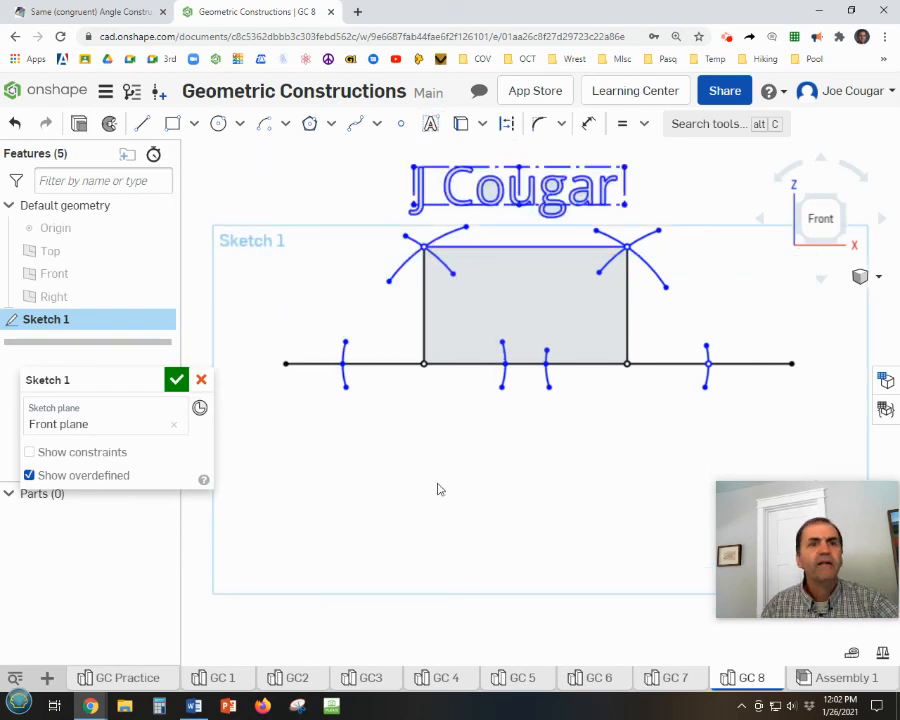
left_click(176, 379)
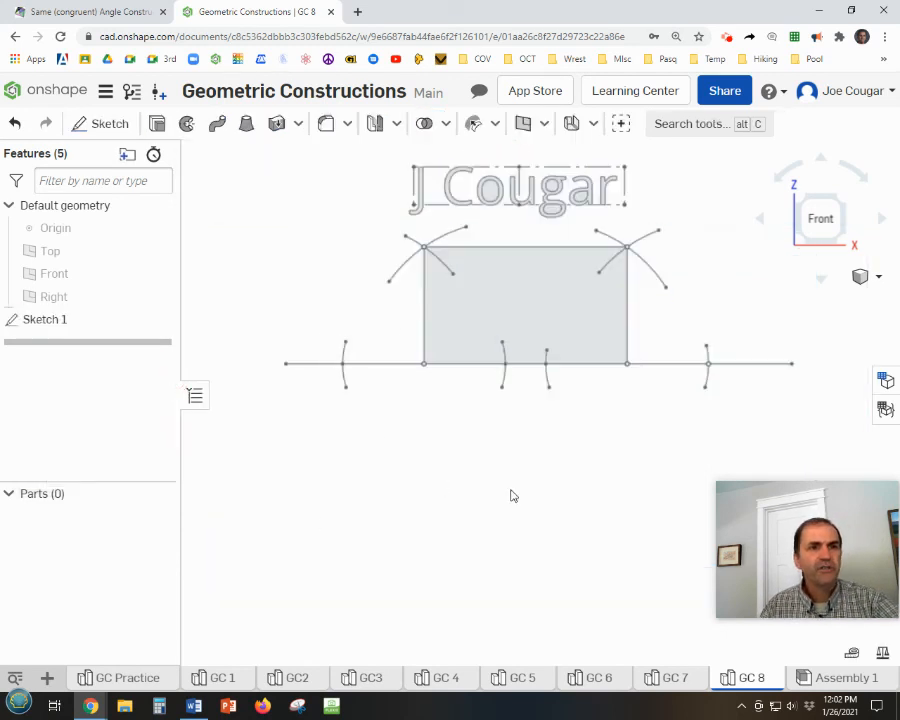
scroll(512, 493, "down", 1)
middle_click_drag(517, 494, 451, 441)
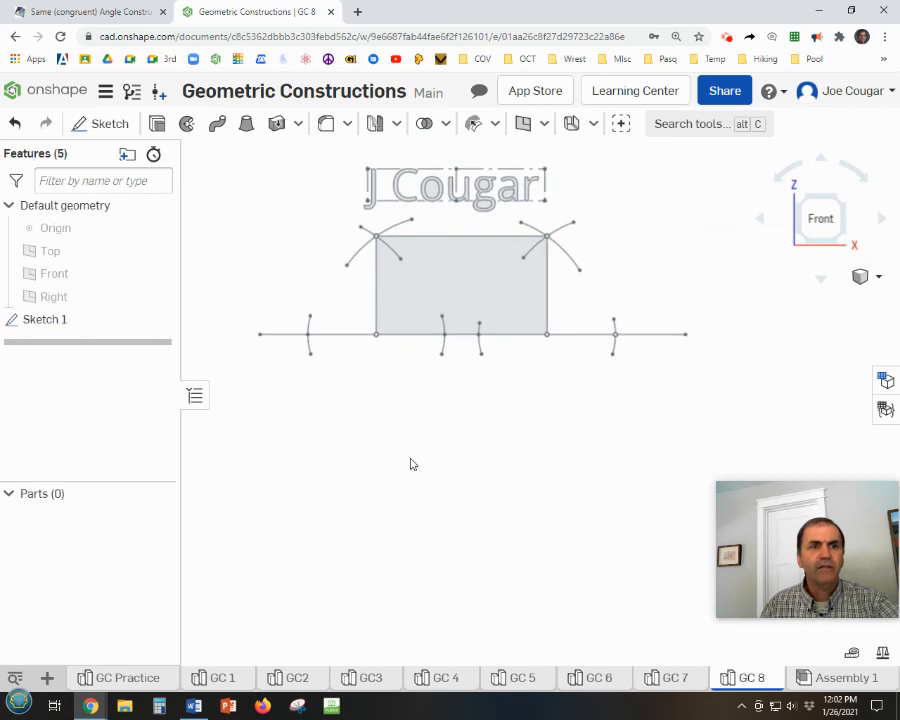